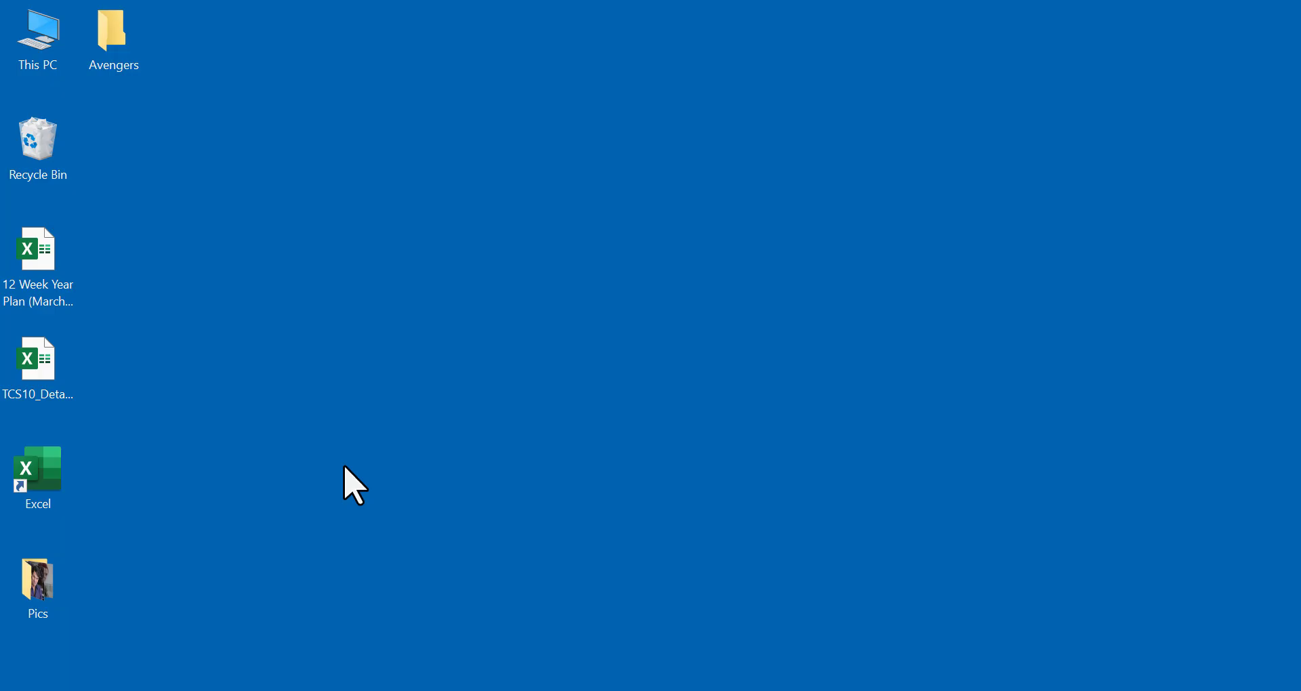
- Search for access on the computer and launch the Microsoft Access app
key("super")
type("access")
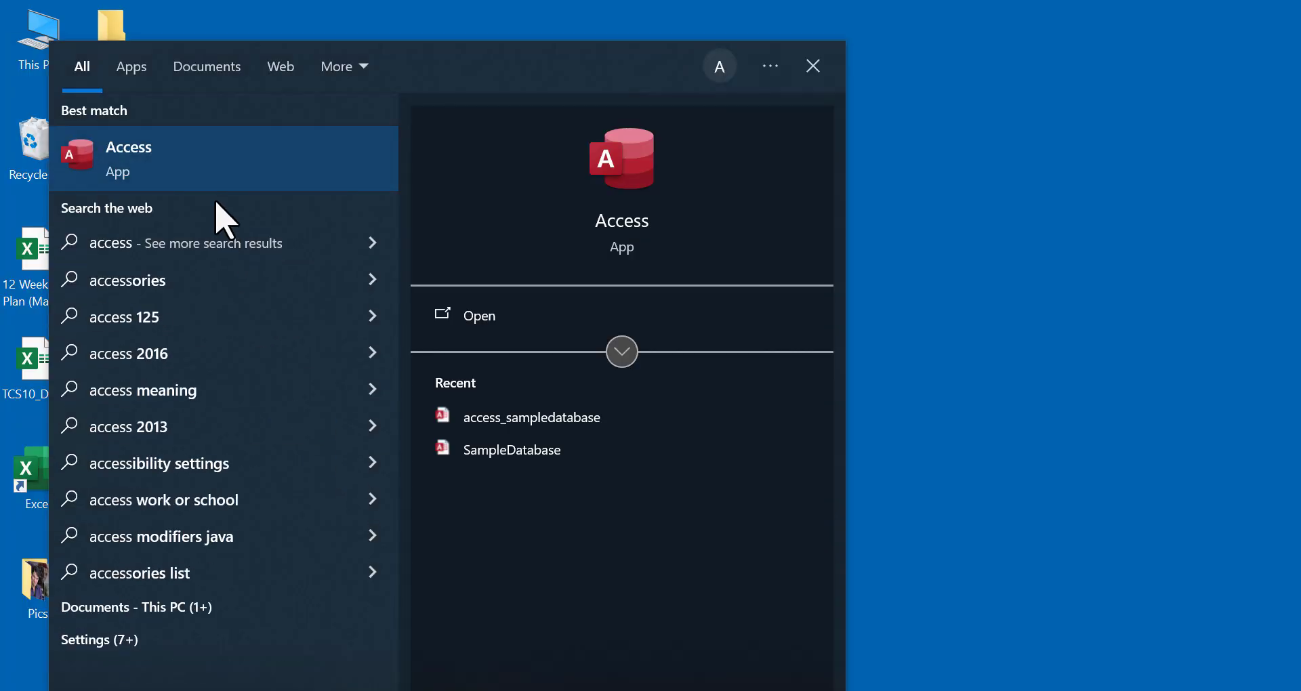
left_click(213, 167)
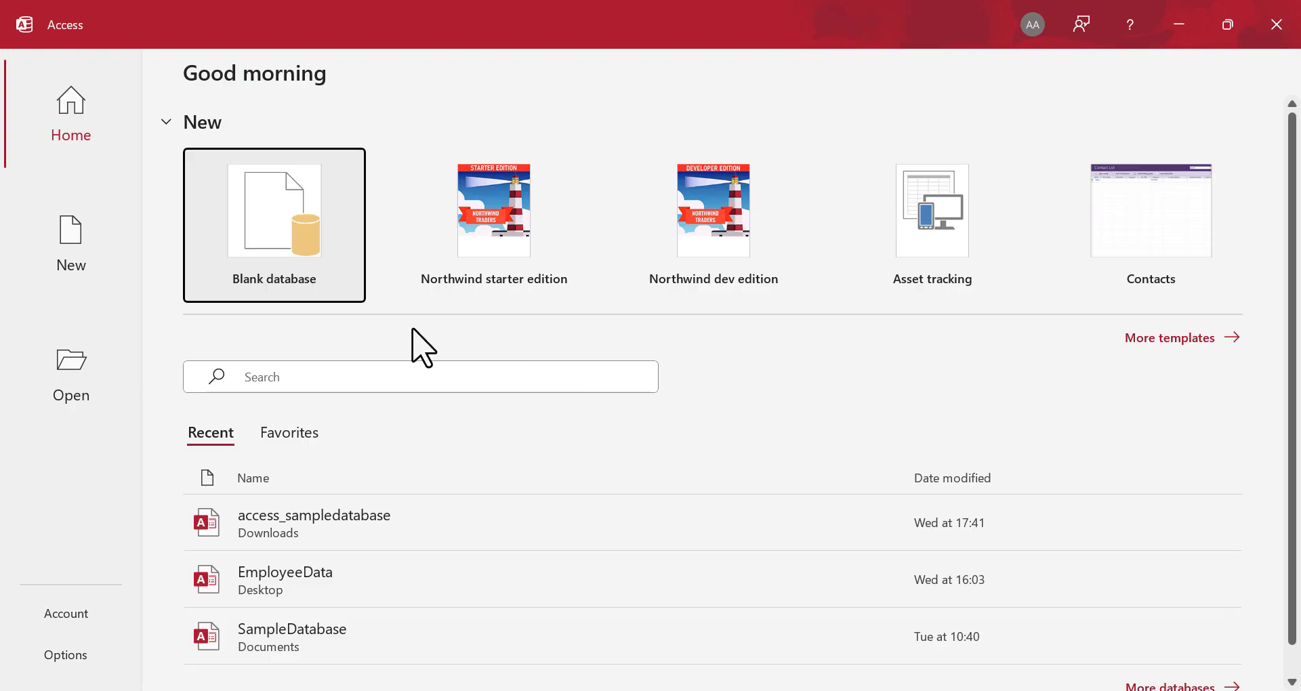
- Create a blank database named Demo in the Avengers folder on the Desktop
left_click(335, 260)
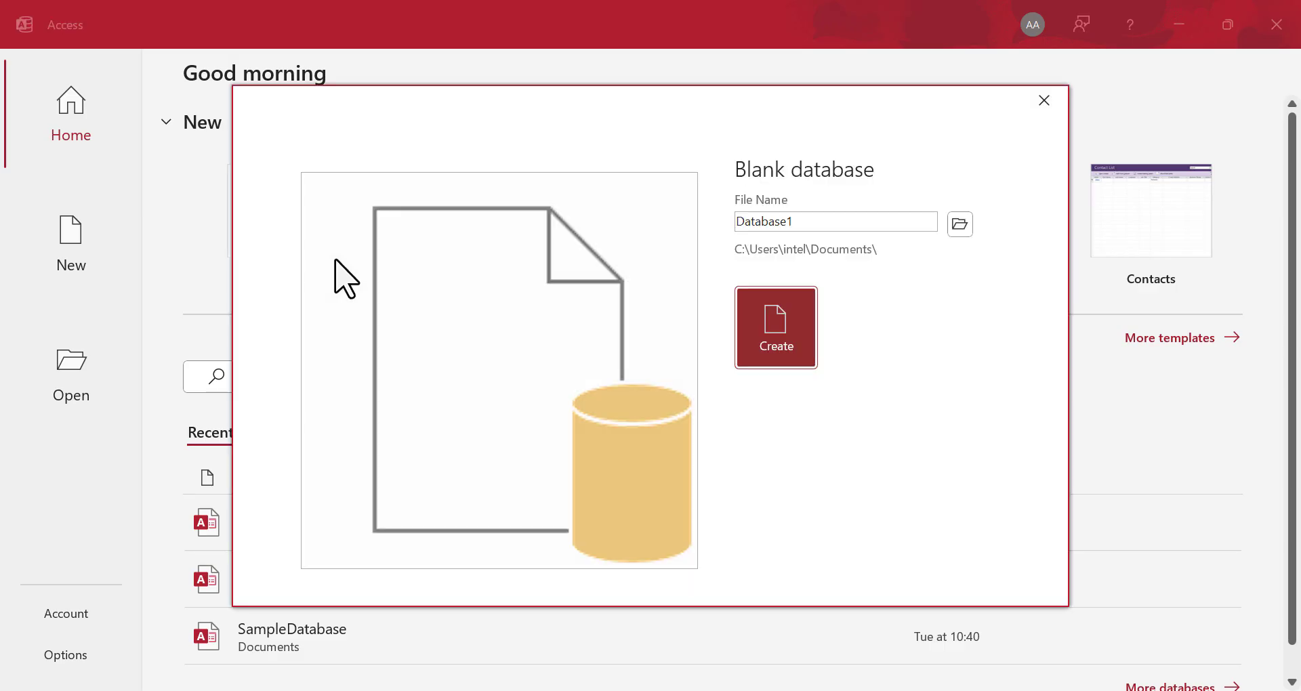
double_click(817, 221)
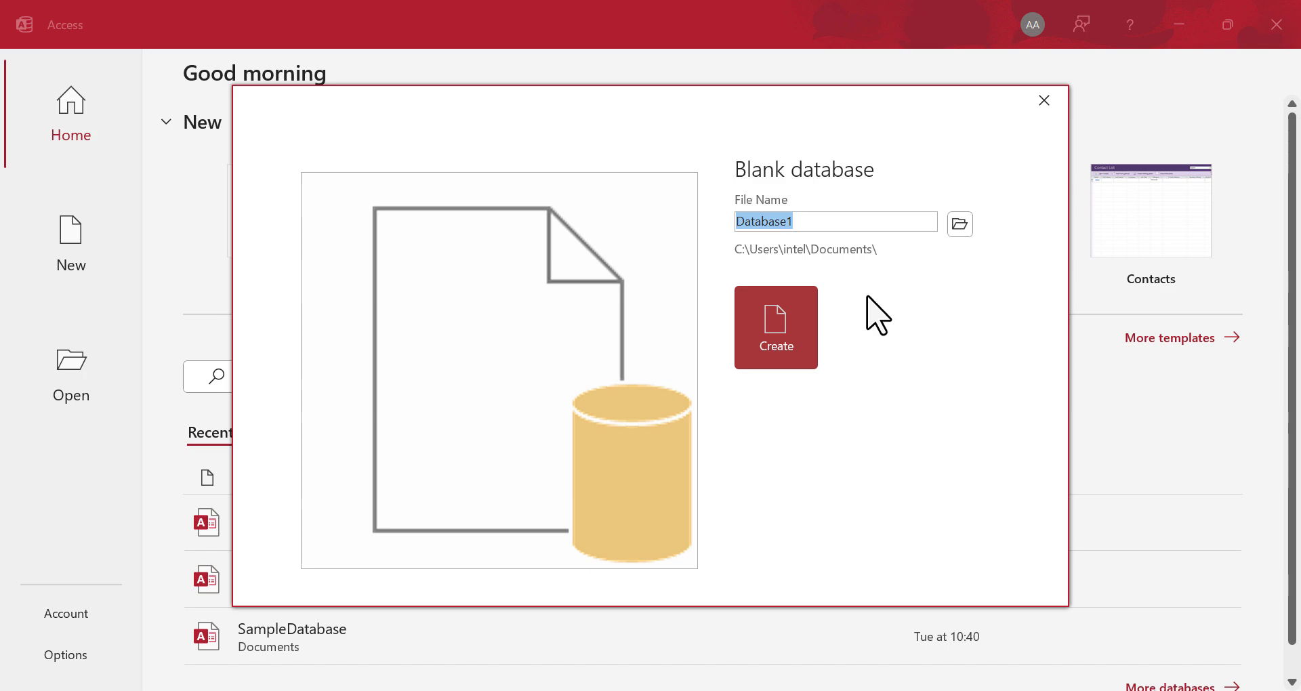
type("Demo")
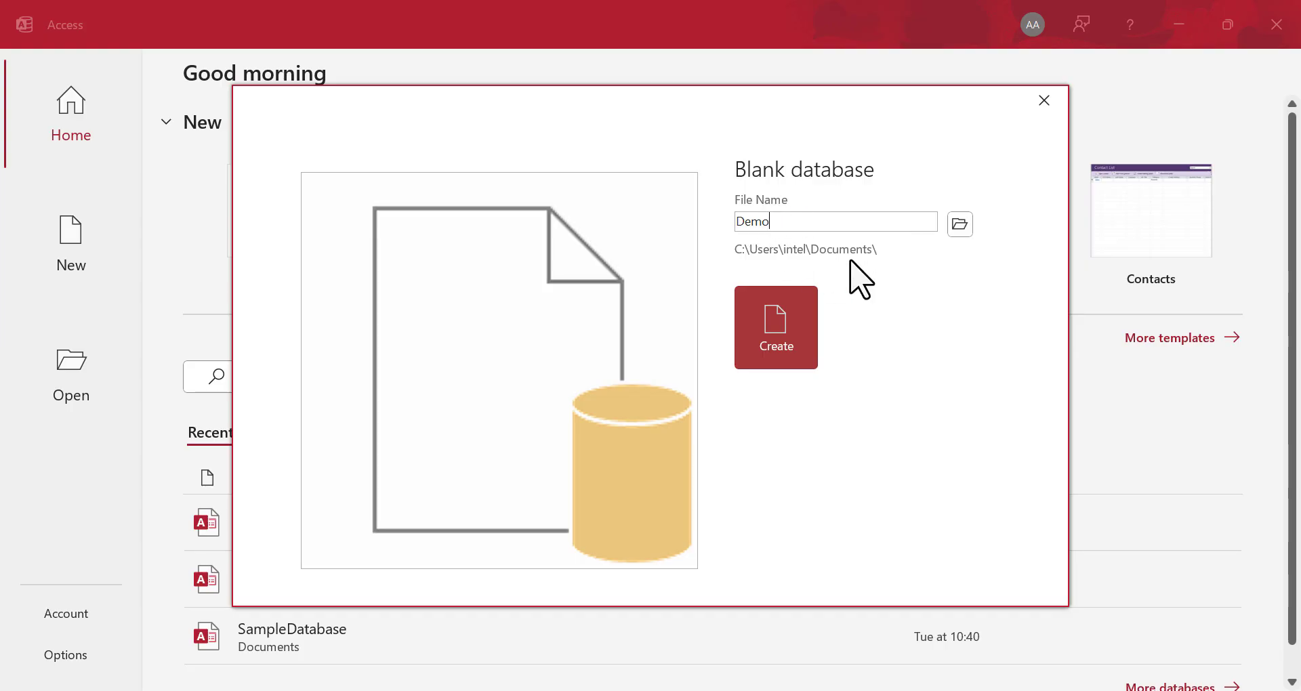
left_click(959, 226)
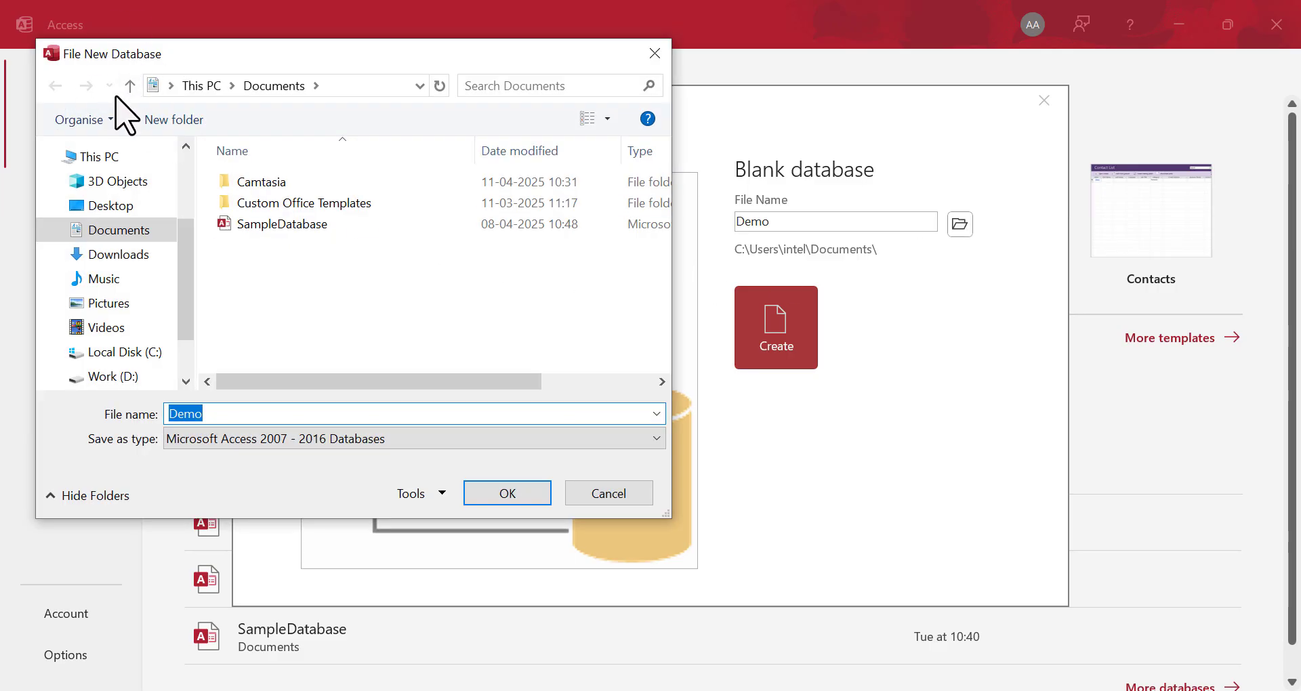
left_click(127, 206)
double_click(294, 184)
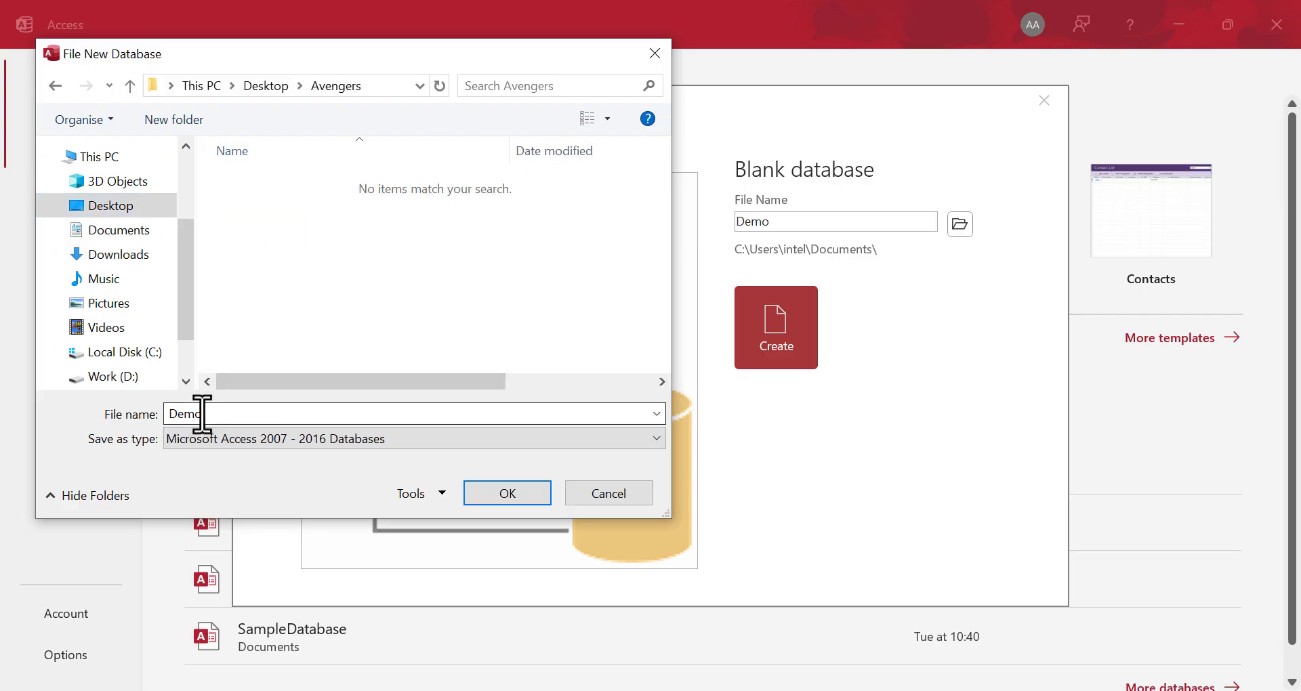
left_click(535, 497)
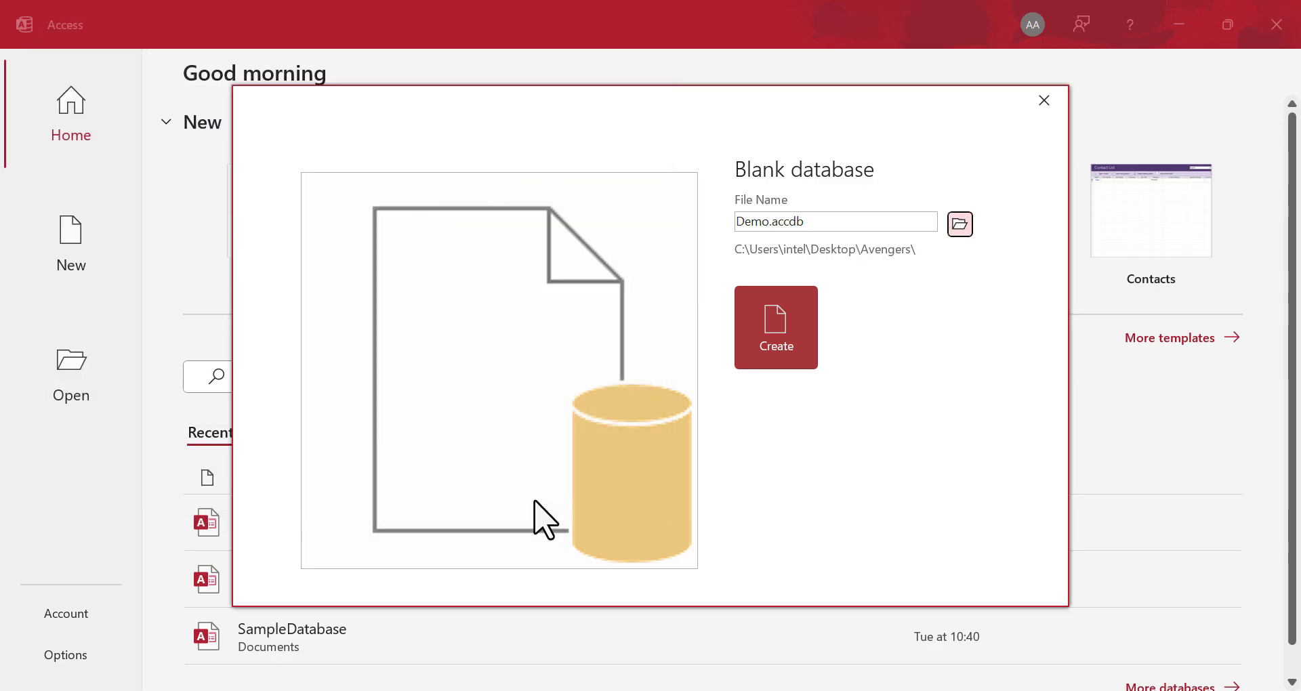
left_click(804, 355)
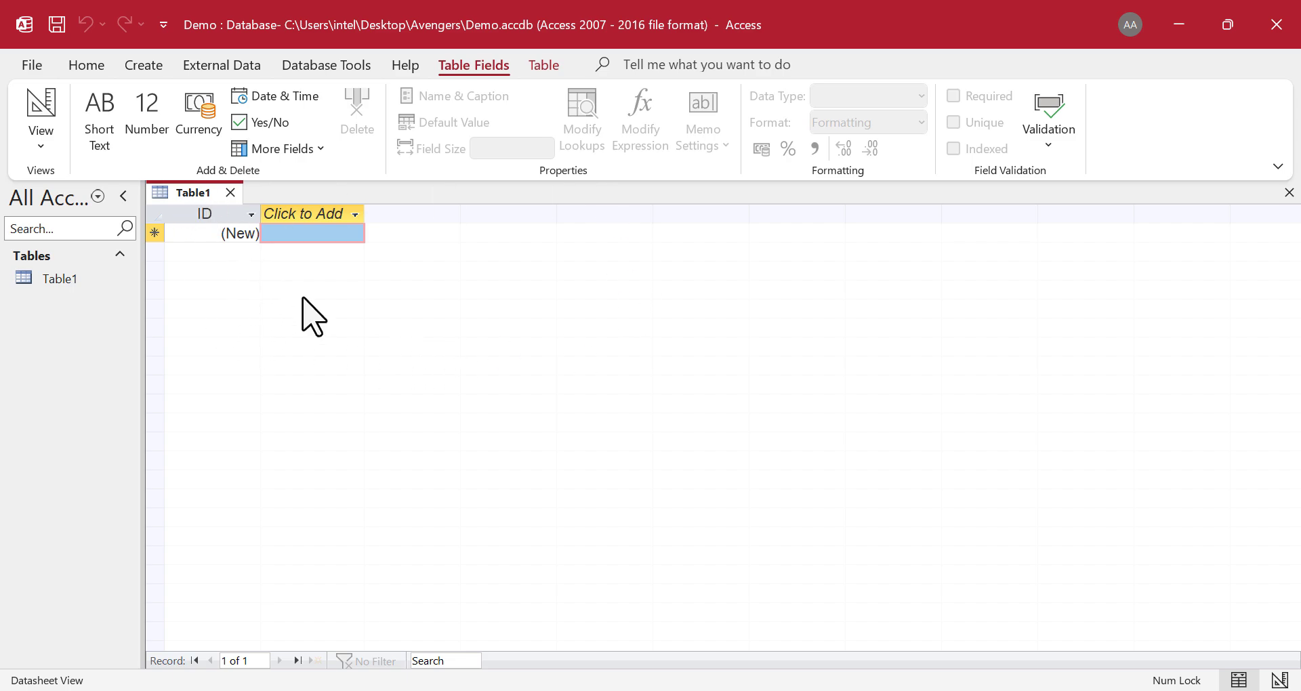
- Switch the new table to Design View, saving it as CandidateDetails, and widen the navigation pane to fit the table name
left_click(46, 147)
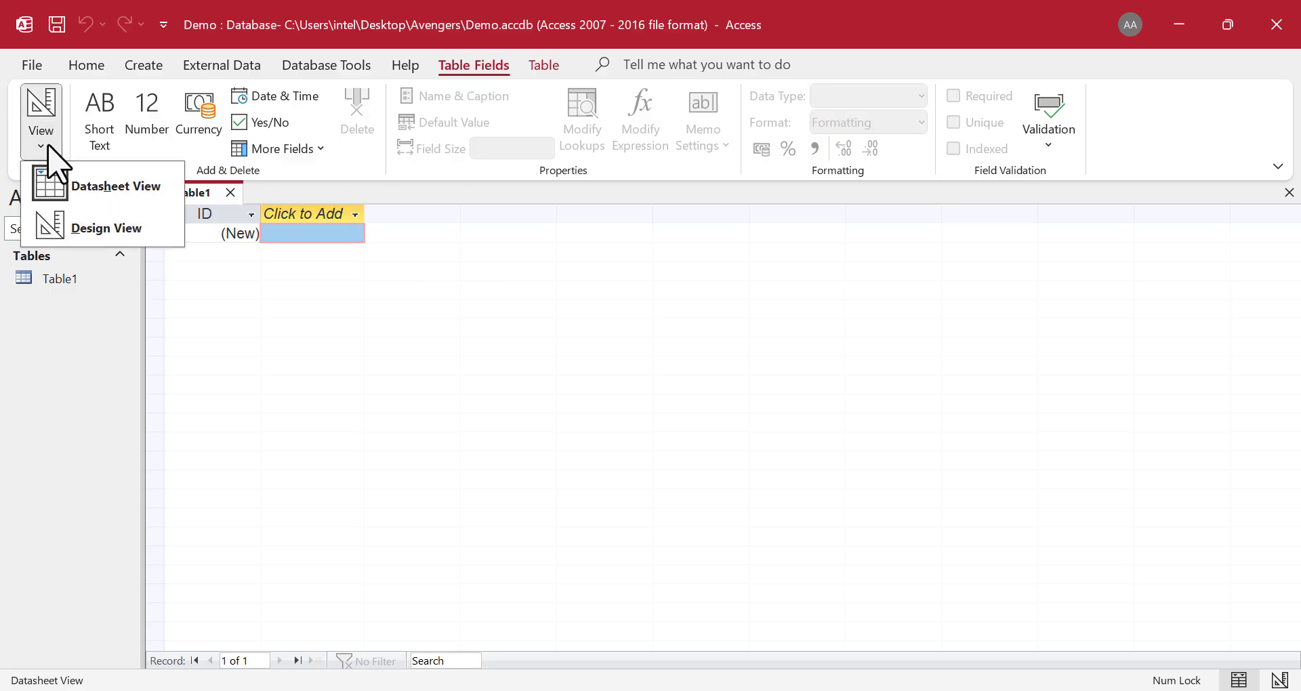
left_click(157, 234)
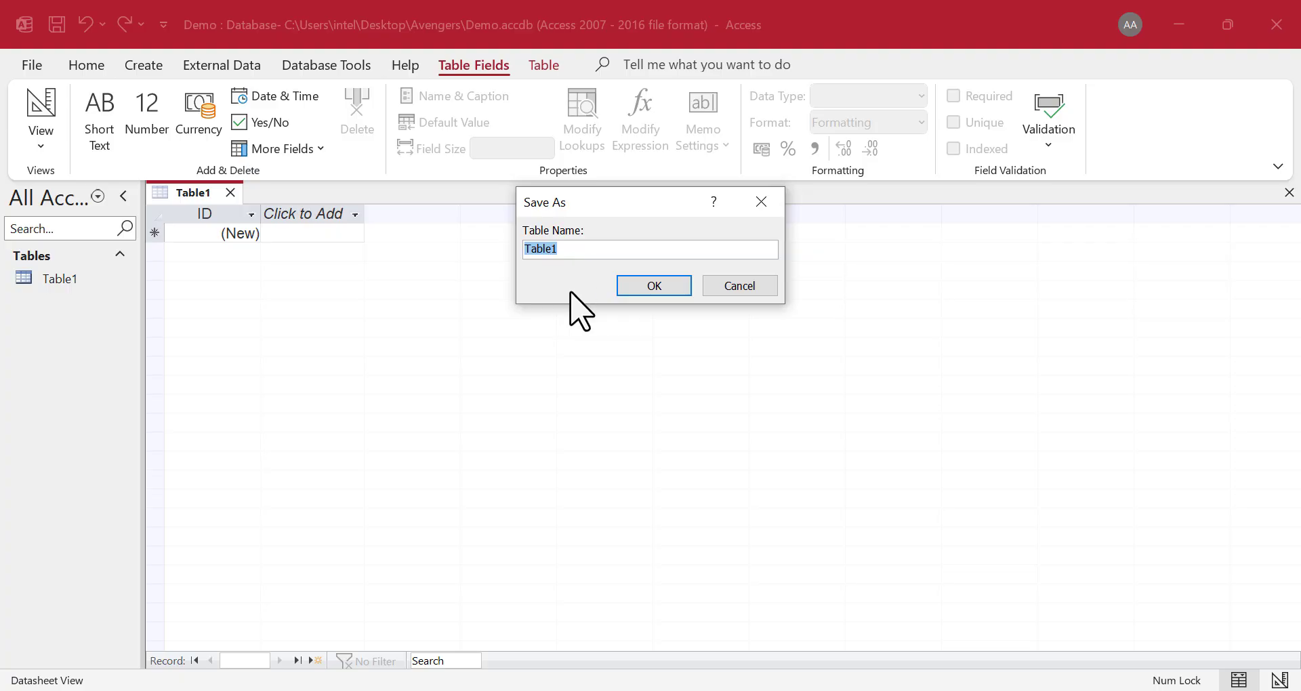
type("CandidateDetails")
left_click(641, 285)
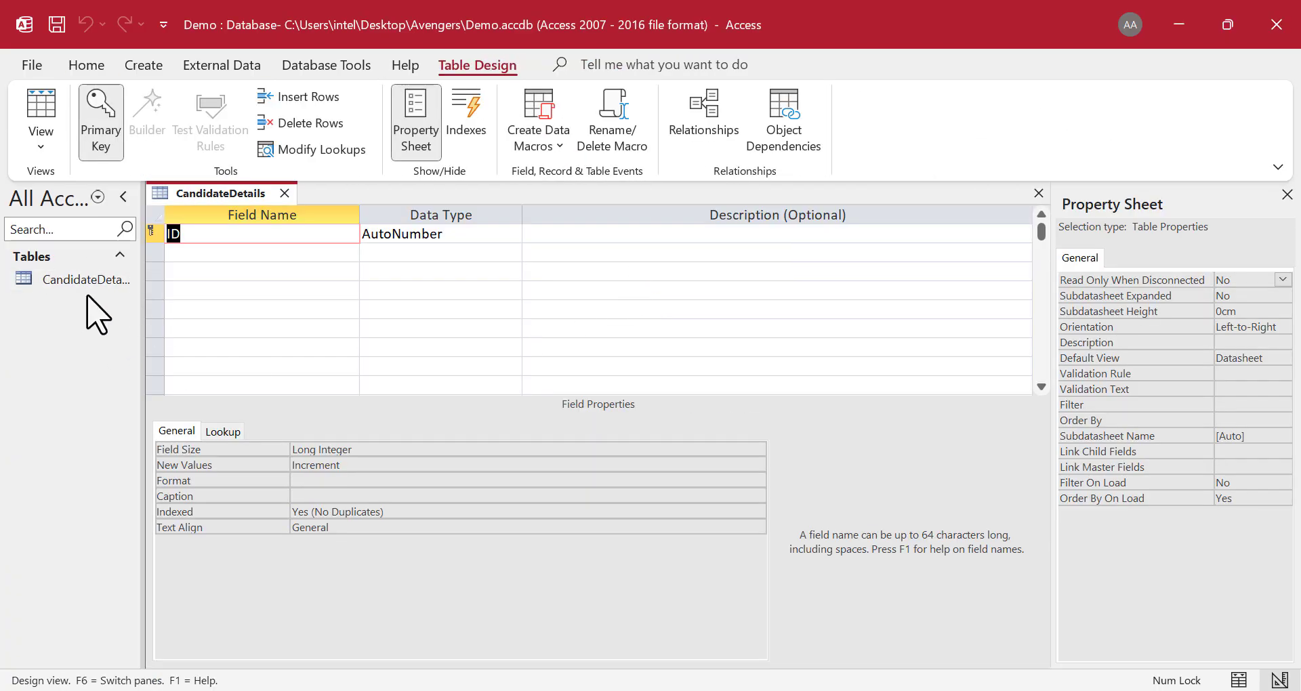
left_click_drag(142, 310, 176, 309)
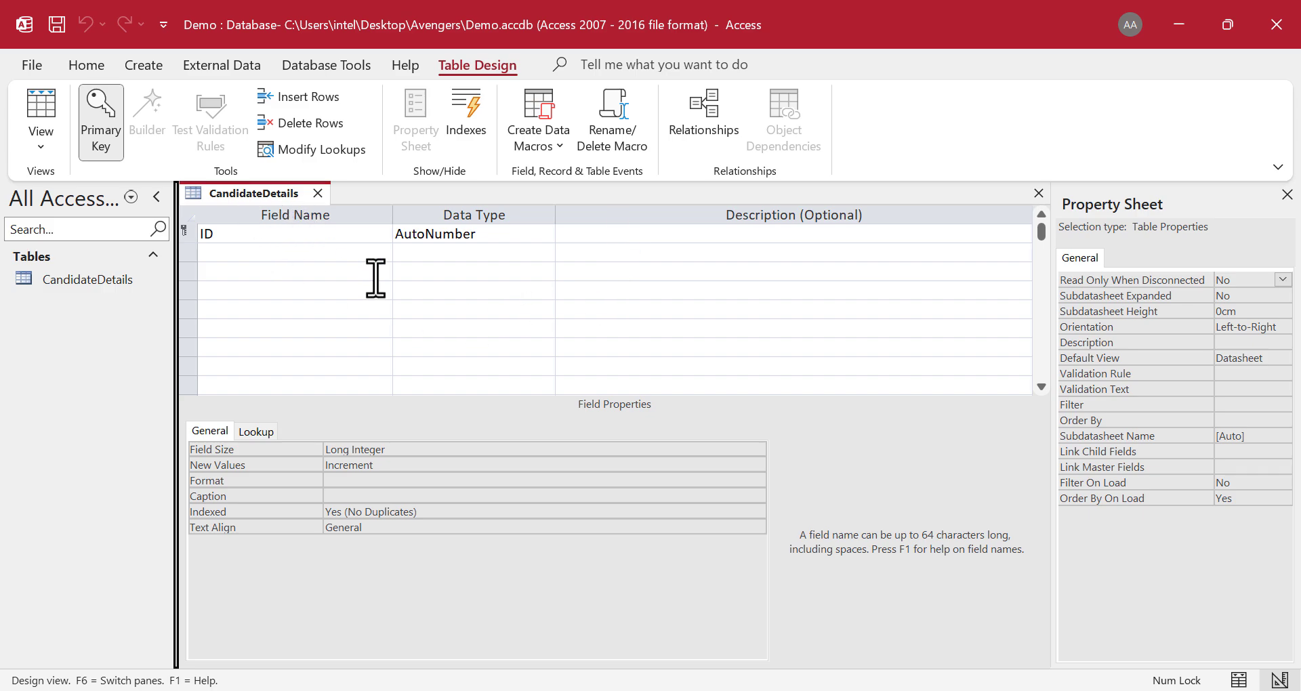
- Rename the ID field to Serial Number and choose AutoNumber as its data type
double_click(210, 237)
type("Ser")
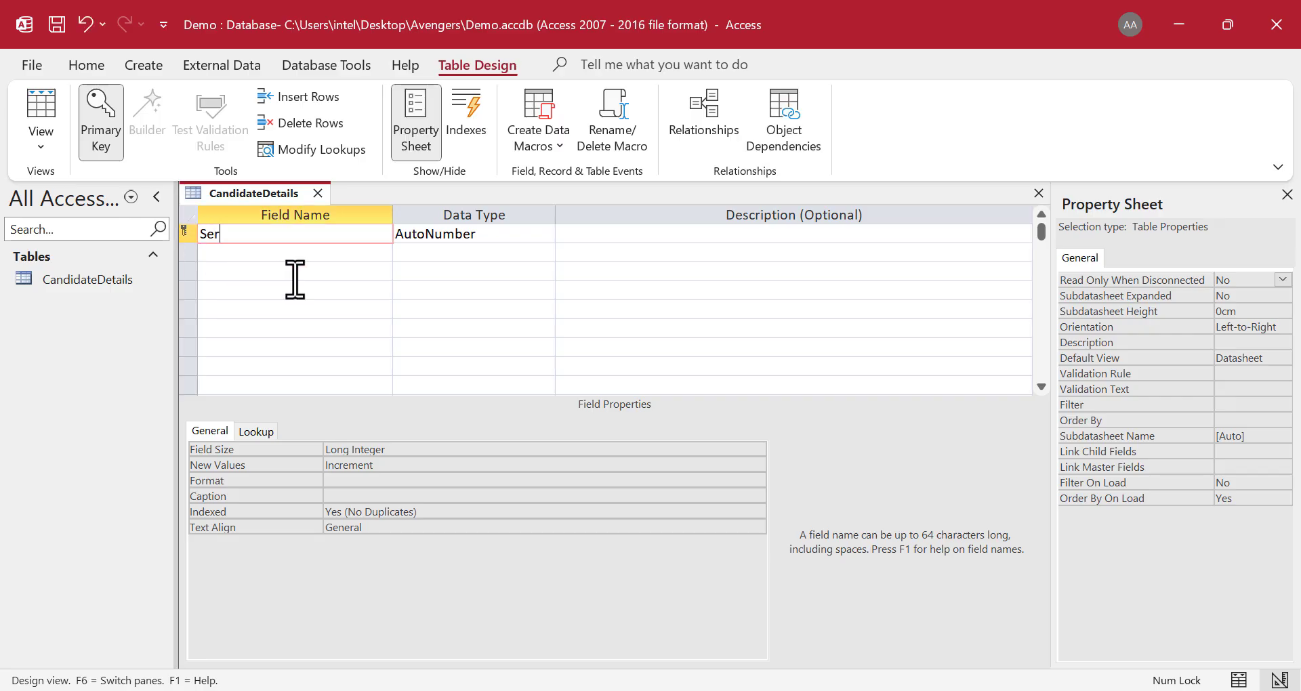
type("ial Number")
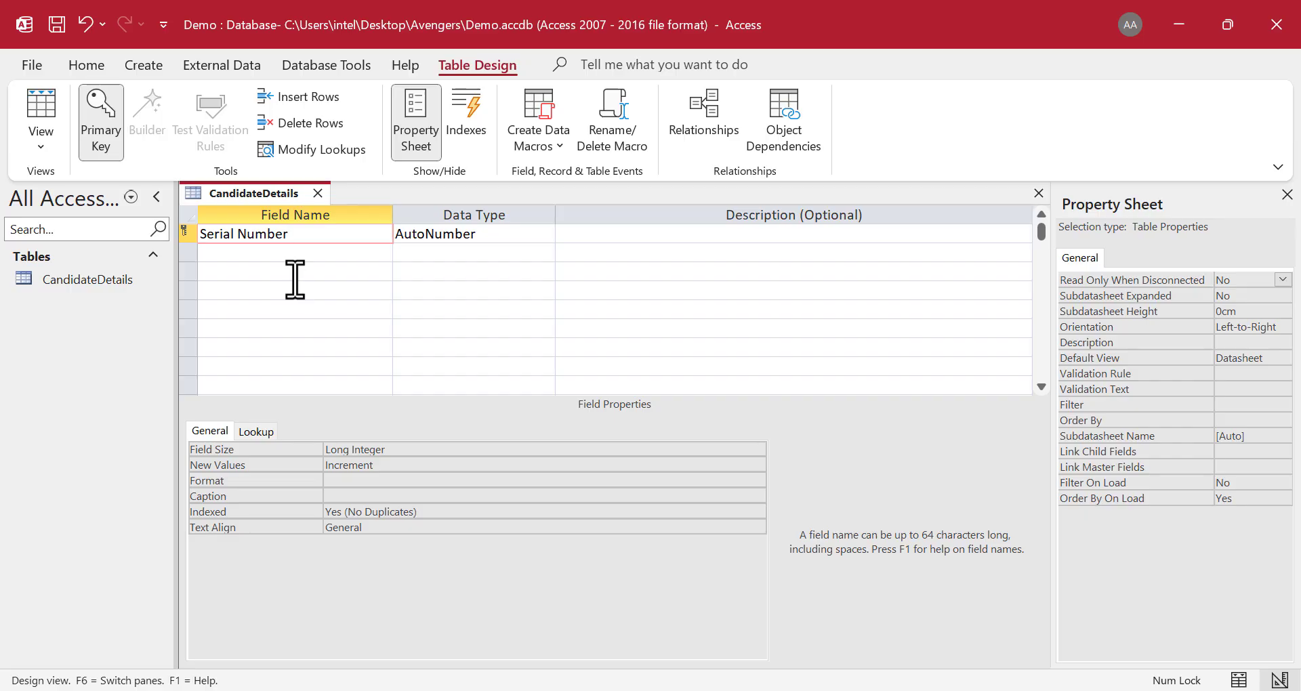
key("Return")
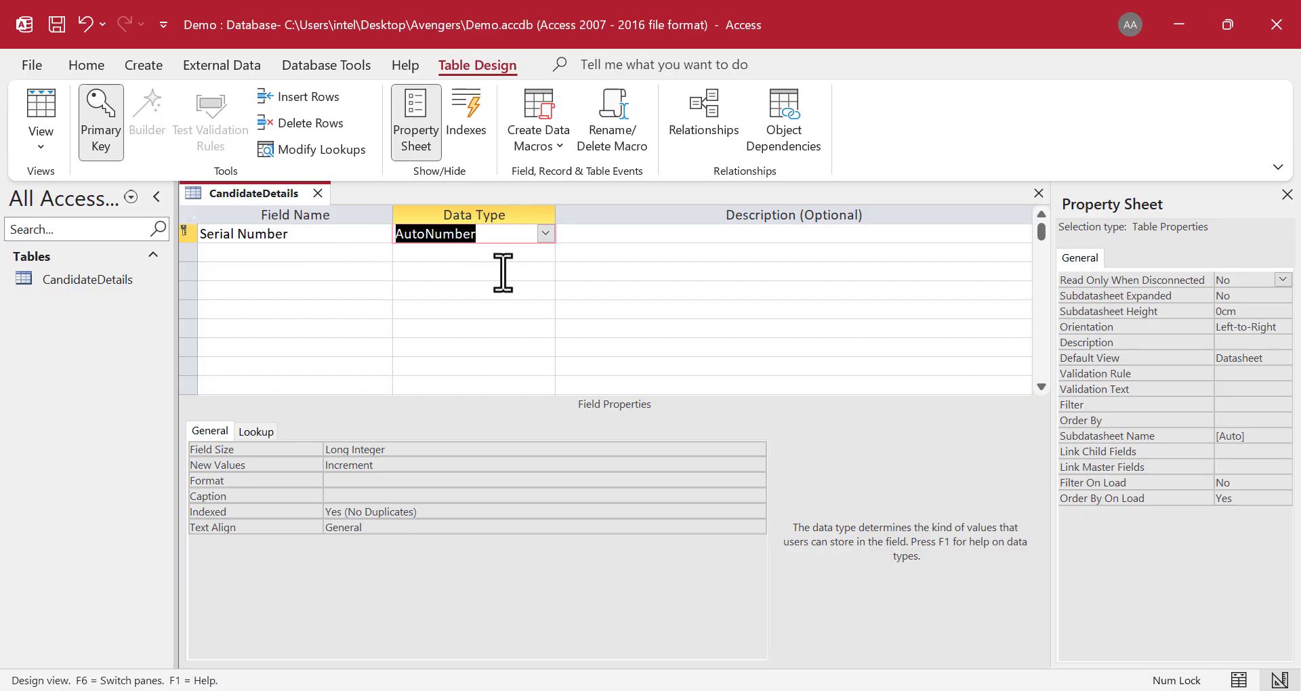
left_click(545, 233)
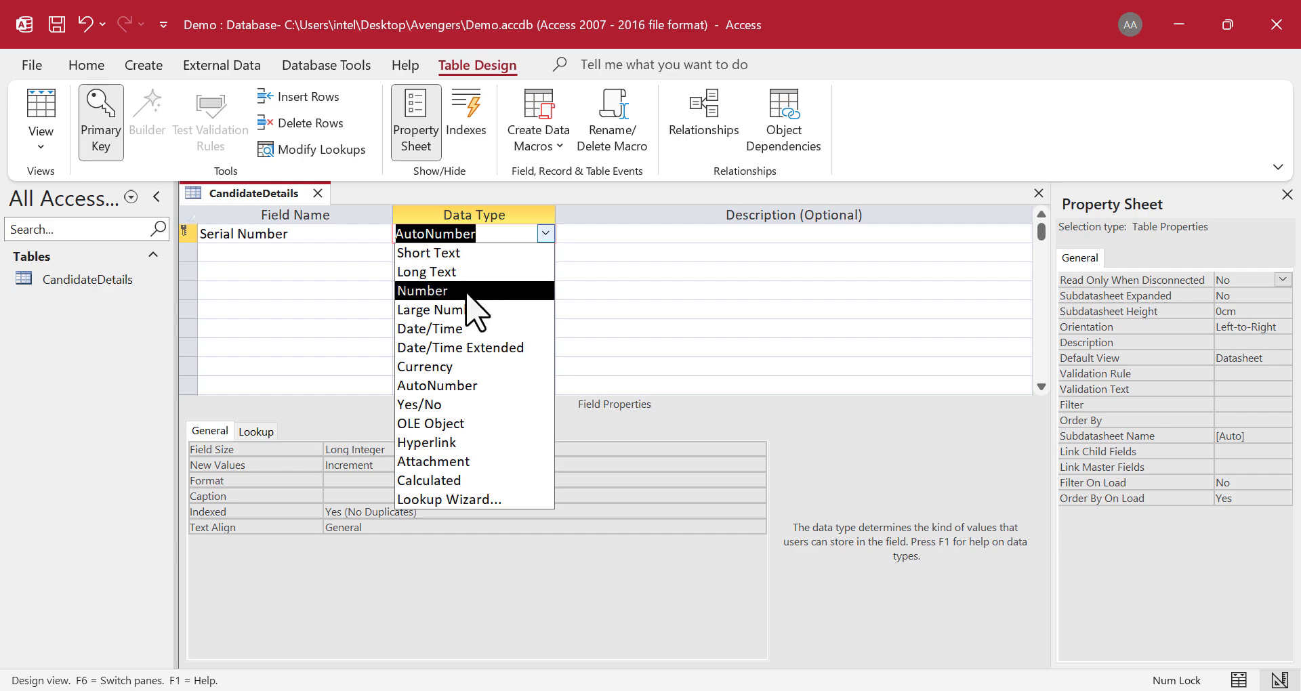
left_click(502, 386)
- Add the fields Registration ID and First Name below Serial Number, both with the Short Text data type
left_click(256, 255)
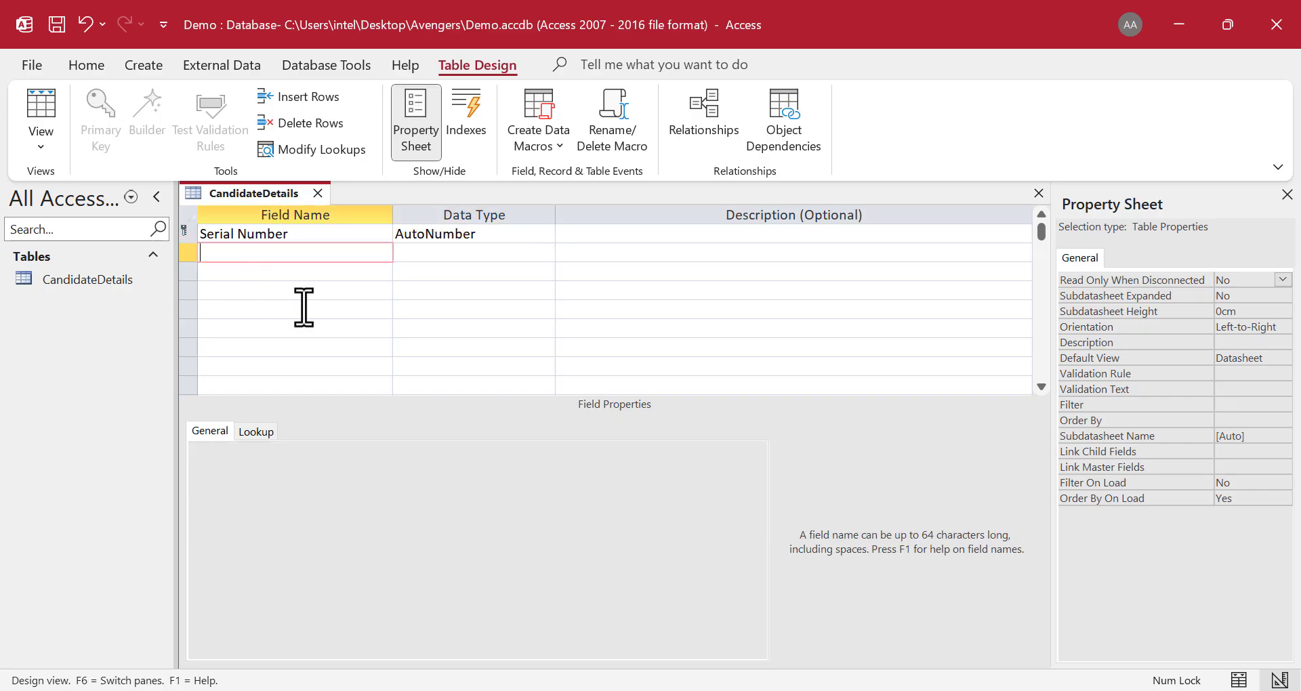
type("Registration ID")
key("Tab")
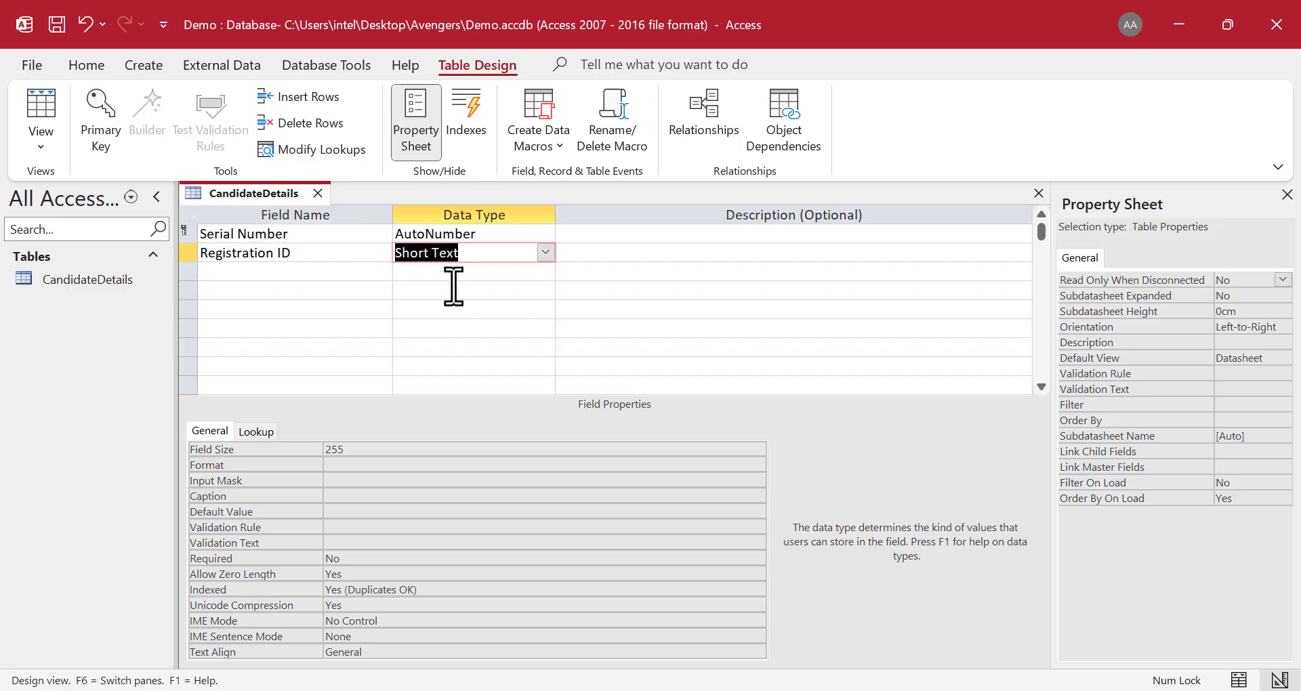
left_click(282, 272)
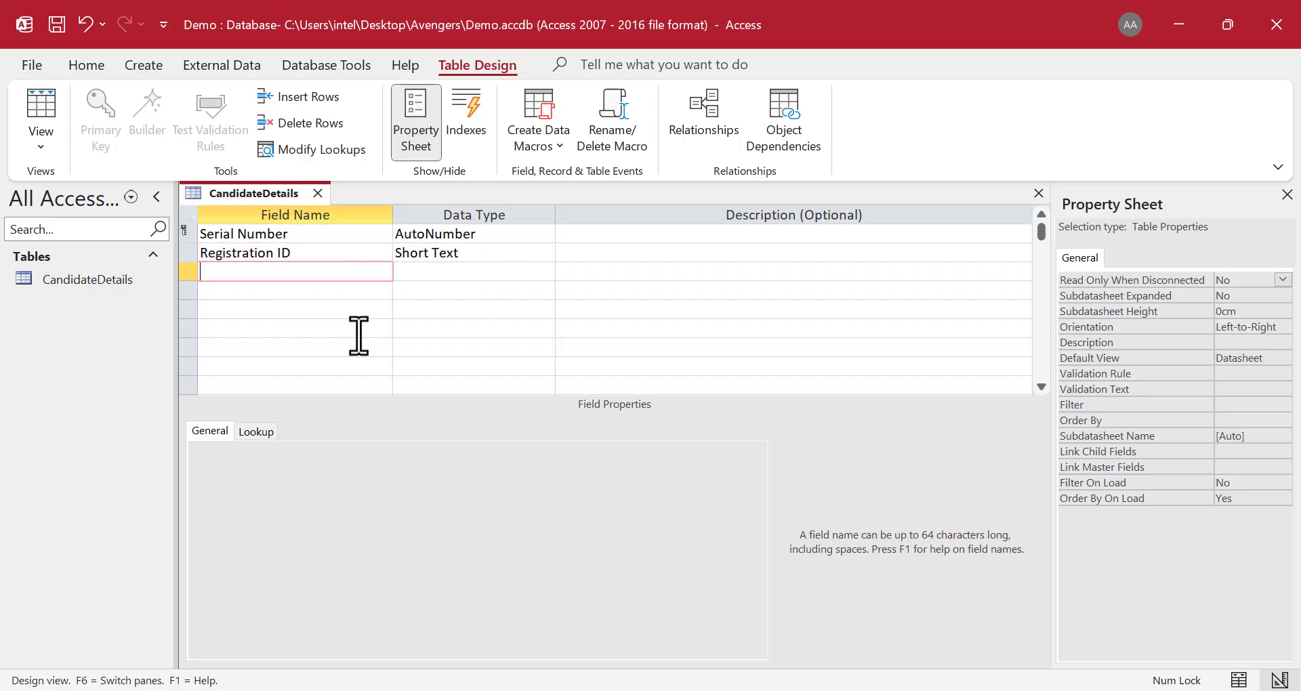
type("First Name")
key("Tab")
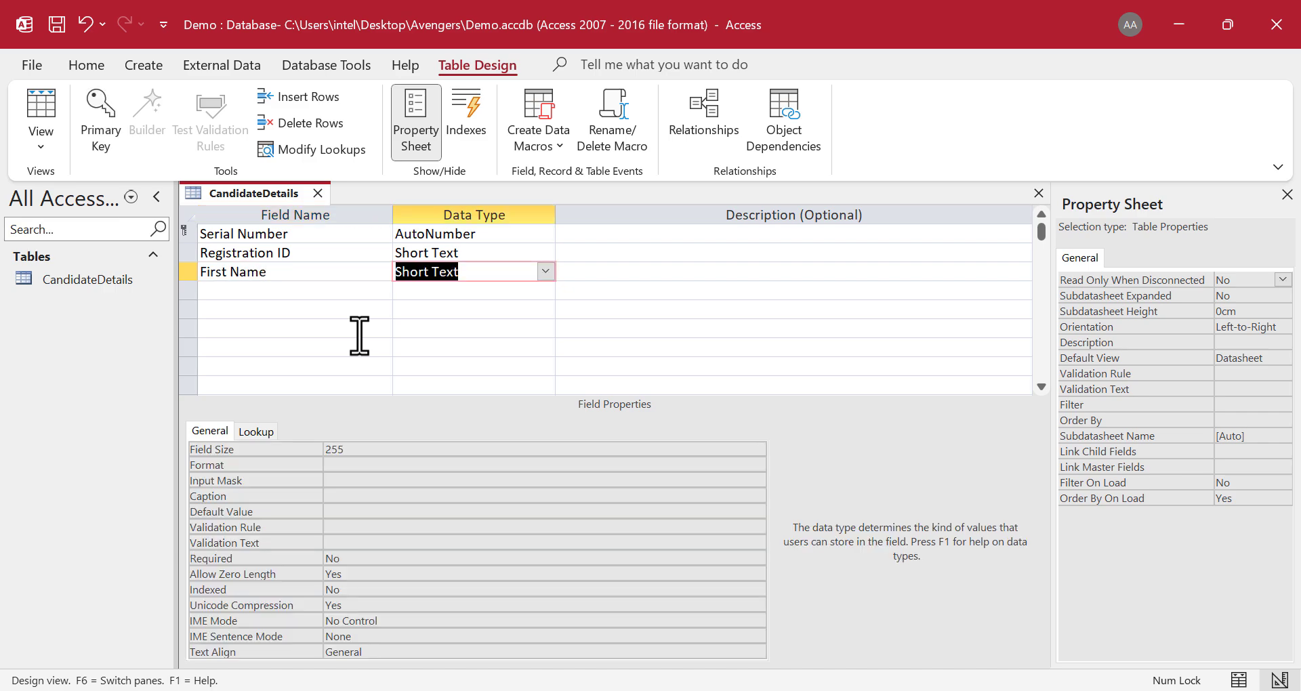
left_click(545, 271)
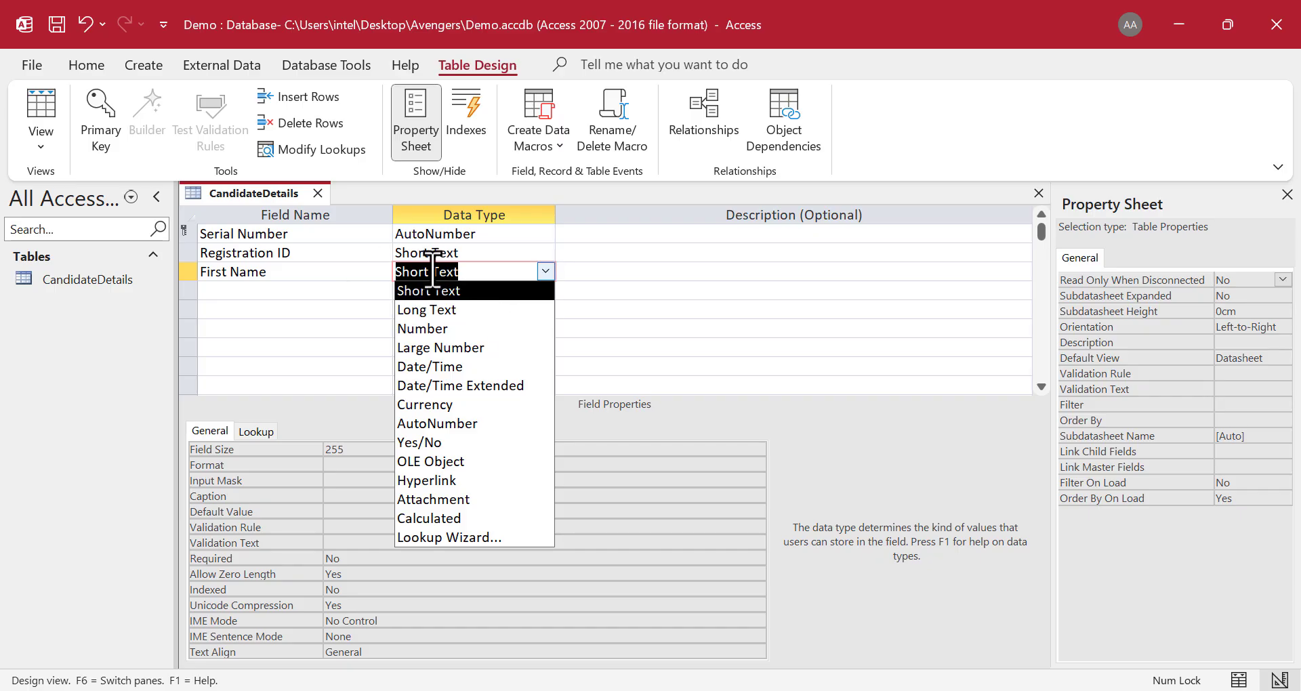
left_click(490, 291)
- Add a Last Name field below First Name with the Short Text data type
left_click(250, 291)
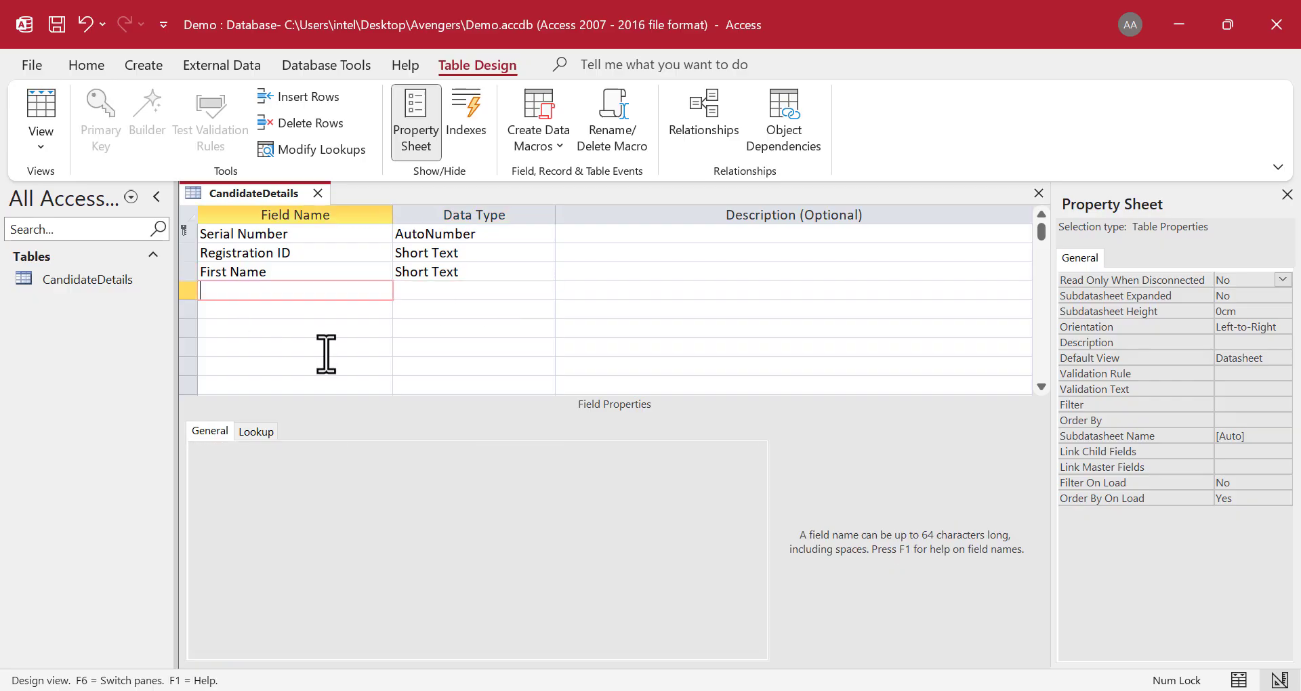
type("Last Name")
key("Tab")
key("Tab")
key("Tab")
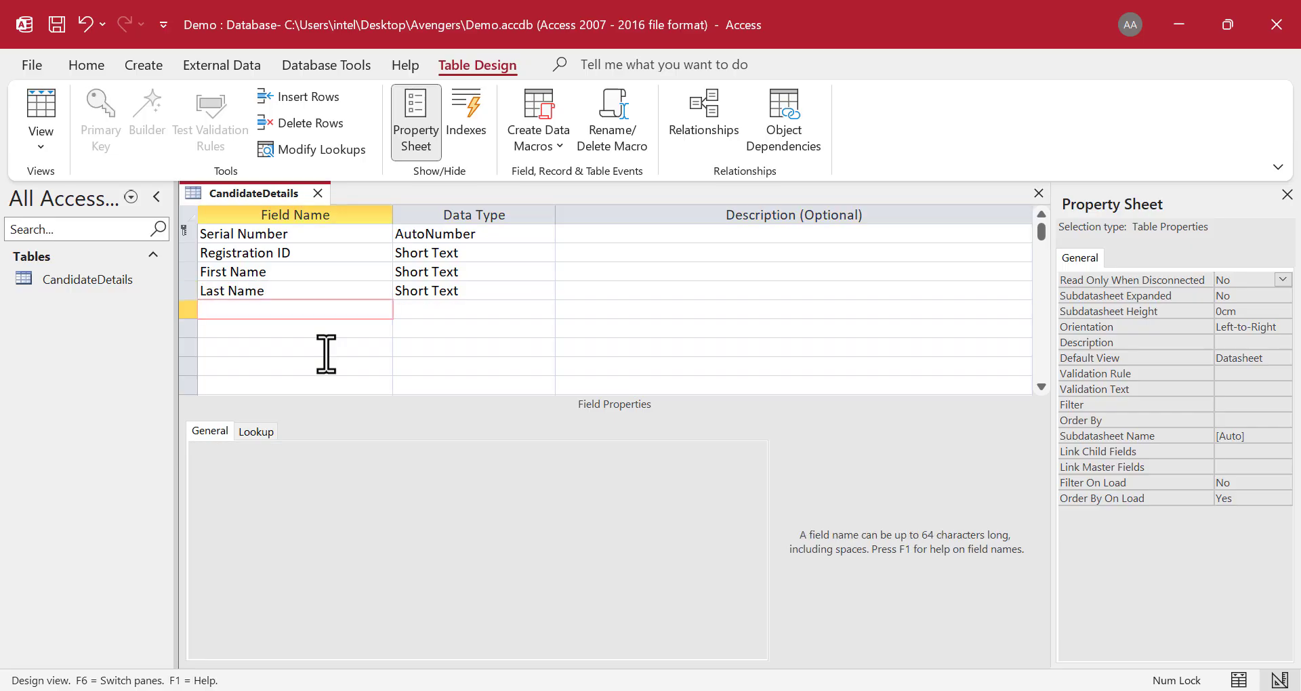
- Add a Date of birth field with the Date/Time data type
type("Date of birth")
key("Tab")
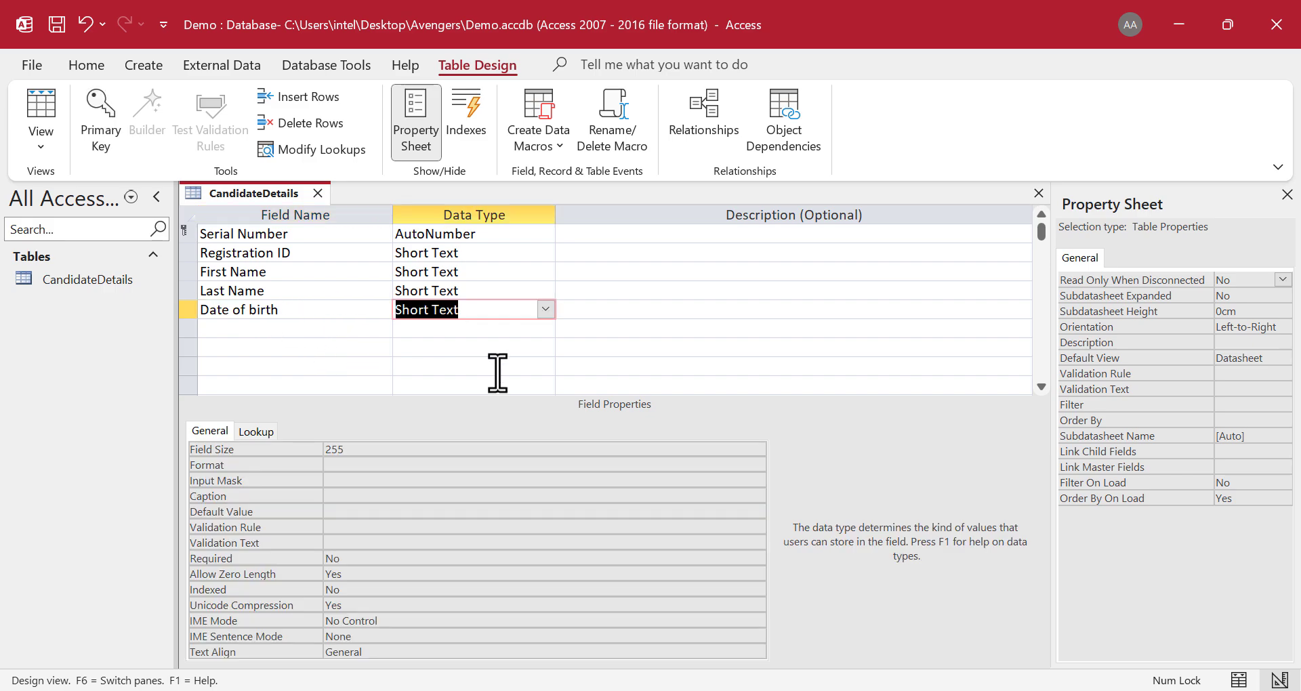
left_click(545, 310)
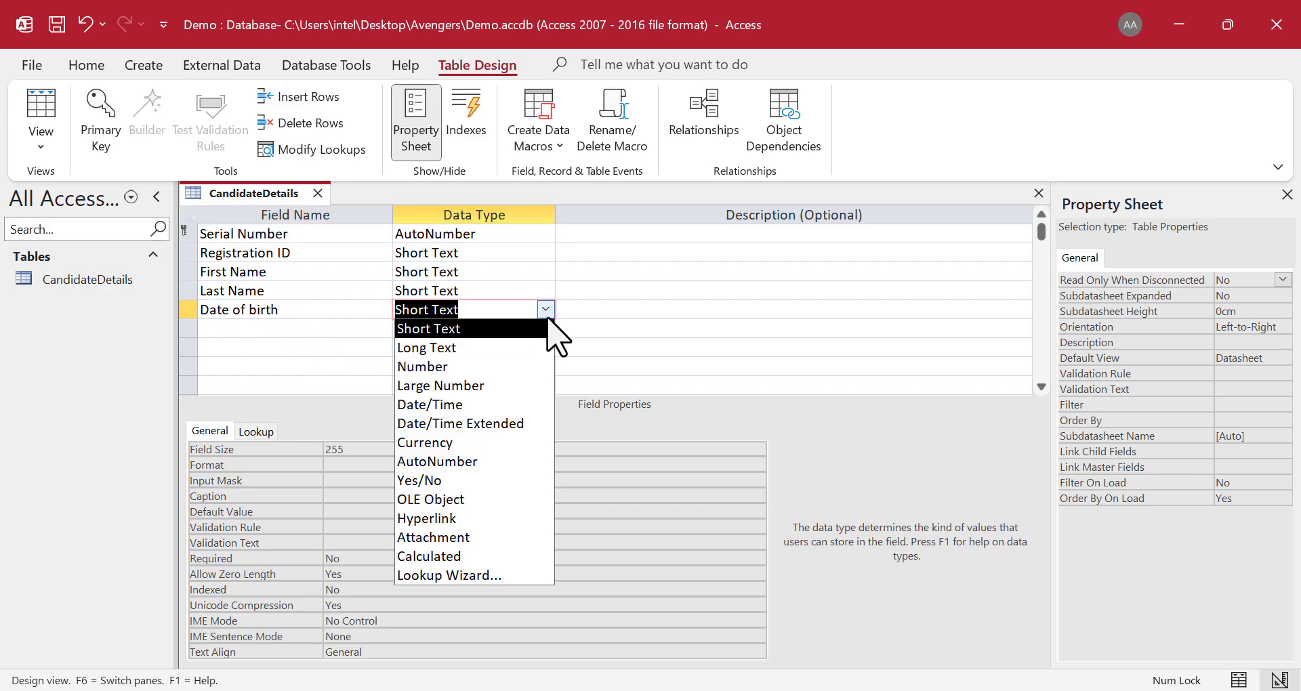
left_click(472, 407)
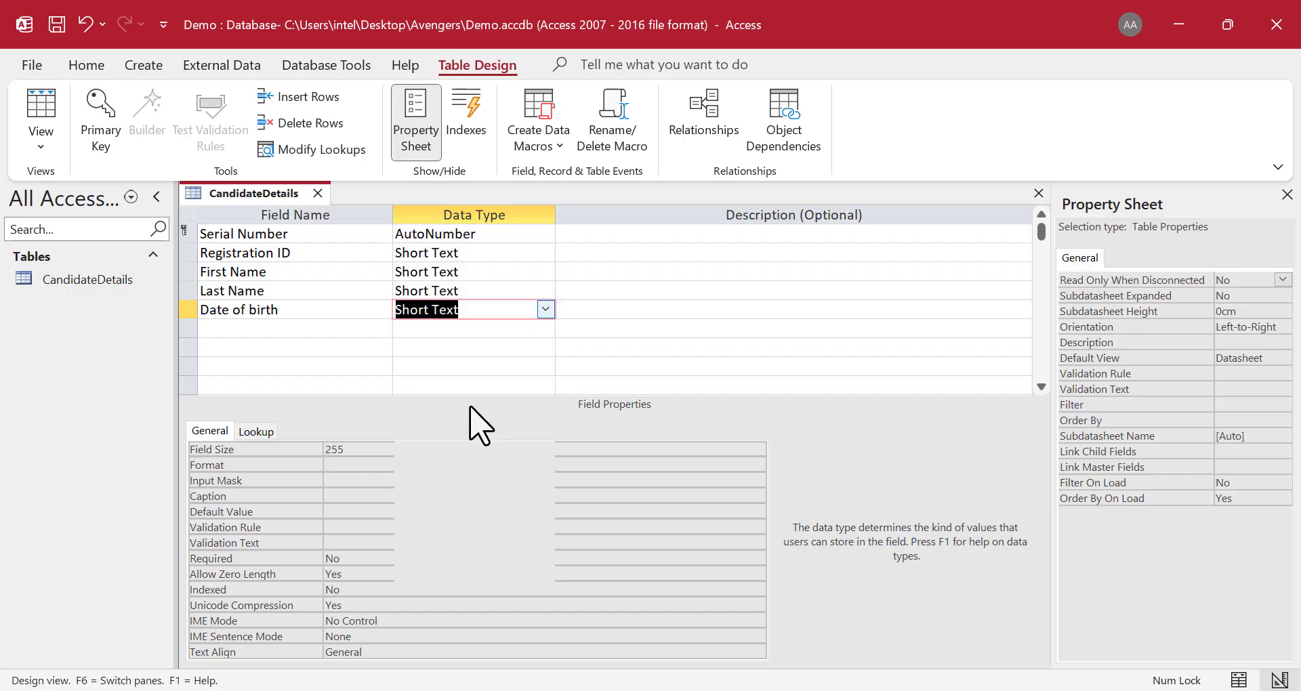
- Add a Gender field below Date of birth and start the Lookup Wizard for its data type
left_click(258, 328)
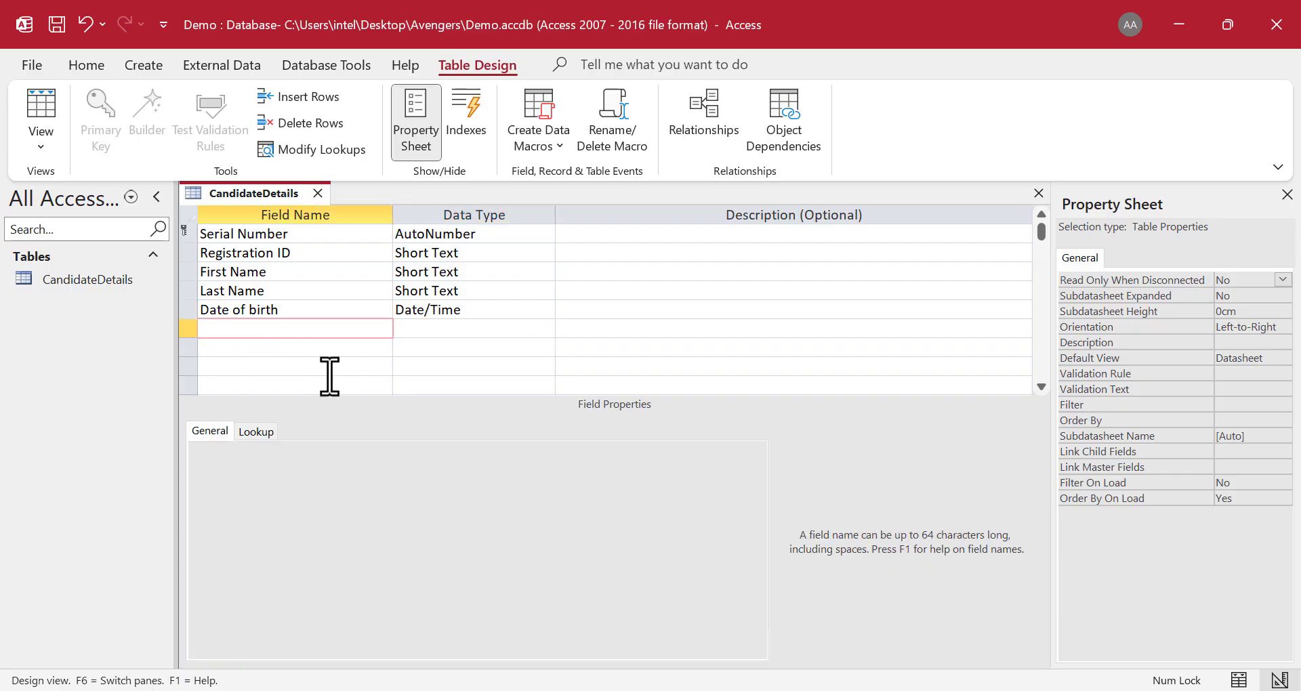
key("Tab")
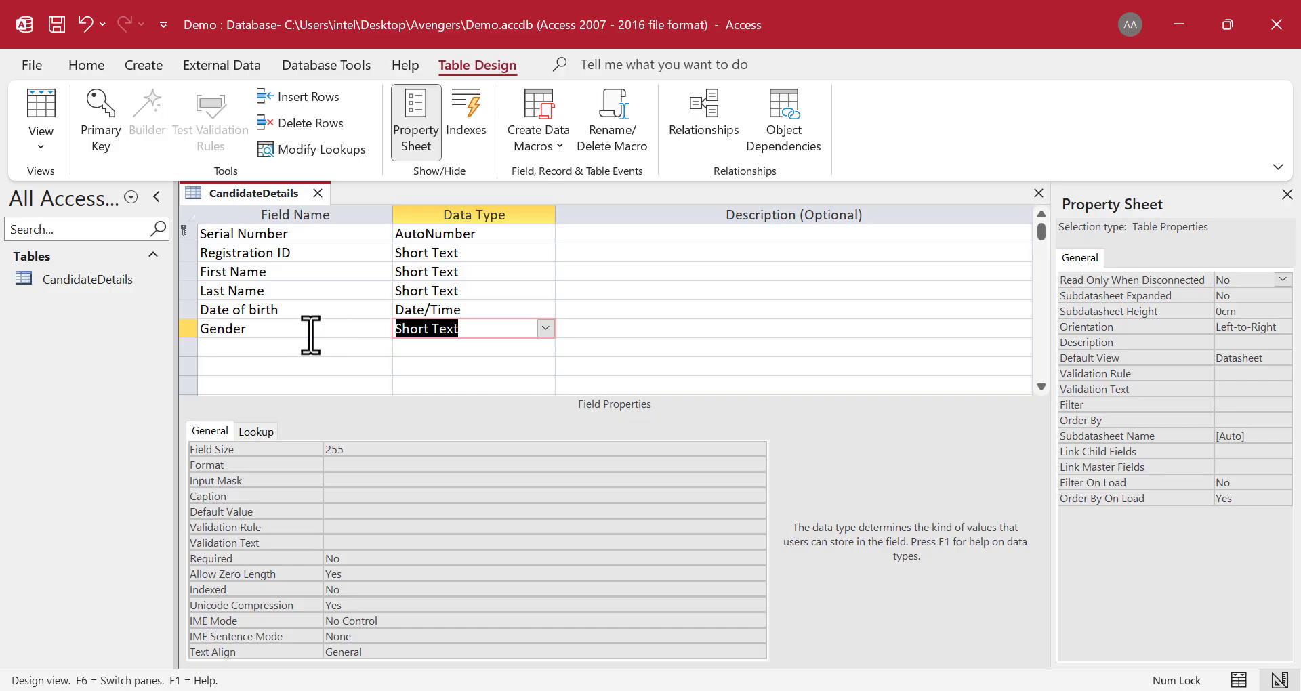
left_click(546, 328)
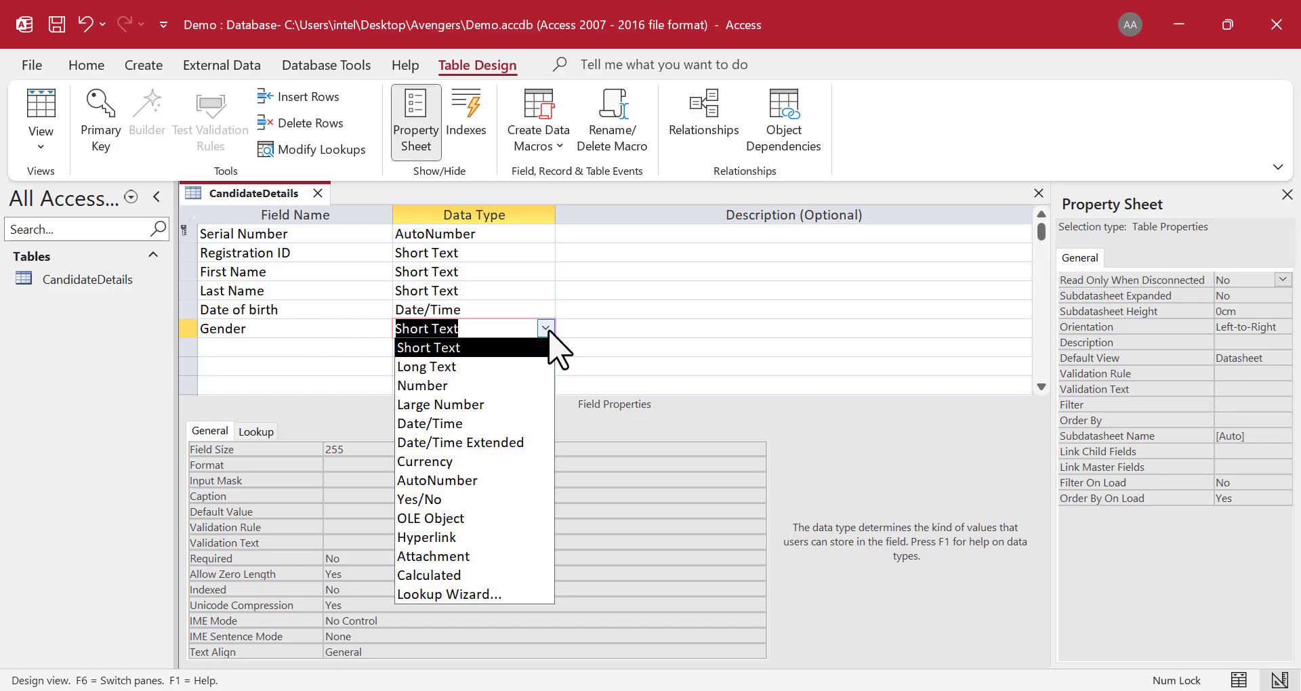
left_click(515, 594)
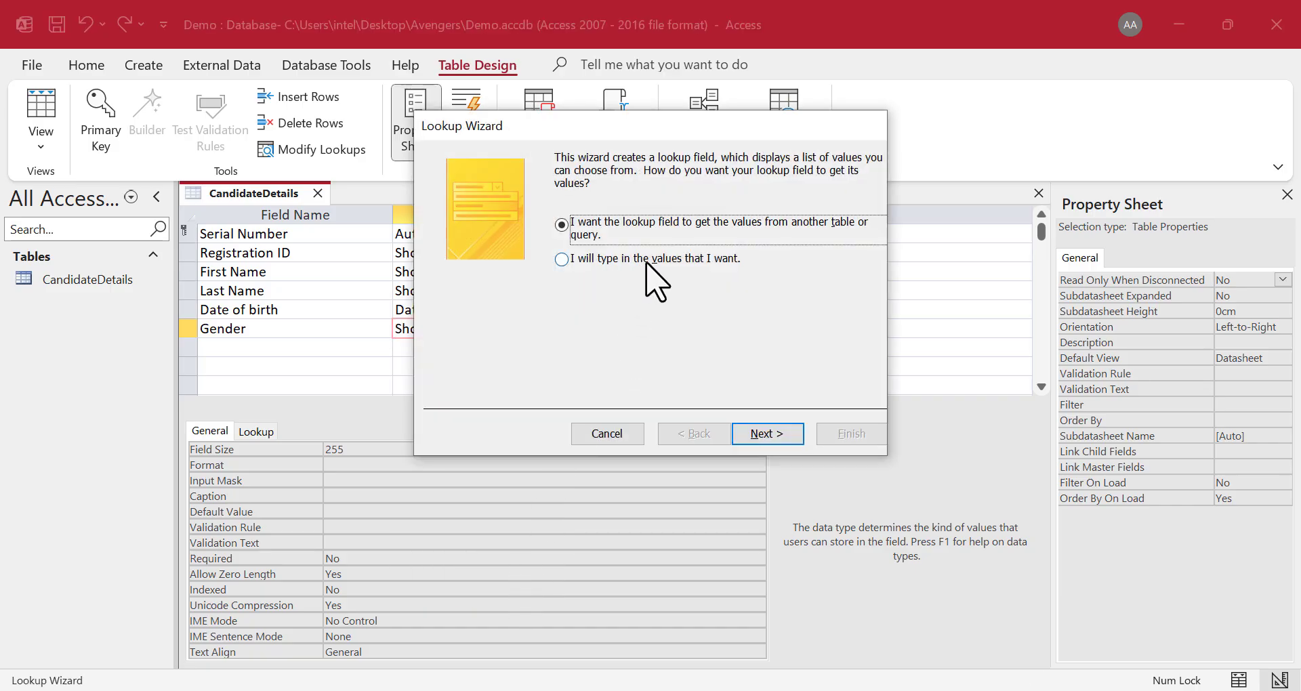
- Complete the Gender lookup as a self-entered, one-column list with the values Male, Female and Other, keeping the label Gender
left_click(648, 263)
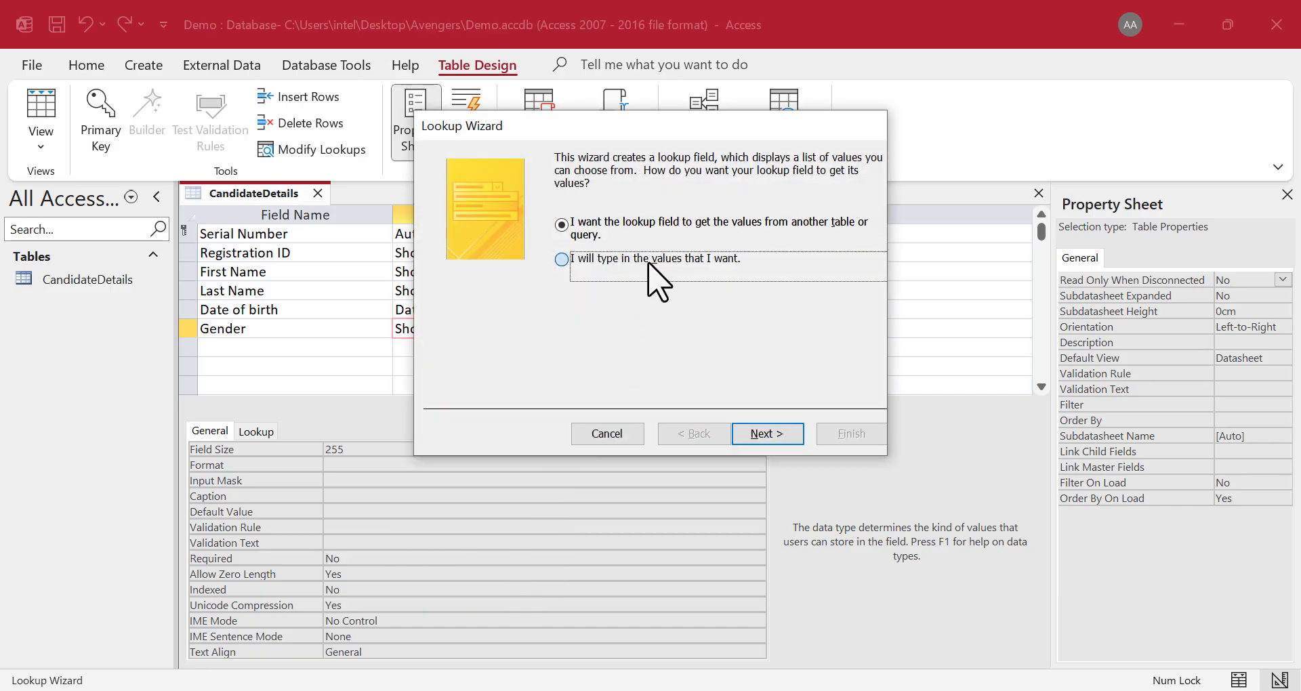
left_click(772, 434)
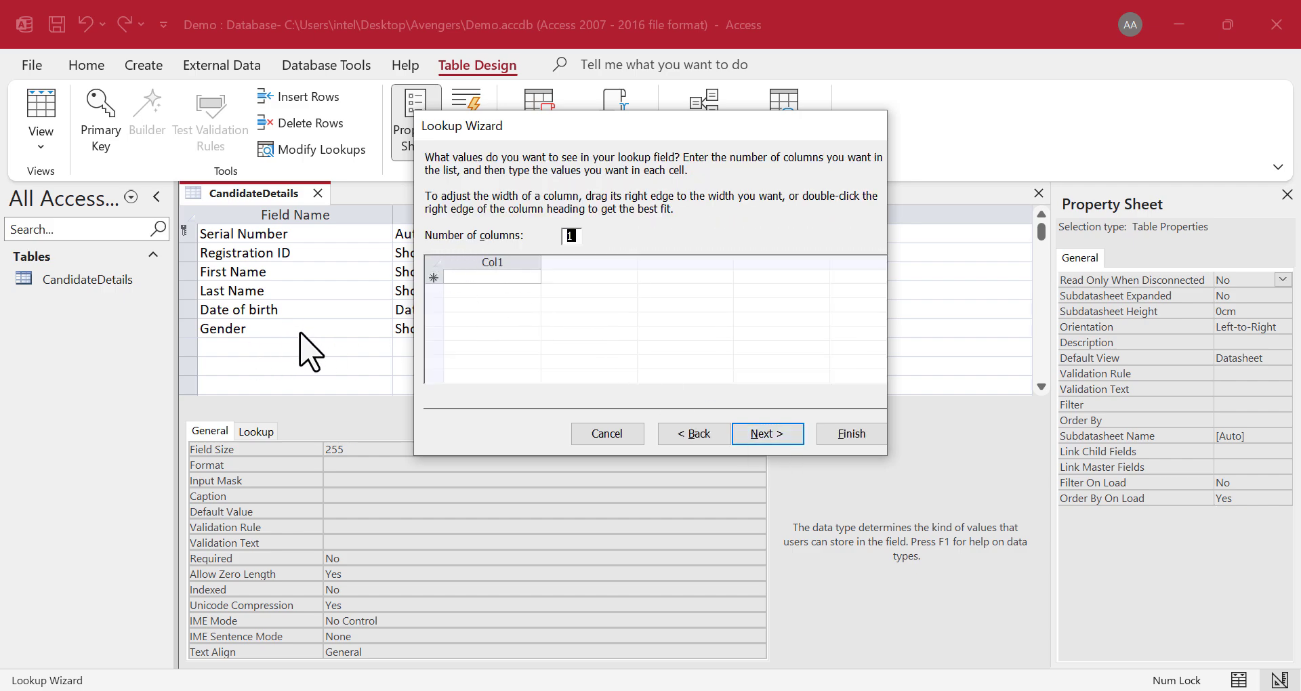
left_click(485, 277)
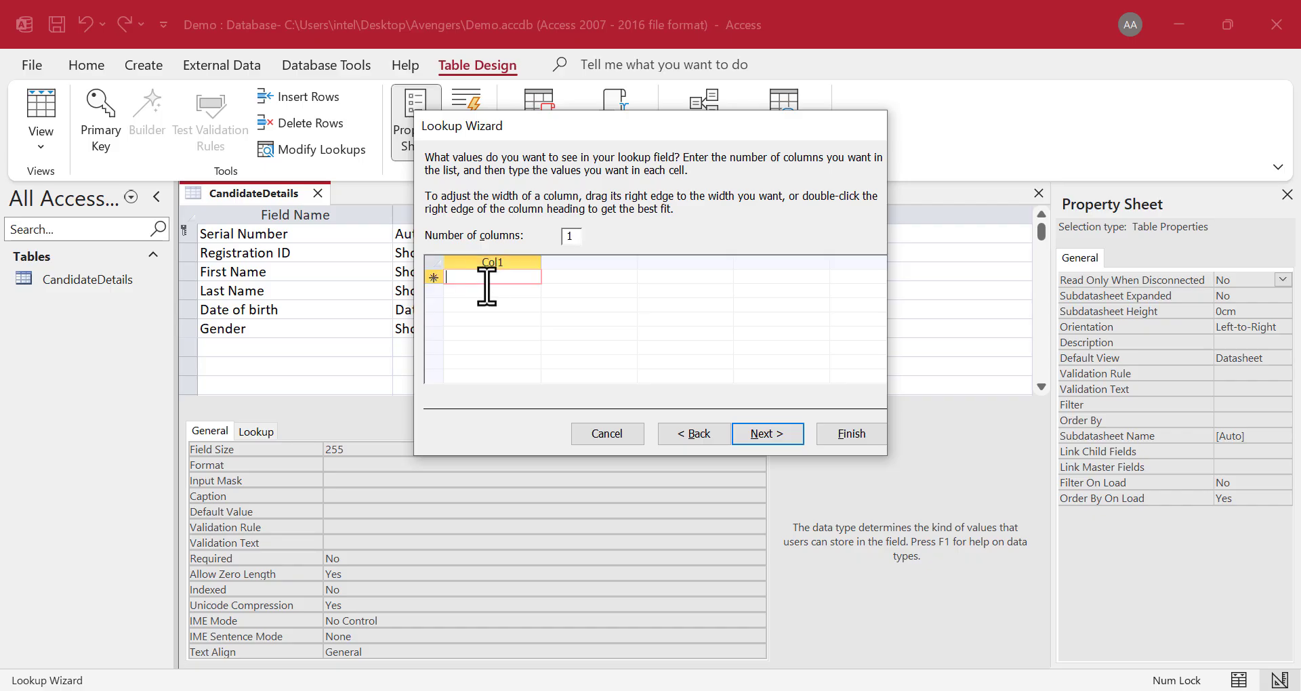
type("Mal")
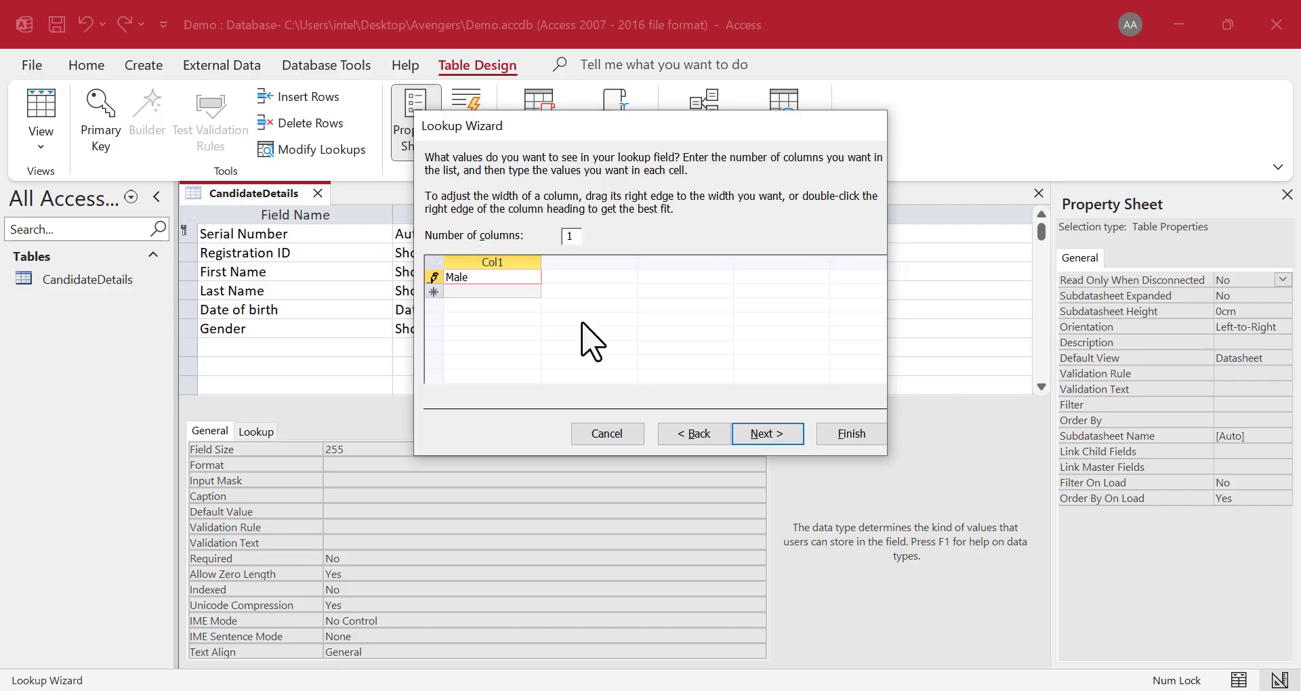
type("e")
key("Tab")
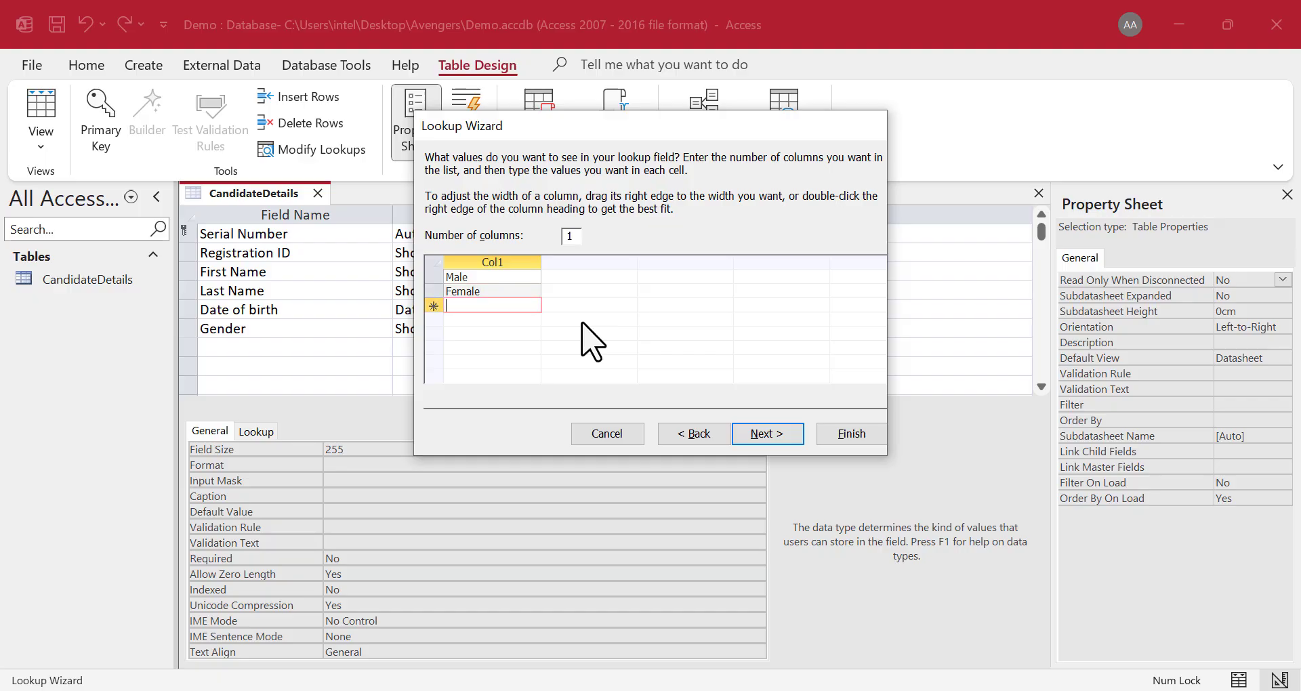
type("Other")
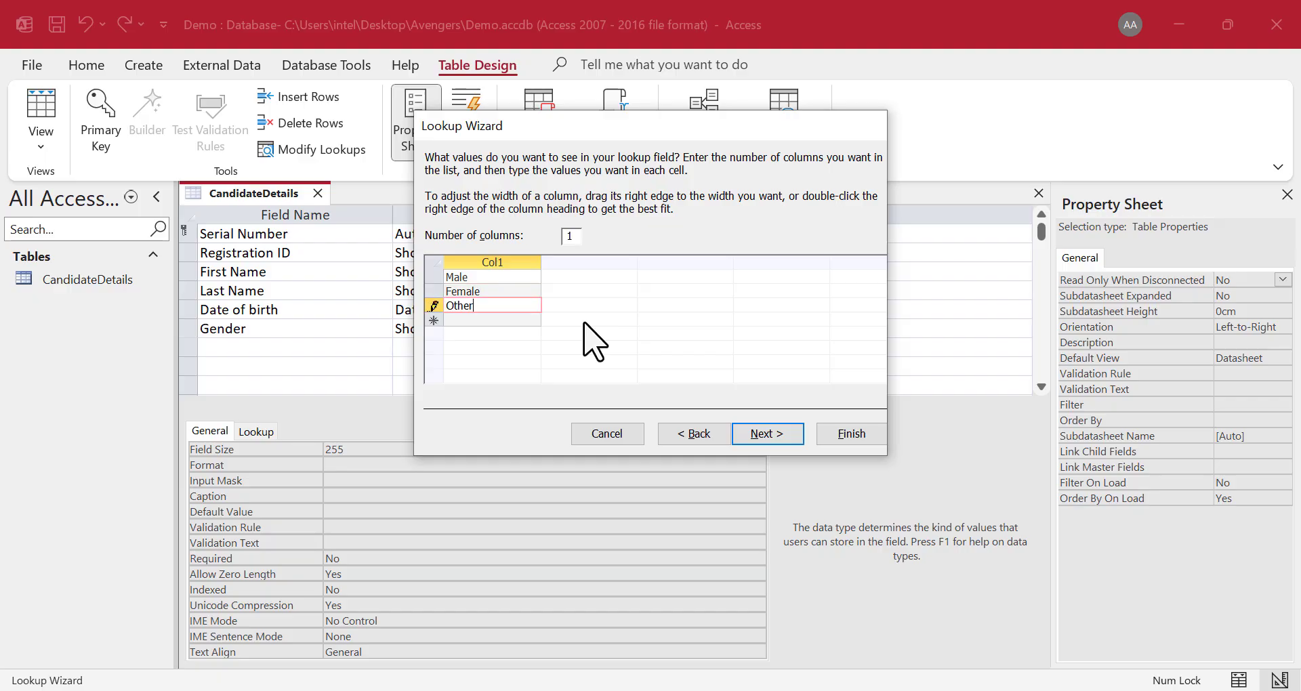
left_click(780, 434)
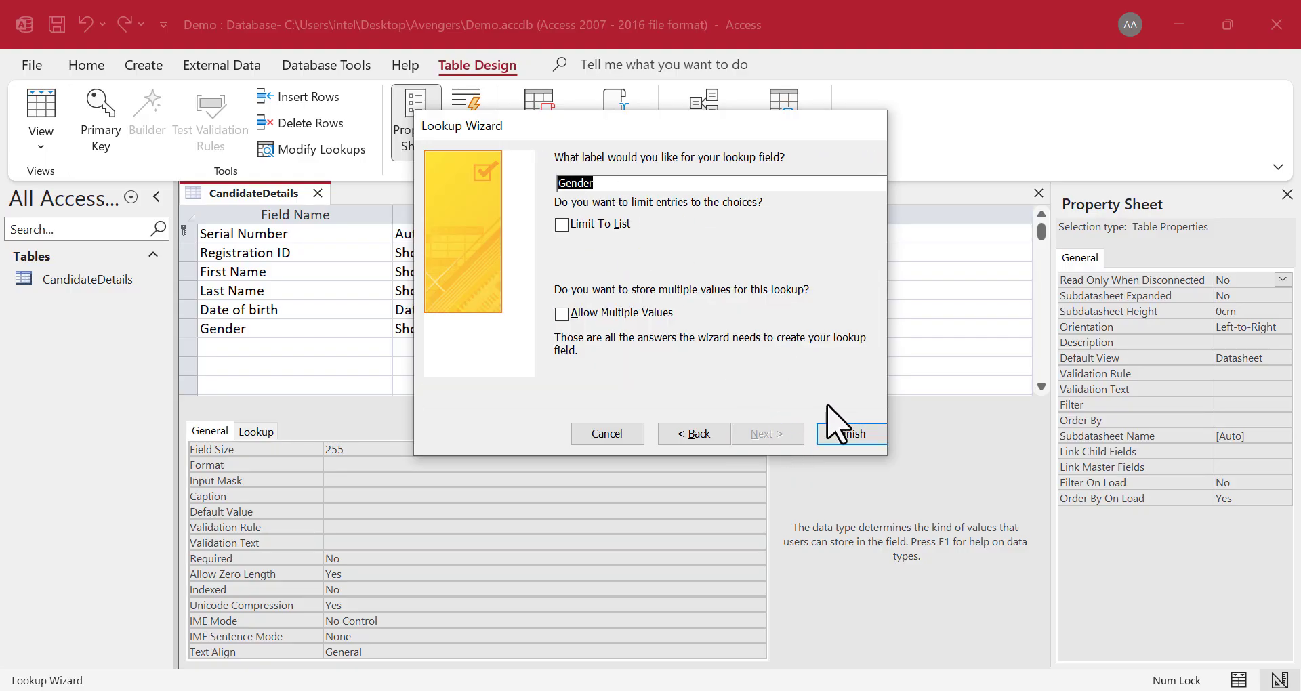
left_click(840, 436)
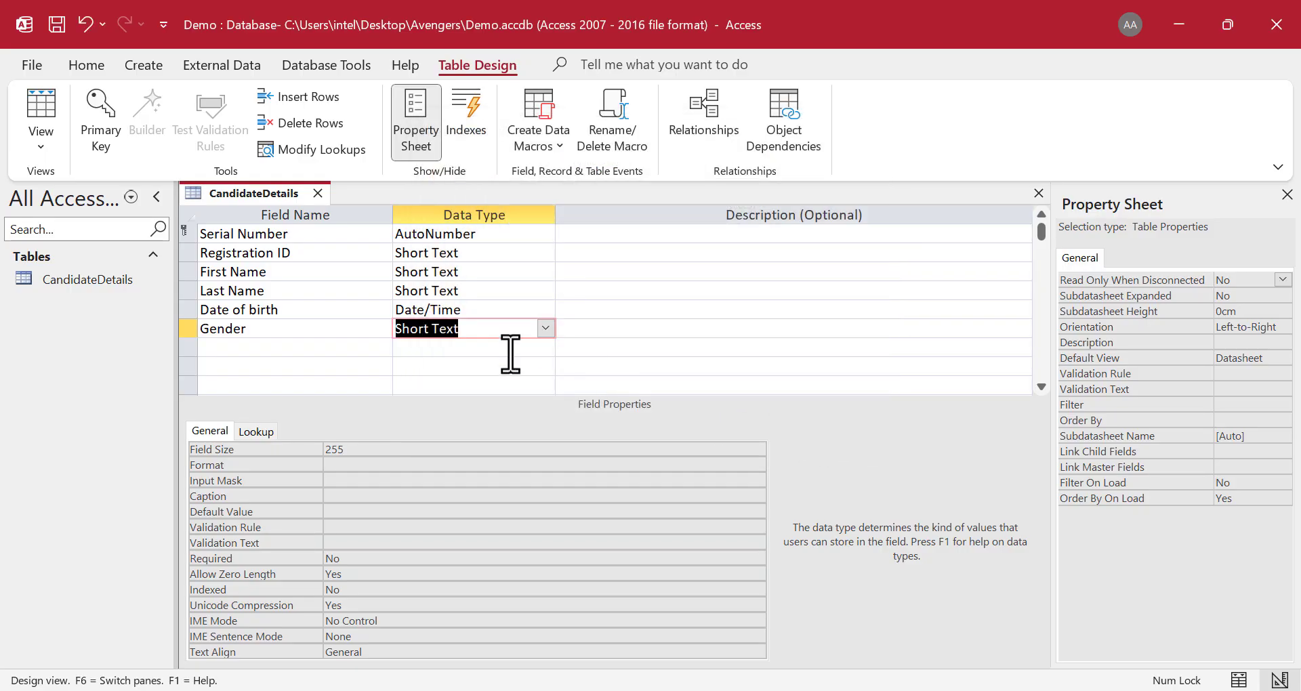
- Add an Address field below Gender with the Short Text data type
left_click(255, 346)
scroll(461, 365, "down", 1)
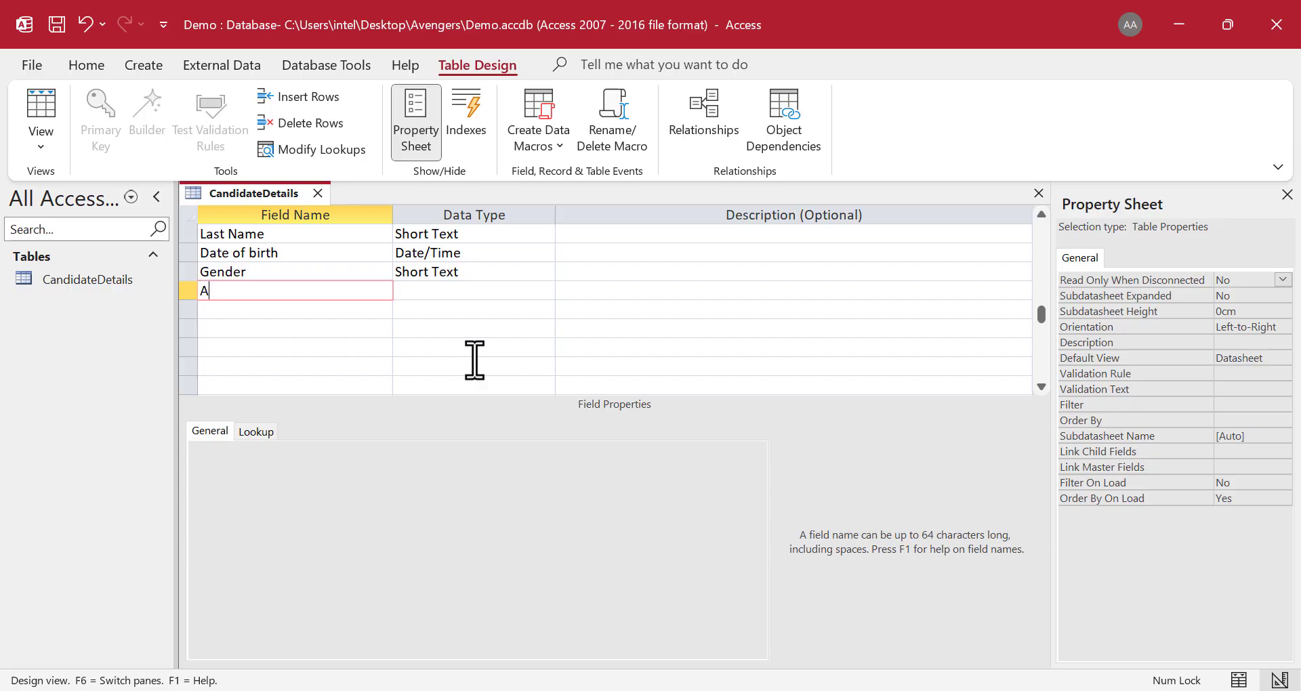
key("Tab")
key("Tab")
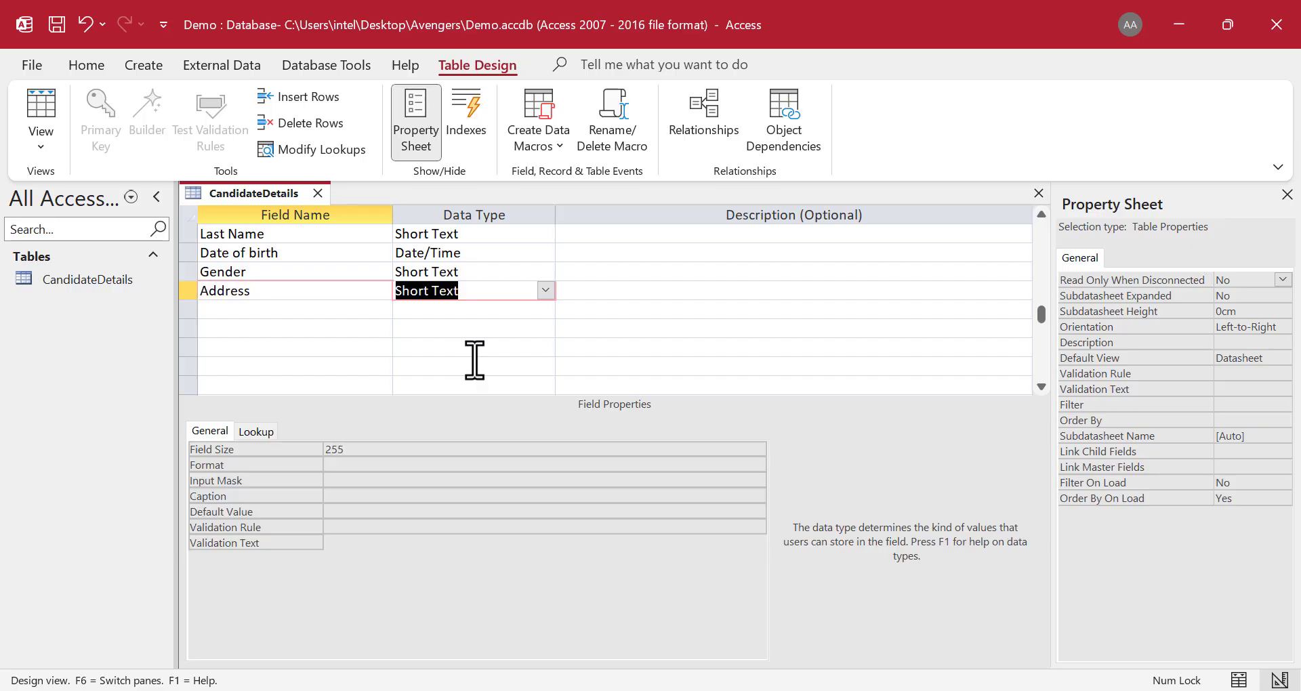
key("Tab")
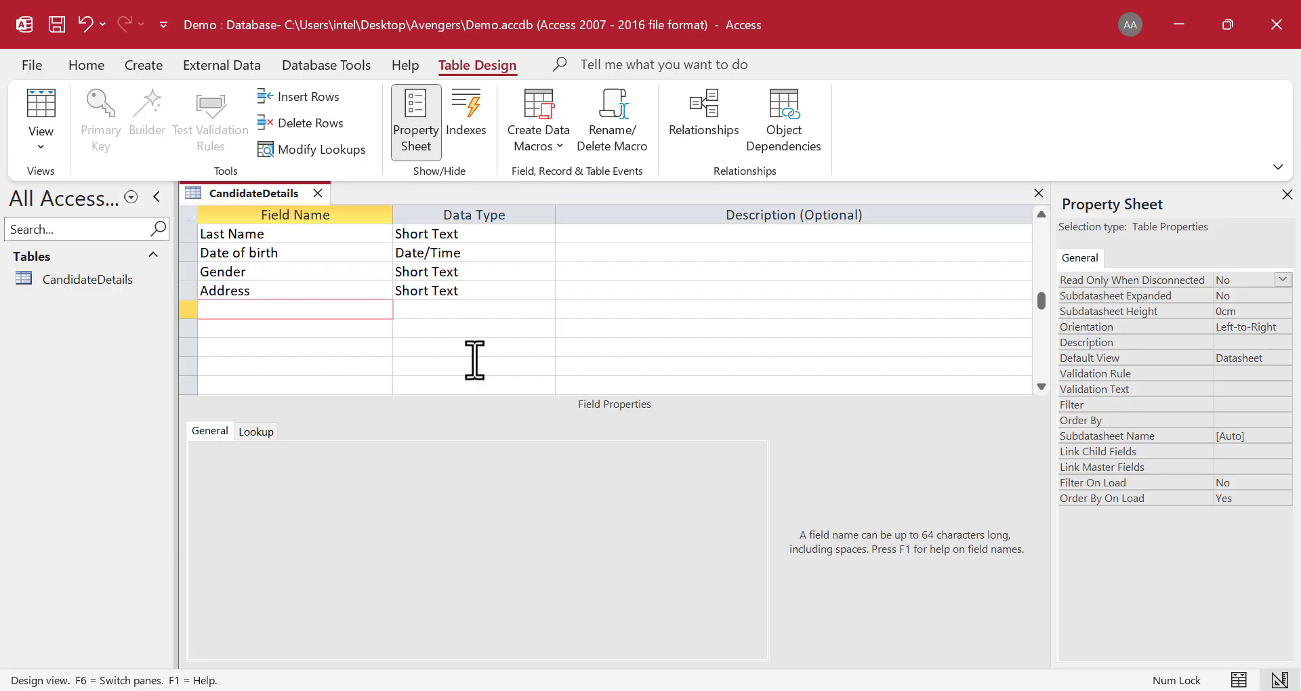
- Add the fields City and State below Address, both with the Short Text data type
type("City")
key("Tab")
key("Tab")
key("Tab")
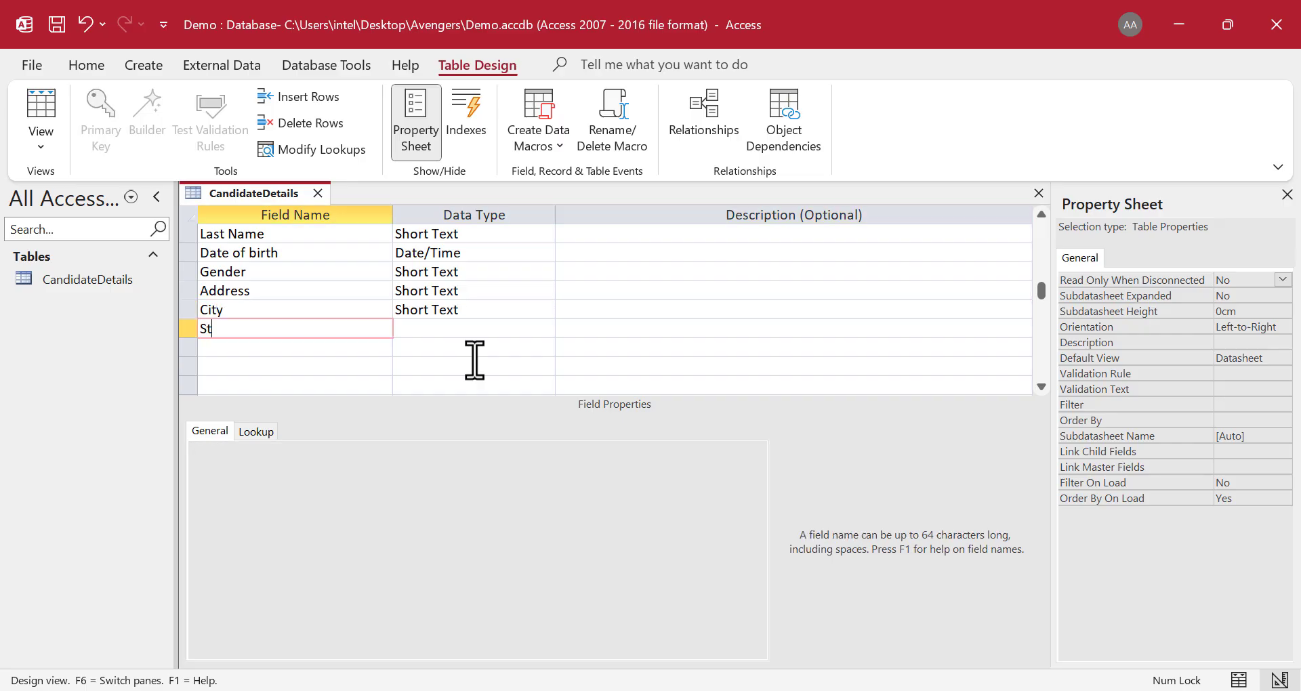
key("Tab")
key("Tab")
key("Tab")
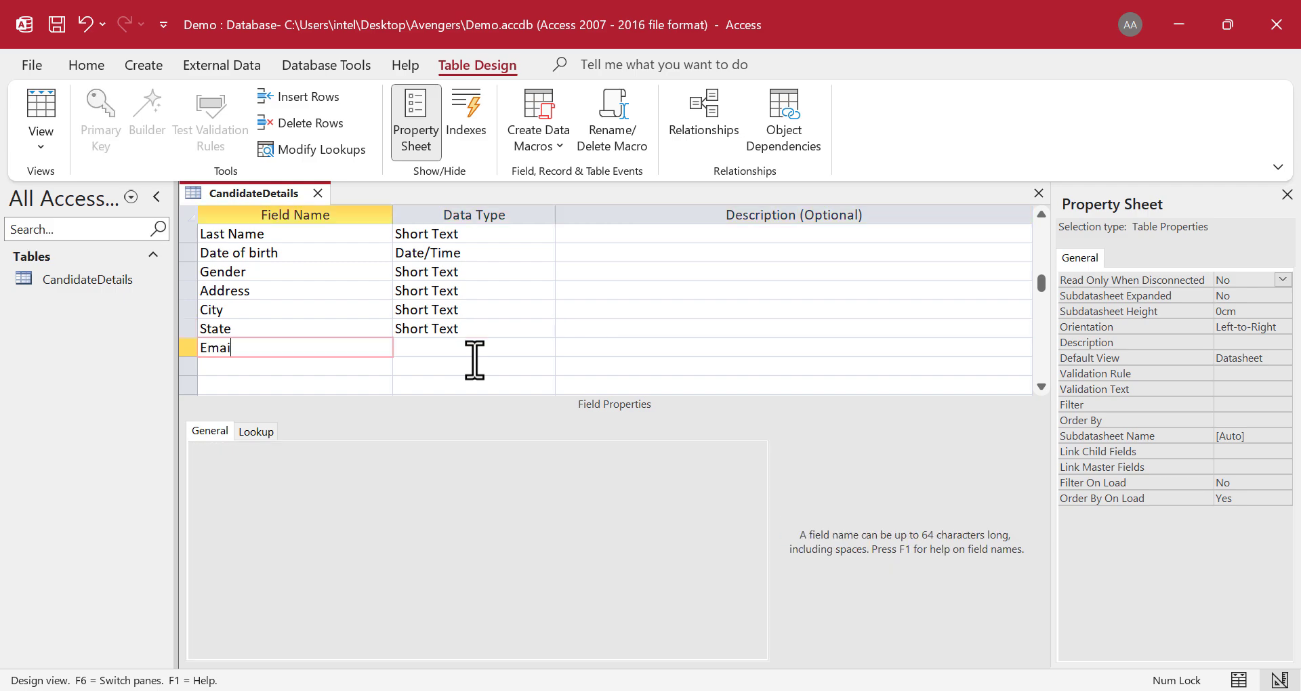
- Add an Email ID field below State with the Hyperlink data type
type("Email ID")
key("Tab")
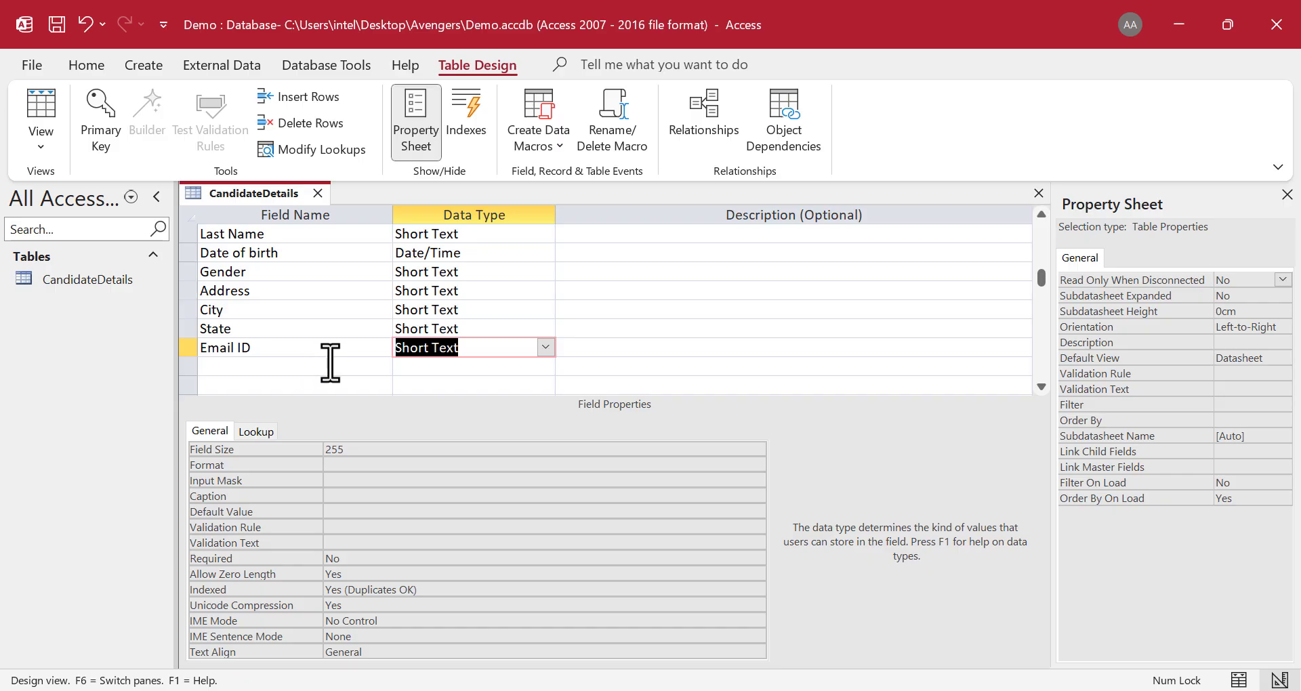
left_click(544, 347)
left_click(486, 557)
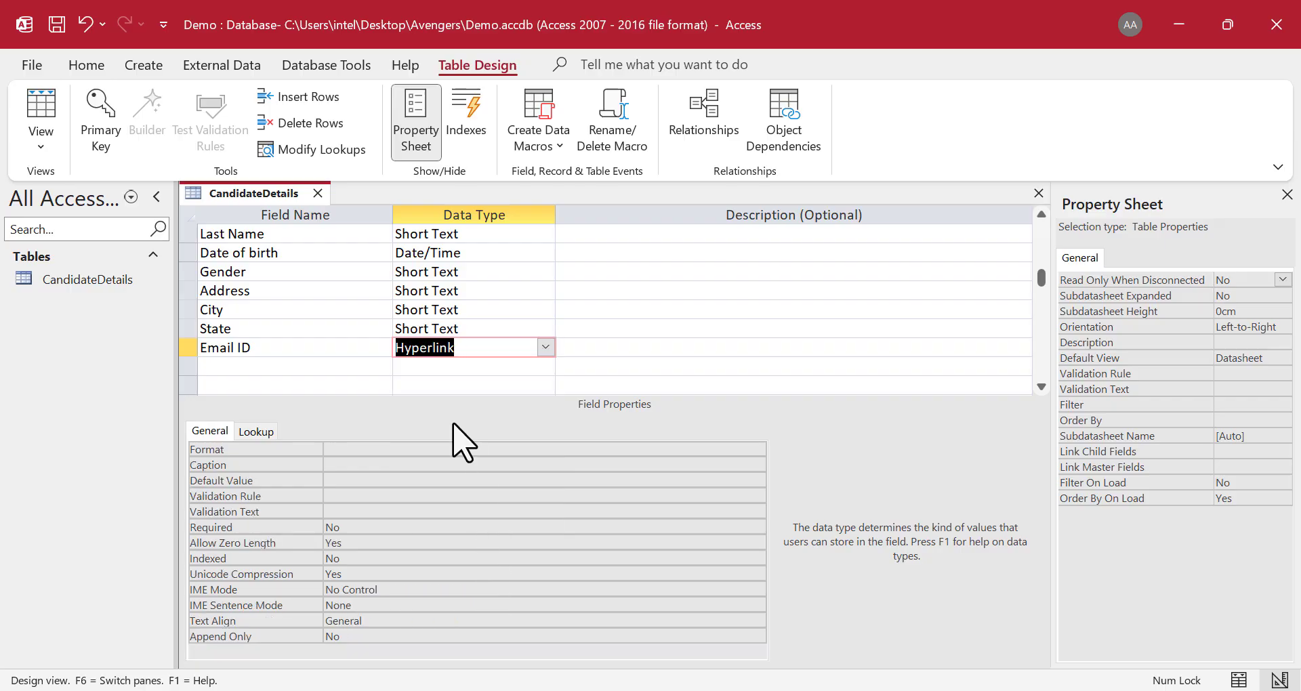
- Add a Picture field below Email ID with the Attachment data type
scroll(418, 305, "down", 1)
left_click(296, 313)
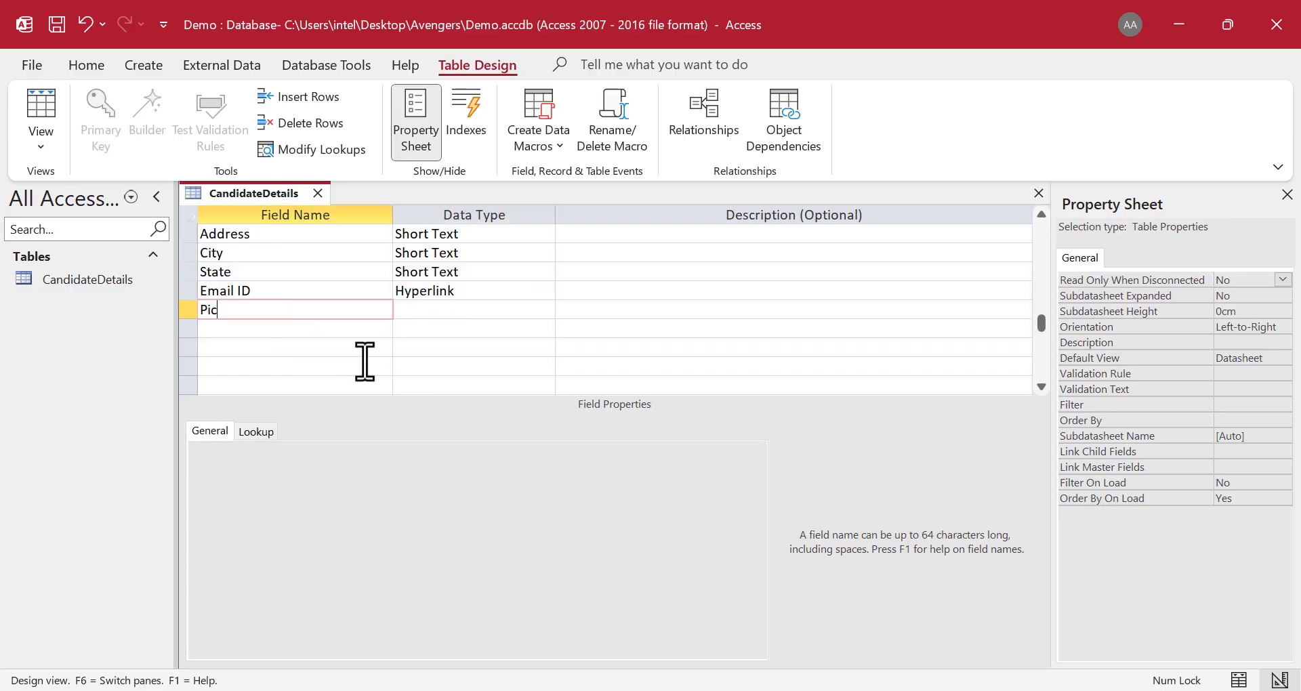
type("Picture")
key("Tab")
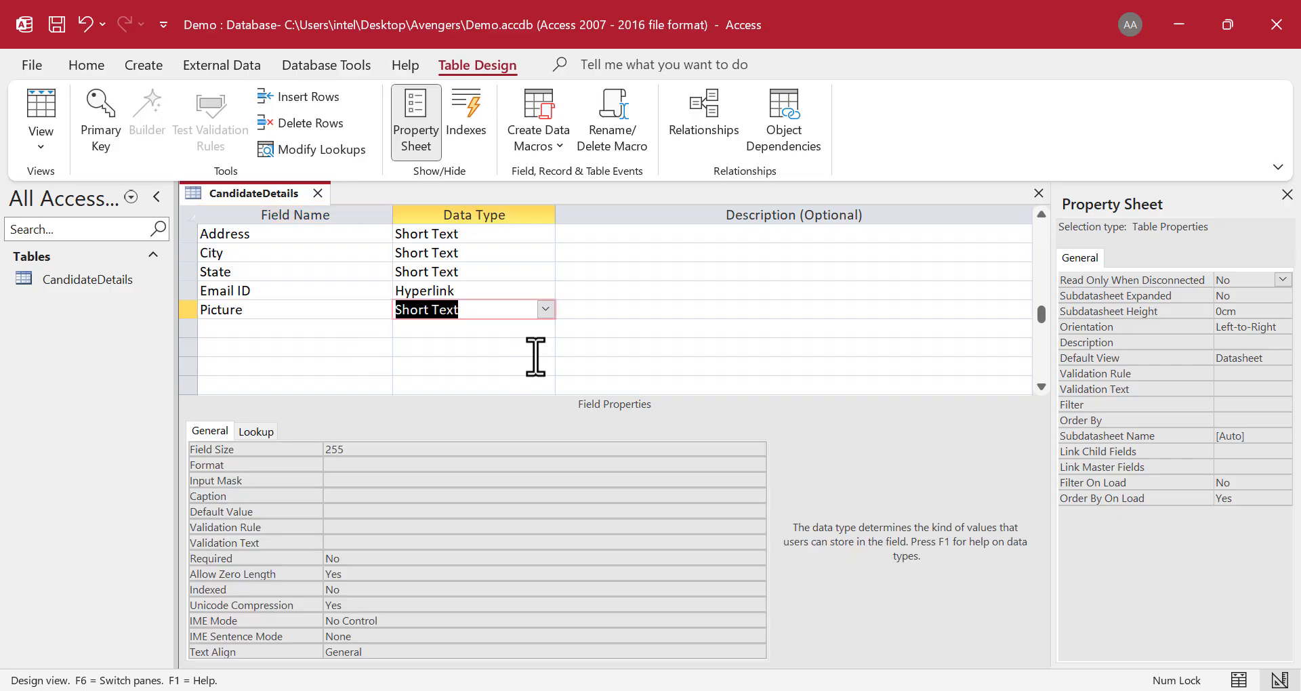
left_click(545, 310)
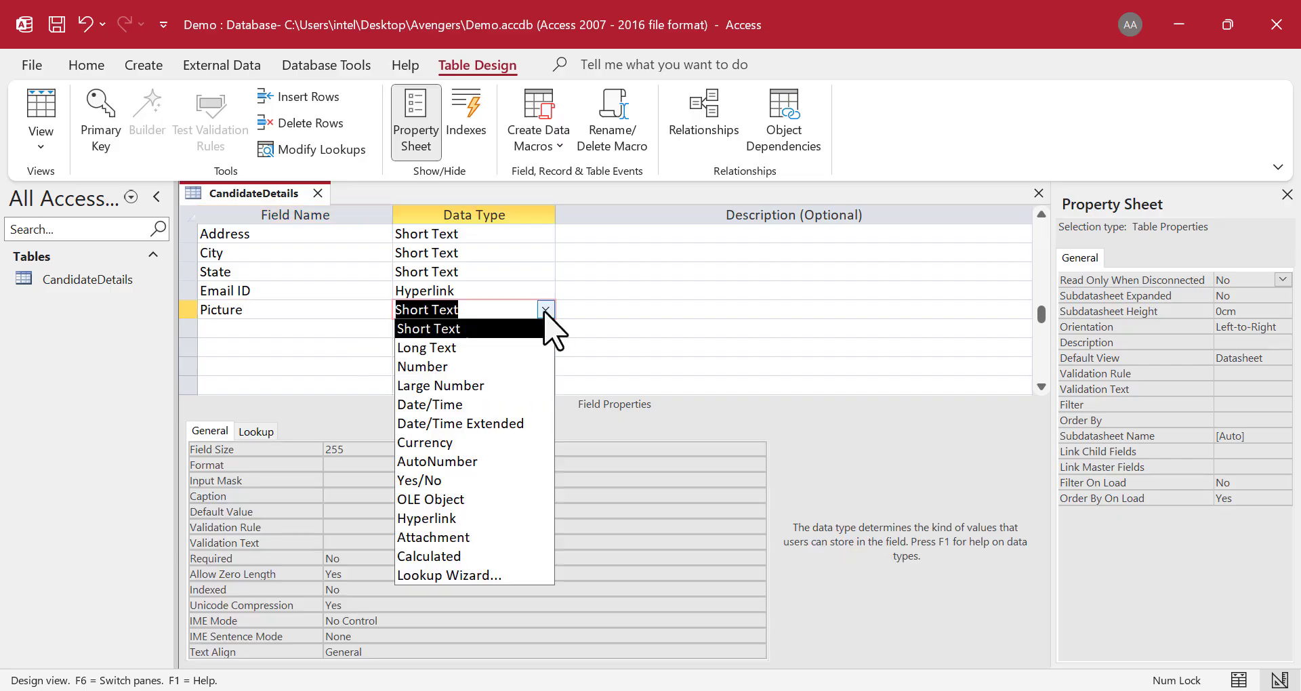
left_click(474, 537)
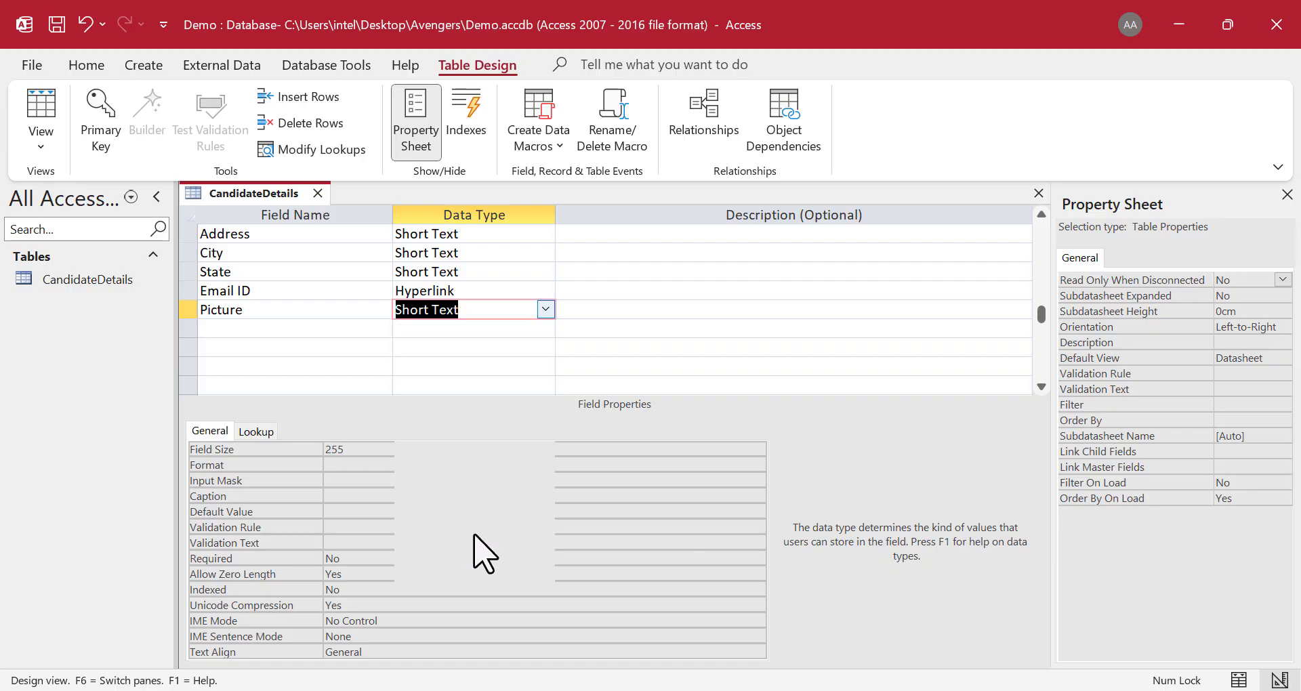
- Review the field list, save the CandidateDetails table design and switch the table to Datasheet View
scroll(354, 336, "up", 2)
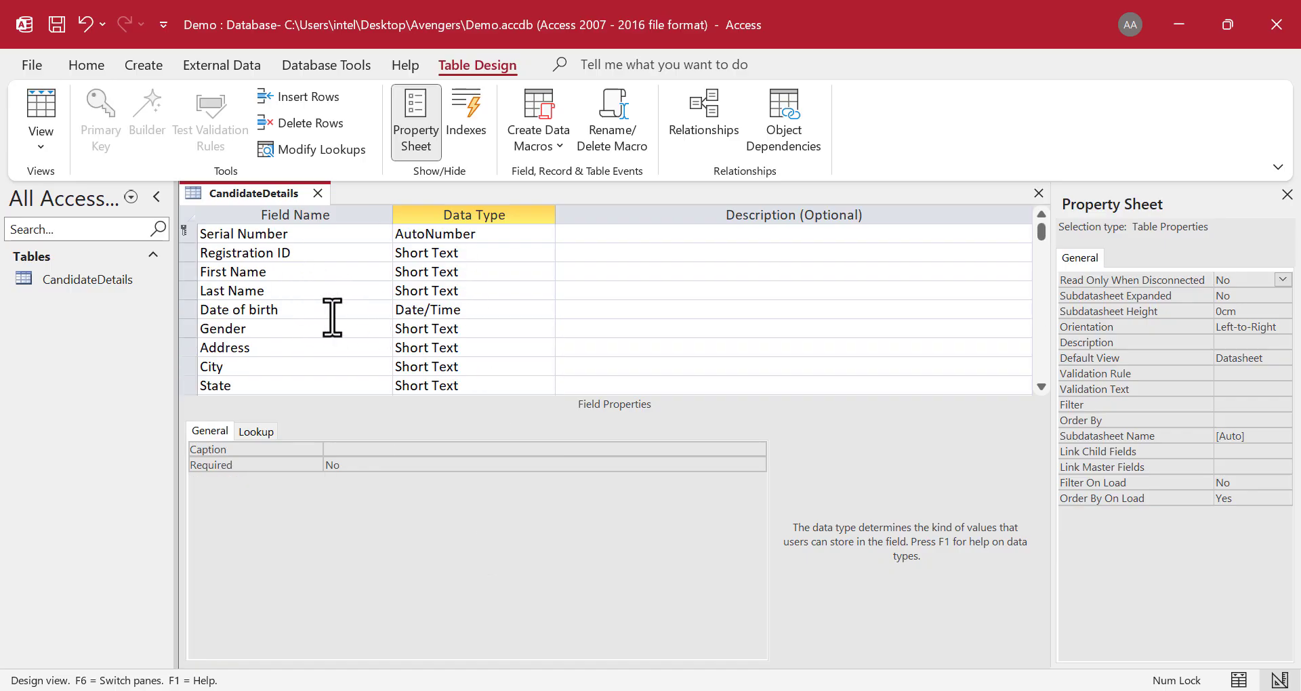
scroll(457, 354, "down", 2)
scroll(324, 361, "up", 2)
right_click(283, 197)
left_click(347, 208)
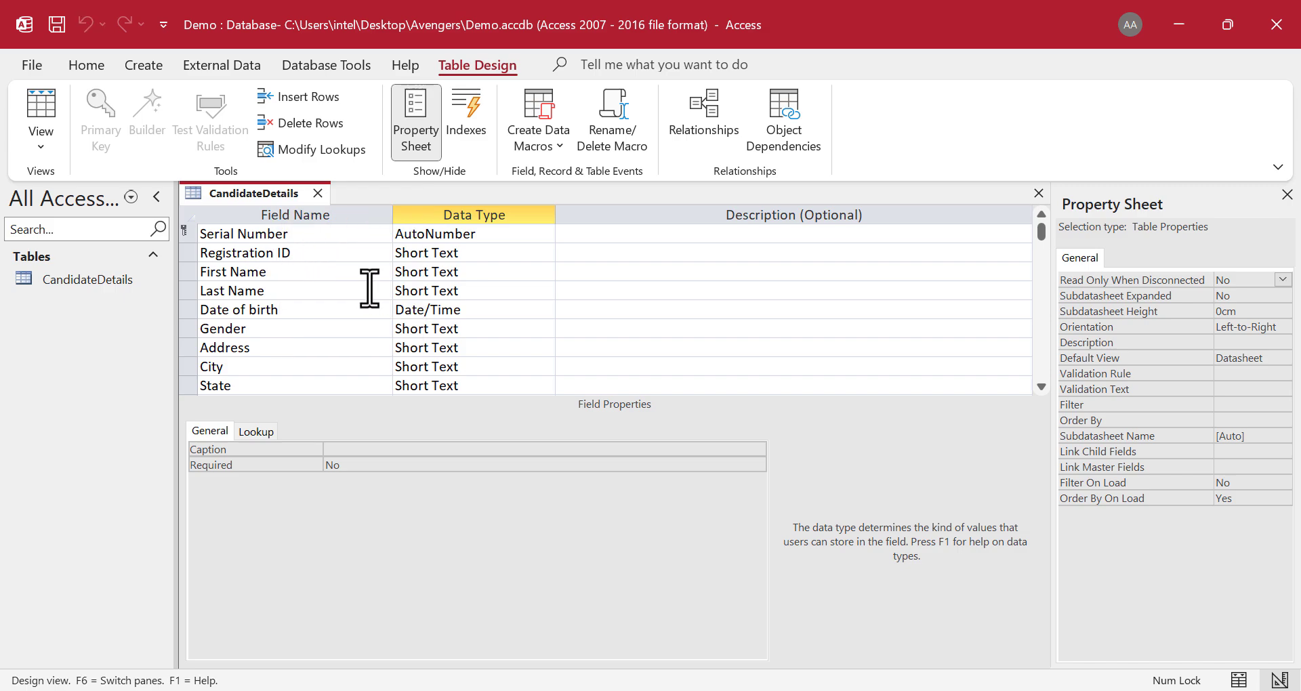
right_click(287, 194)
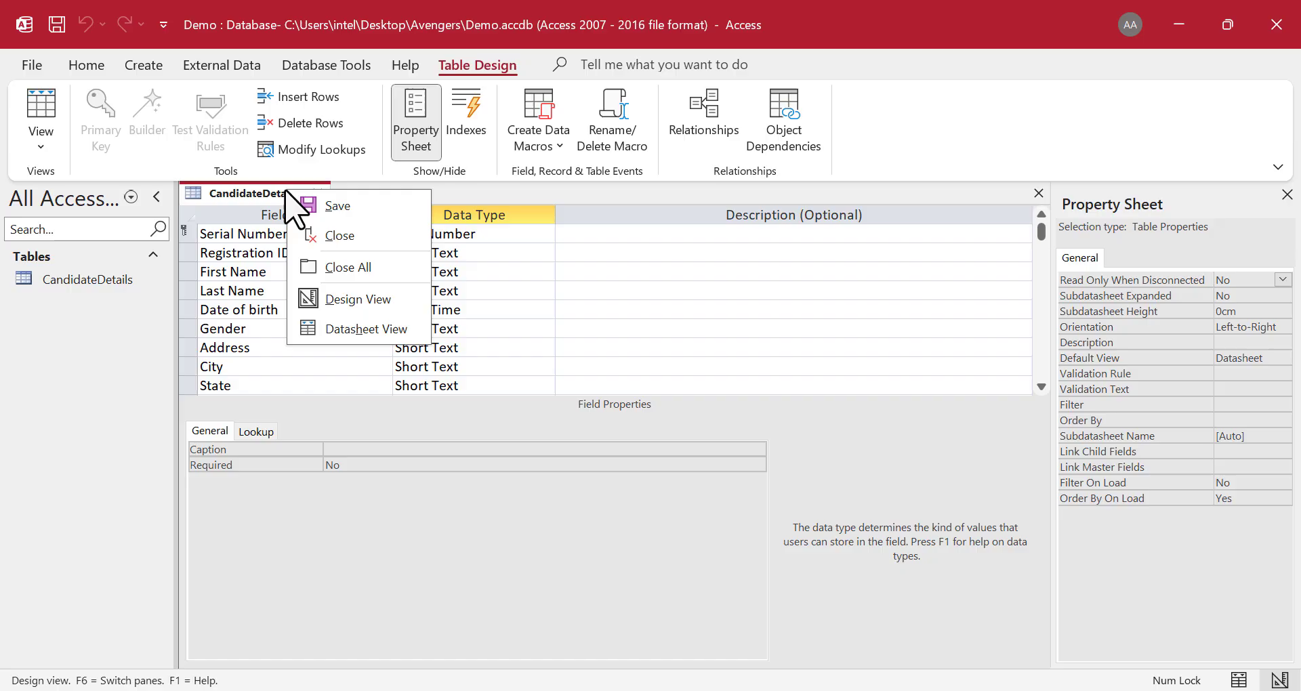
left_click(409, 330)
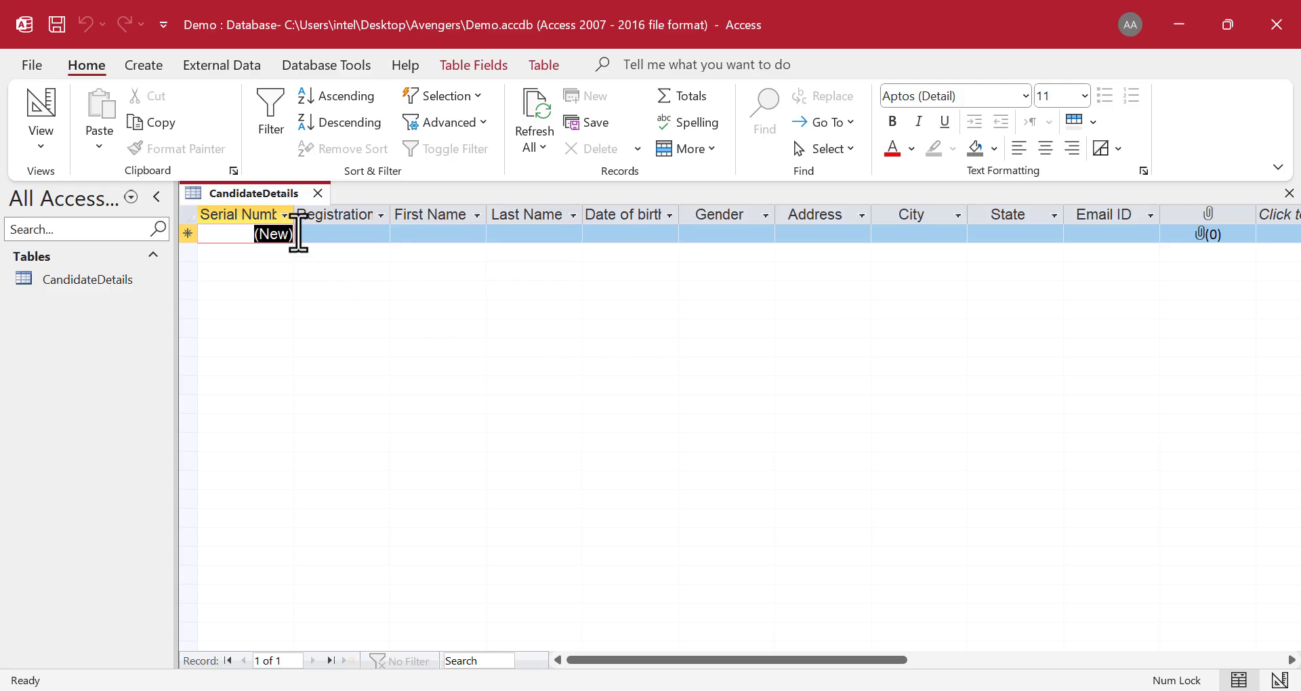
- Examine the Gender choices and the Date of birth calendar in the new record row without entering any values
left_click(752, 238)
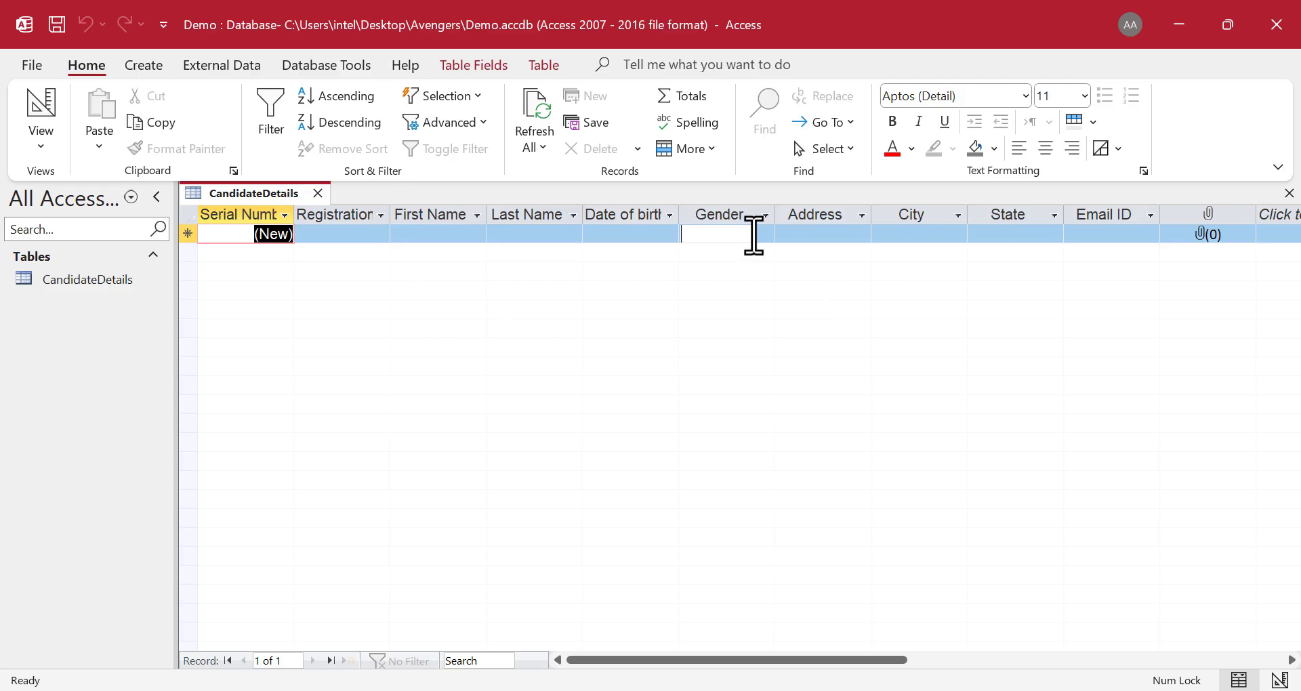
left_click(764, 235)
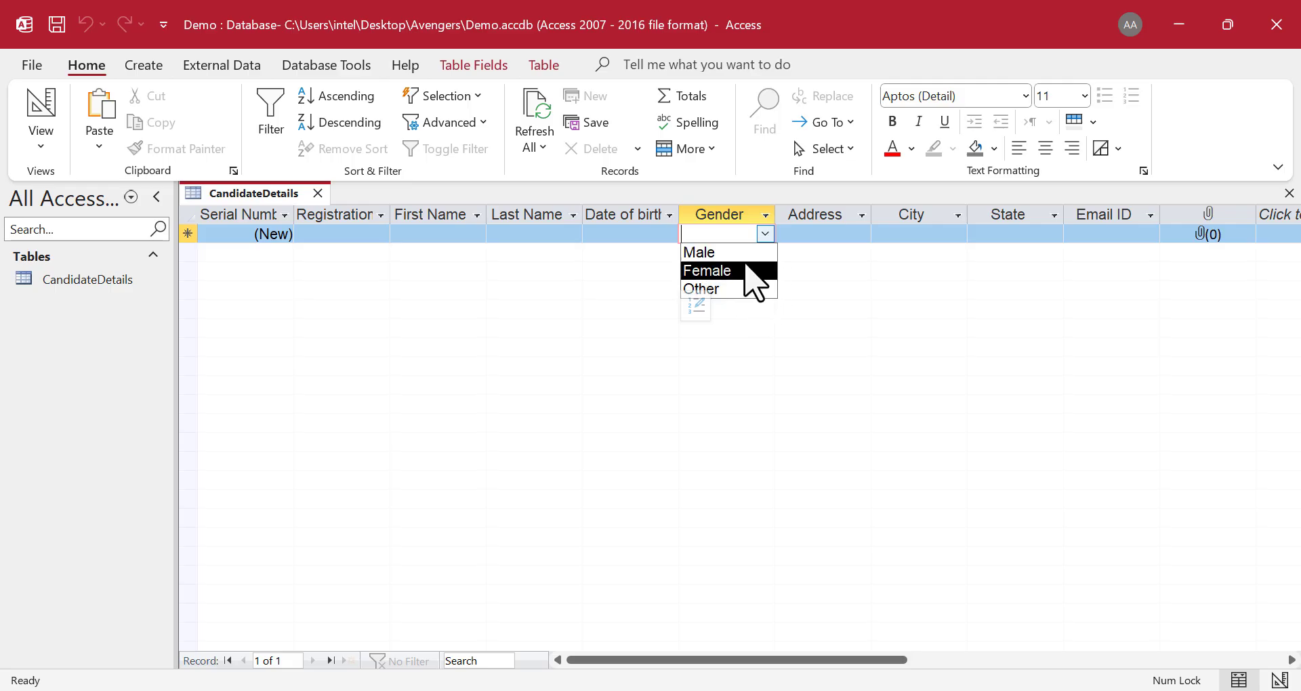
left_click(638, 233)
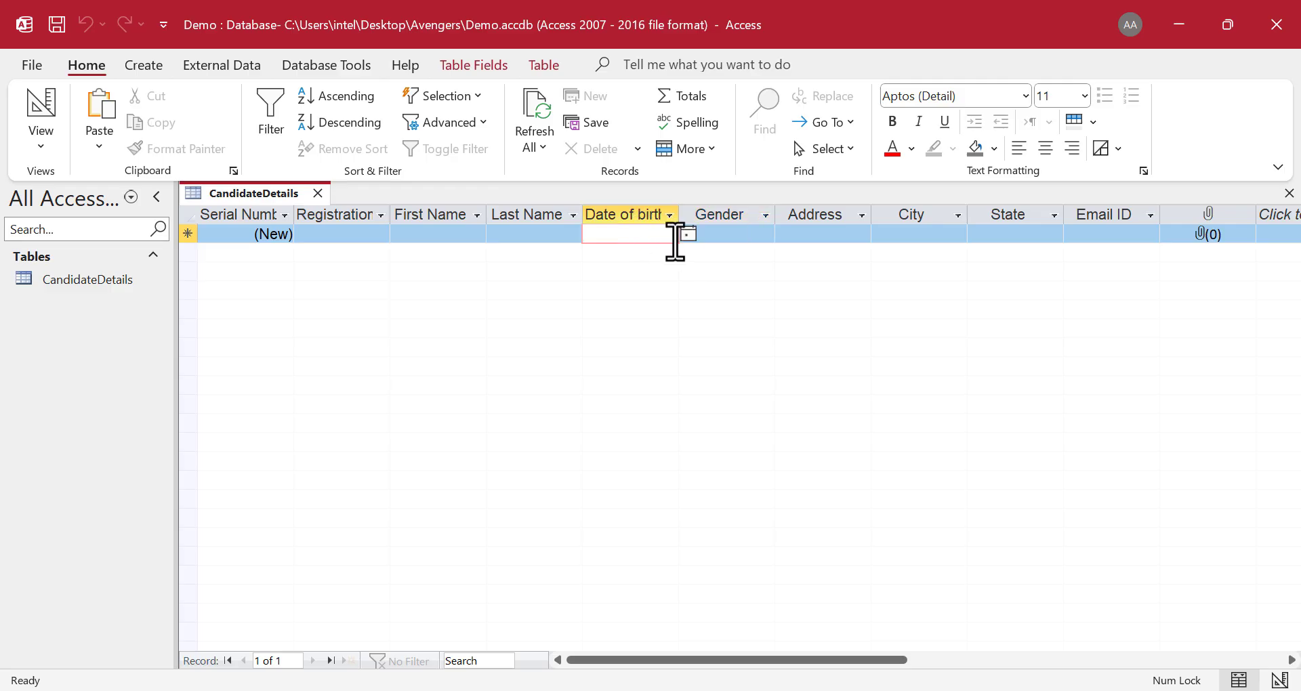
left_click(688, 234)
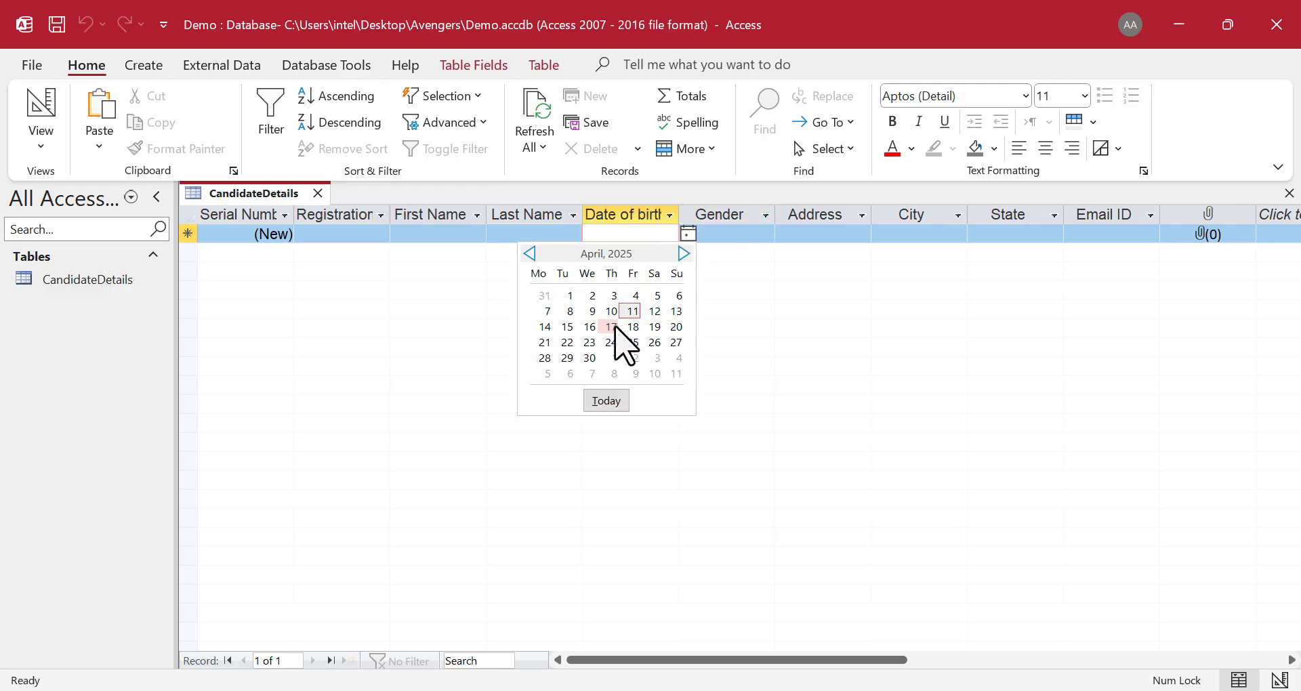
left_click(683, 254)
left_click(683, 254)
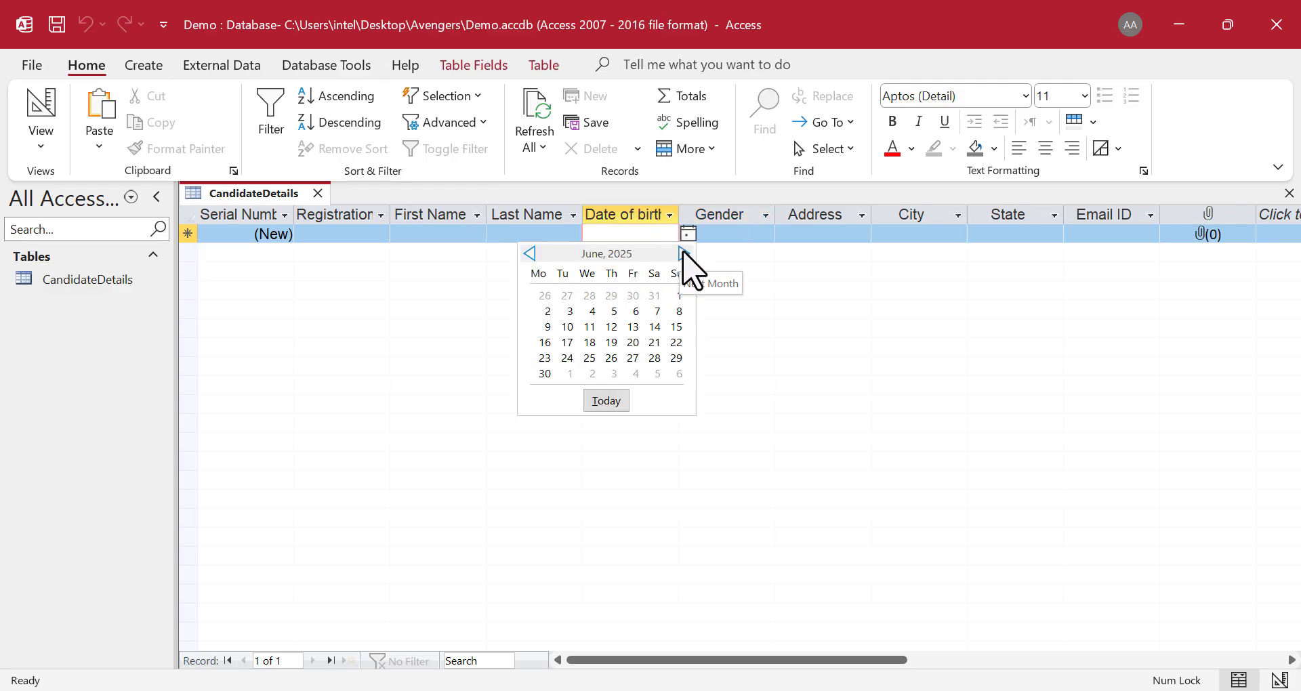
left_click(529, 253)
left_click(529, 253)
left_click(530, 253)
left_click(529, 253)
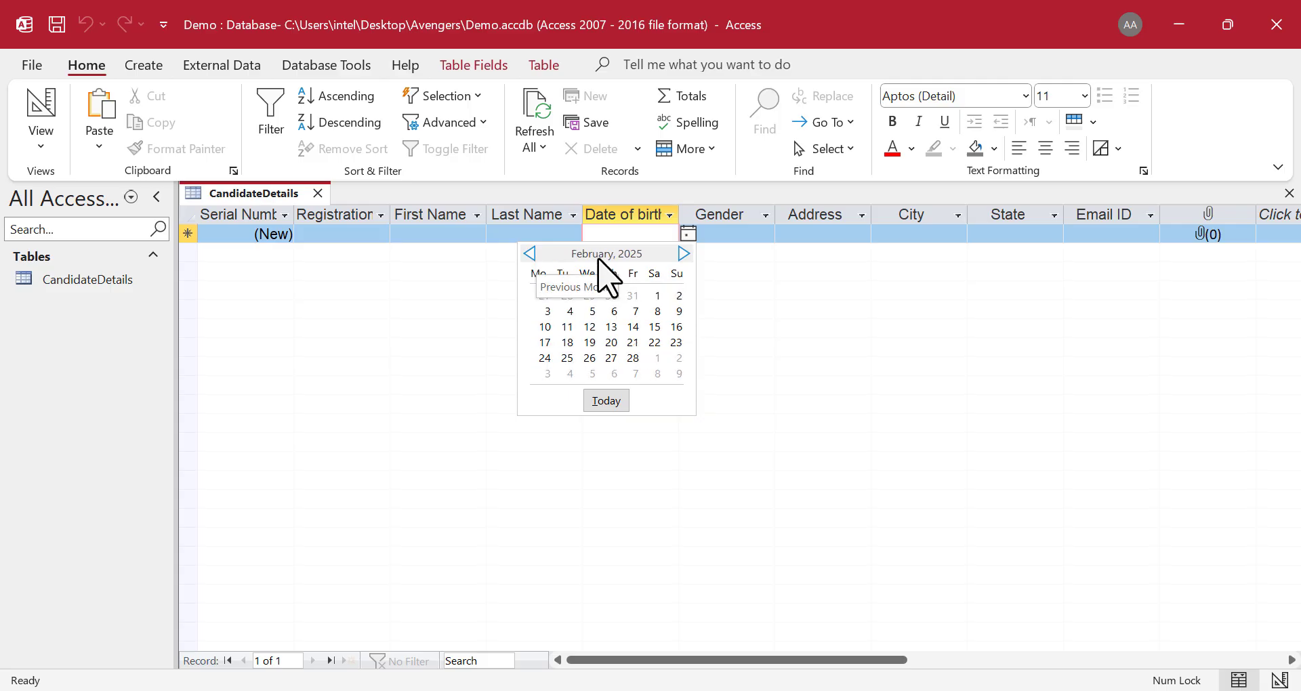
left_click(752, 293)
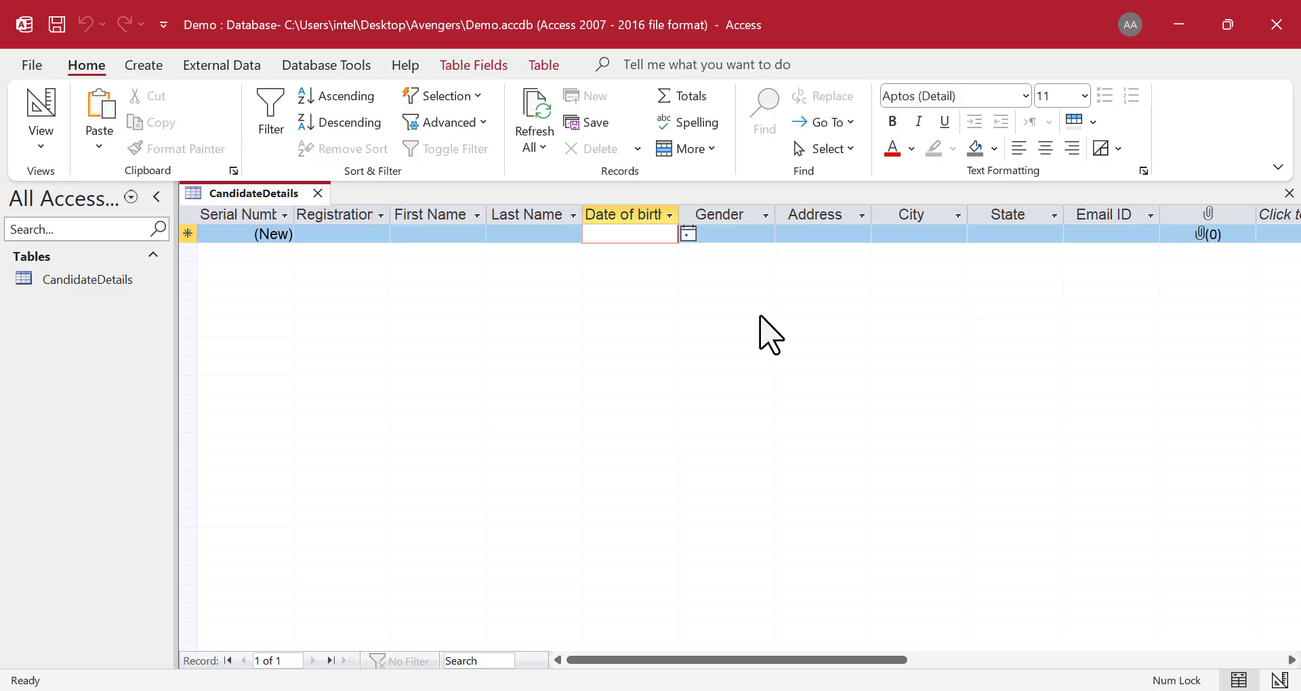
- Start the Form Wizard for the CandidateDetails table and add all available fields to the form
left_click(144, 66)
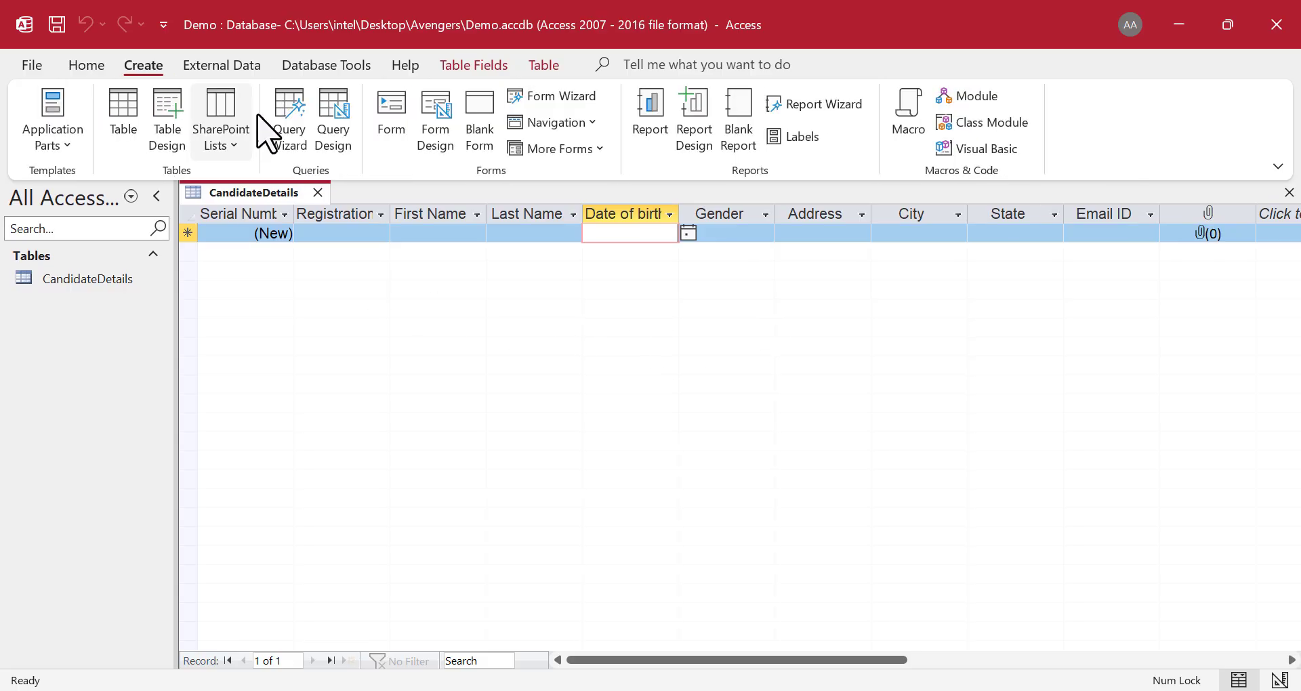
left_click(557, 98)
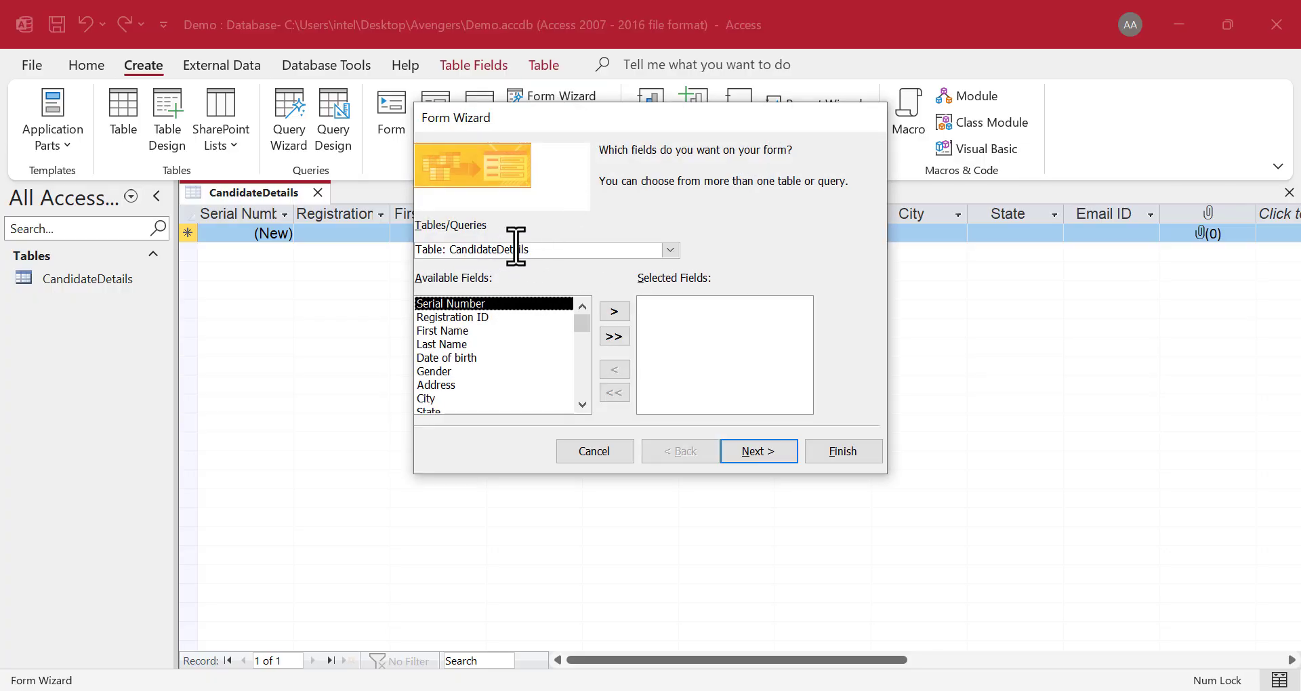
scroll(456, 372, "down", 3)
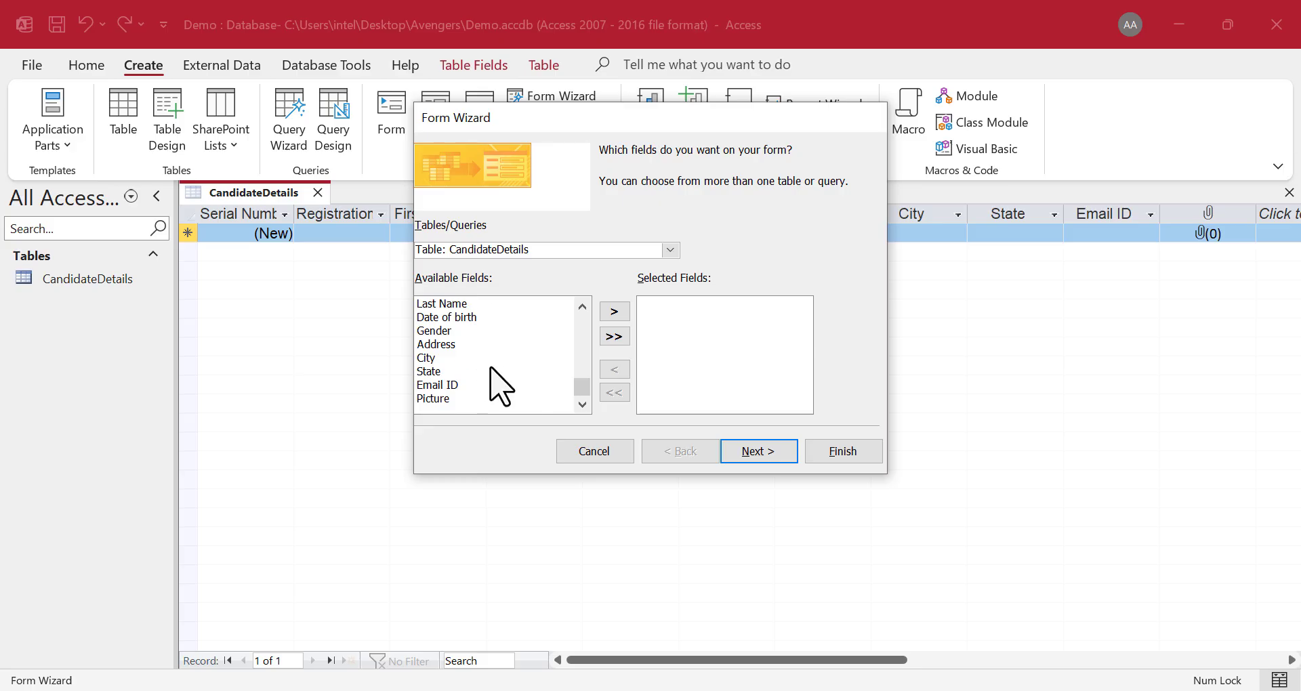
scroll(501, 386, "up", 1)
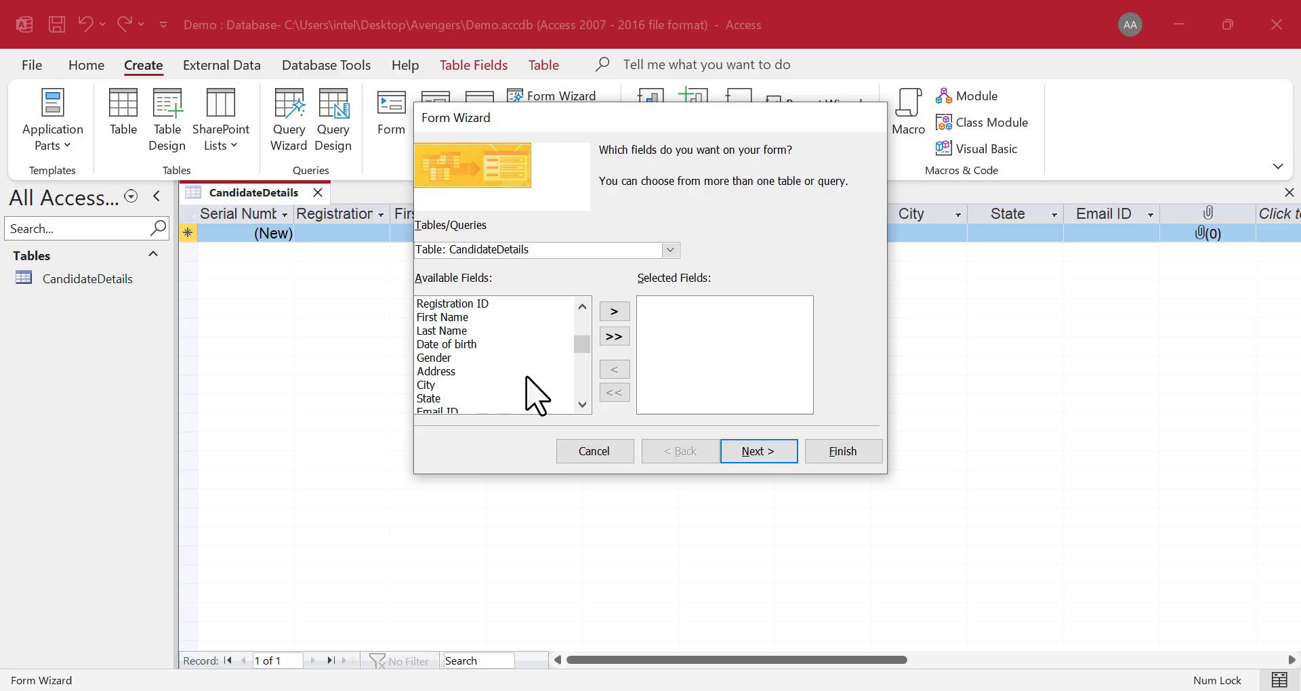
left_click(613, 337)
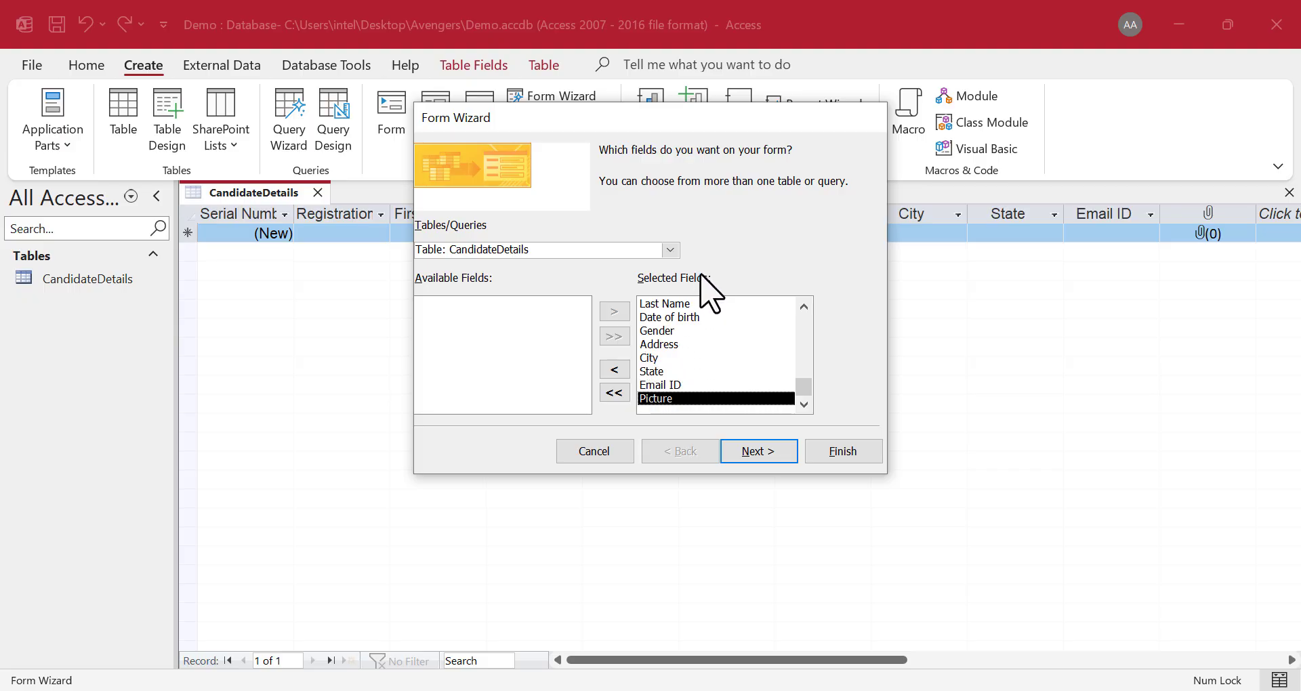
- Complete the Form Wizard with a Columnar layout and the title Data Entry Form, opening the form's design for modification
left_click(776, 450)
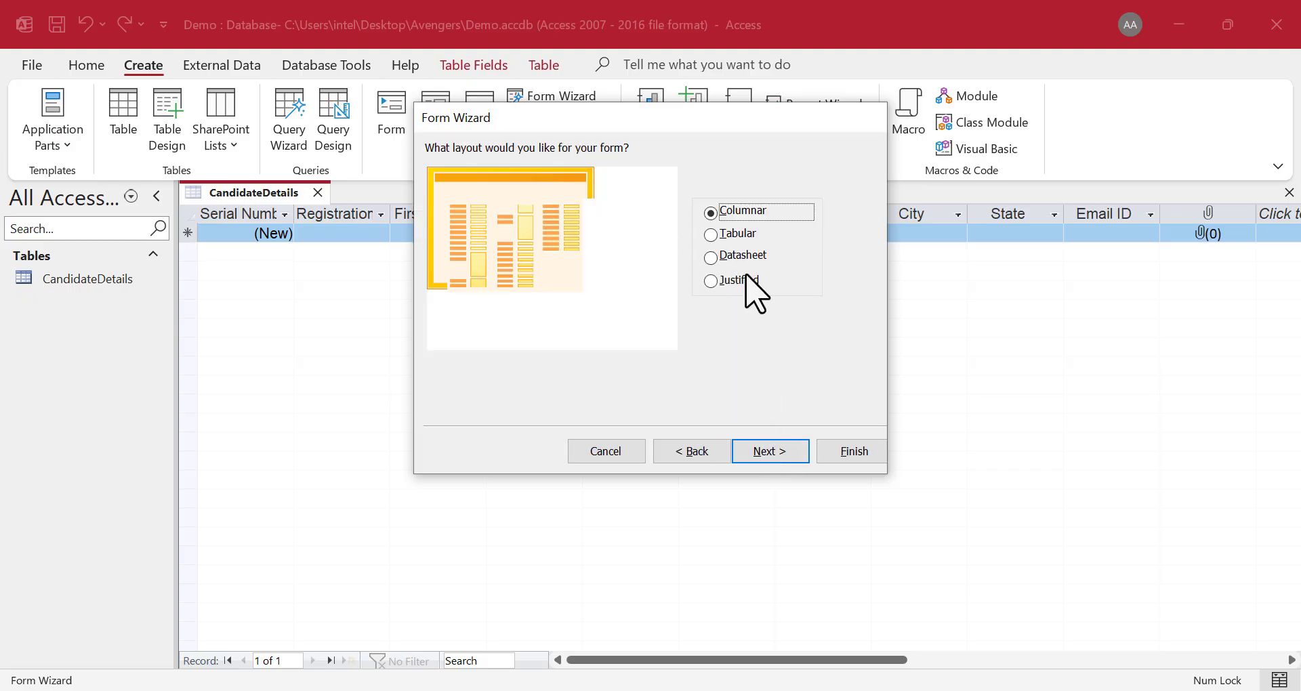
left_click(793, 451)
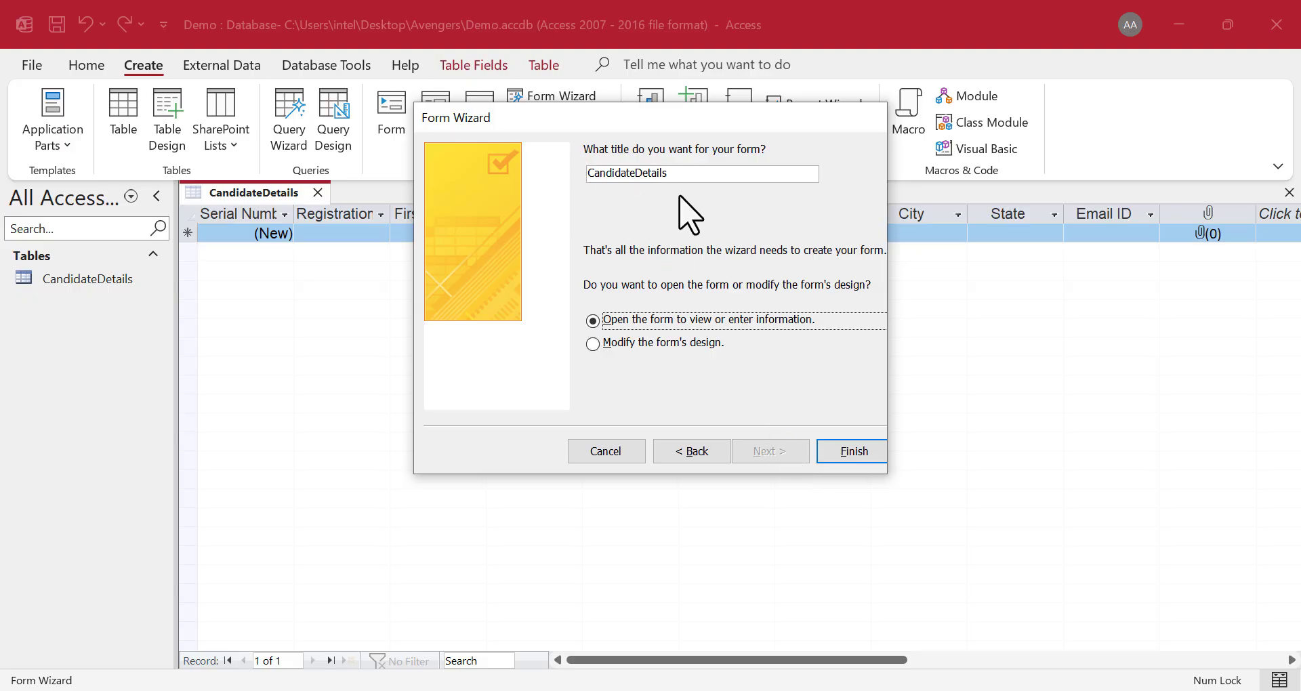
left_click_drag(695, 178, 546, 170)
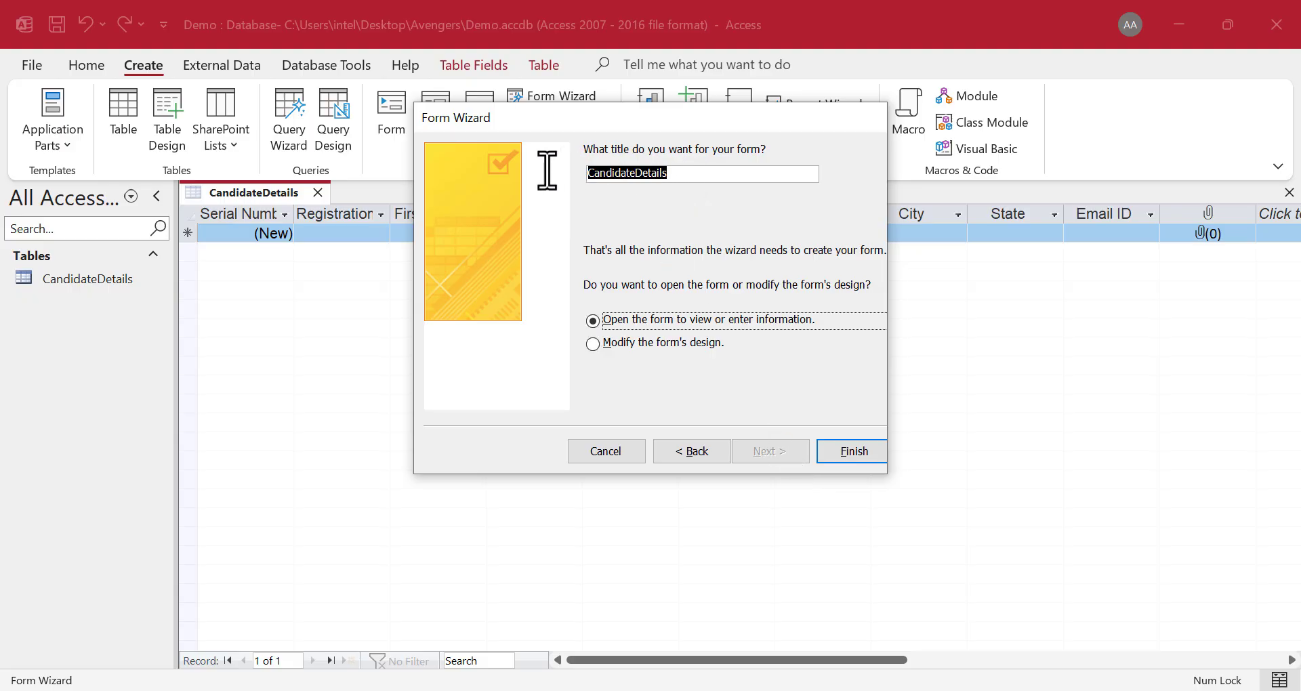
type("Data Entry Form")
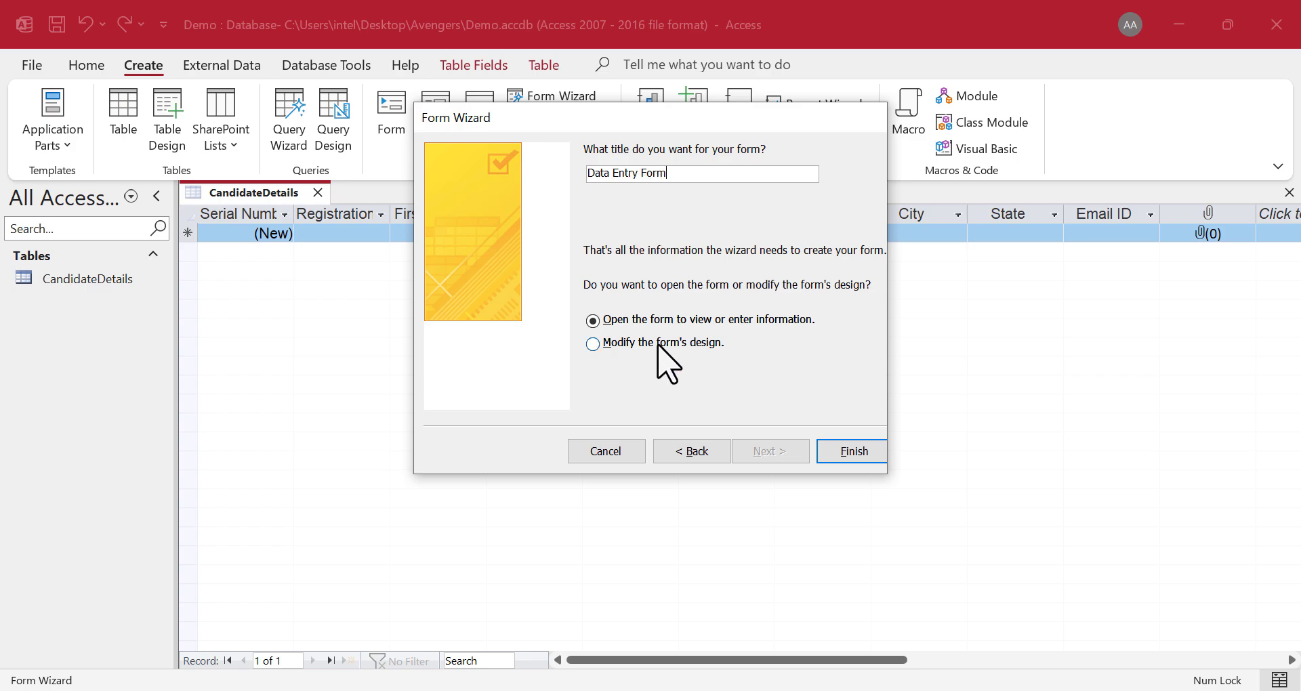
left_click(658, 344)
left_click(830, 453)
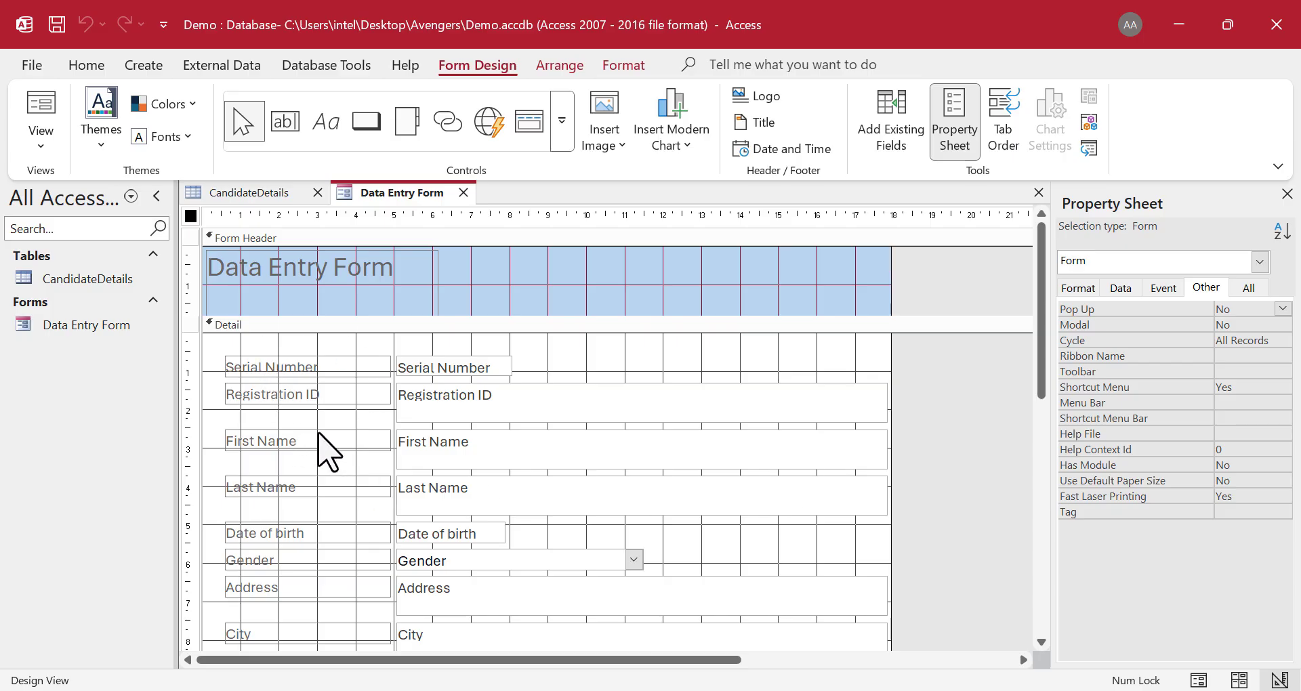
- Examine the labels and fields in the form design from the header down to the footer
scroll(305, 420, "down", 3)
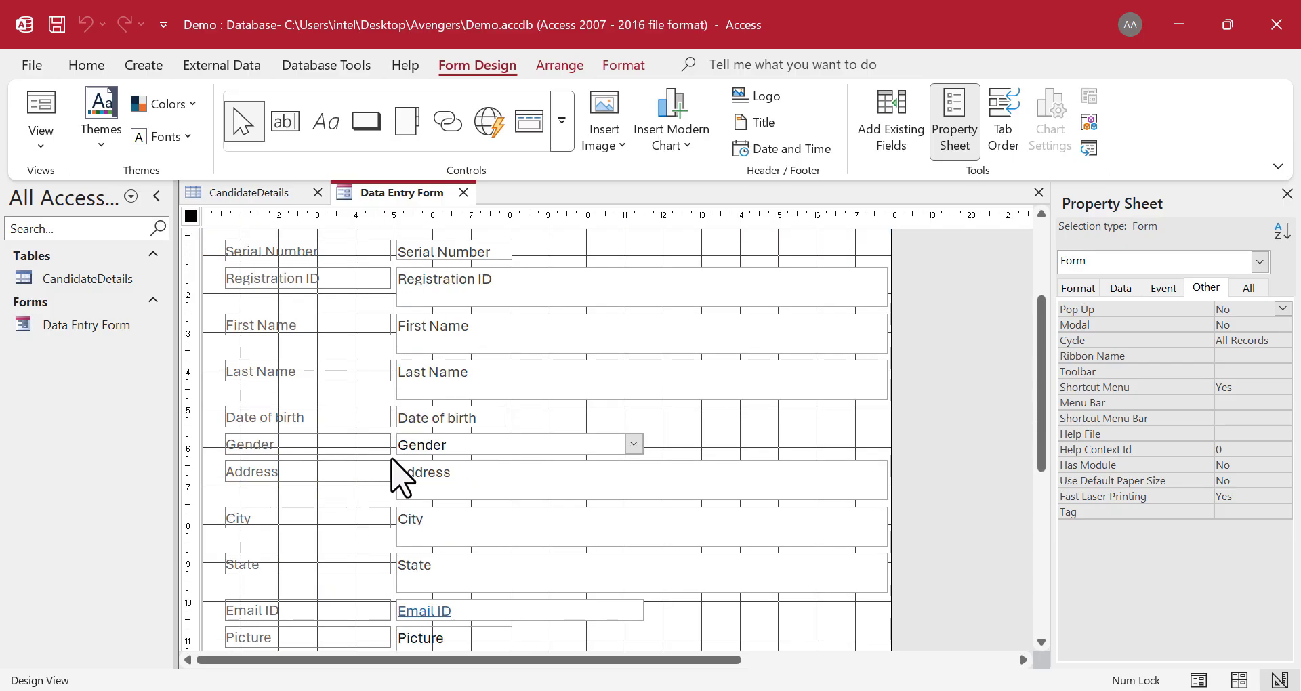
scroll(487, 305, "down", 3)
scroll(284, 494, "down", 1)
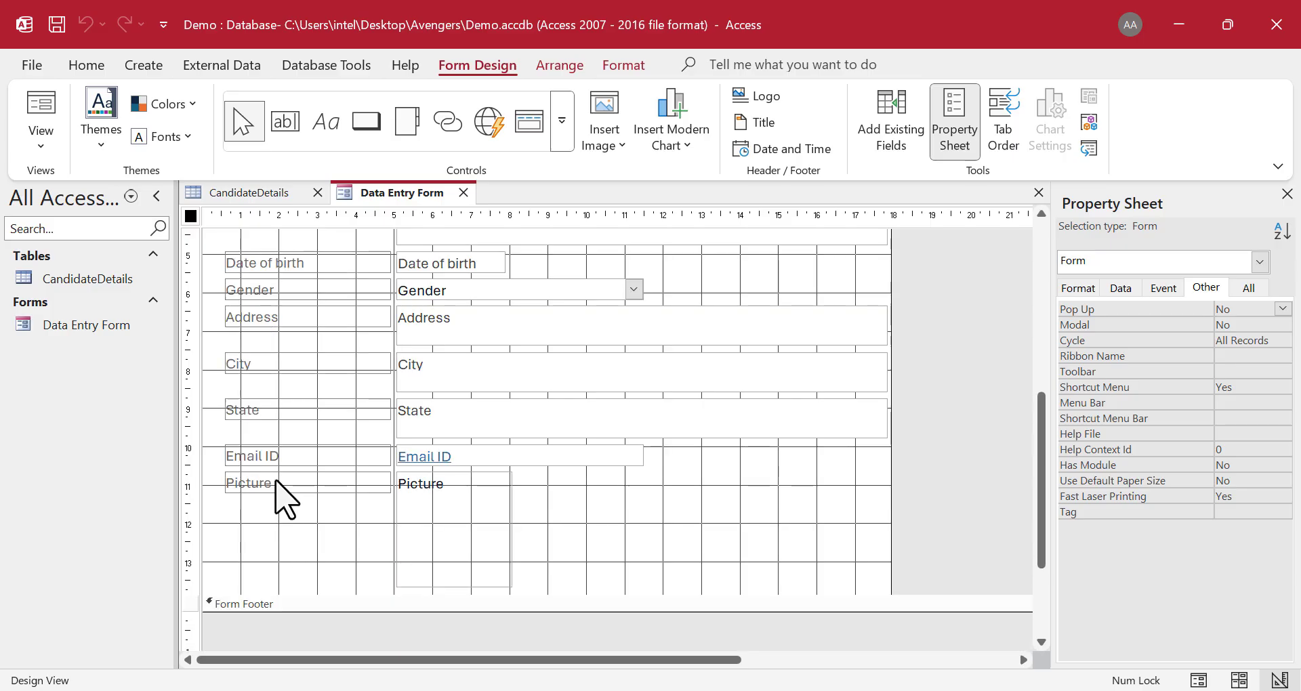
scroll(304, 328, "up", 6)
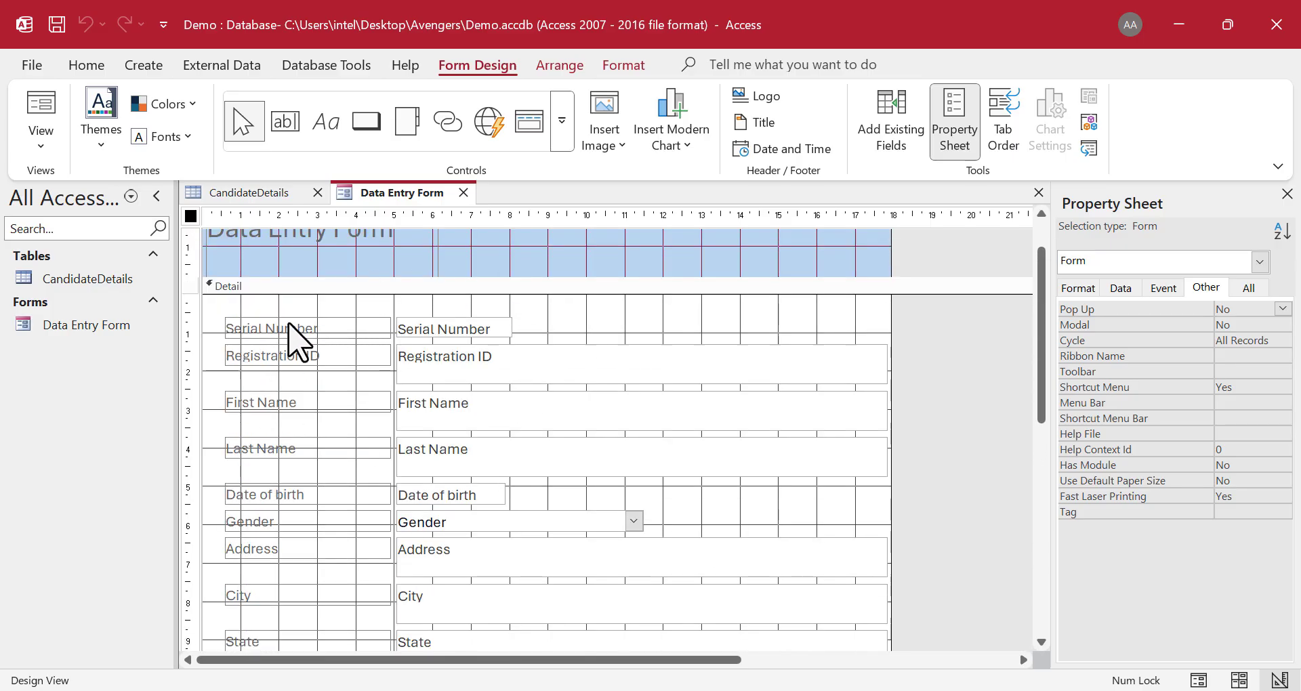
scroll(267, 420, "down", 3)
scroll(443, 351, "up", 3)
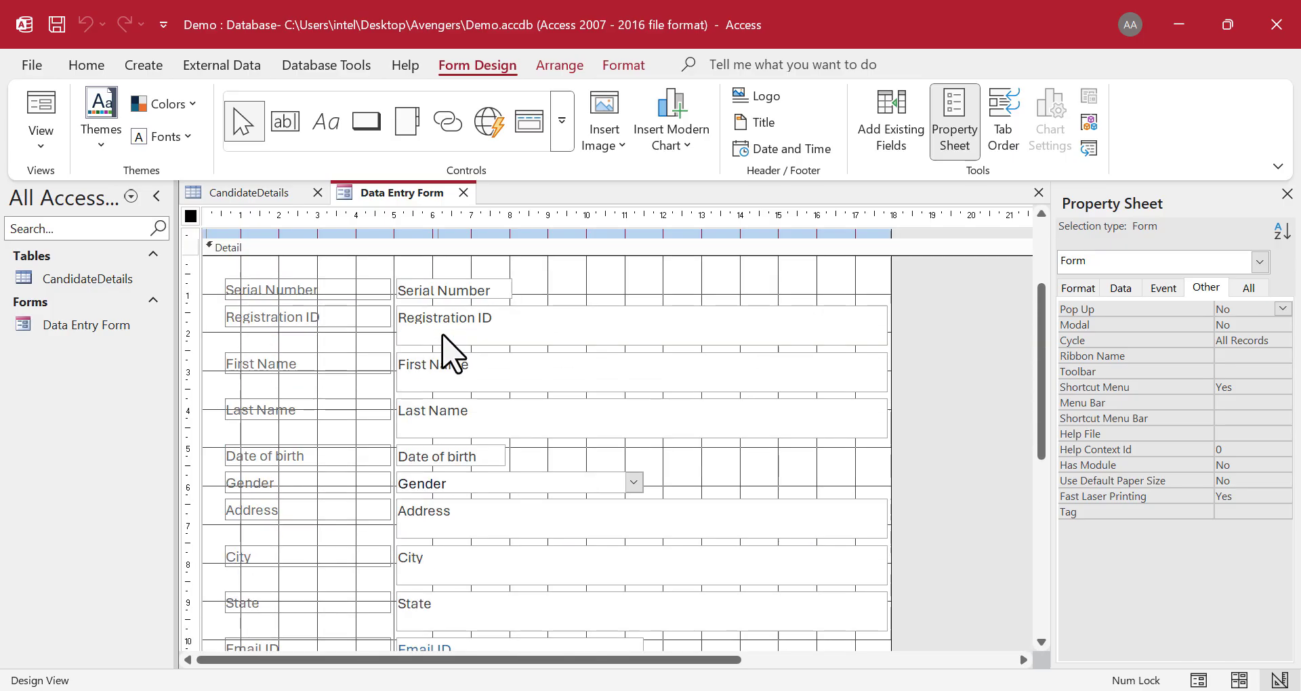
scroll(441, 420, "down", 3)
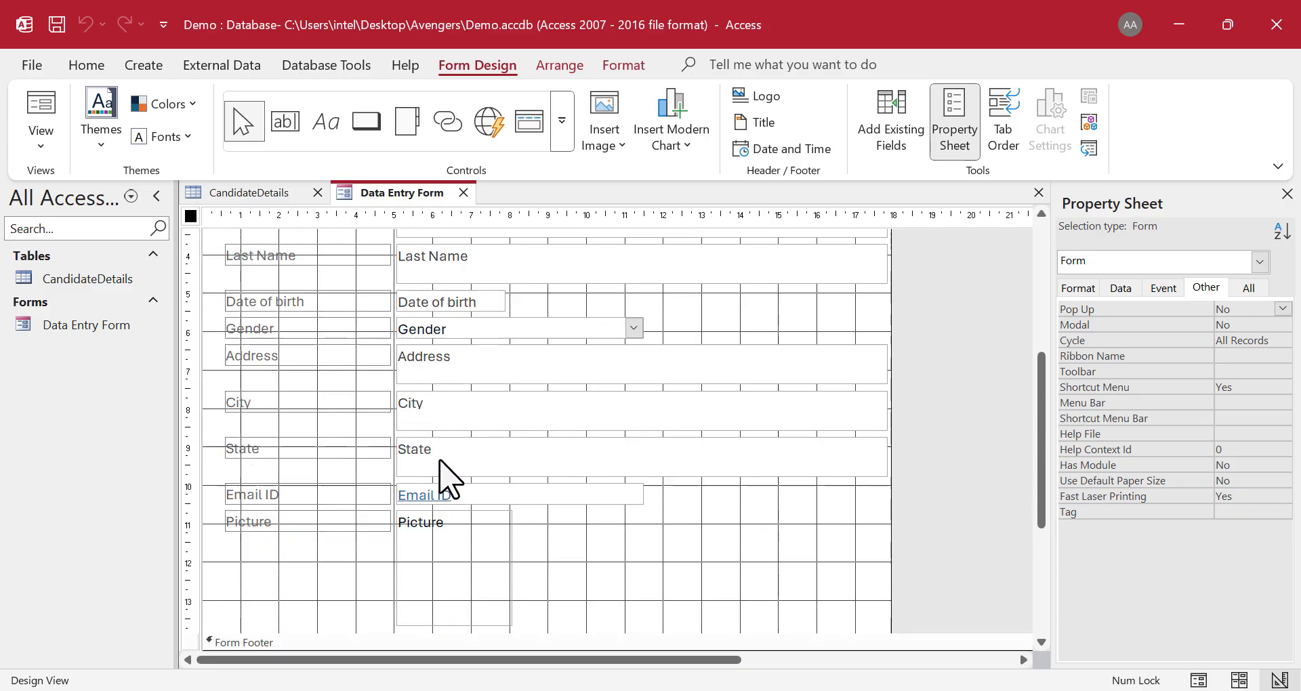
scroll(466, 547, "up", 3)
scroll(460, 535, "up", 1)
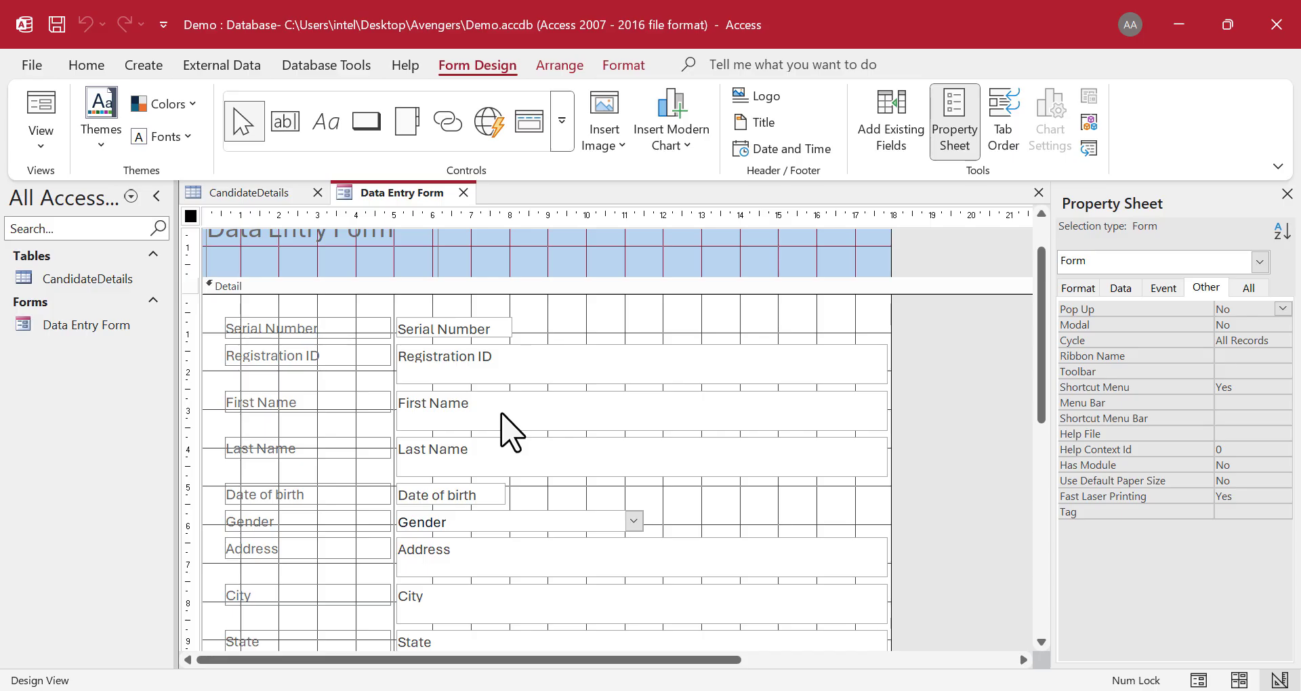
- Select all the field labels in the Detail section and narrow them together to about 3 cm wide
left_click_drag(347, 304, 295, 472)
scroll(367, 480, "down", 4)
scroll(295, 472, "up", 4)
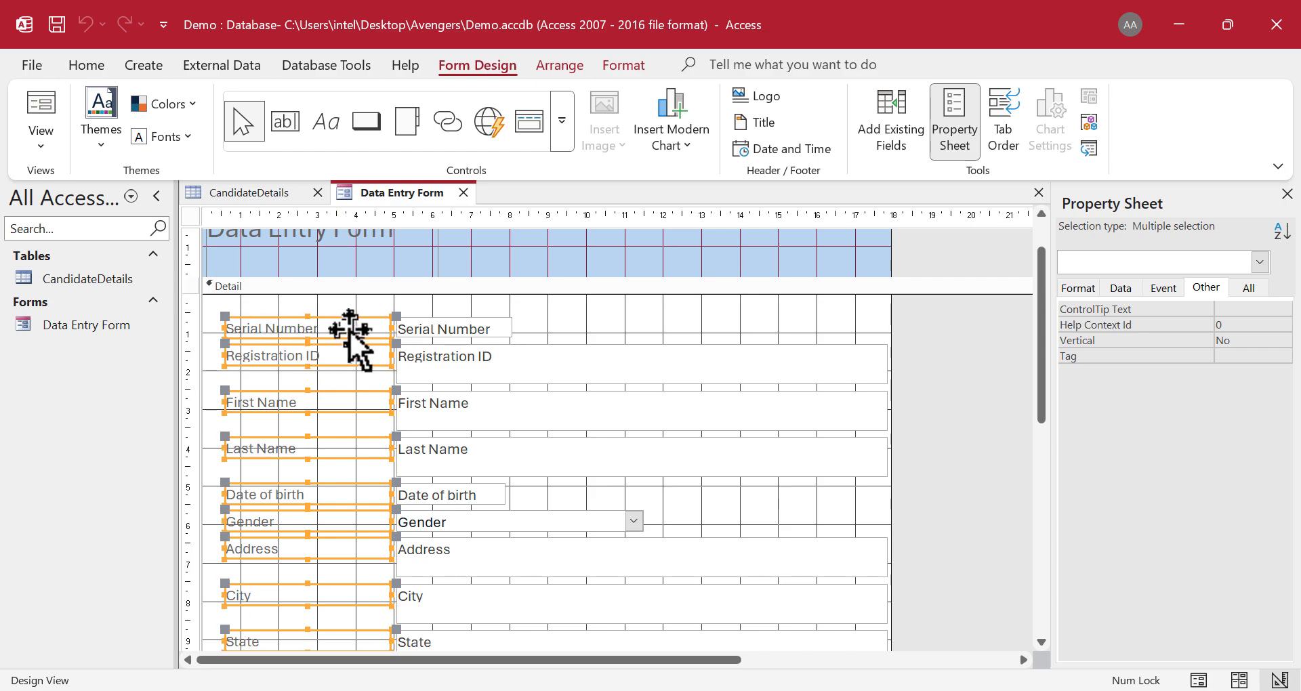
left_click_drag(391, 327, 341, 328)
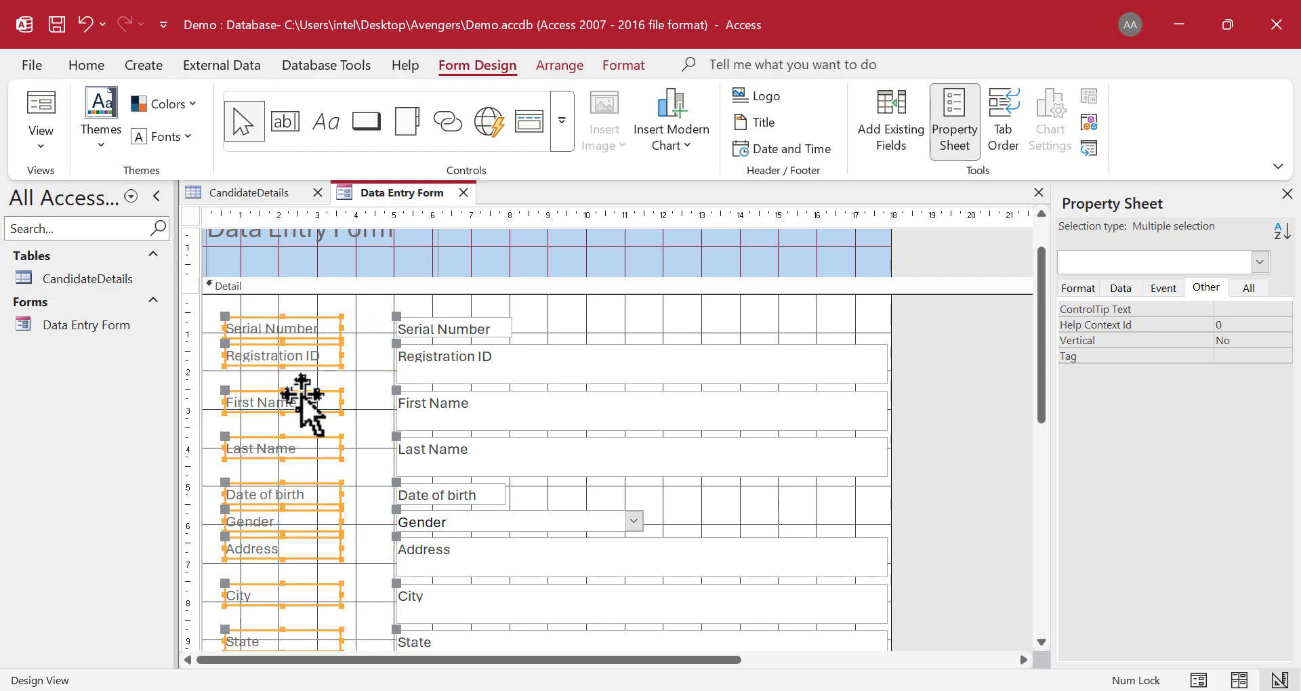
- Format the selected field labels as black, bold, size 12 text and widen them slightly to fit
left_click(86, 65)
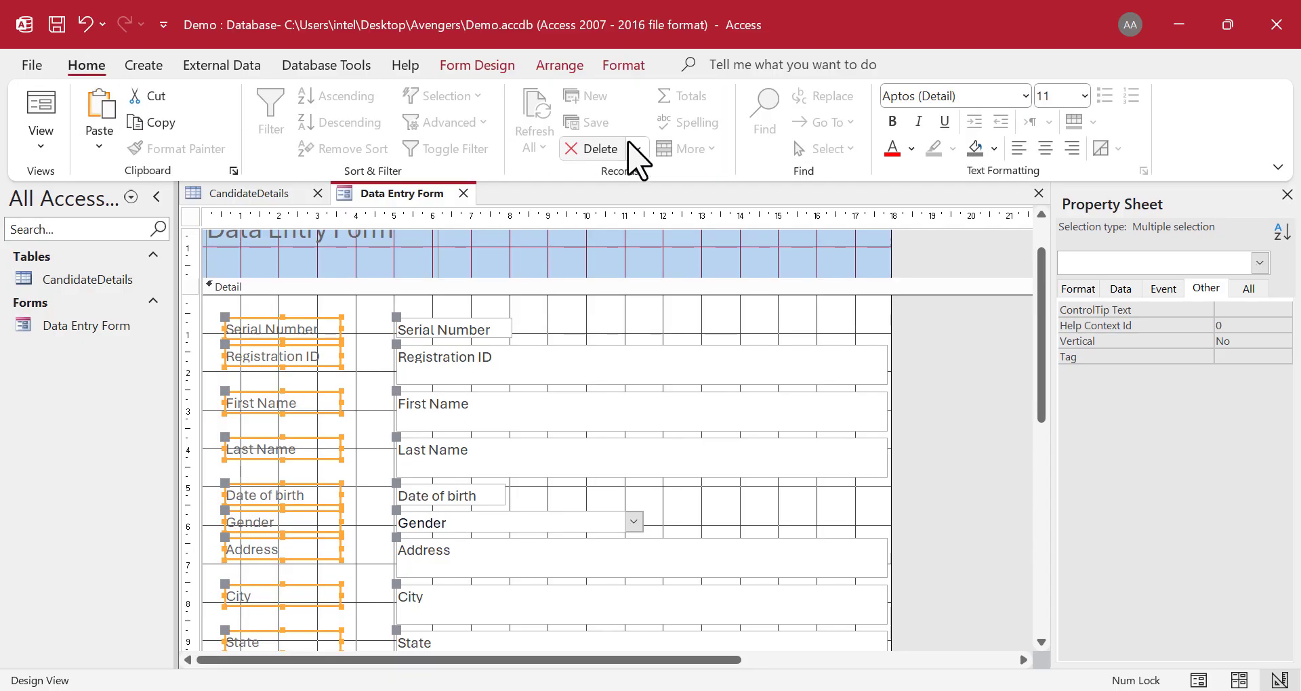
left_click(911, 149)
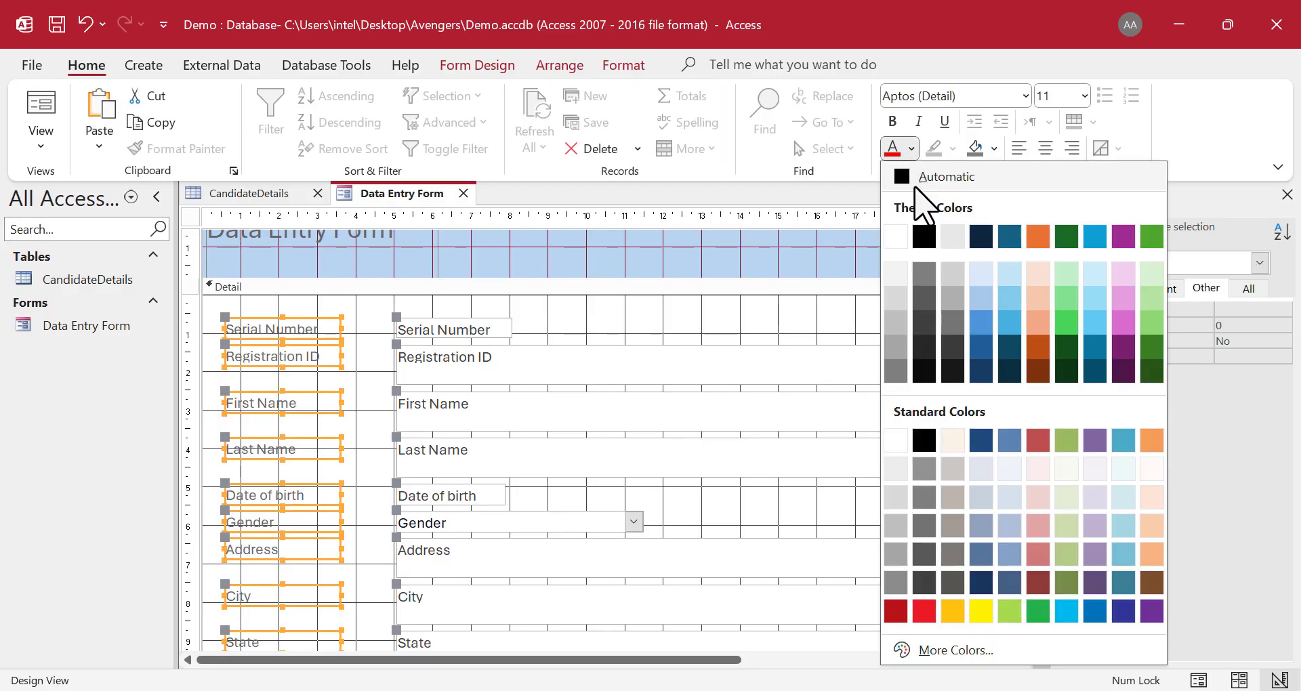
left_click(925, 240)
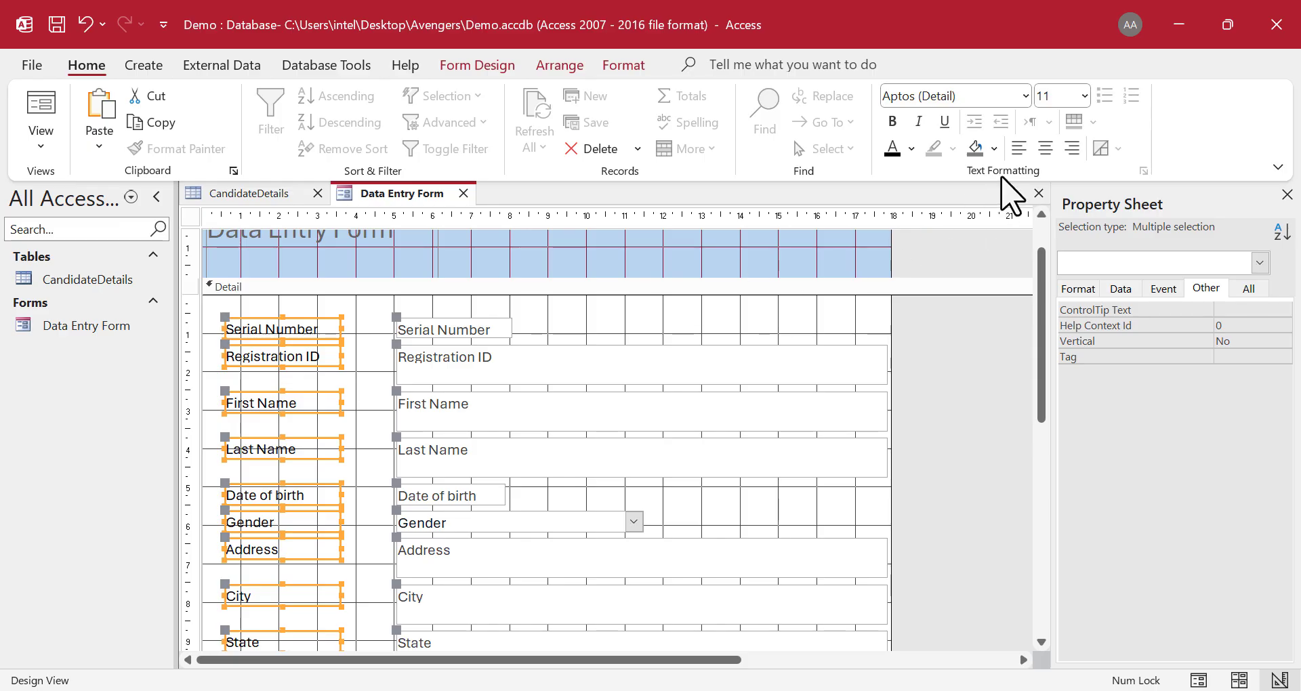
left_click(893, 122)
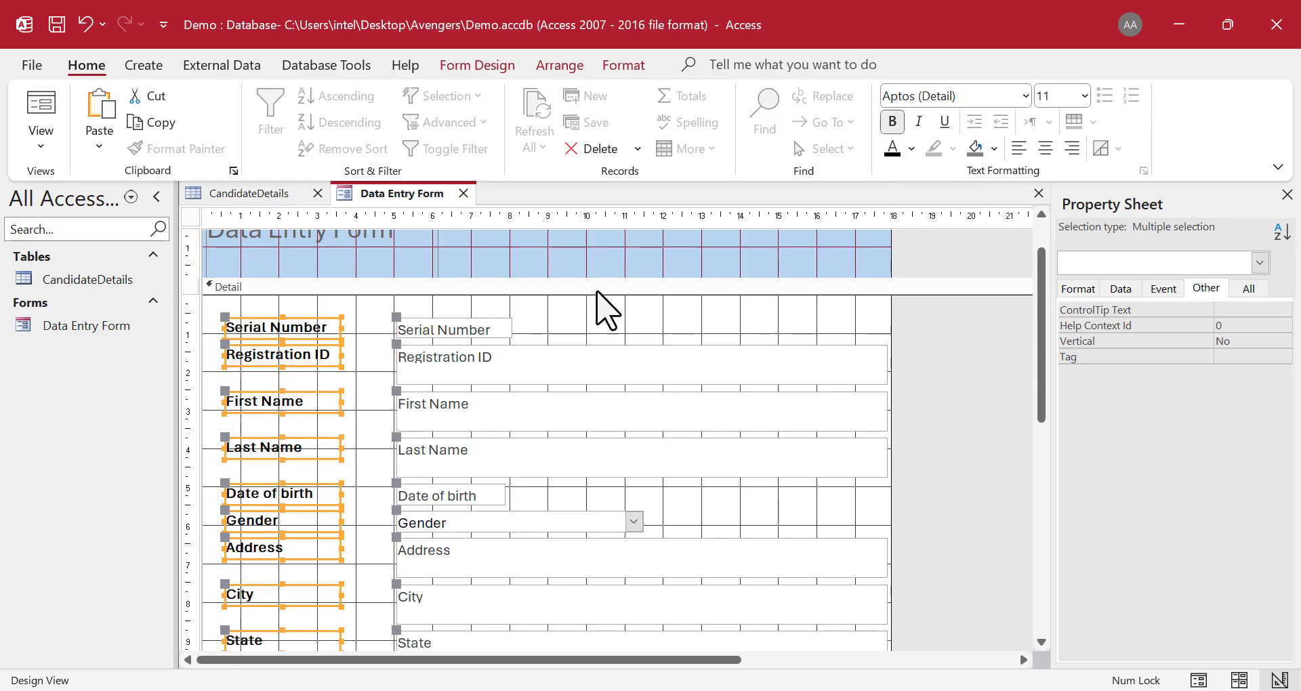
left_click(1084, 97)
left_click(1073, 212)
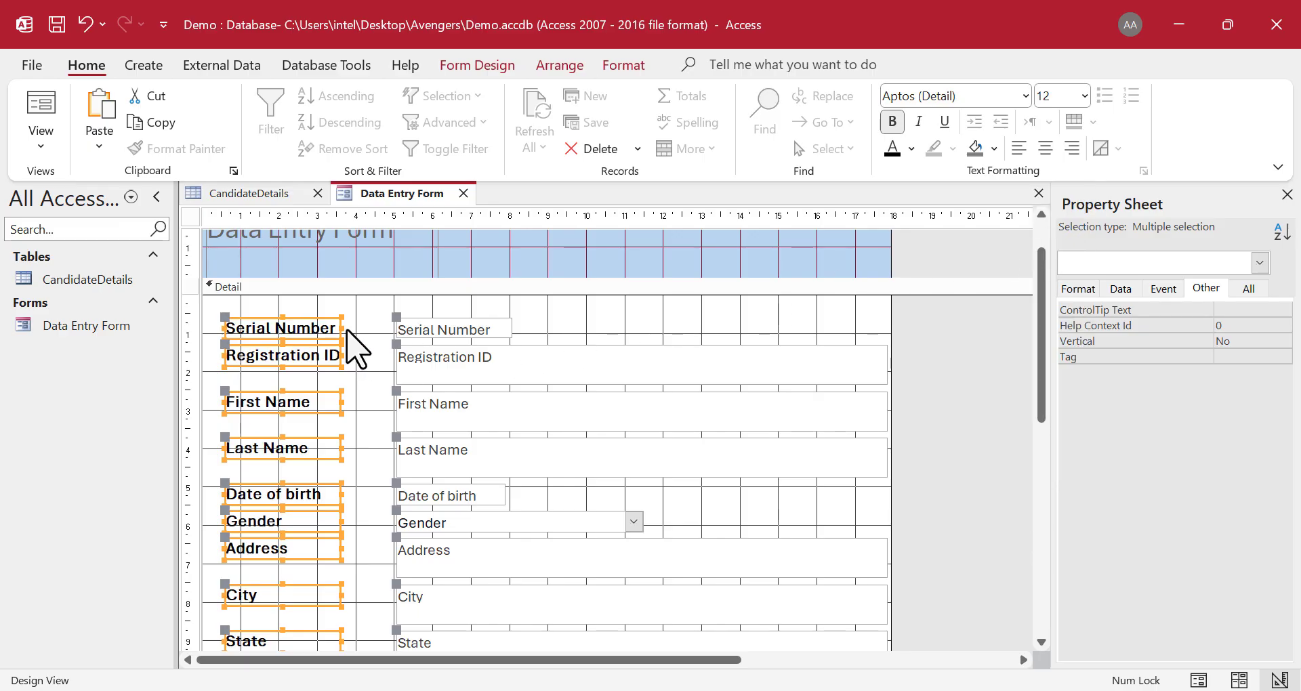
left_click_drag(348, 329, 353, 328)
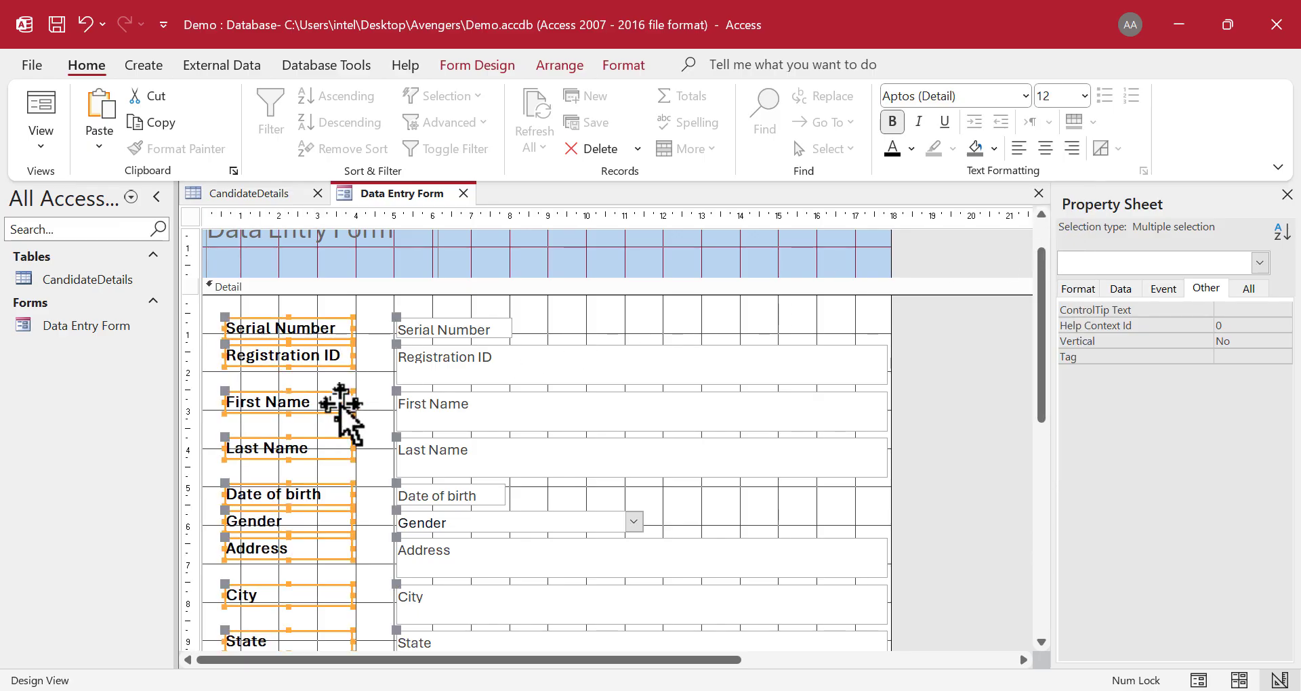
- Shrink the Registration ID and First Name text boxes to about 4 cm wide and reduce their height
left_click(595, 314)
left_click(734, 361)
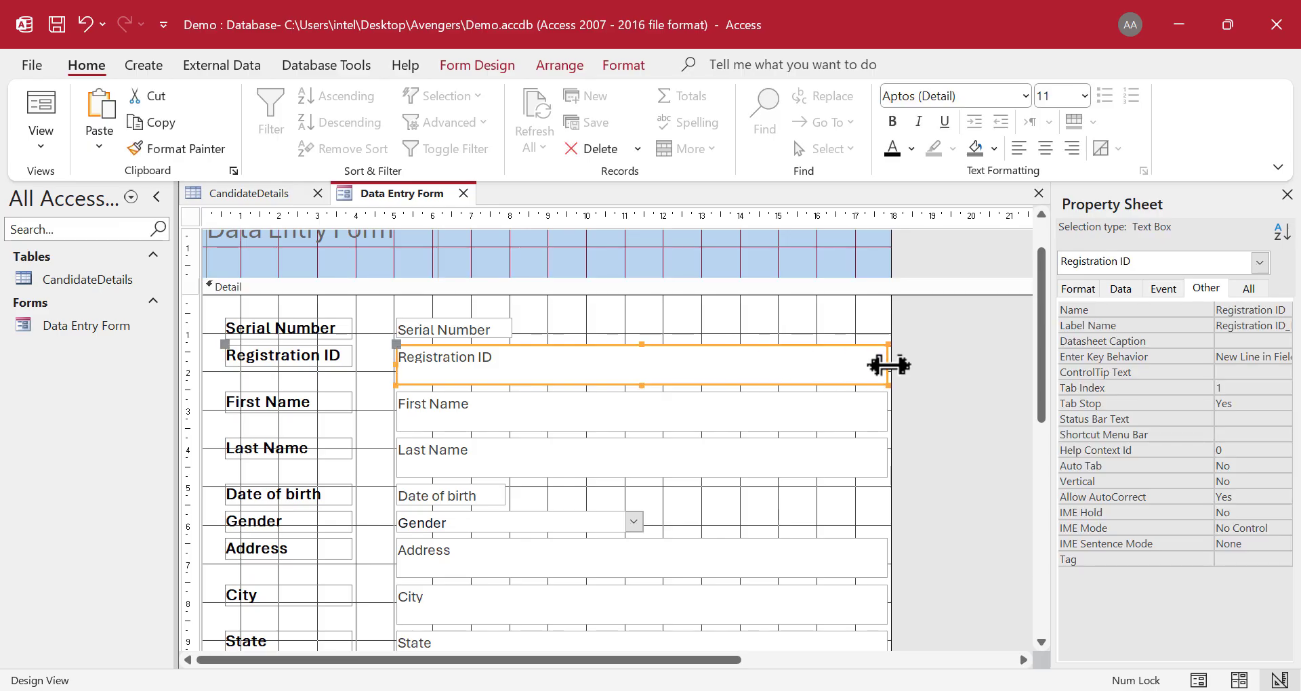
left_click_drag(888, 363, 550, 362)
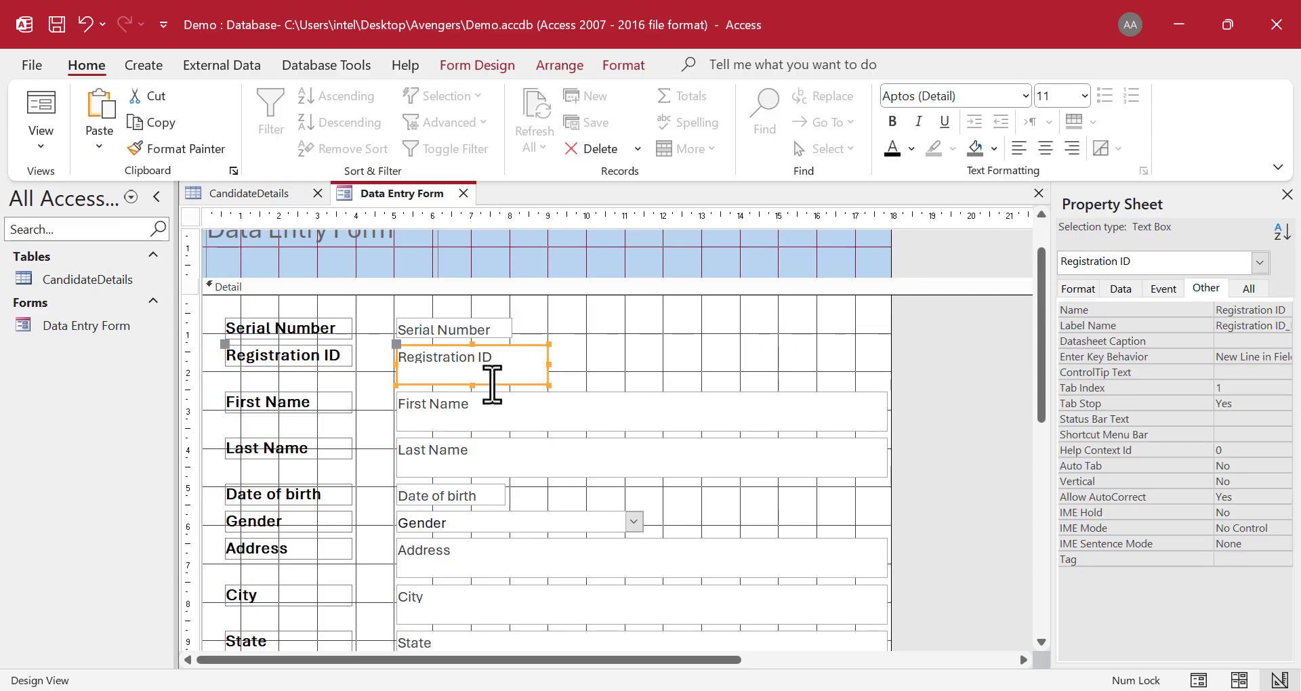
left_click_drag(474, 385, 467, 371)
left_click(610, 417)
left_click_drag(881, 409, 550, 412)
left_click_drag(468, 431, 467, 414)
- Shrink the Last Name text box in both directions and narrow the Gender combo box, making each about 4 cm wide
left_click(596, 465)
left_click_drag(884, 456, 466, 461)
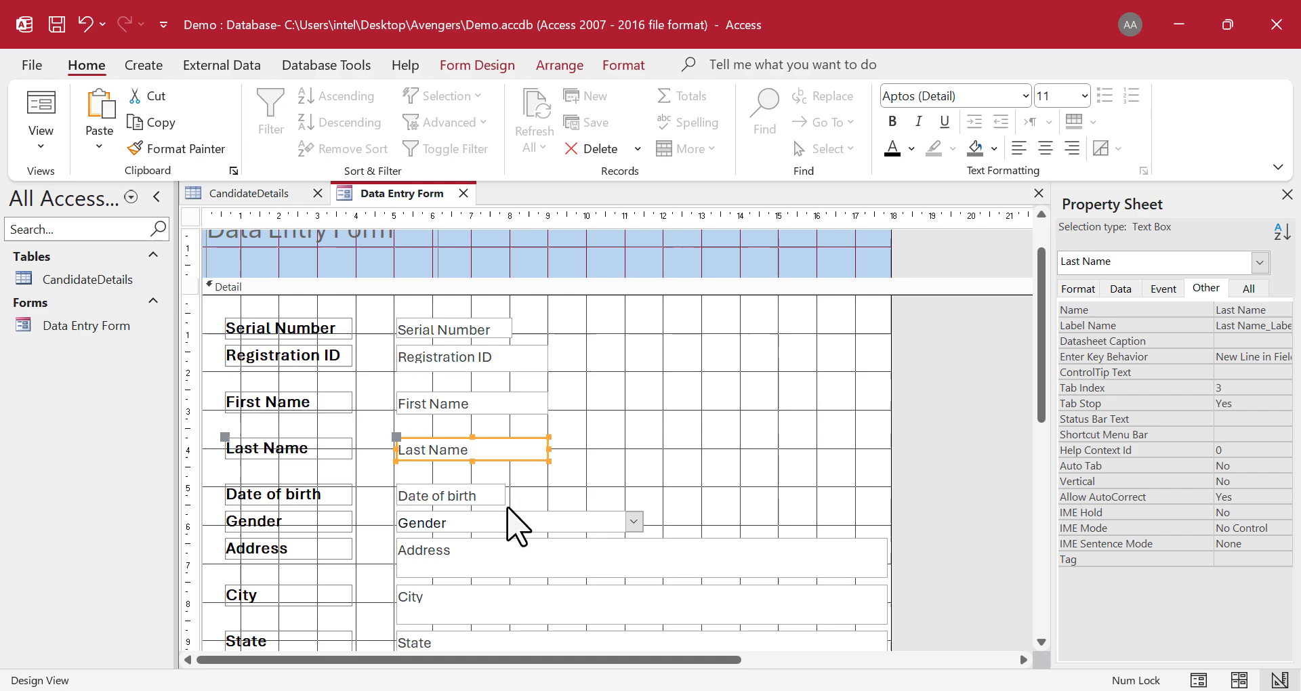
left_click(581, 525)
left_click_drag(642, 522, 548, 519)
- Shrink the Address and City text boxes to about 5 cm wide and reduce their height
scroll(624, 450, "down", 2)
left_click(644, 482)
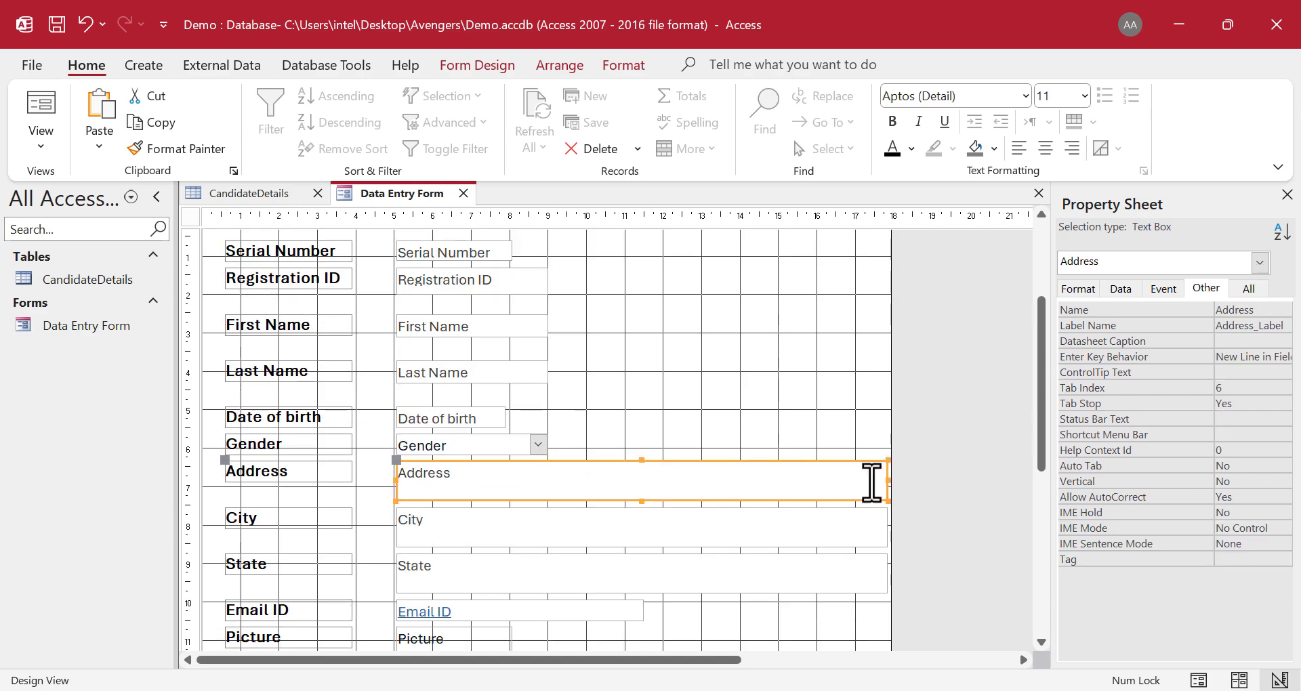
left_click_drag(886, 481, 587, 479)
left_click_drag(494, 499, 488, 486)
left_click(721, 537)
left_click_drag(887, 535, 586, 526)
left_click_drag(490, 544, 491, 528)
- Shrink the State text box to about 5 cm wide with less height, and narrow the Email ID box to match
scroll(851, 531, "down", 1)
left_click(850, 531)
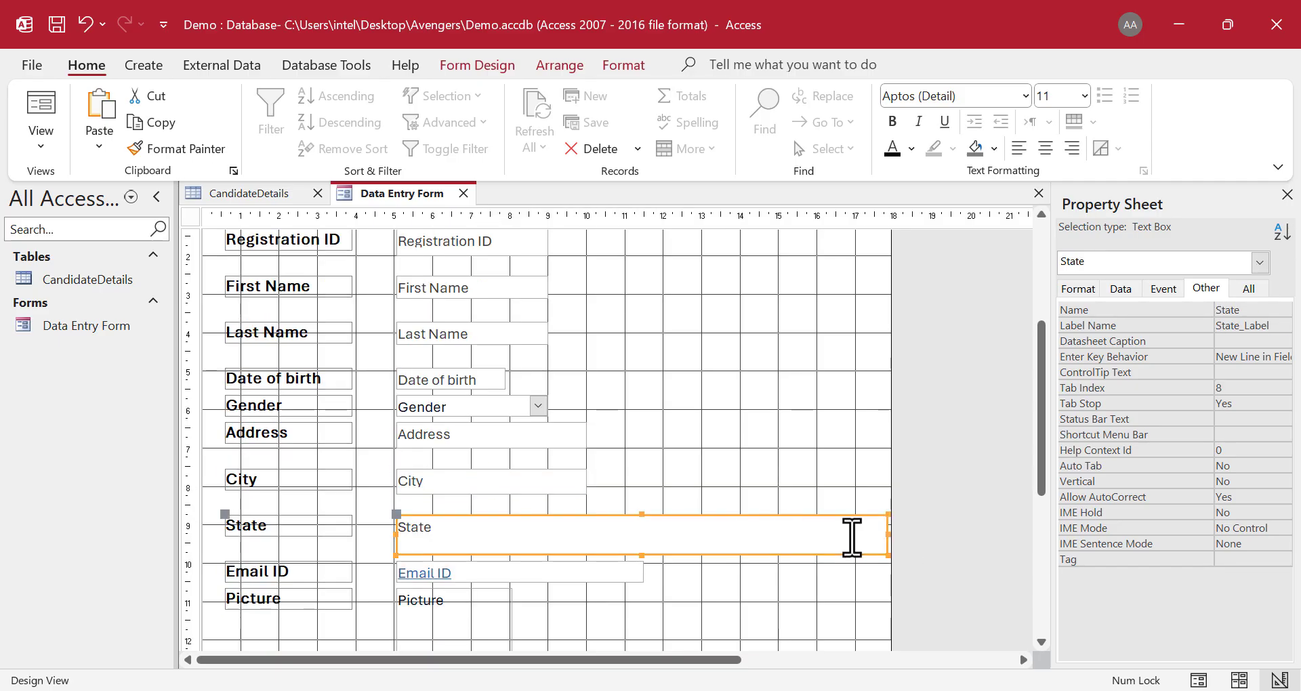
left_click_drag(884, 535, 588, 536)
left_click_drag(491, 554, 467, 544)
left_click(567, 578)
left_click_drag(643, 574, 588, 572)
- Delete the Picture label and place the Picture box, enlarged to about 3 by 3.5 cm, to the right of the Serial Number field
scroll(467, 569, "down", 1)
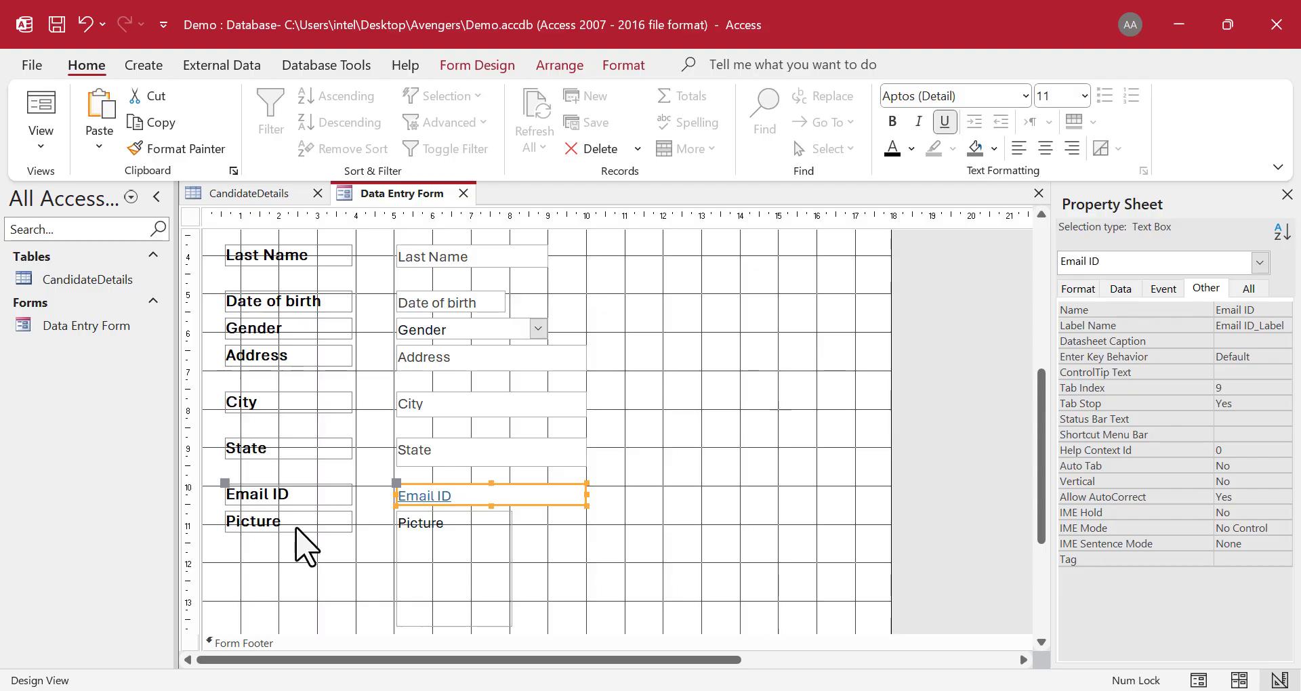
left_click(296, 529)
key("Delete")
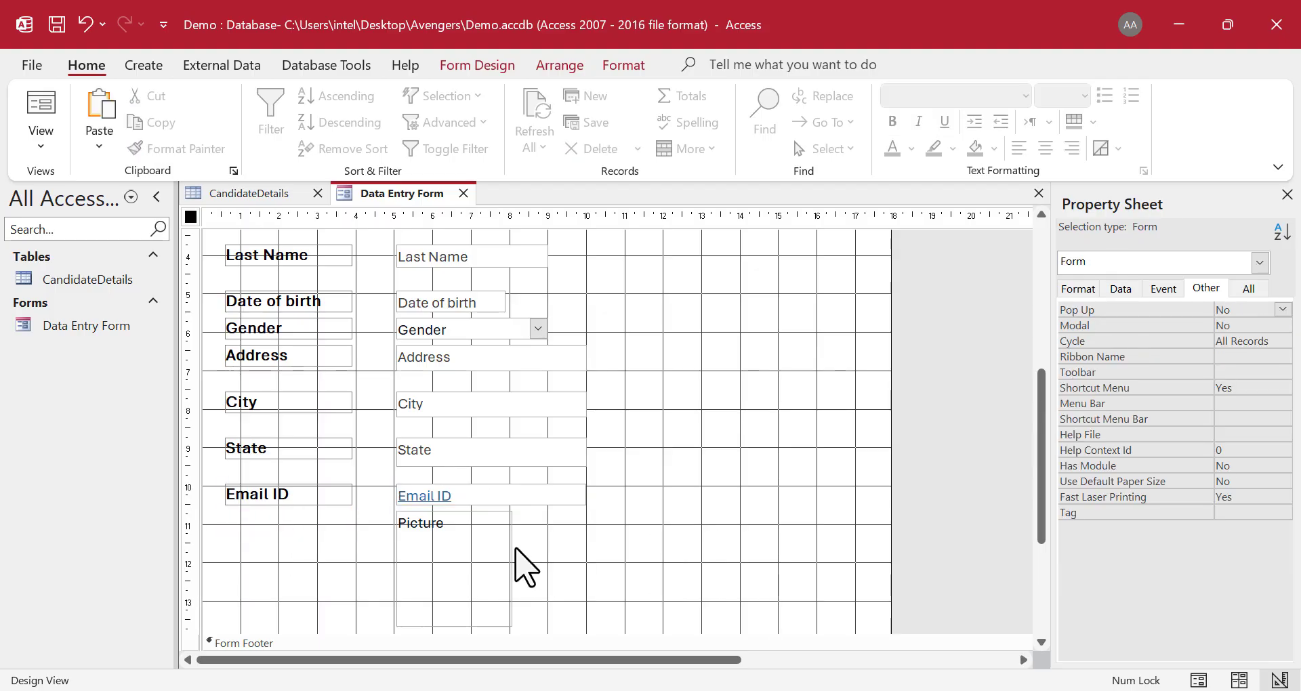
left_click_drag(515, 573, 672, 313)
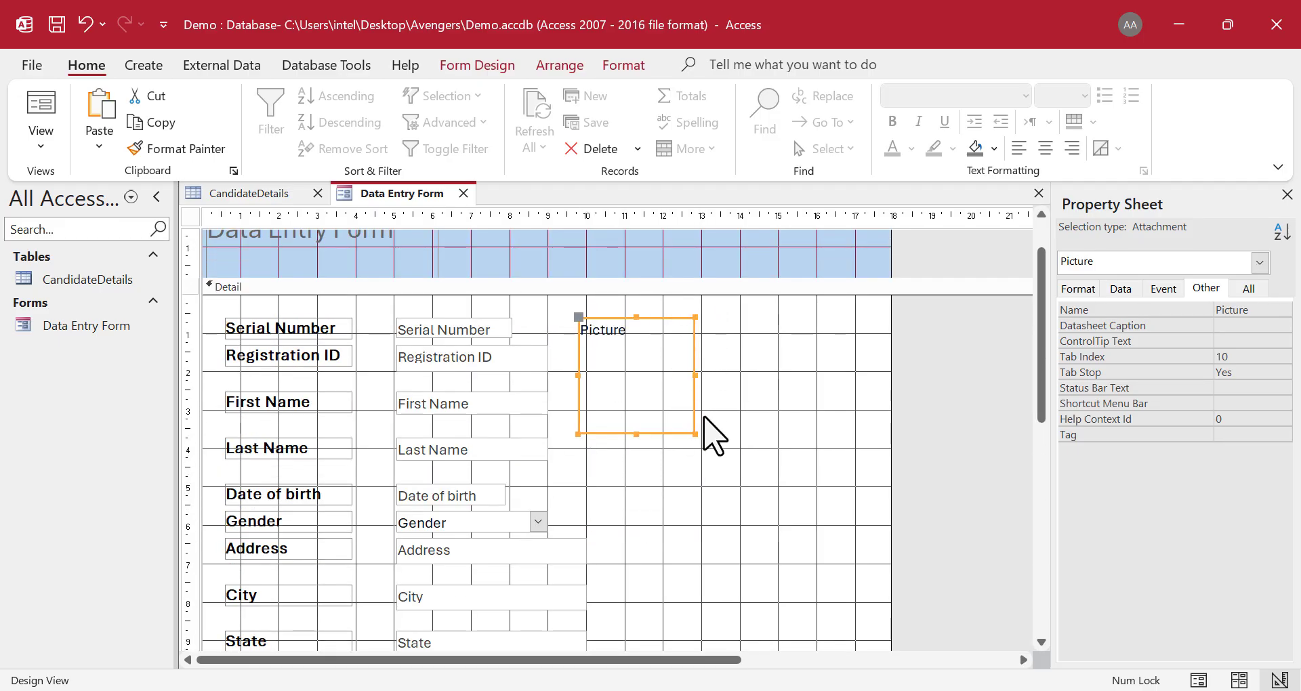
left_click_drag(686, 426, 691, 447)
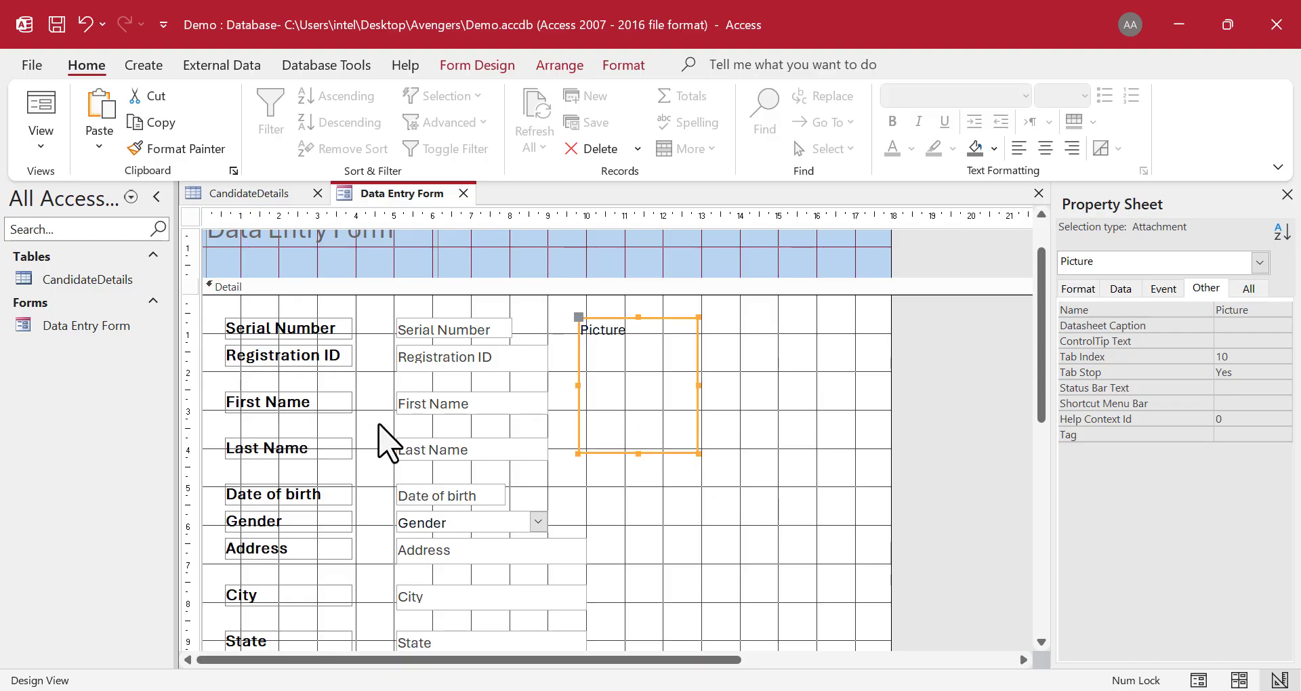
- Move the First Name and Last Name rows up to close the gaps below Registration ID
left_click_drag(234, 403, 454, 456)
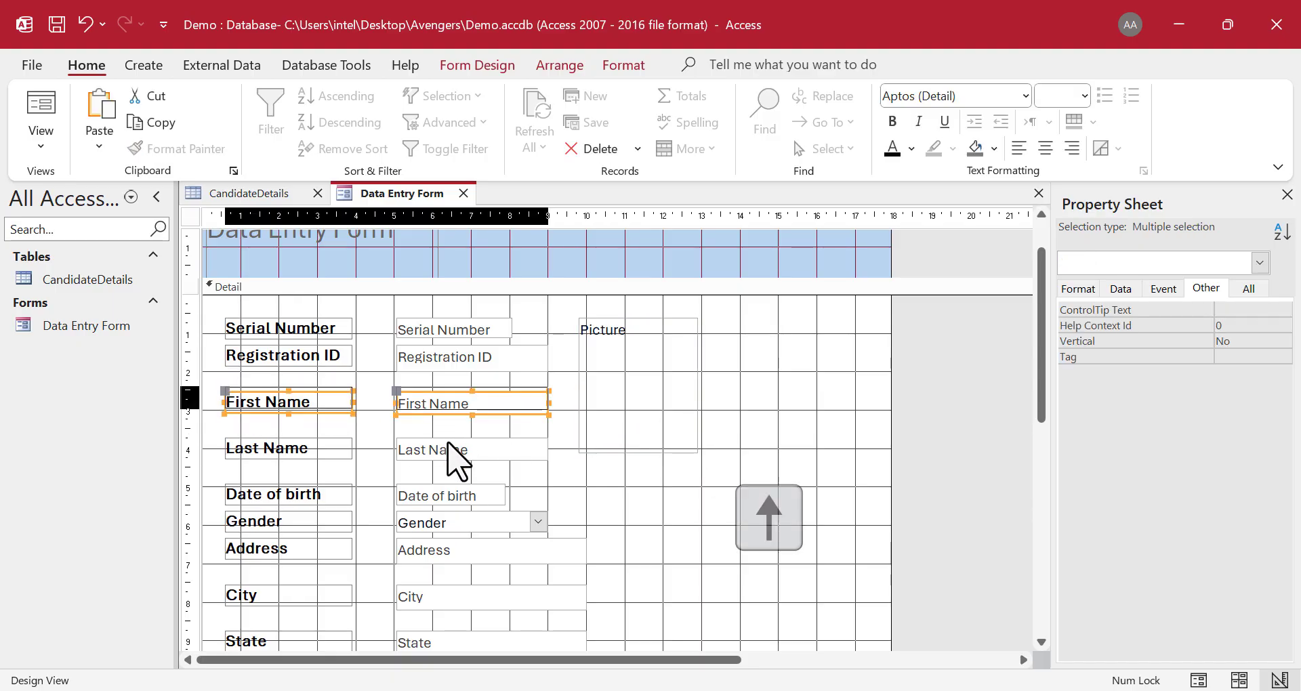
key("Up")
key("Up")
left_click_drag(293, 427, 445, 468)
key("Up")
key("Up")
key("Up")
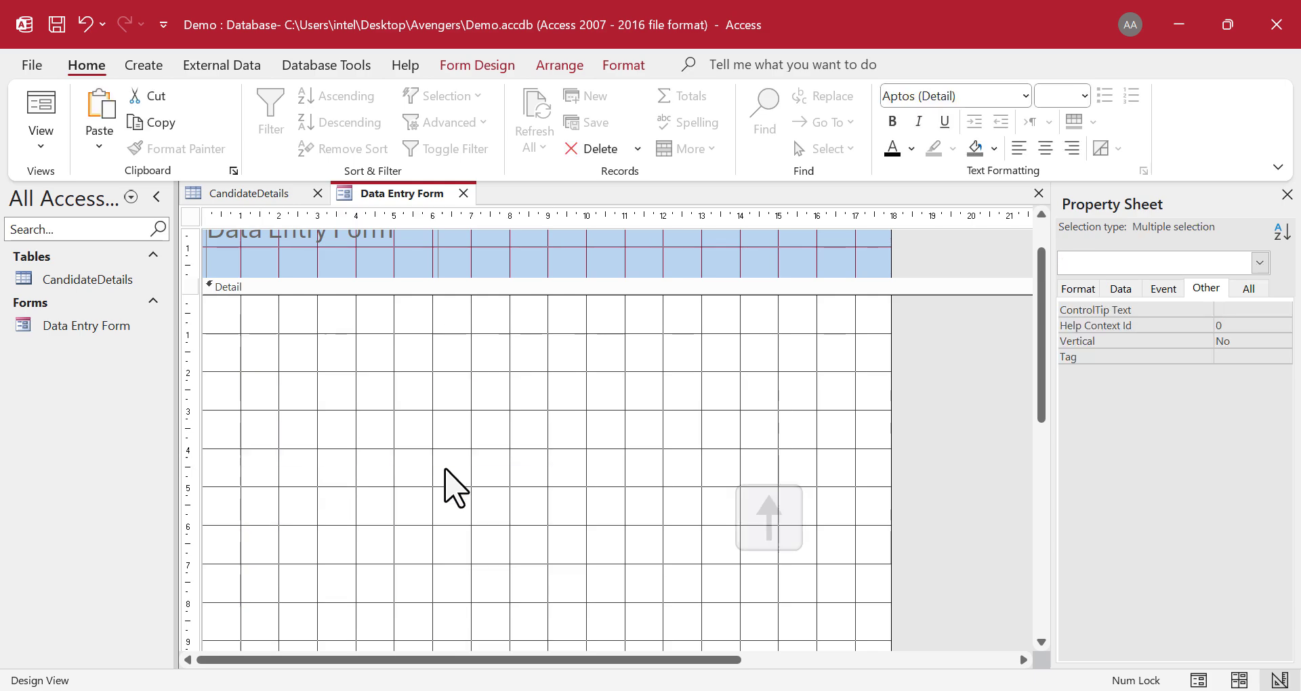
key("Up")
key("Up")
key("Up")
key("Up")
key("Up")
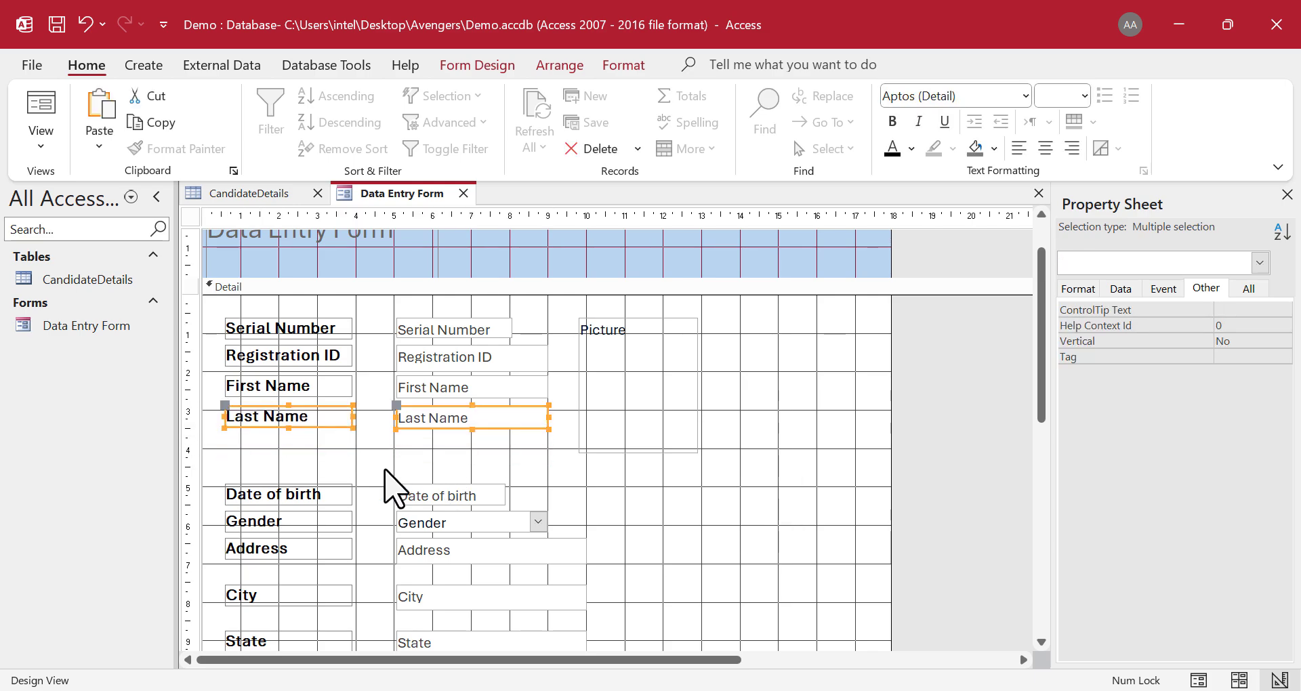
- Move the Date of birth, Gender and Address rows up together to sit directly below Last Name
left_click_drag(305, 484, 479, 572)
key("Up")
key("Up")
key("Up")
key("Up")
key("Up")
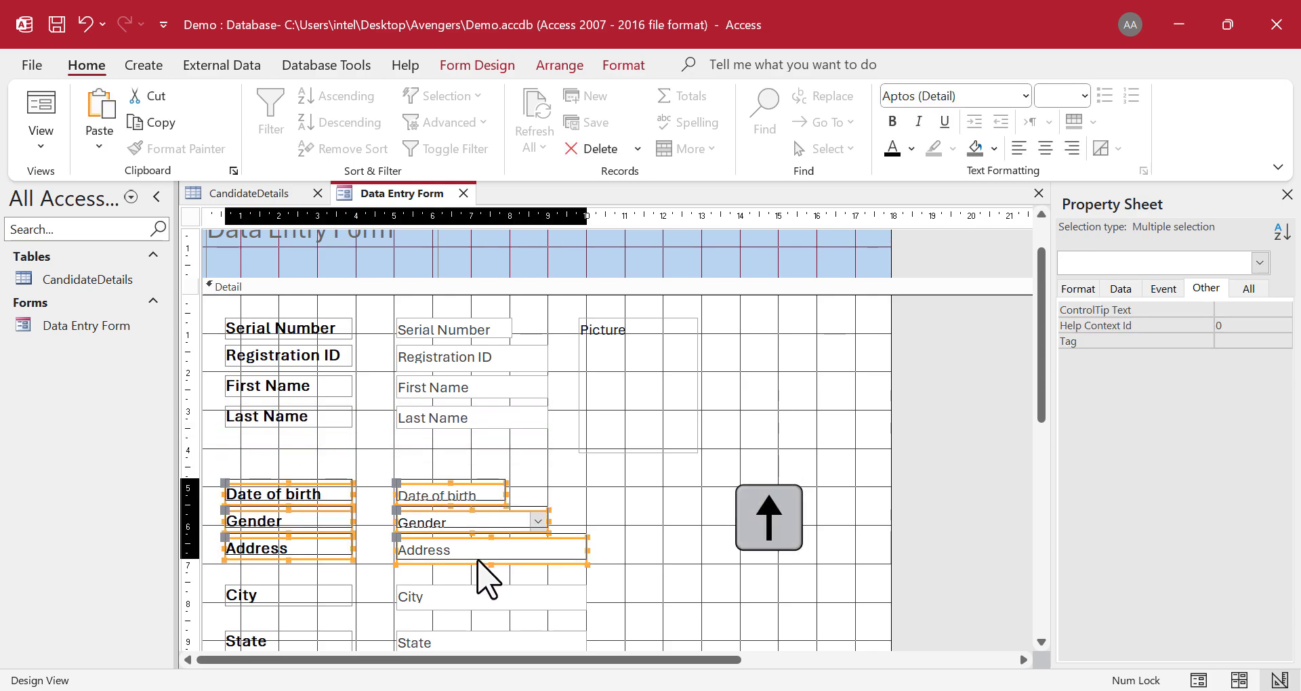
key("Up")
key("Up")
key("Up")
key("Up")
key("Up")
key("Up")
key("Up")
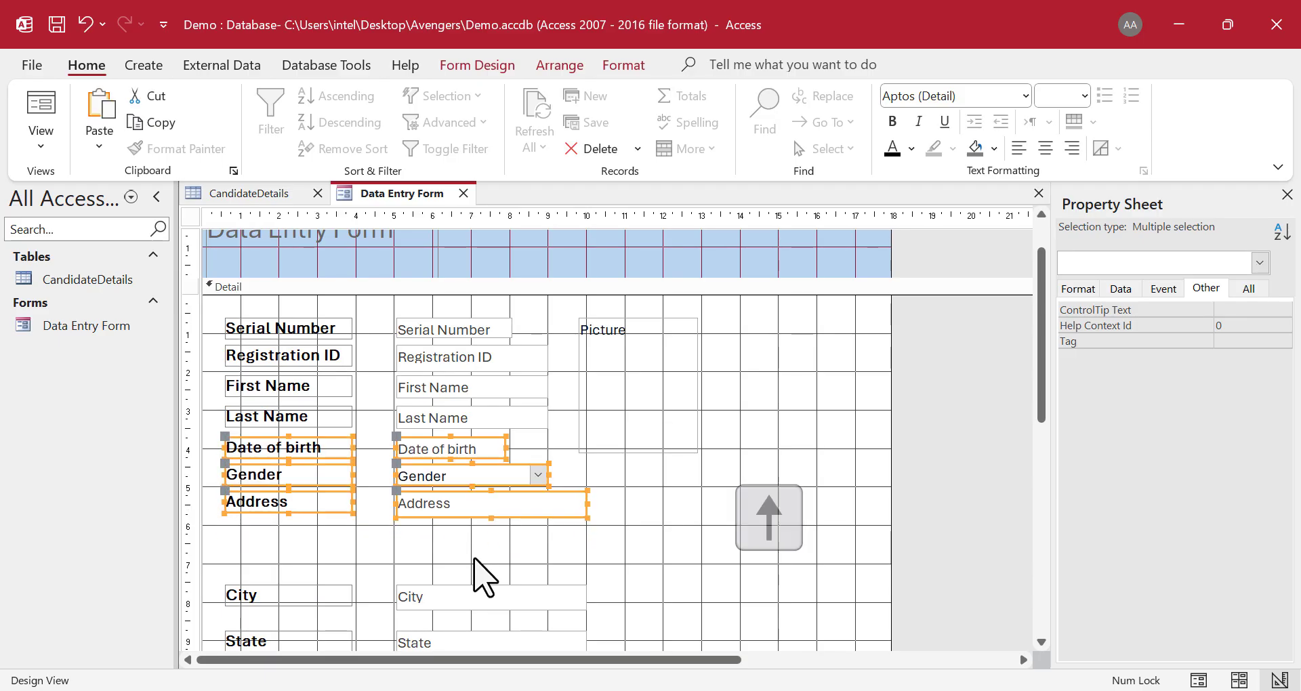
- Move the City, State and Email ID rows up together to just below the Address row
scroll(479, 572, "down", 2)
left_click_drag(441, 474, 273, 630)
key("Up")
key("Up")
key("Up")
key("Up")
key("Up")
key("Up")
key("Up")
key("Up")
key("Up")
key("Up")
key("Up")
key("Up")
key("Up")
key("Up")
key("Up")
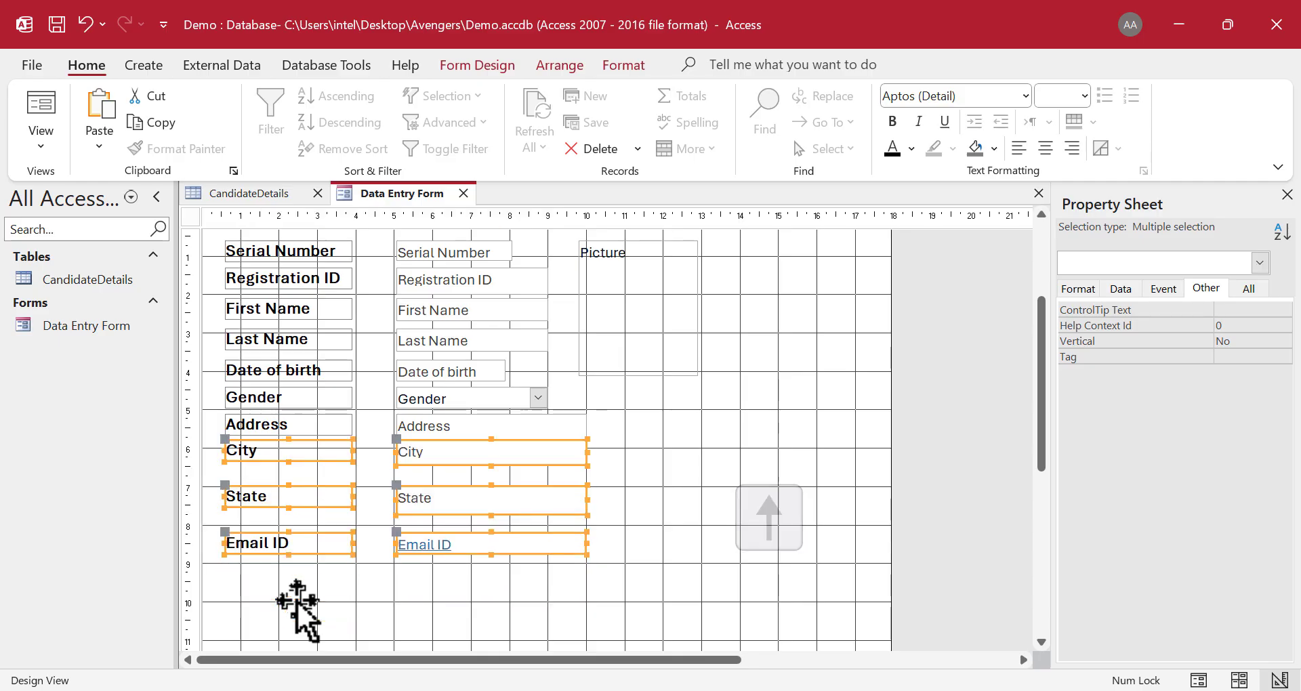
left_click(339, 625)
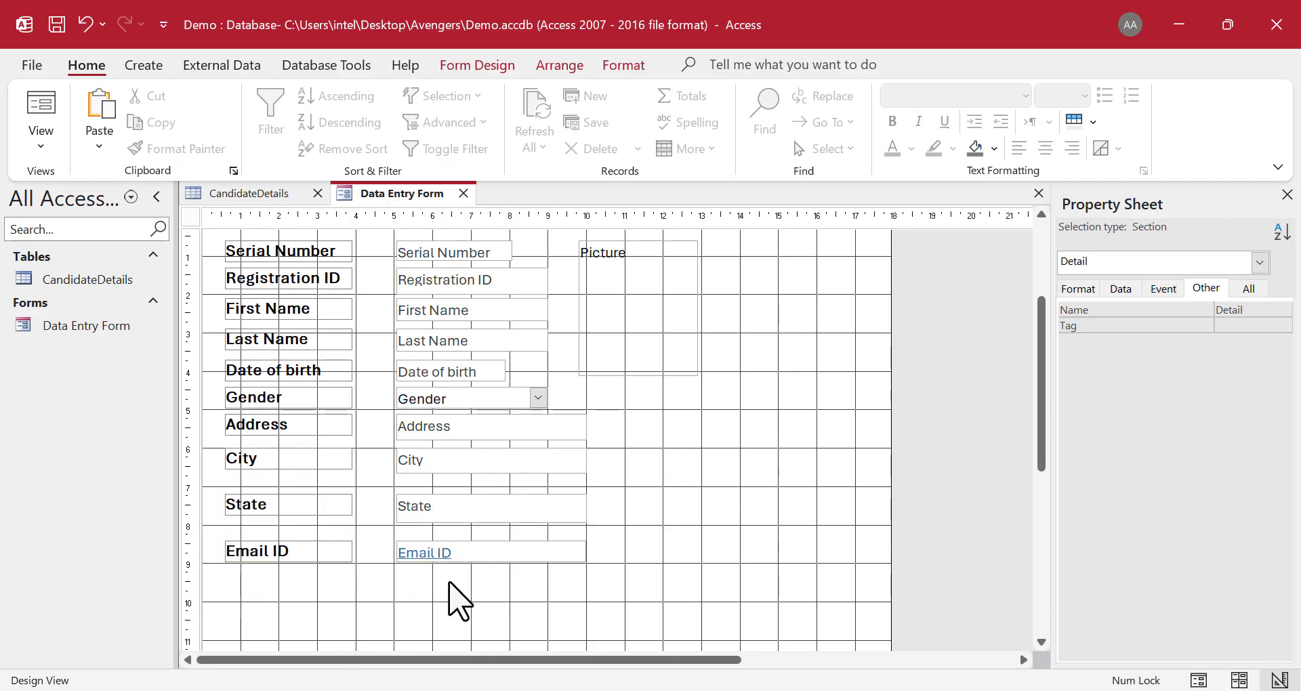
- Reduce the State box's height and move the State and Email ID rows up to close the gaps below City
left_click(491, 513)
left_click_drag(490, 523, 490, 516)
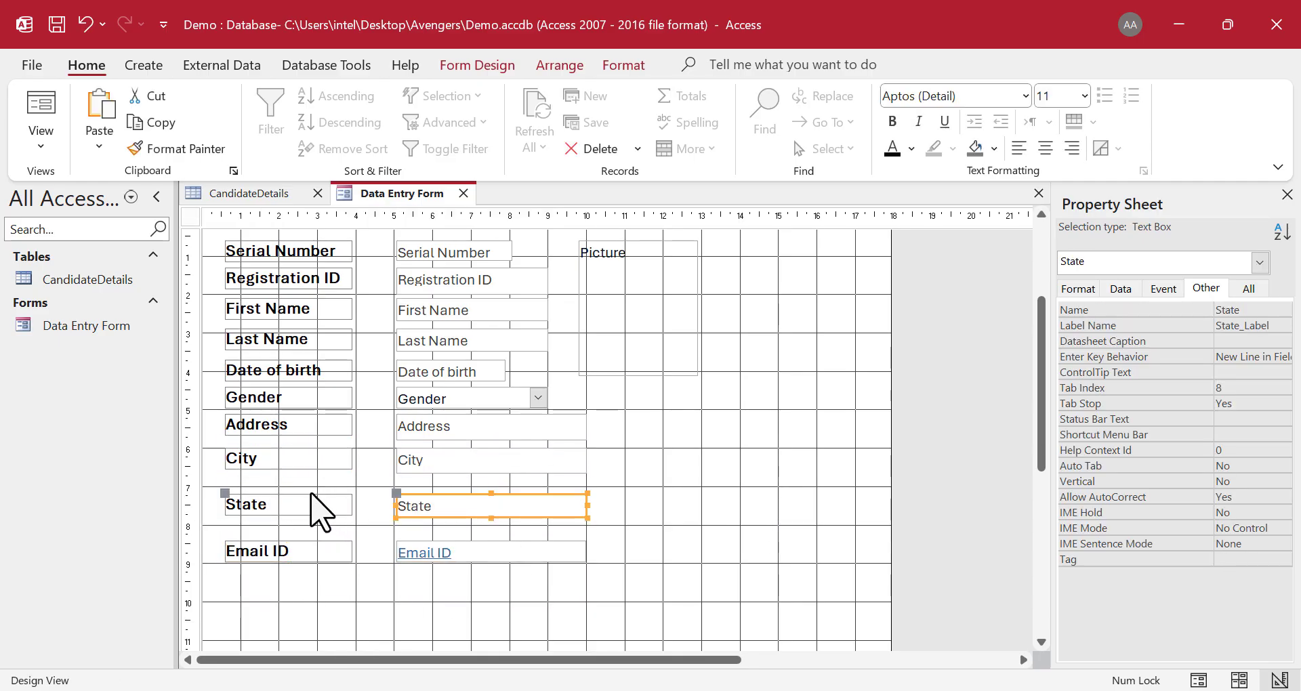
left_click_drag(310, 490, 465, 604)
key("Up")
key("Up")
key("Up")
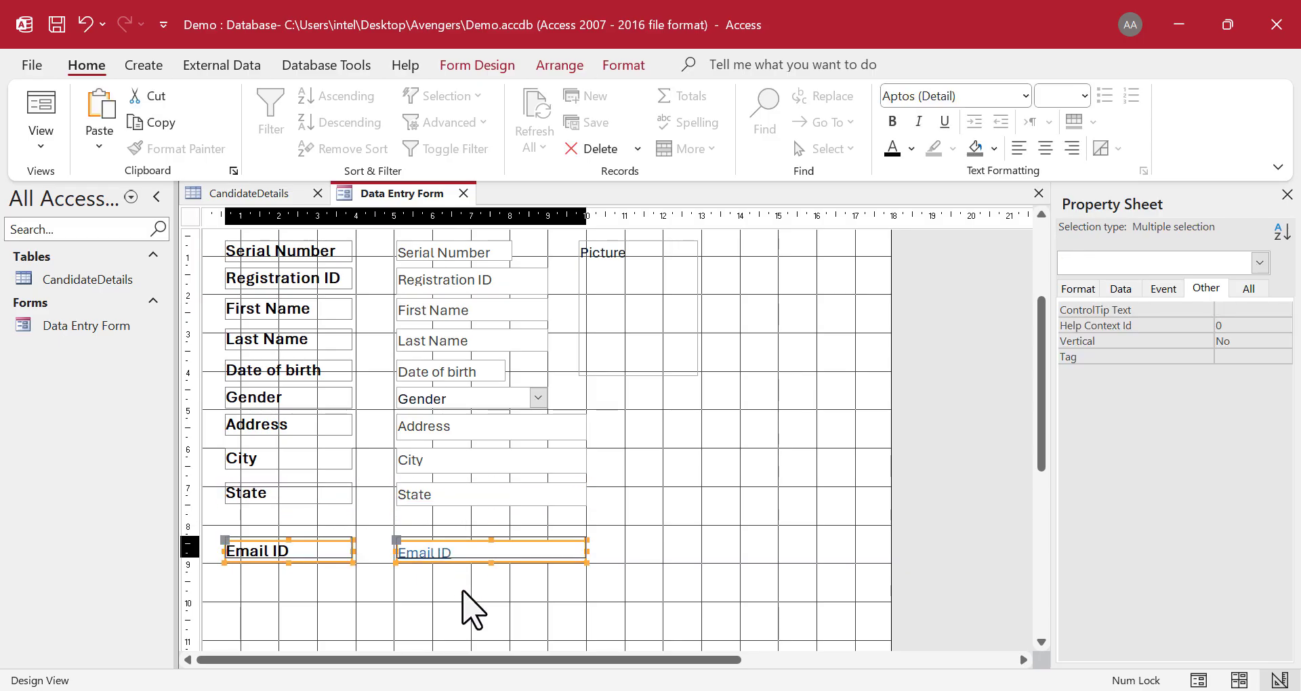
key("Up")
key("Up")
key("Up")
key("Up")
key("Up")
key("Up")
left_click(465, 609)
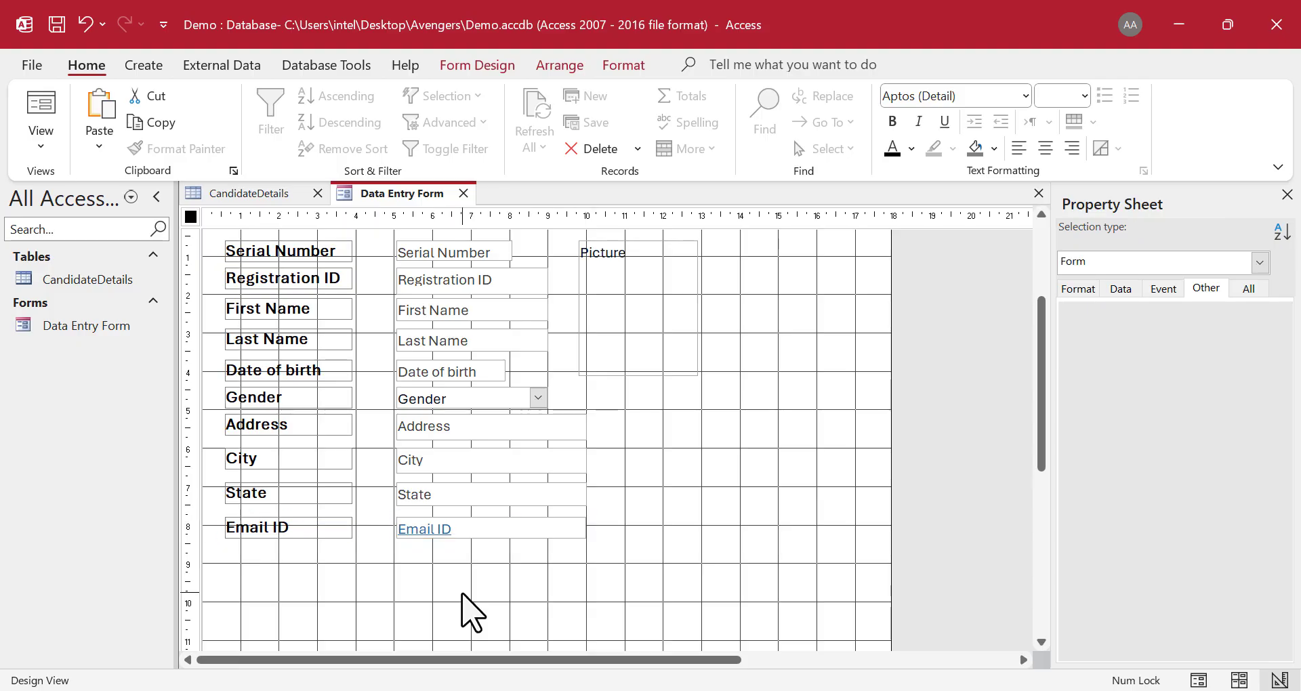
- Shift all the labels, field boxes and the Picture box in the Detail section slightly to the right together
scroll(492, 610, "up", 1)
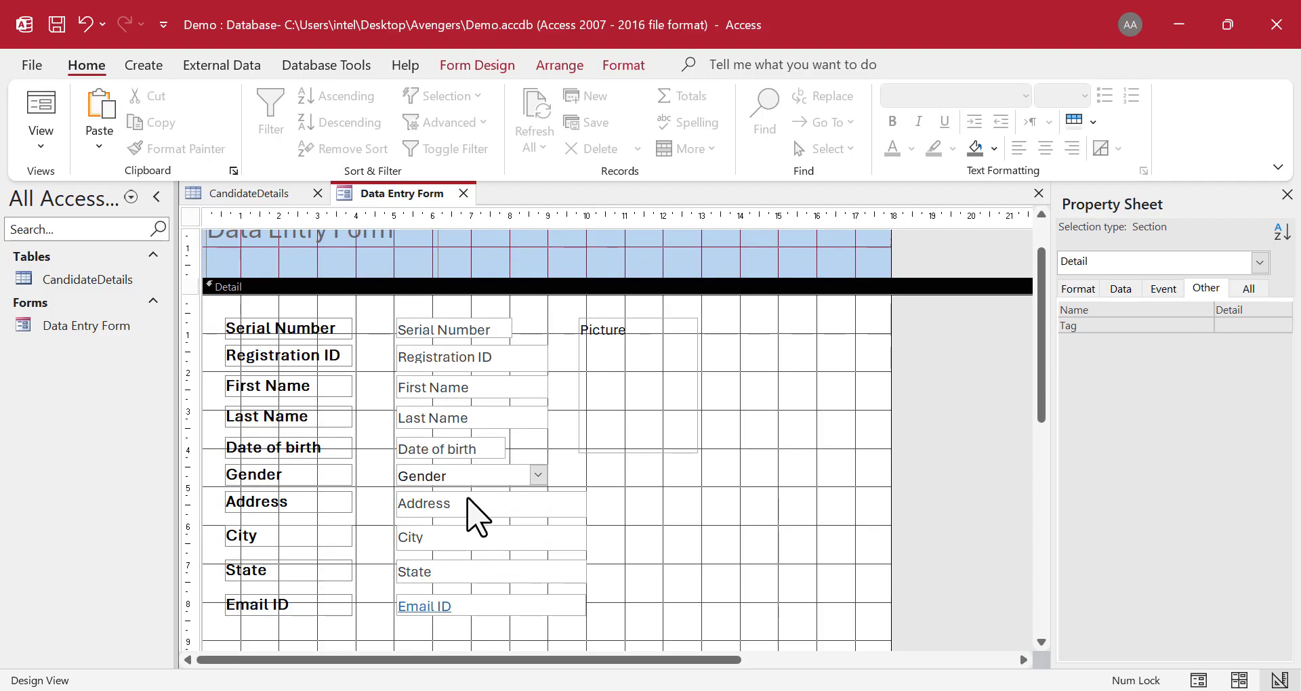
scroll(476, 518, "down", 2)
scroll(474, 502, "up", 2)
left_click_drag(215, 319, 746, 622)
key("Right")
key("Right")
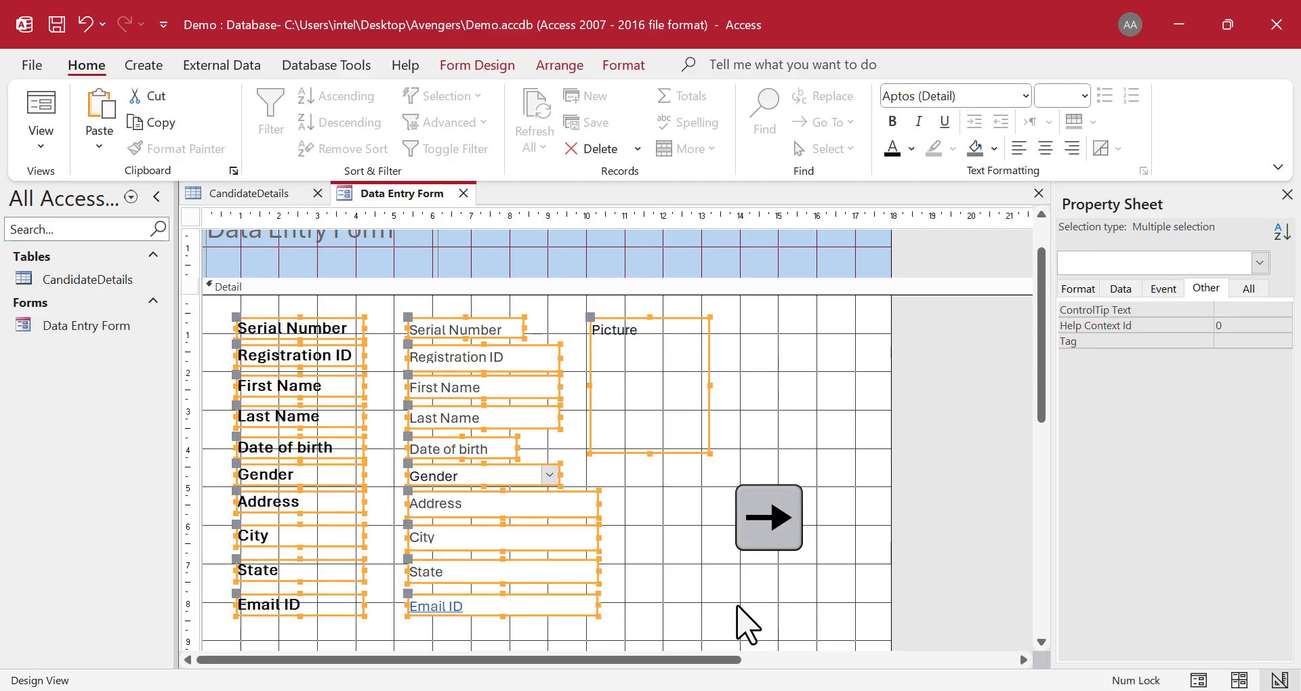
left_click(718, 541)
- Widen the Data Entry Form title label to about 14 cm and centre its text
scroll(717, 542, "up", 1)
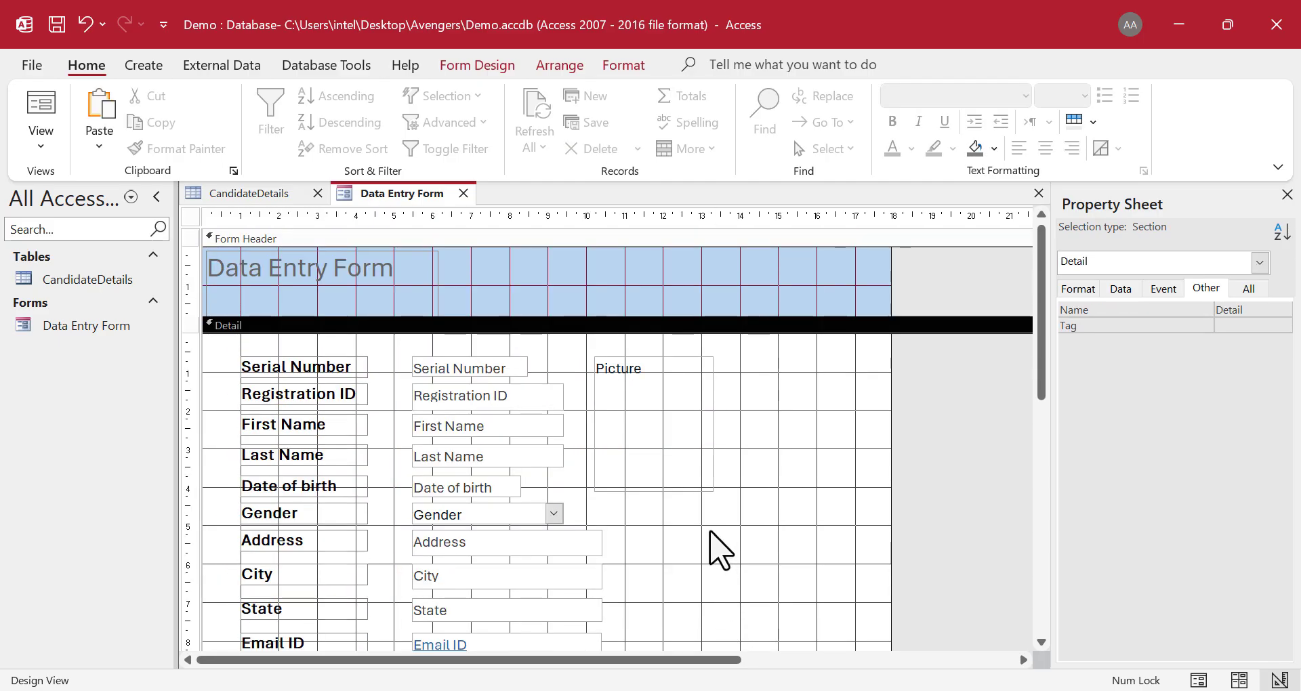
left_click_drag(650, 323, 649, 334)
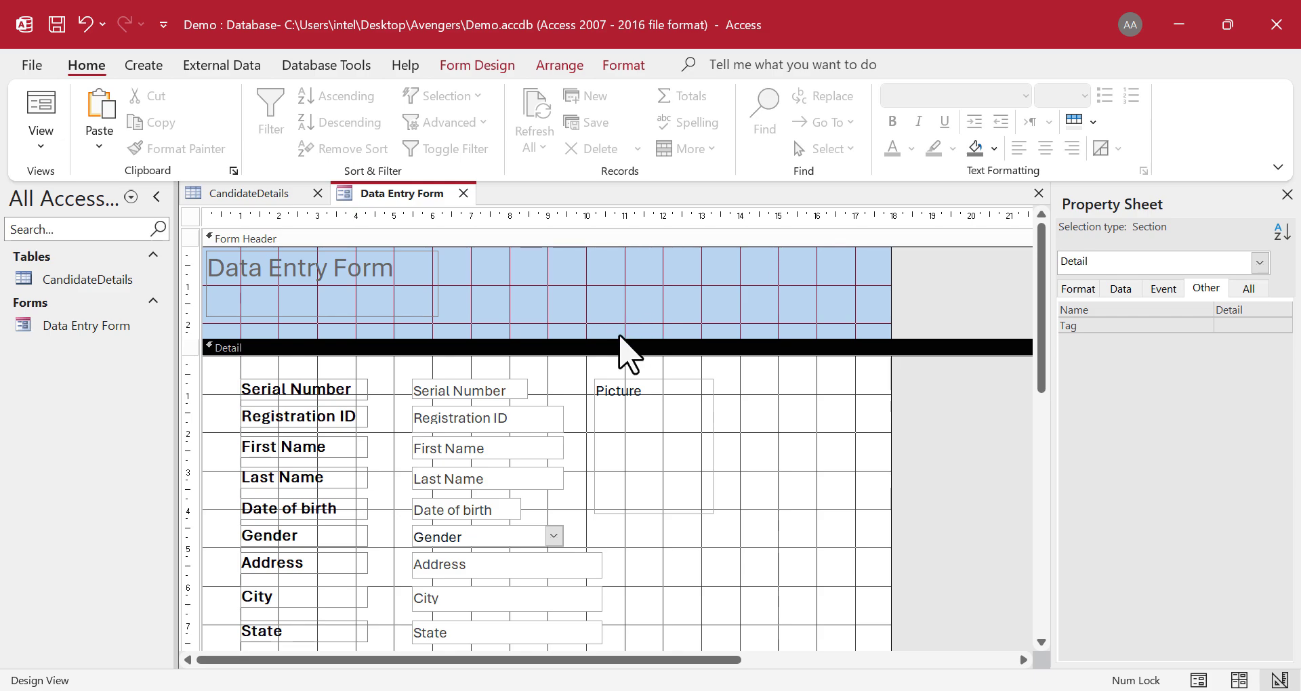
left_click(427, 298)
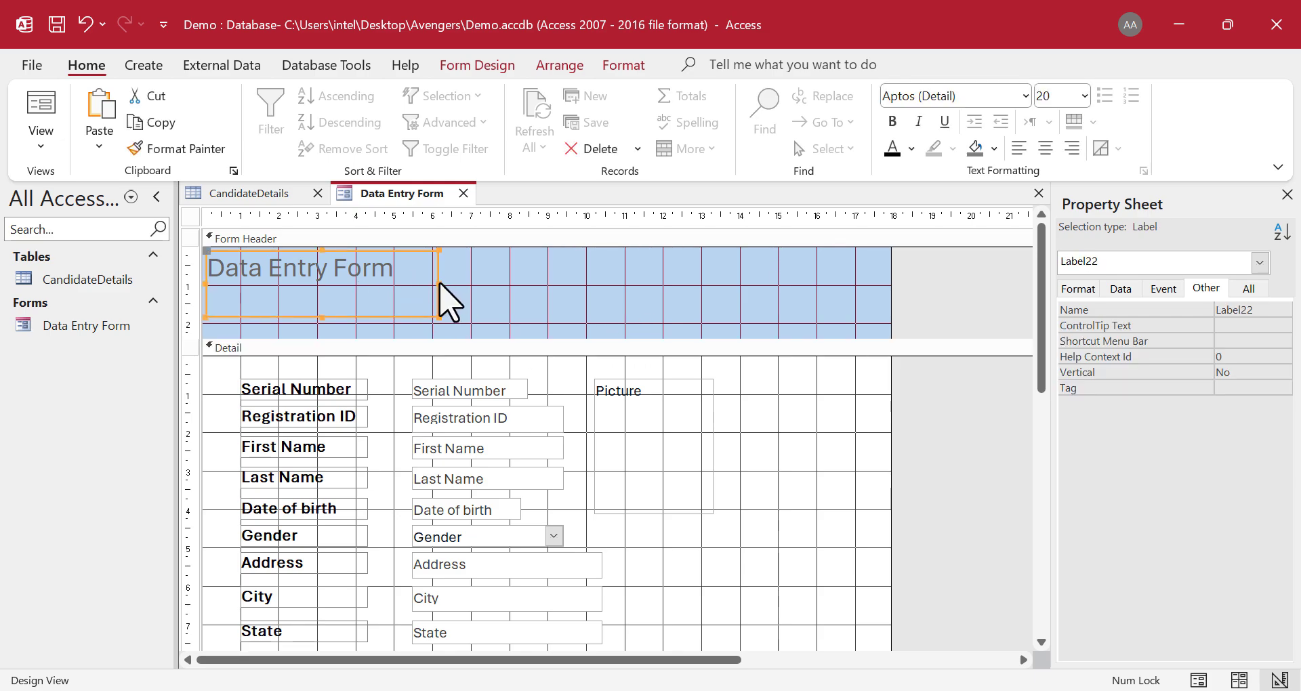
left_click_drag(439, 298, 737, 296)
left_click(420, 285)
left_click_drag(421, 285, 205, 265)
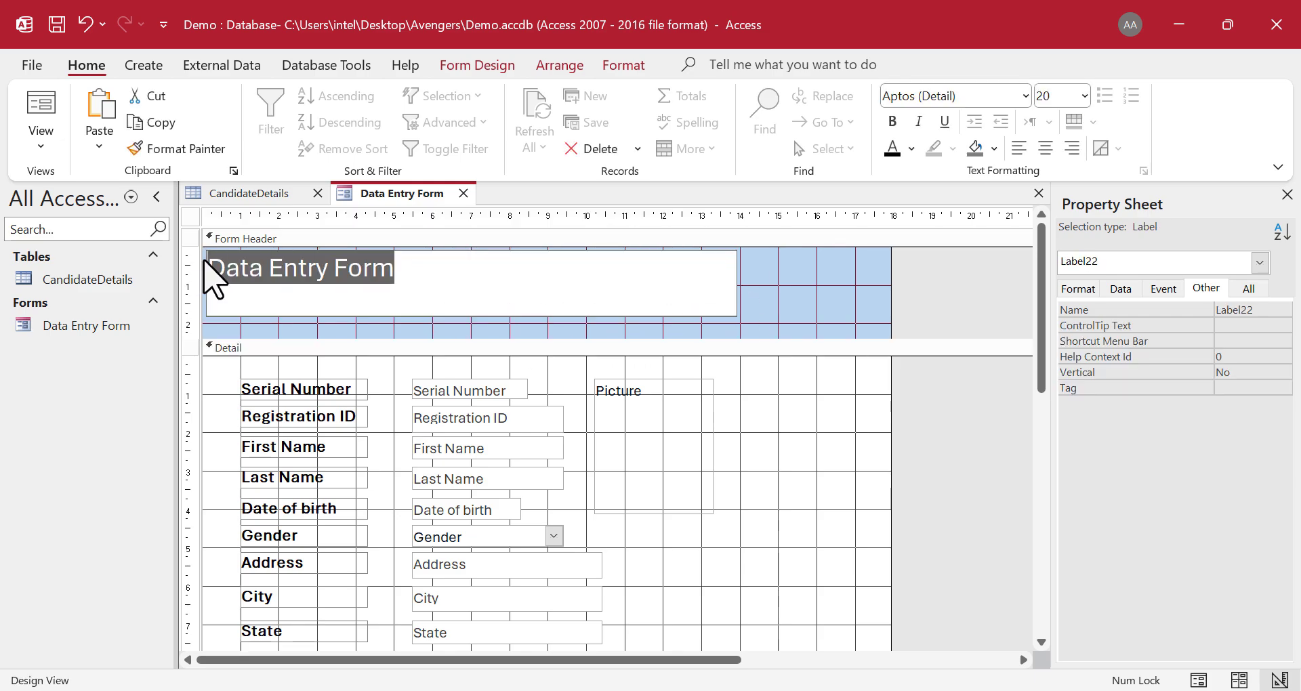
left_click(1047, 150)
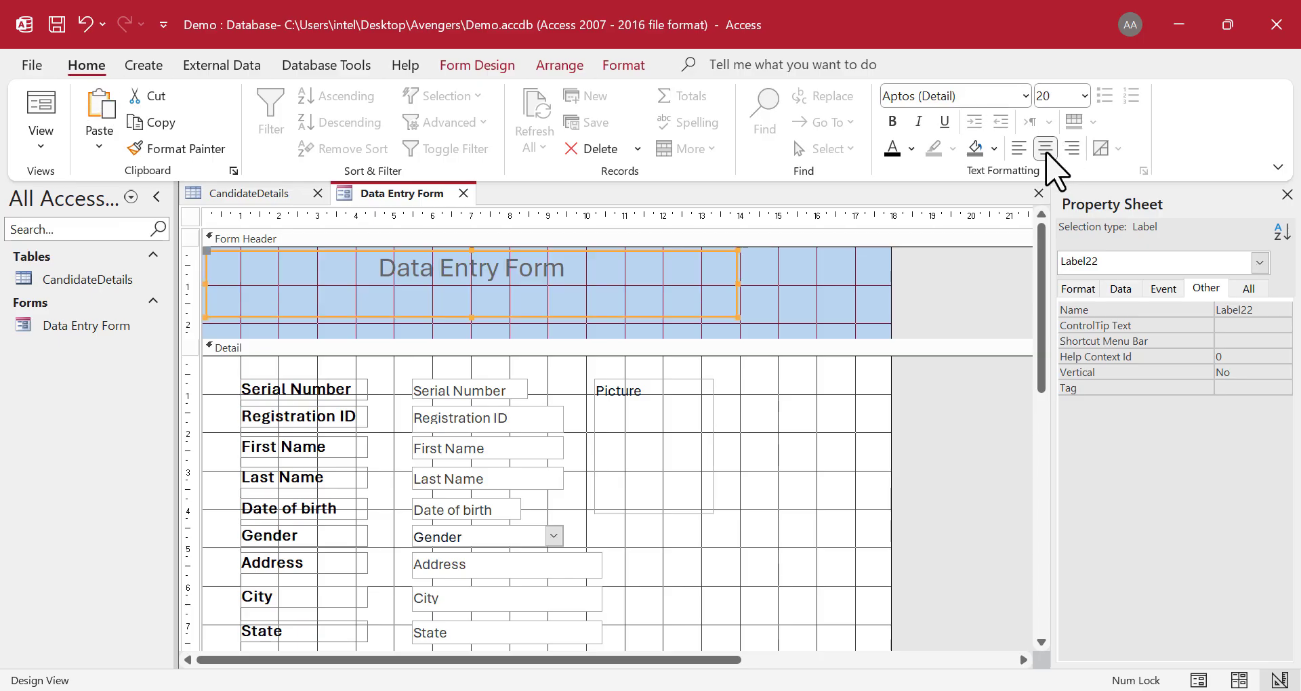
- Set the title label's font size to 24 and make it bold
left_click(1083, 96)
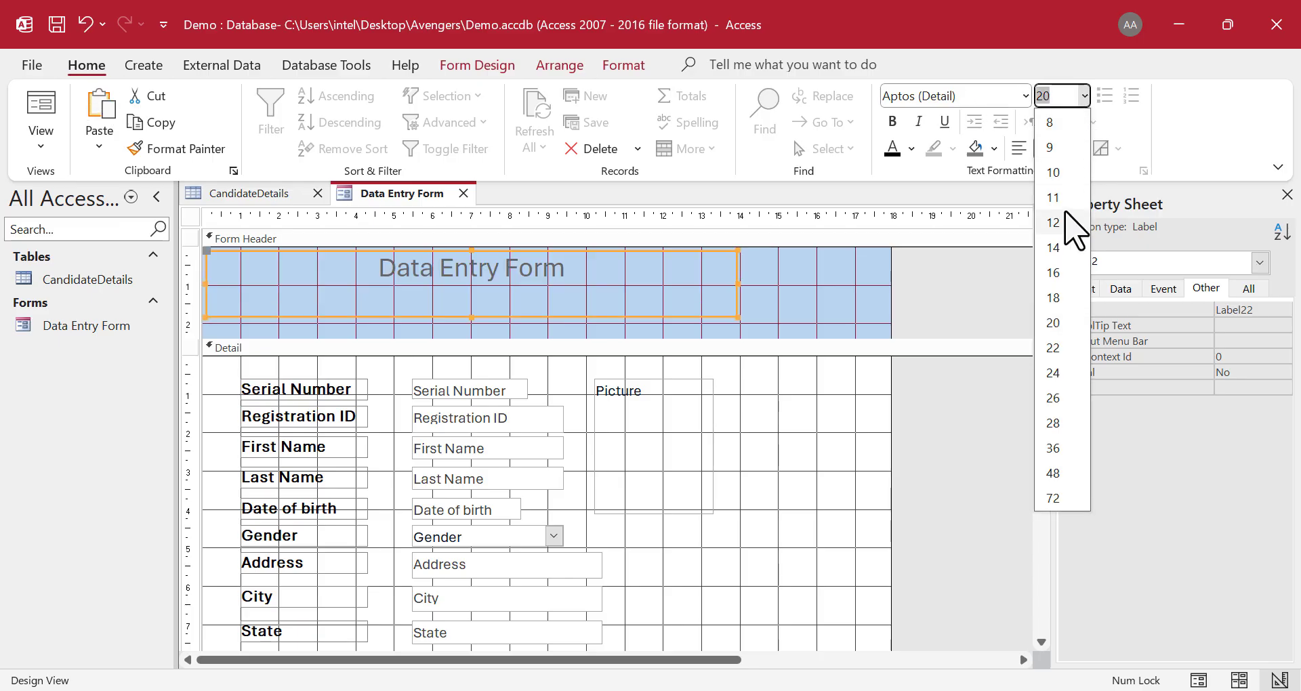
left_click(1055, 374)
left_click(893, 122)
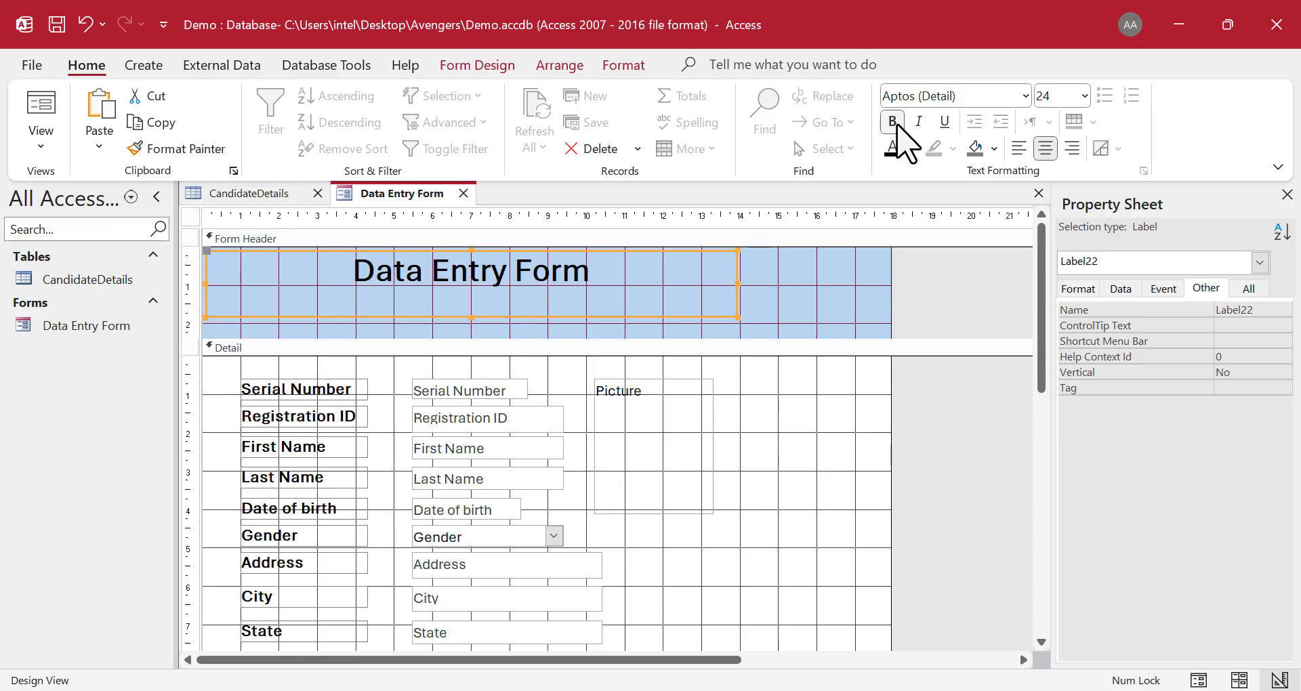
- Shorten the title label and reduce the form header to about 1.5 cm high and the form to about 14 cm wide
left_click_drag(471, 314, 466, 297)
left_click_drag(776, 336, 767, 305)
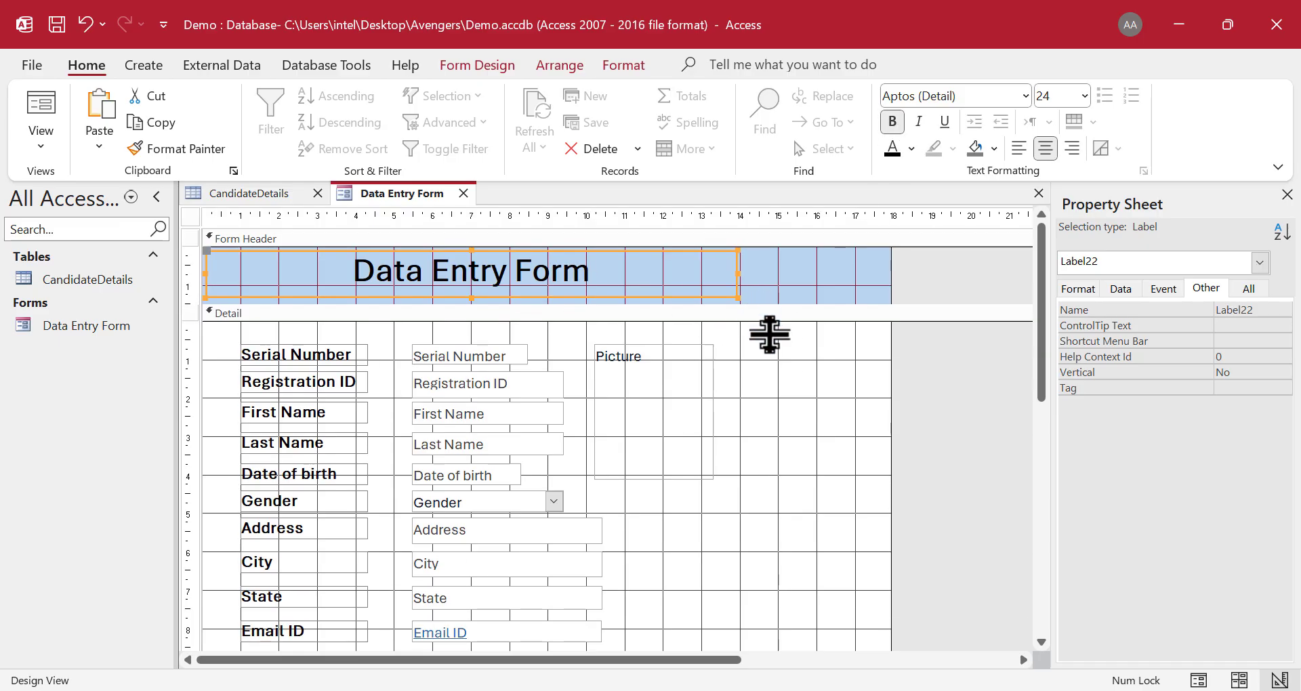
left_click_drag(890, 418, 751, 420)
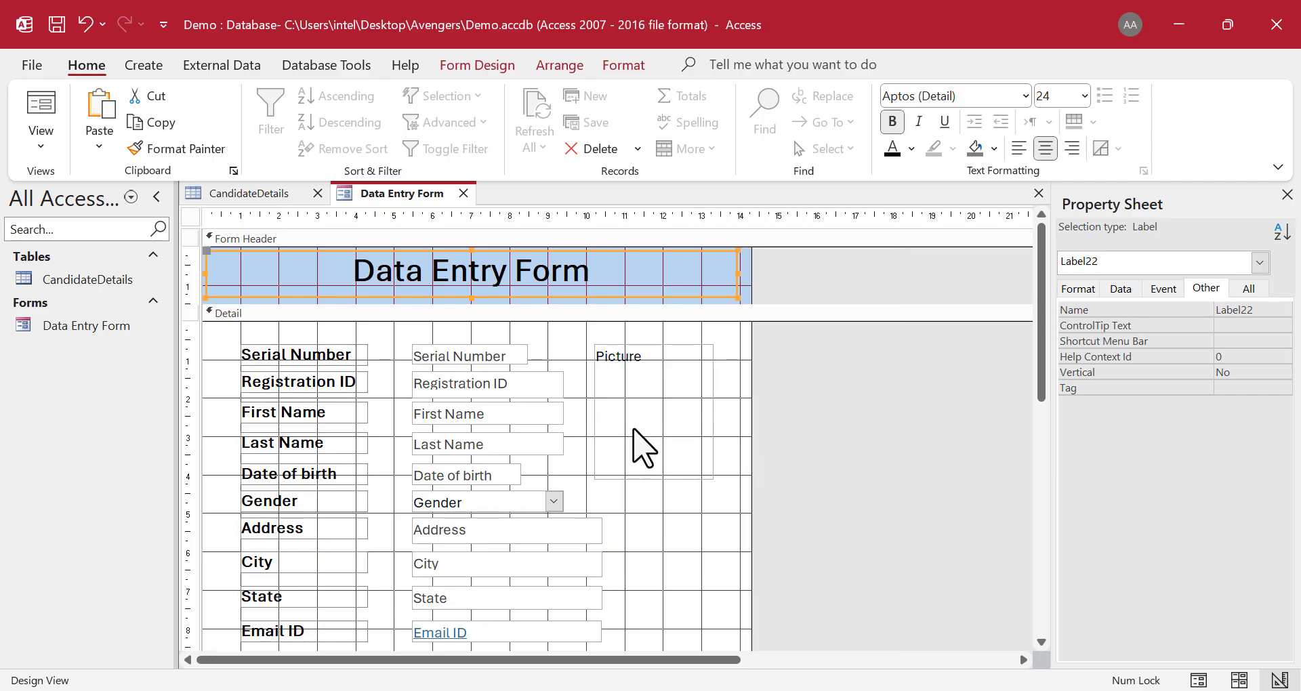
scroll(633, 433, "down", 3)
scroll(634, 434, "up", 3)
left_click(737, 509)
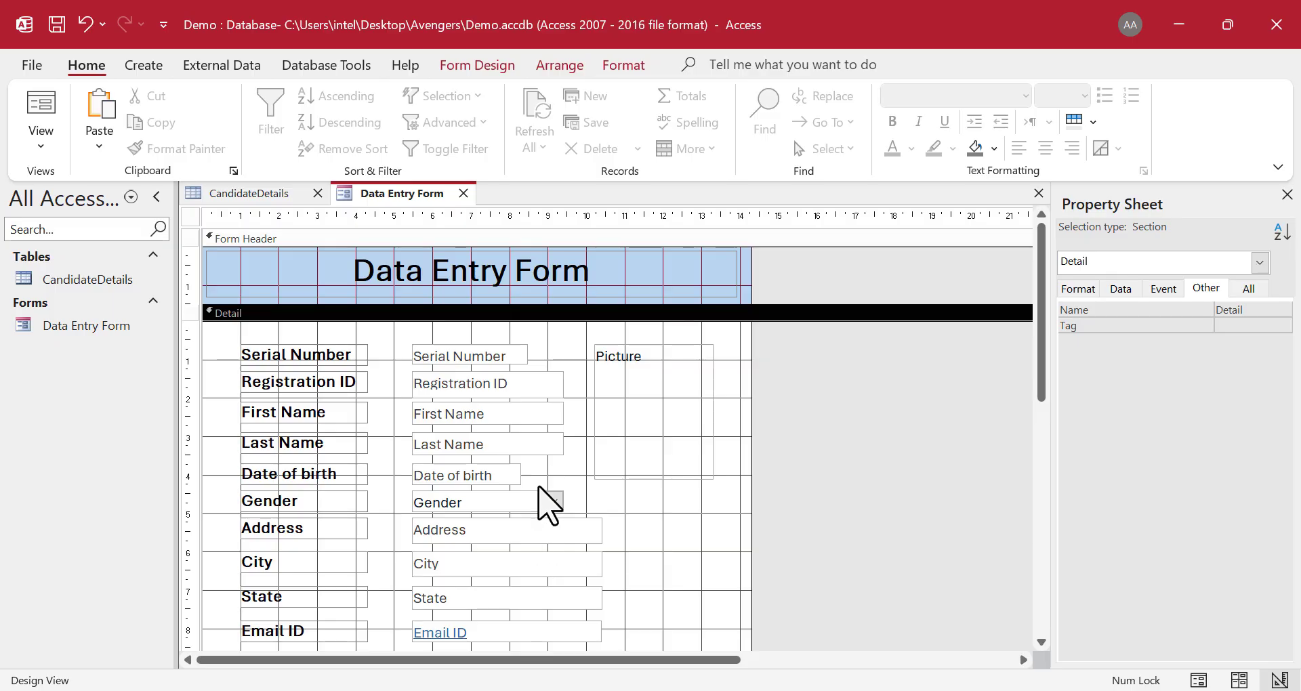
- Save the form, and preview it in Form View before returning to Design View
right_click(425, 195)
left_click(475, 209)
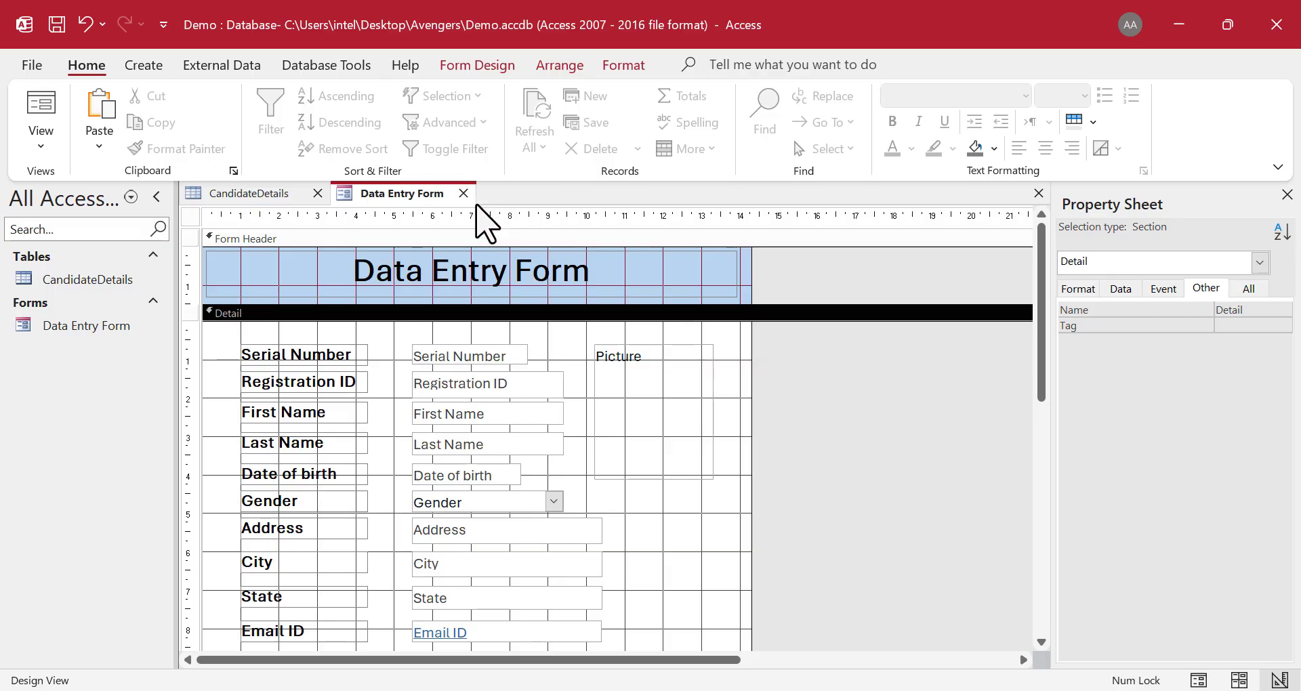
right_click(433, 195)
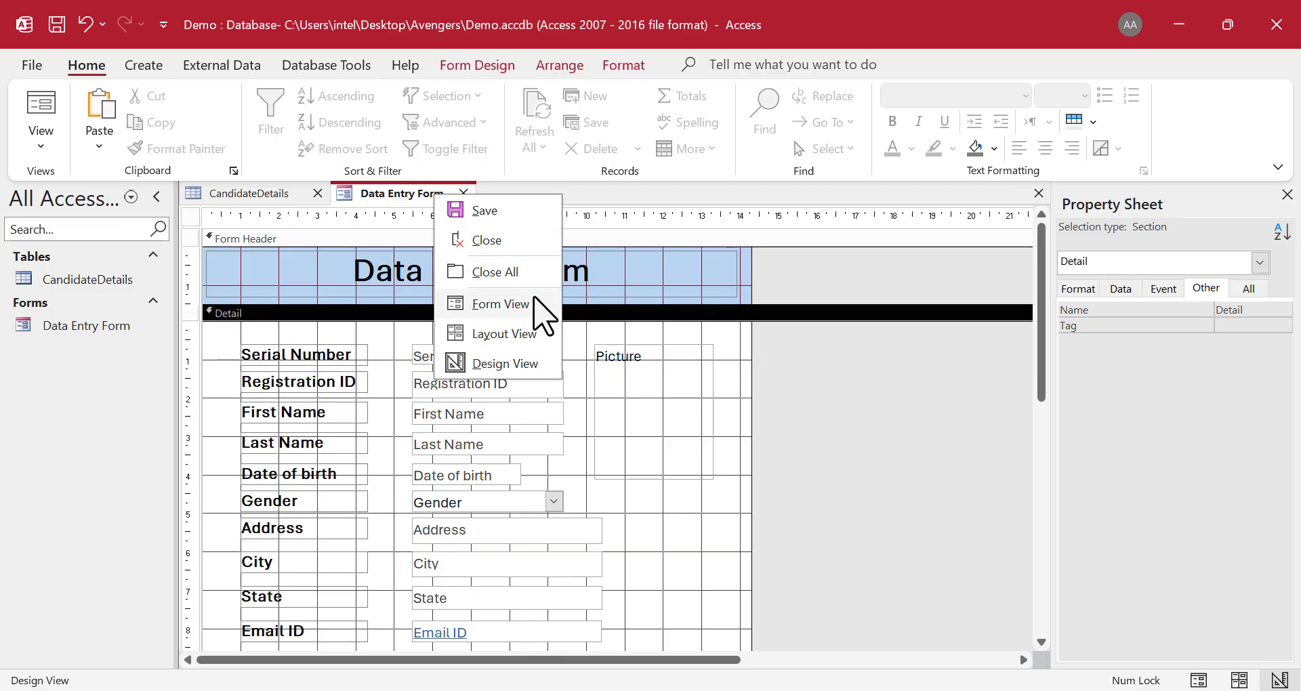
left_click(501, 304)
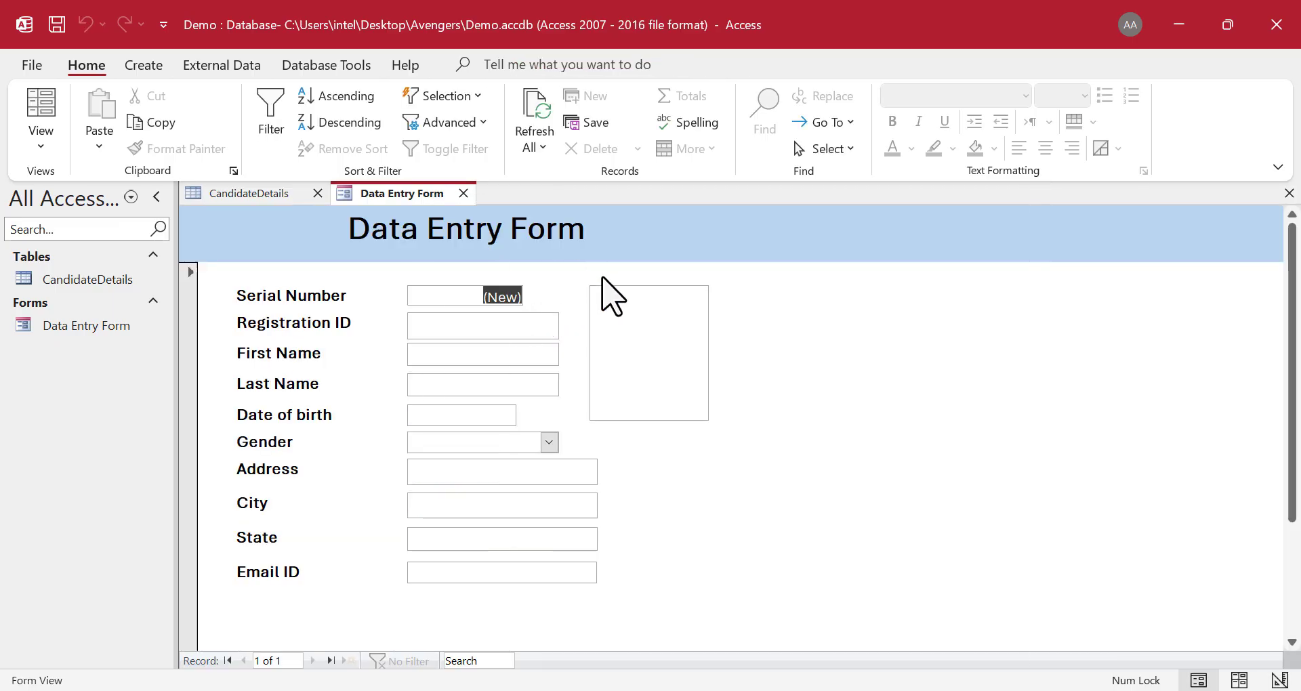
right_click(435, 203)
left_click(507, 365)
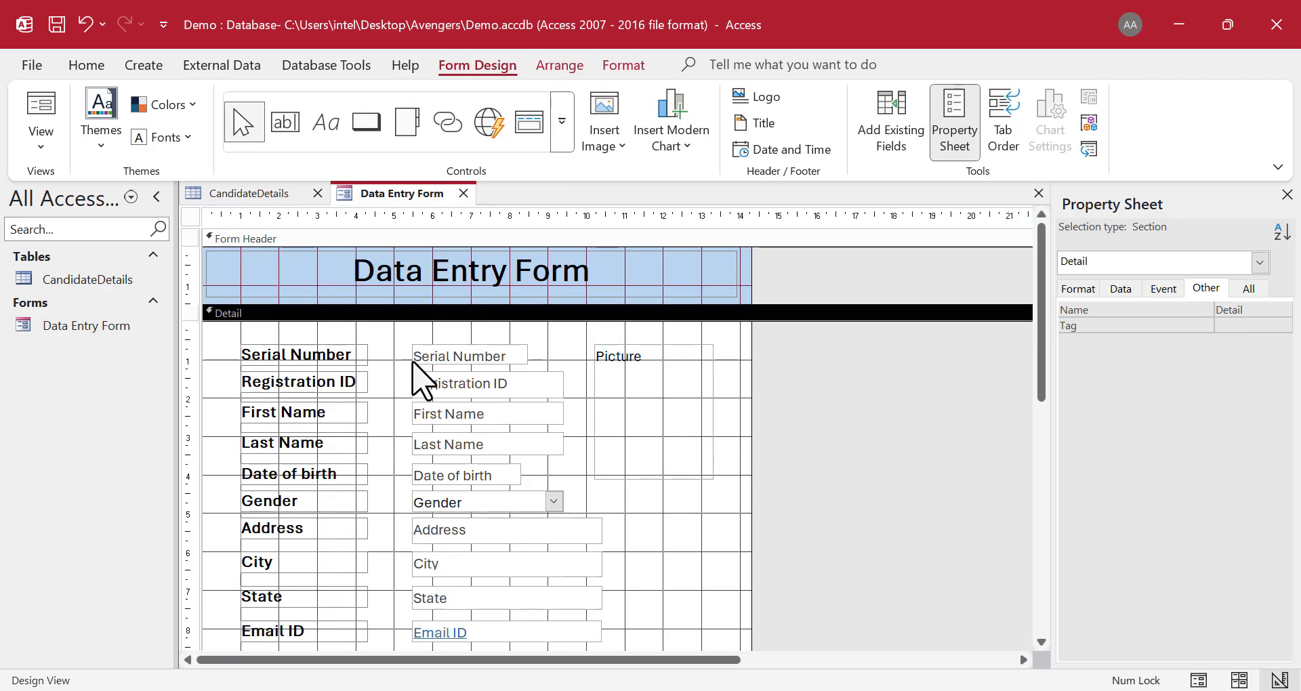
- Fill the Detail section's background with a light orange colour
scroll(540, 436, "down", 3)
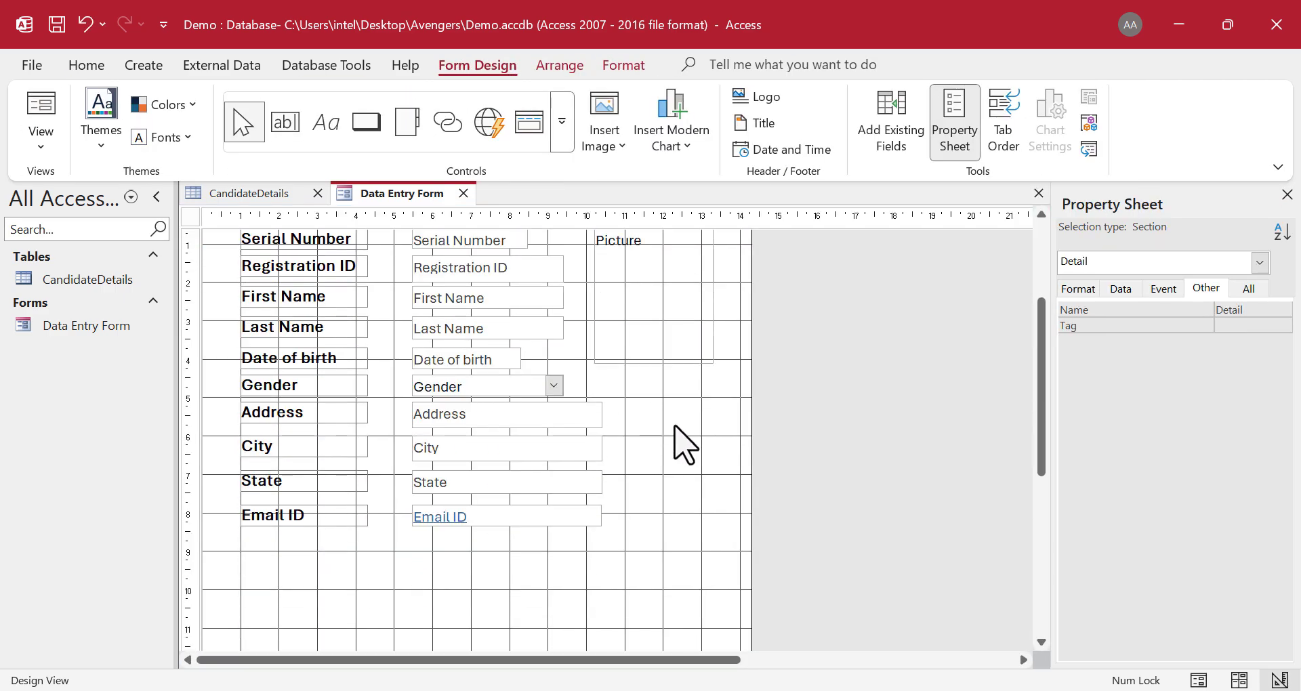
right_click(681, 421)
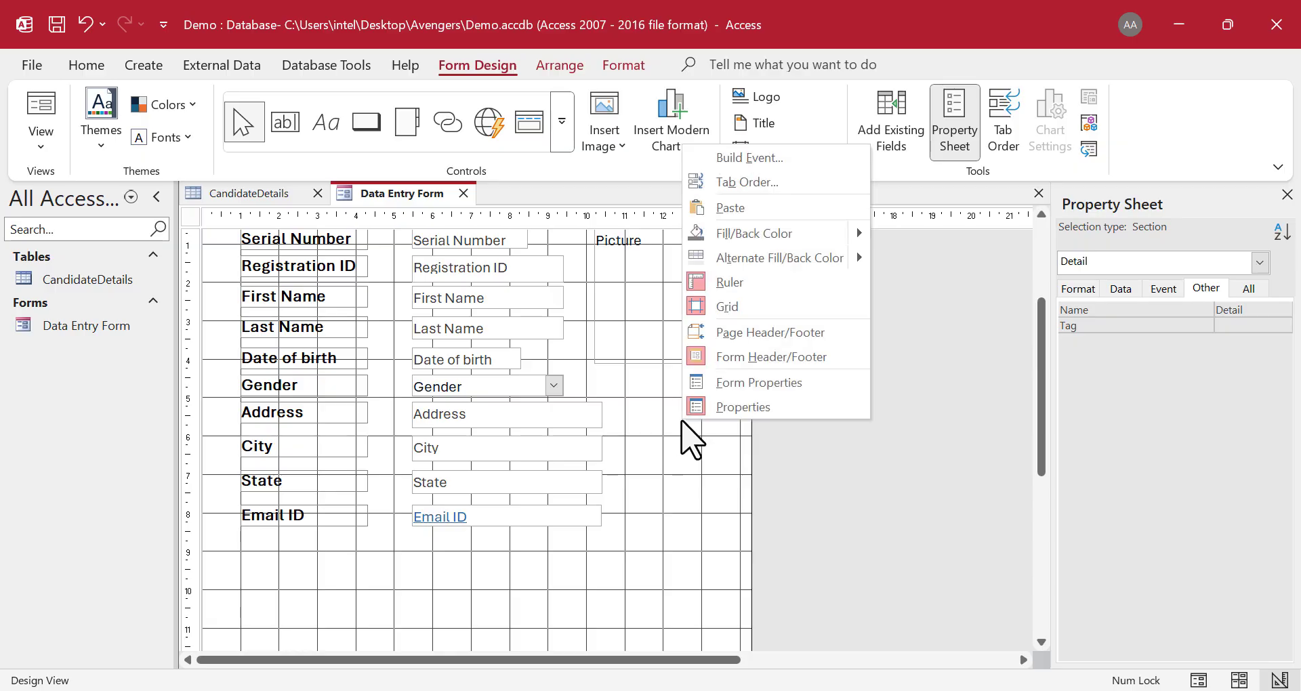
mouse_move(831, 230)
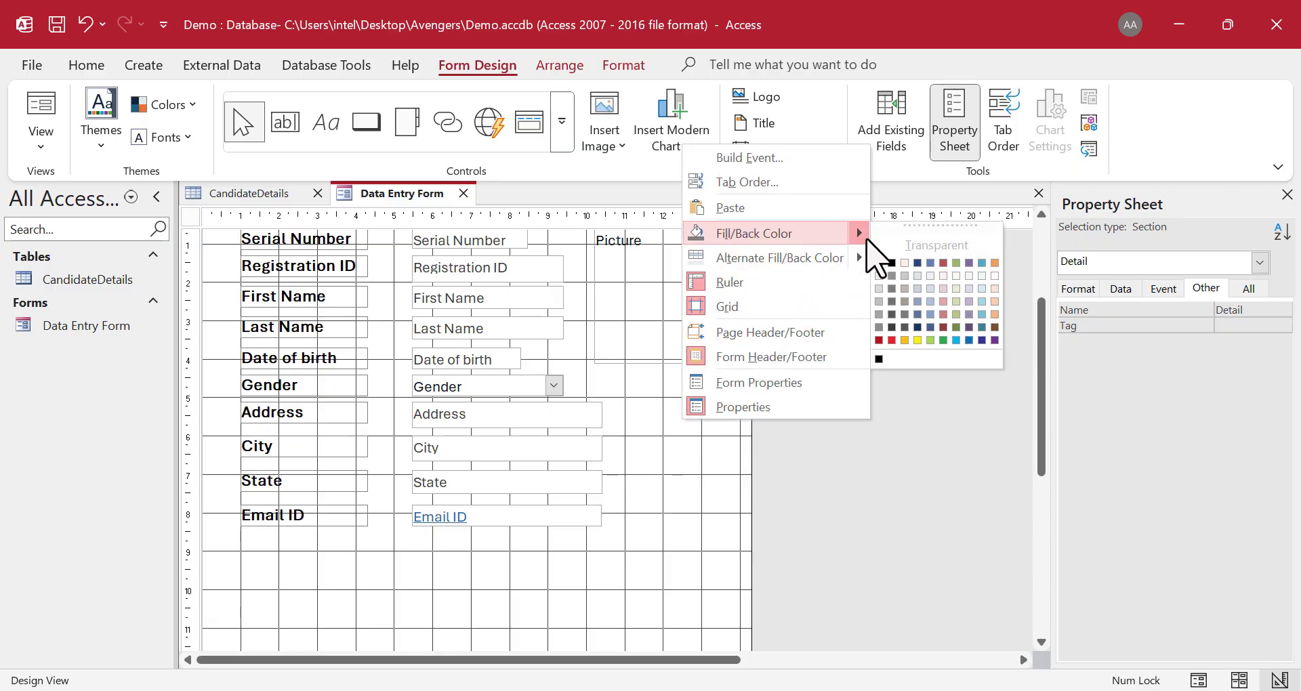
left_click(994, 287)
scroll(580, 427, "up", 3)
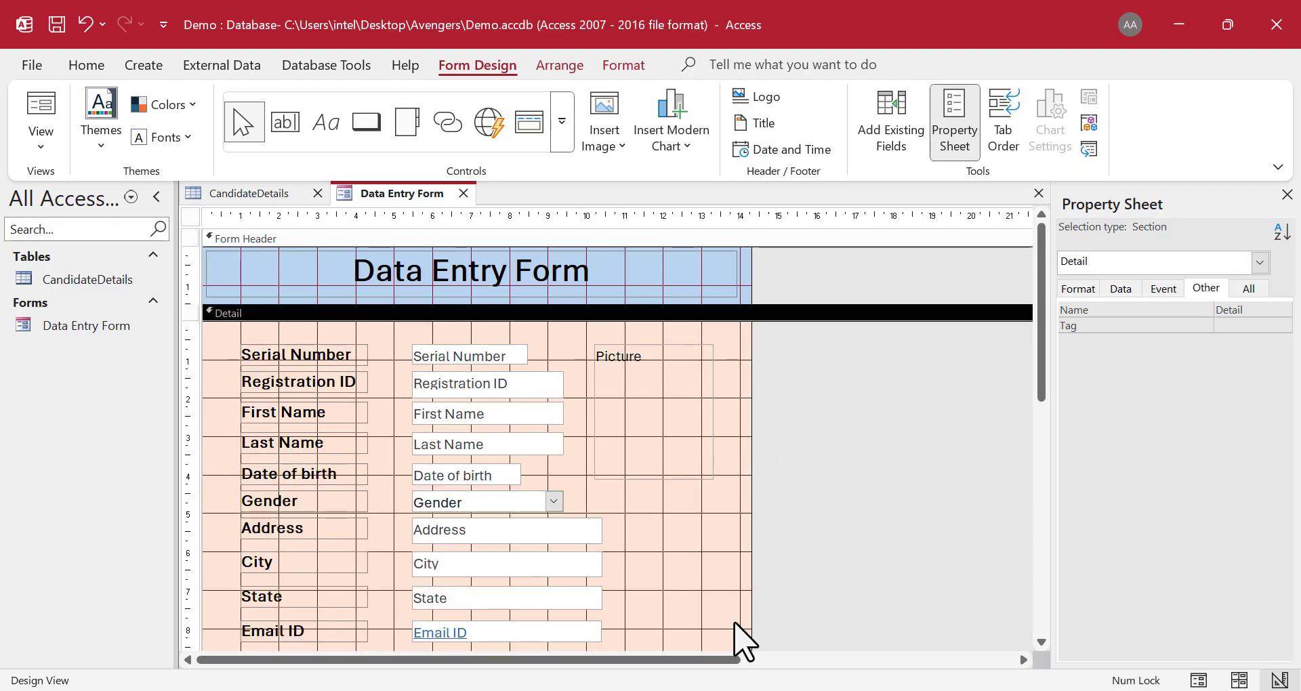
- Set the font of the form title and all labels and field boxes to Times New Roman
left_click_drag(734, 639, 223, 248)
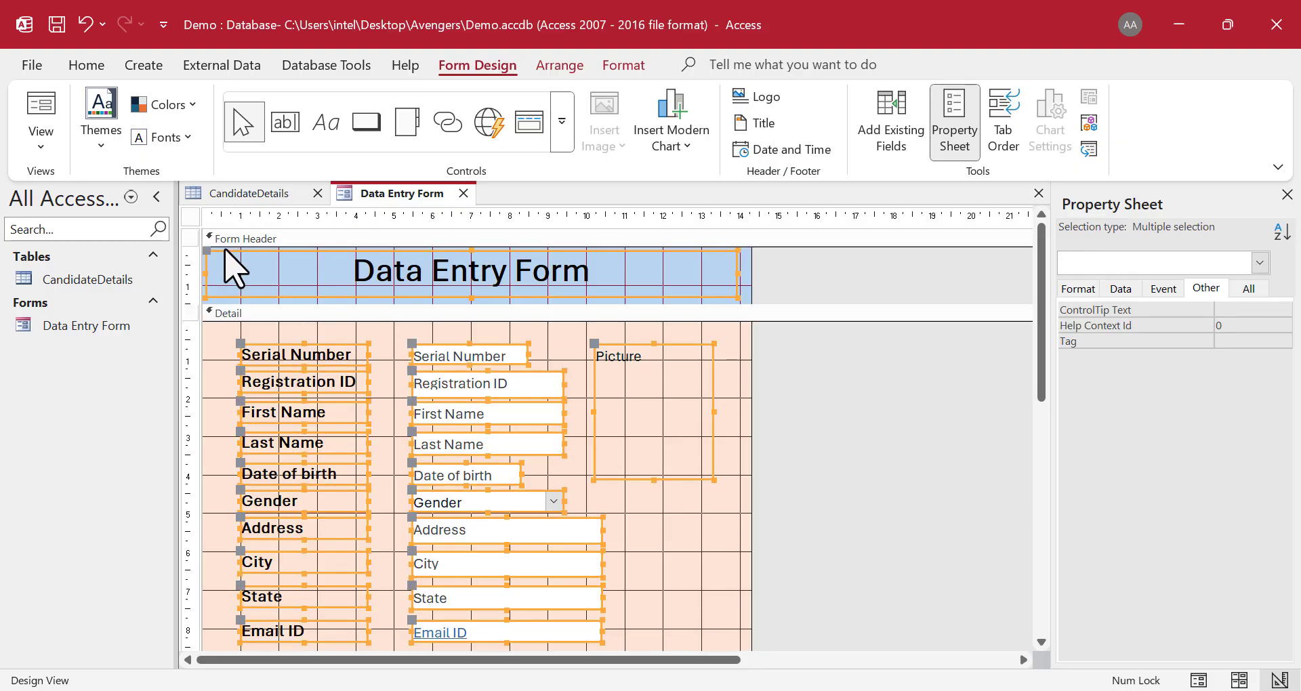
left_click(94, 67)
left_click(1025, 96)
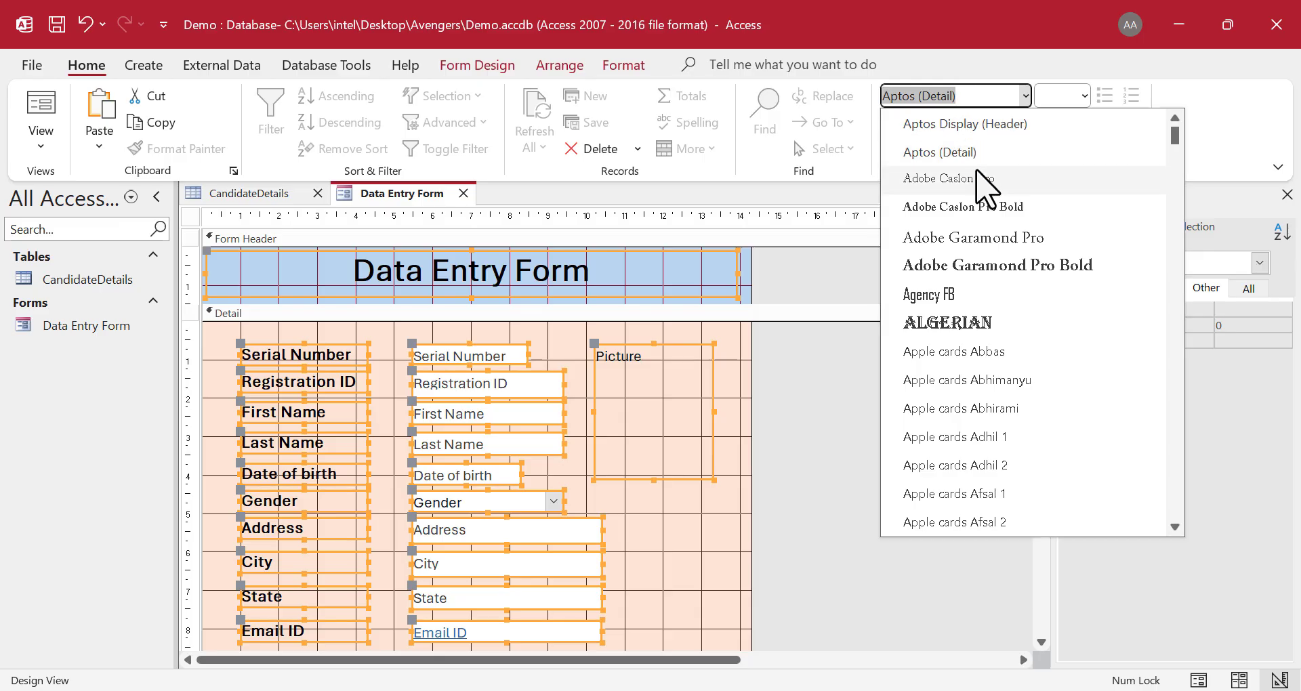
type("Times New Roman")
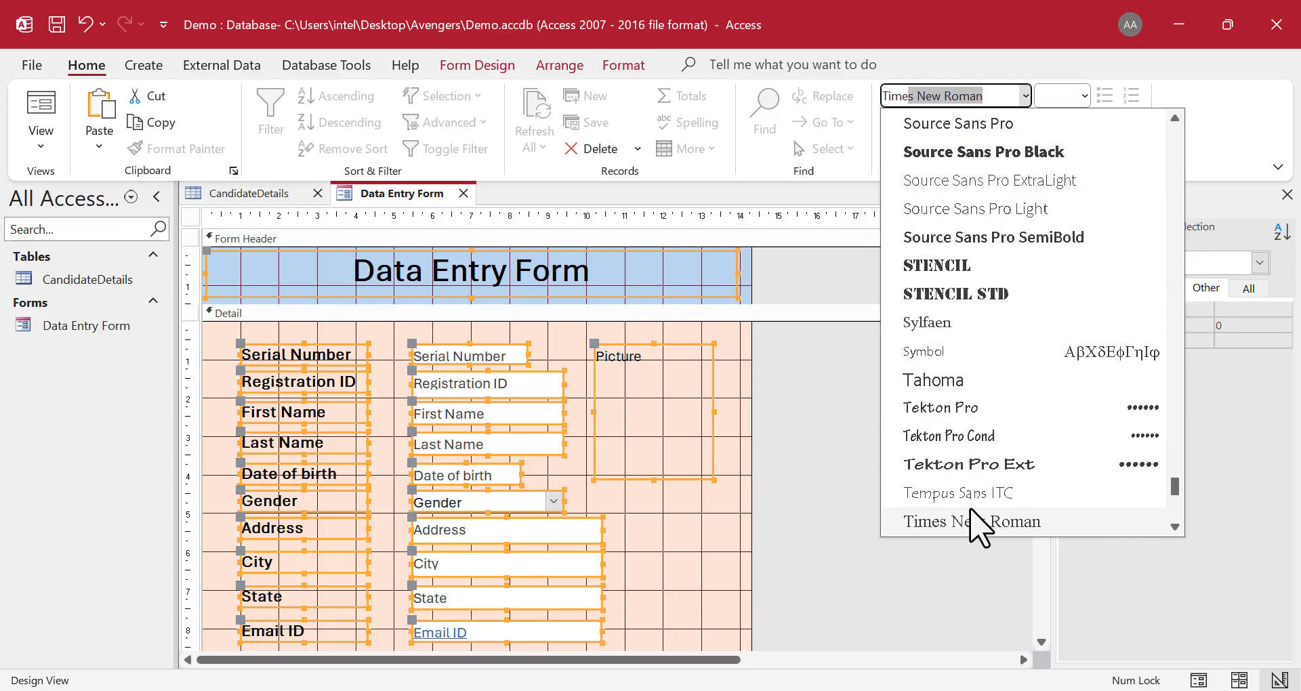
left_click(976, 523)
left_click(682, 527)
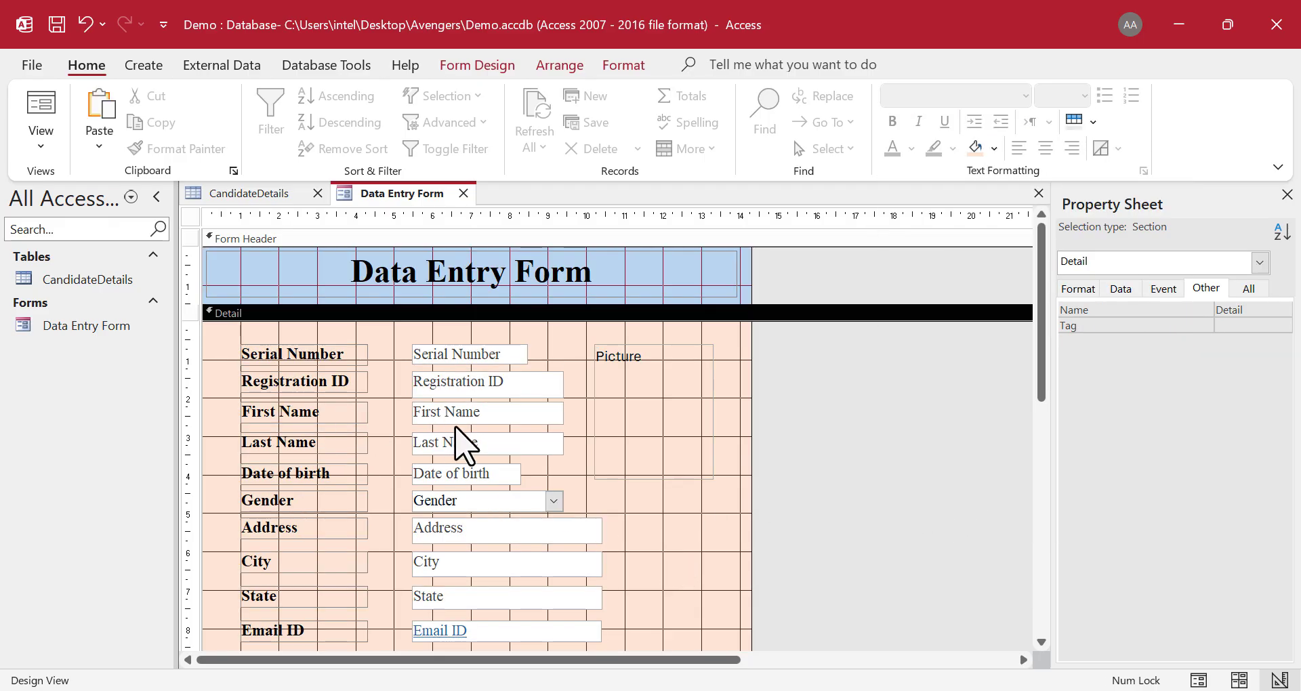
scroll(474, 475, "down", 2)
scroll(516, 537, "up", 2)
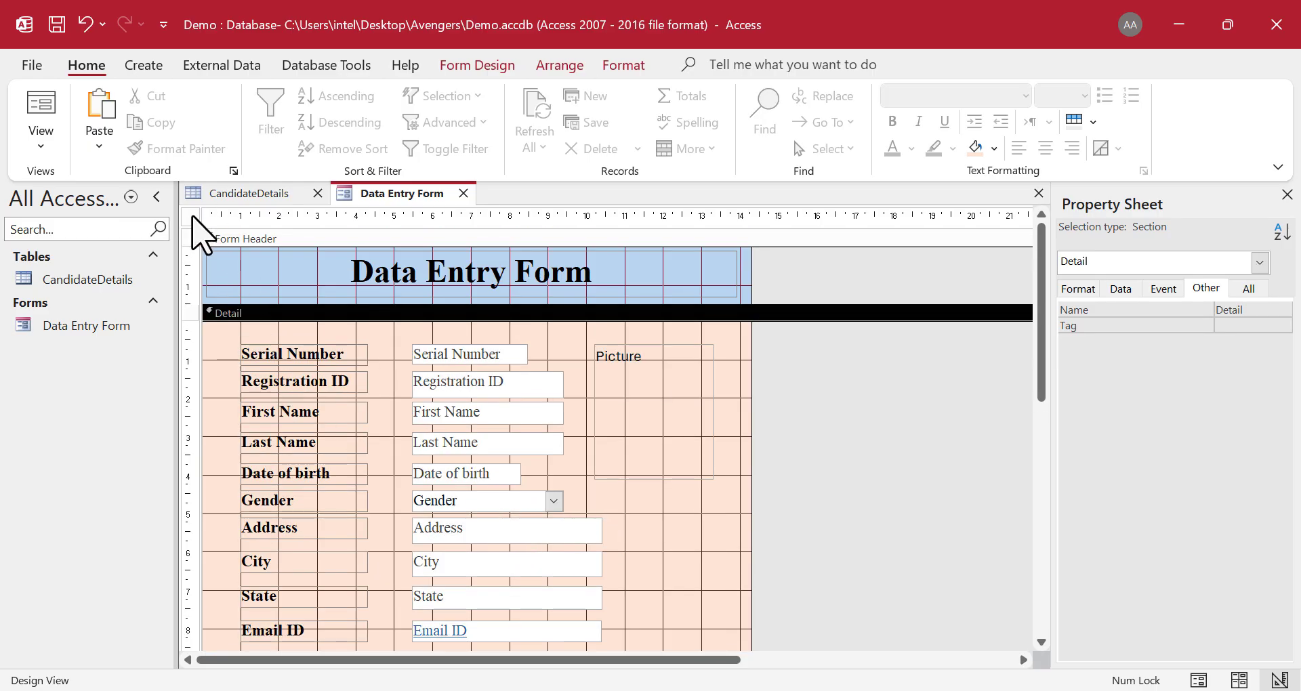
- Set the whole form's Pop Up property to Yes, and save and close the form
left_click(191, 215)
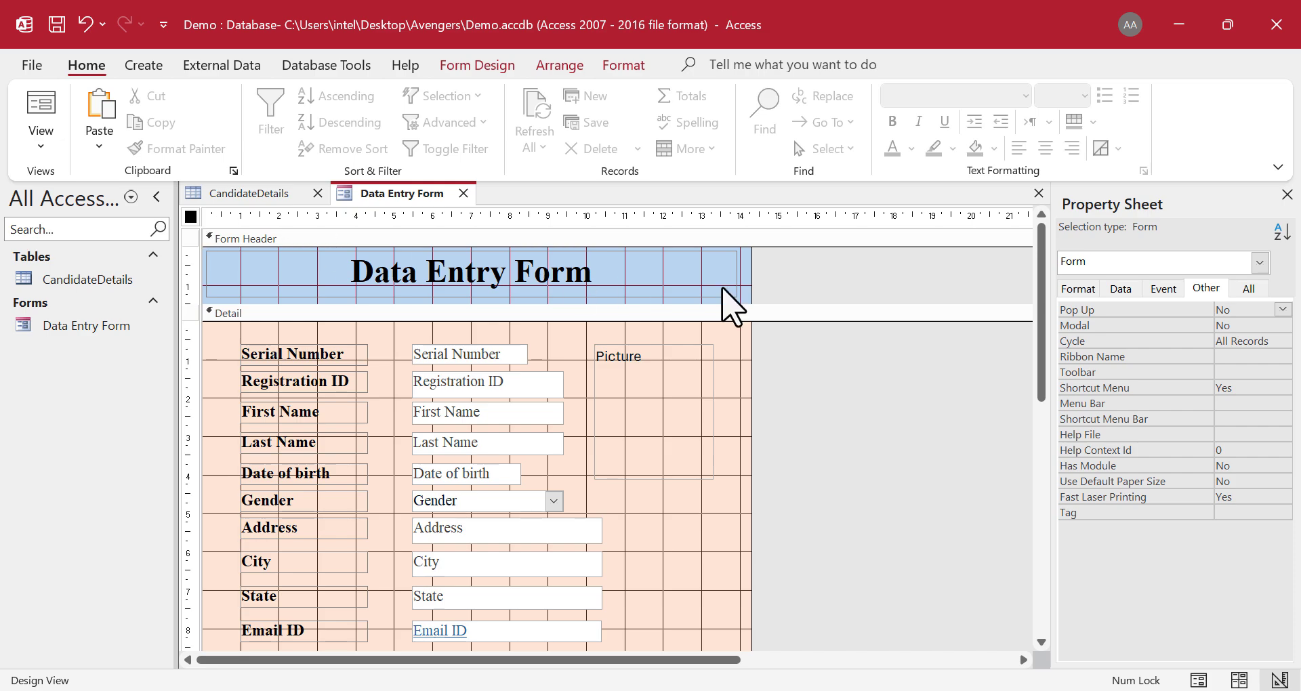
left_click(1282, 311)
left_click(1250, 326)
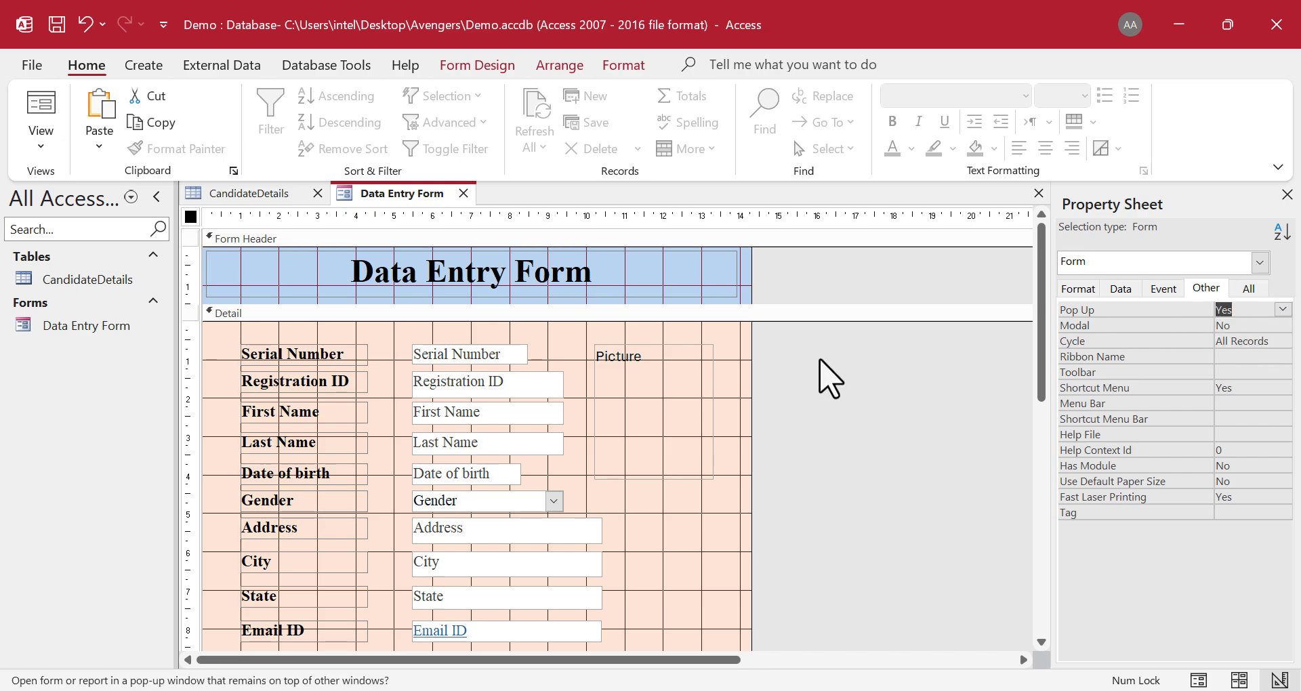
right_click(417, 195)
left_click(447, 212)
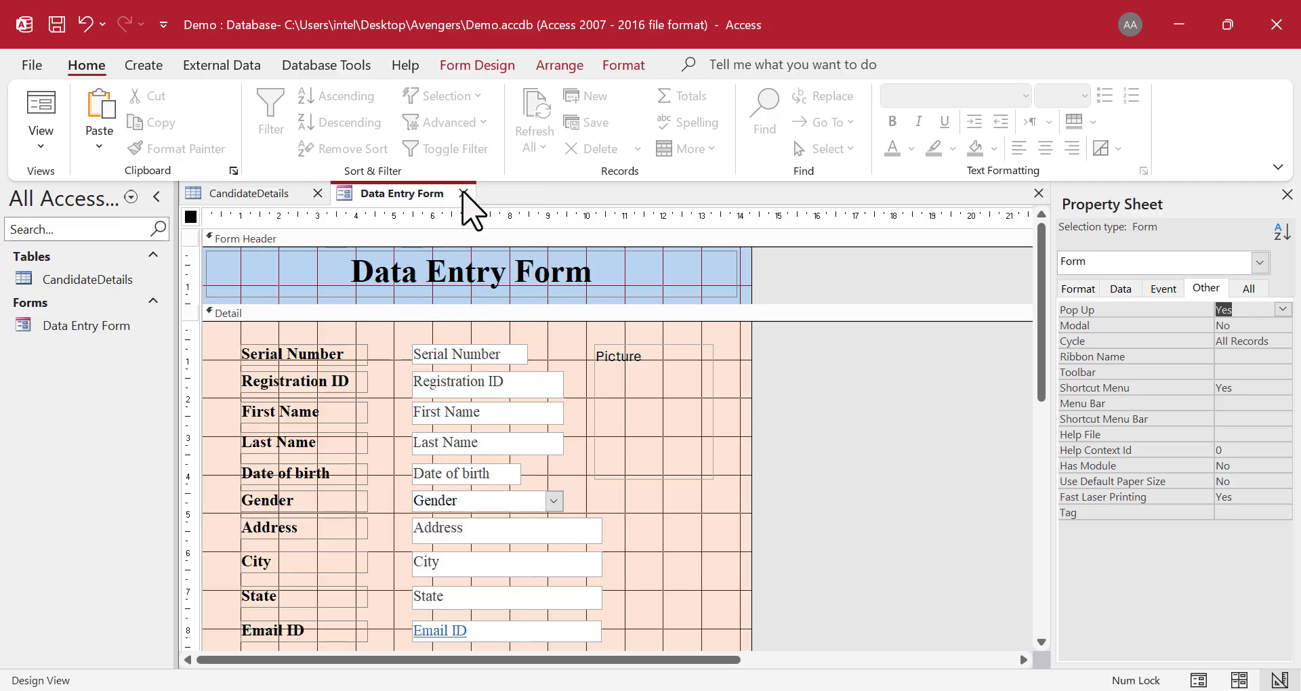
left_click(464, 194)
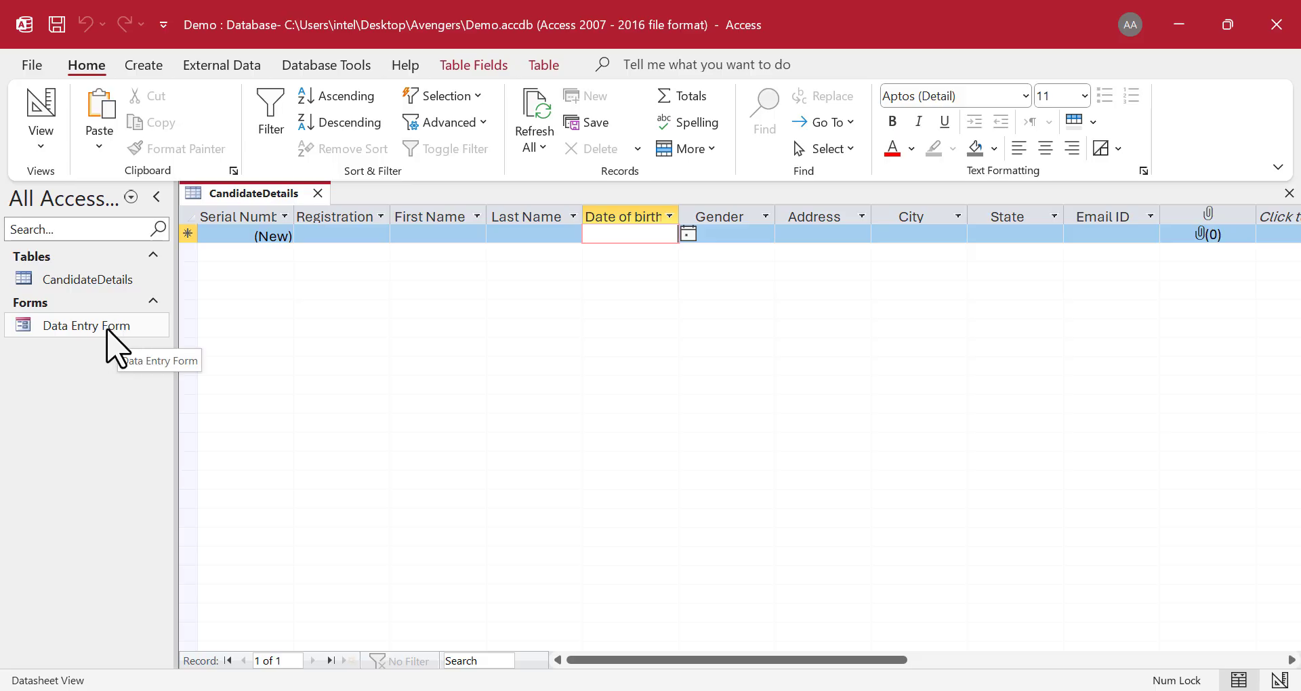
- Open the Data Entry Form to check it as a pop-up window, and close it
double_click(139, 328)
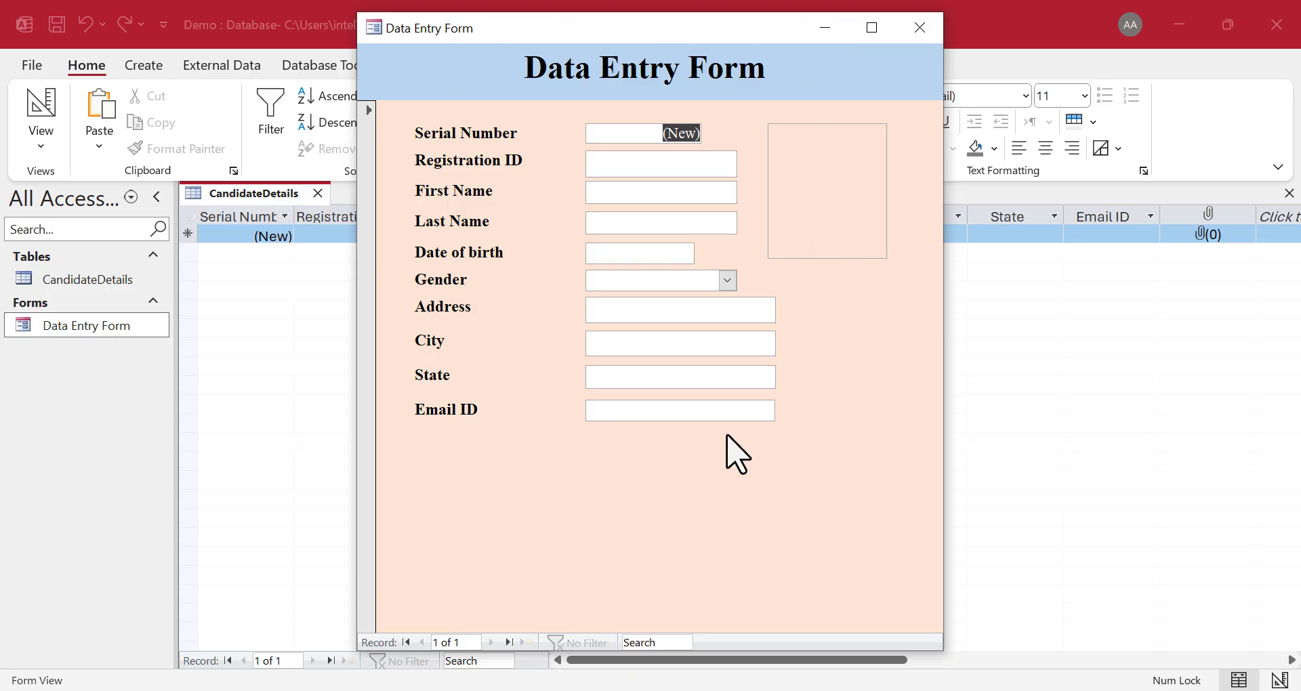
left_click(921, 30)
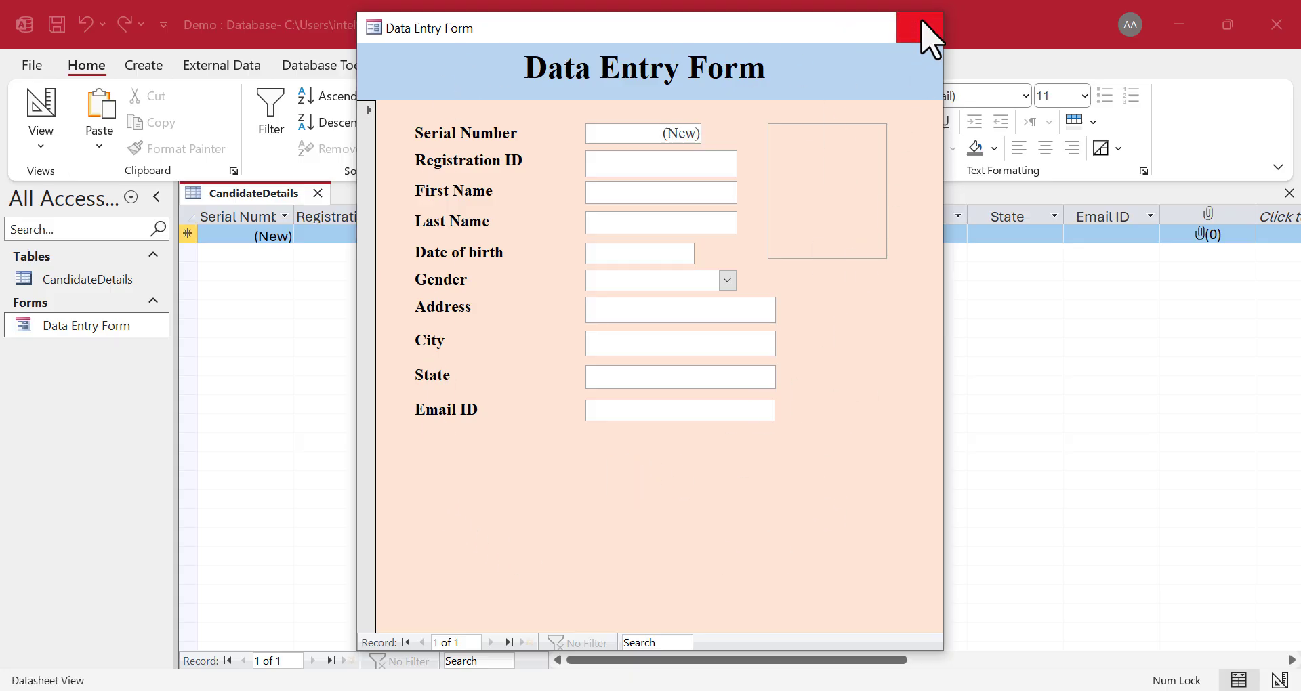
- Open the Data Entry Form in Design View and place a command button below the Email ID label
right_click(124, 328)
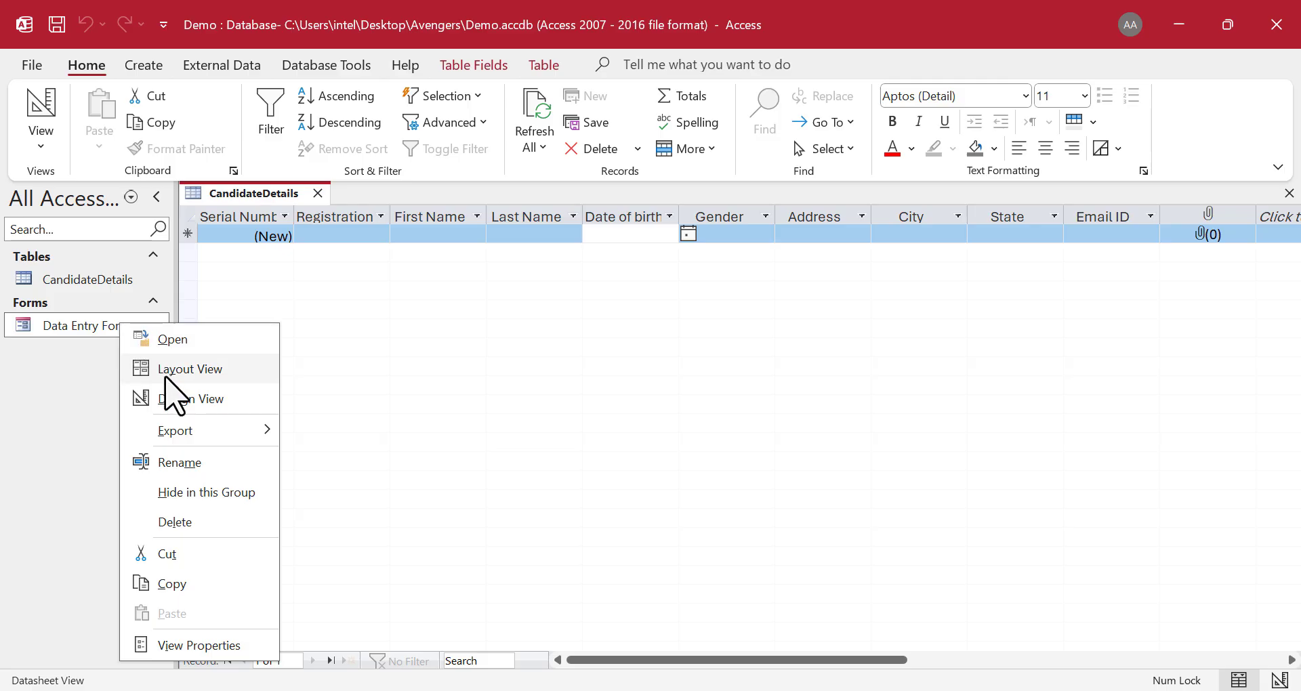
left_click(231, 402)
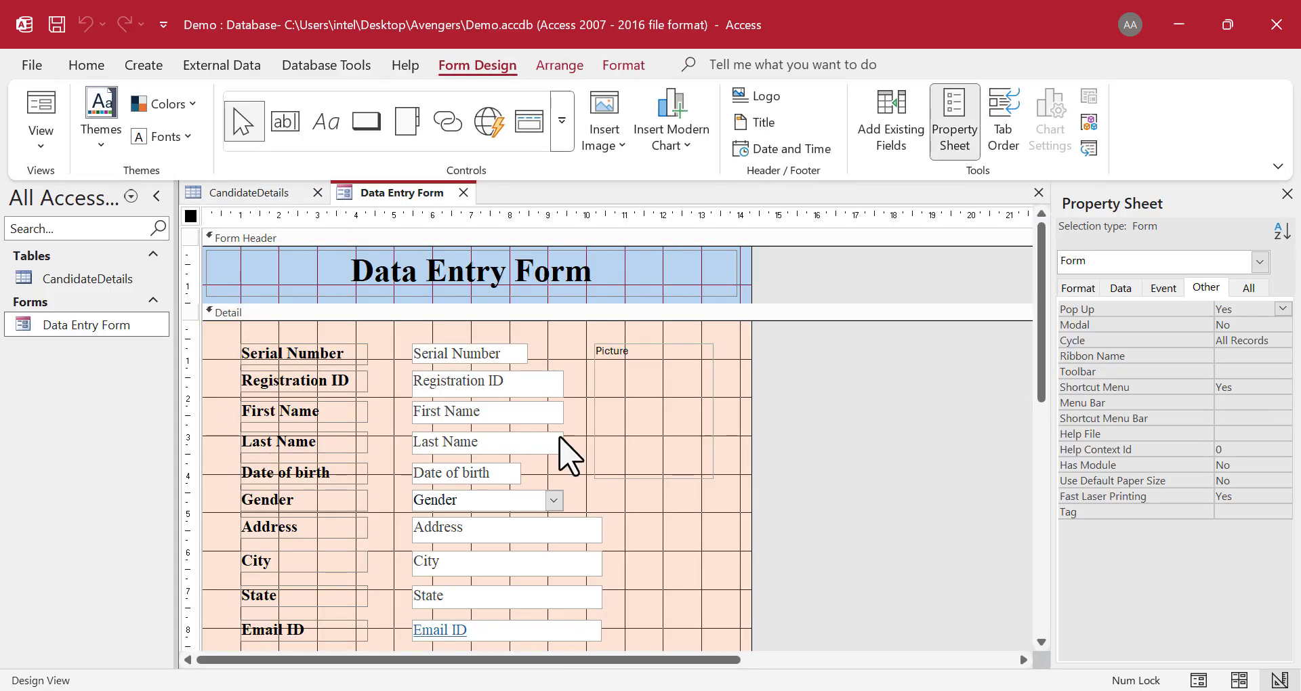
scroll(569, 474, "down", 5)
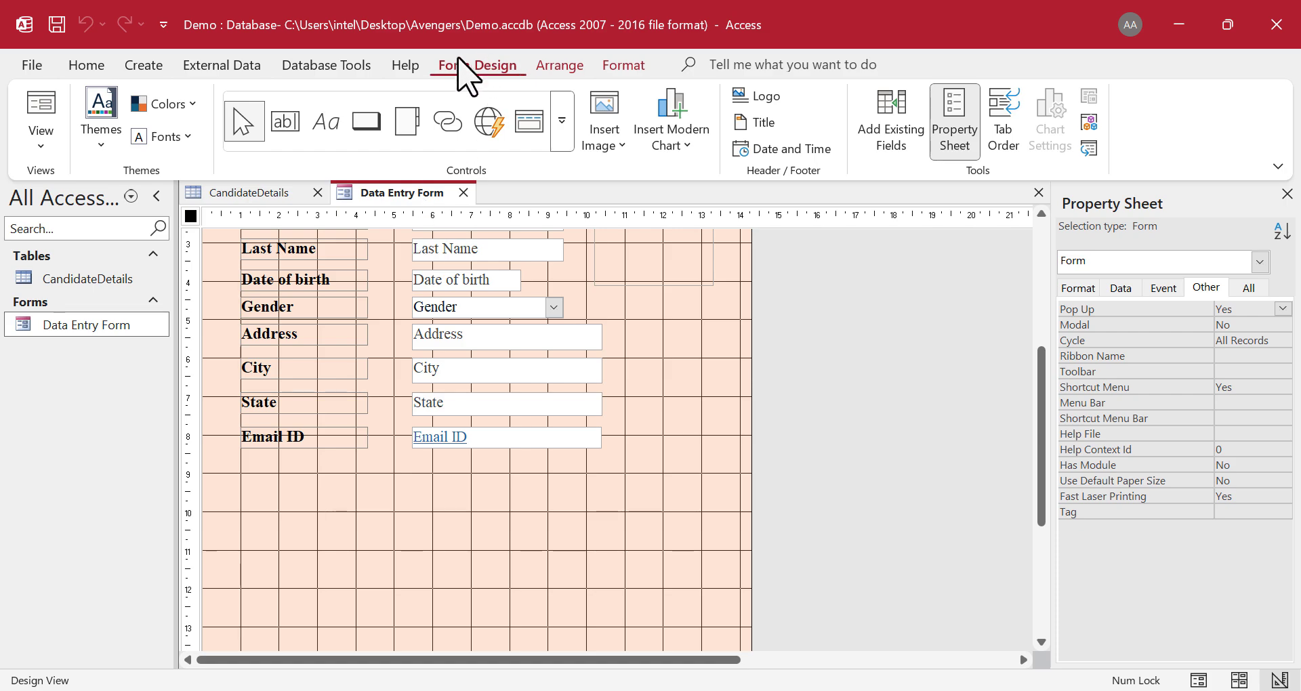
left_click(365, 123)
left_click(252, 480)
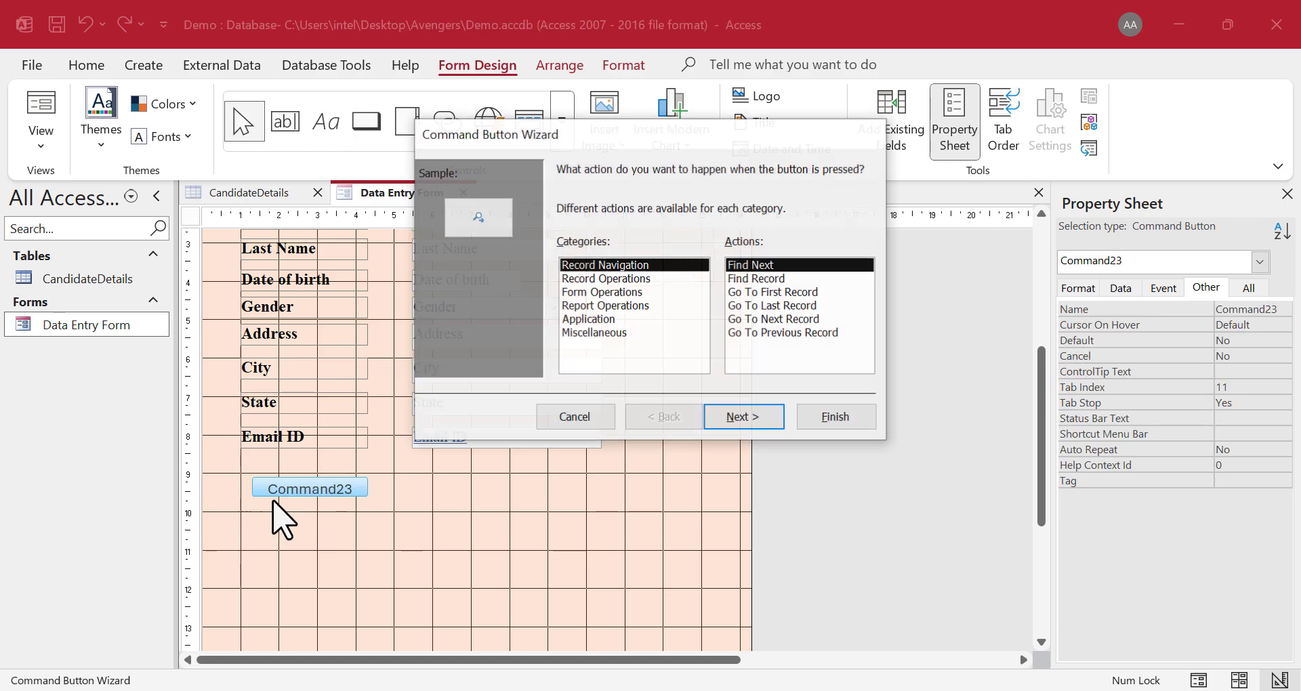
- Set the button to the Add New Record operation with the text New, and size it to about two by one grid squares
left_click(640, 280)
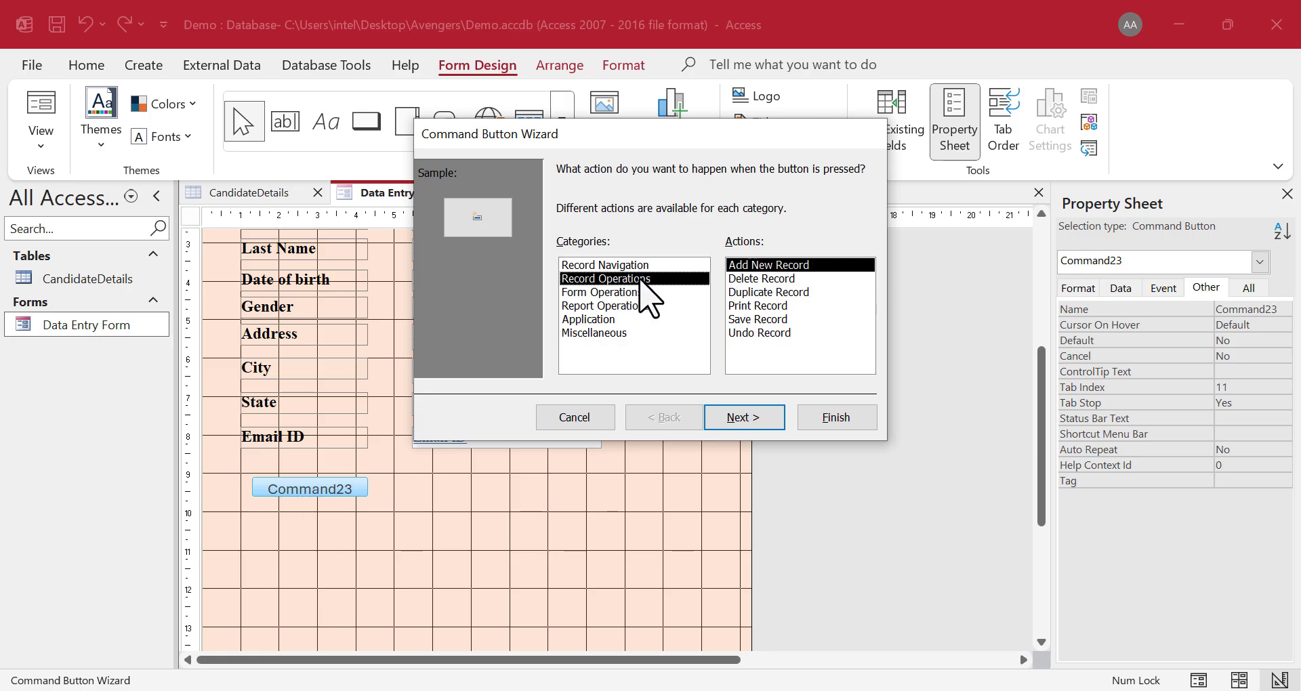
left_click(766, 420)
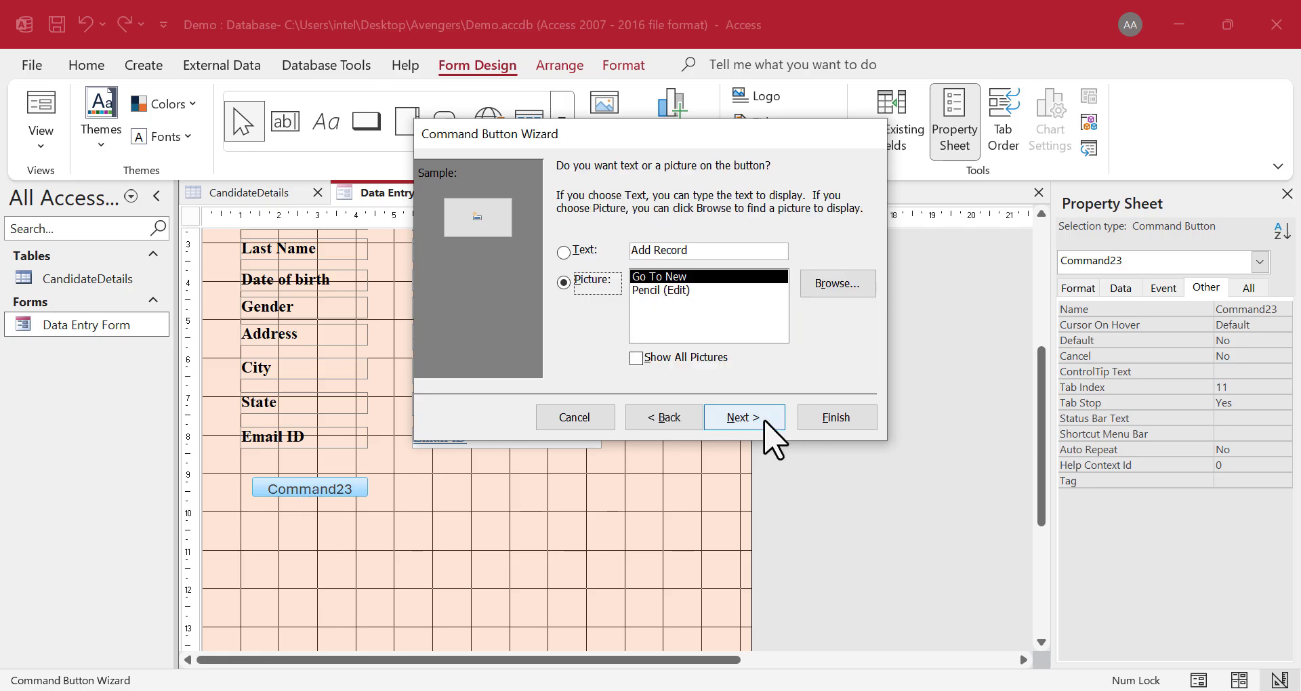
left_click(563, 253)
left_click_drag(699, 254, 610, 250)
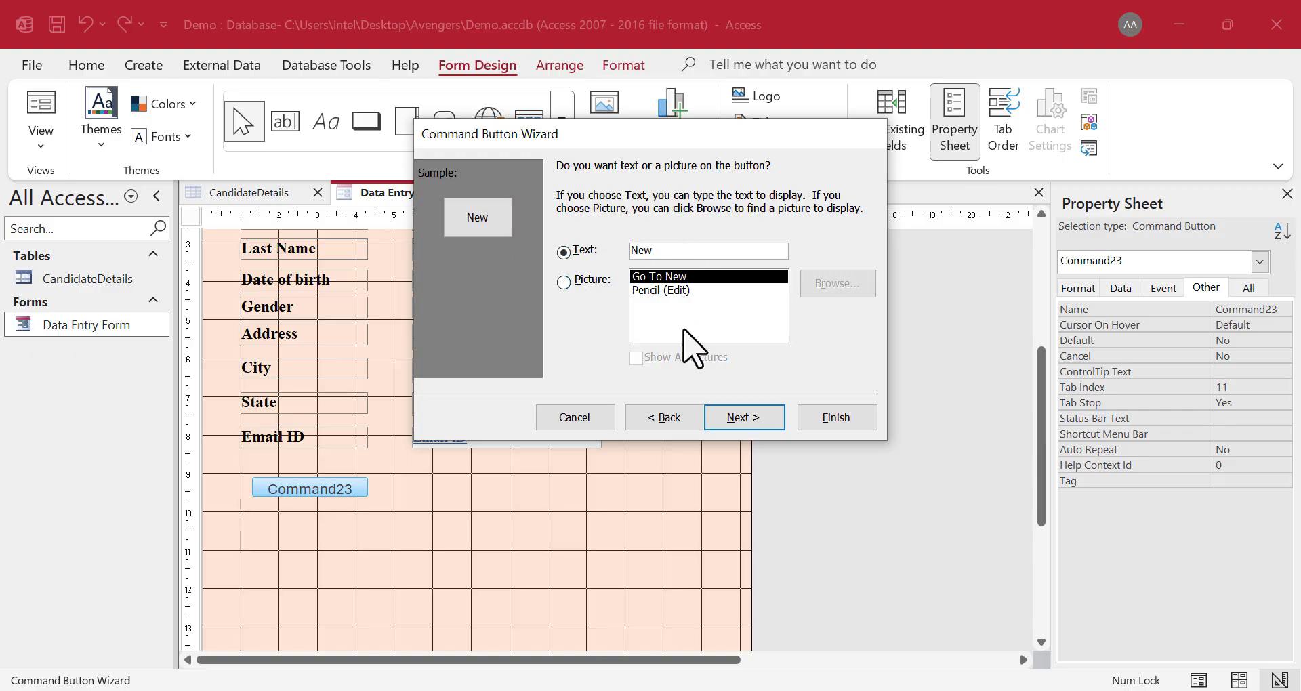
left_click(813, 416)
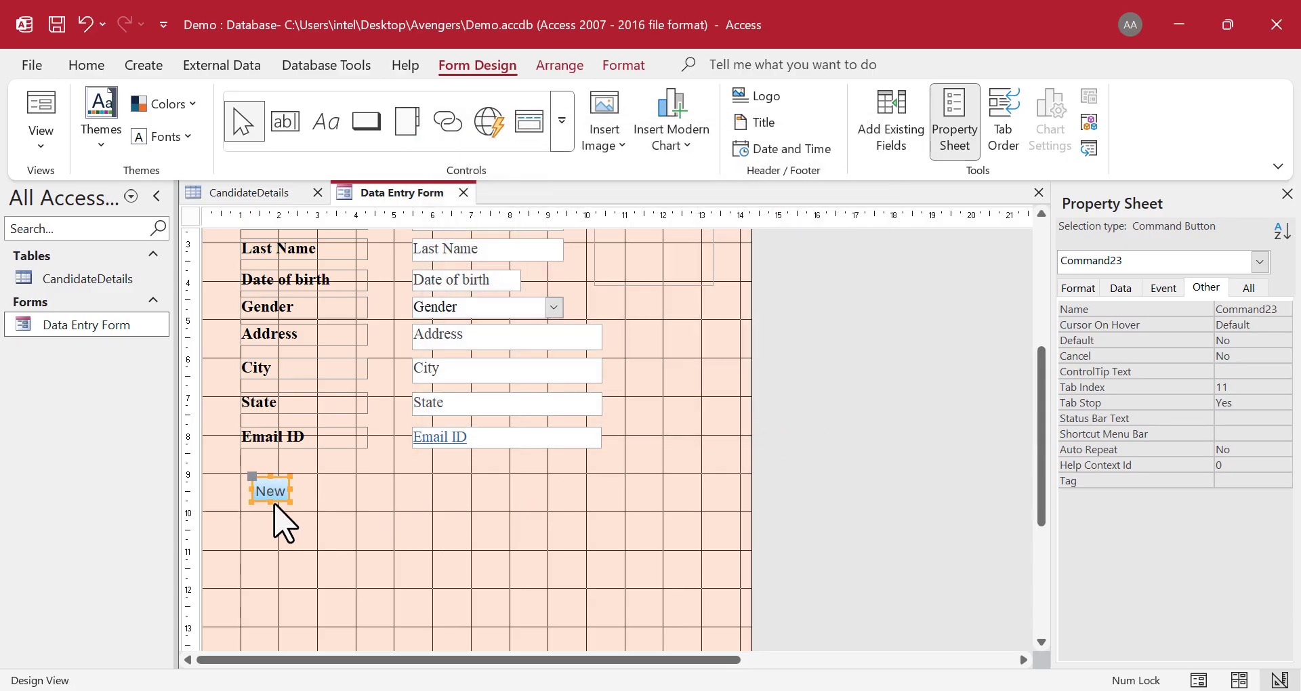
left_click_drag(274, 474, 317, 512)
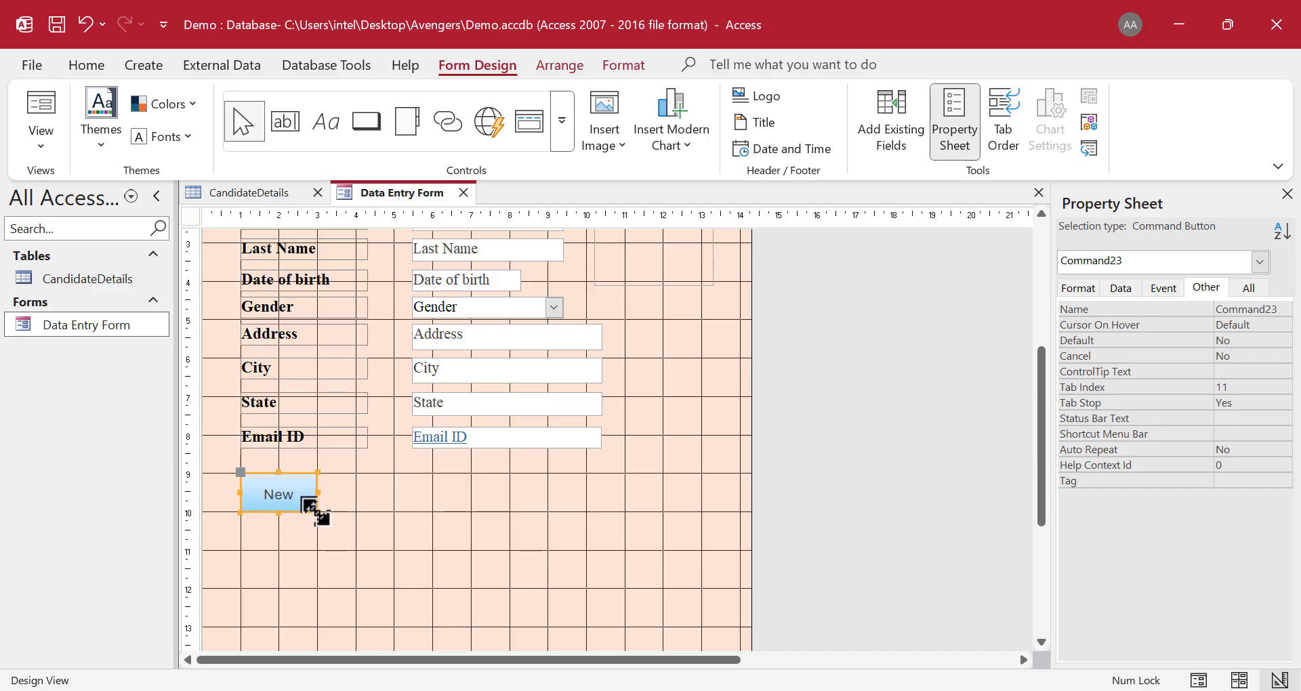
- Add a Save Record command button with the text Save beside the New button, sized to about two by one grid squares
left_click(369, 129)
left_click(363, 494)
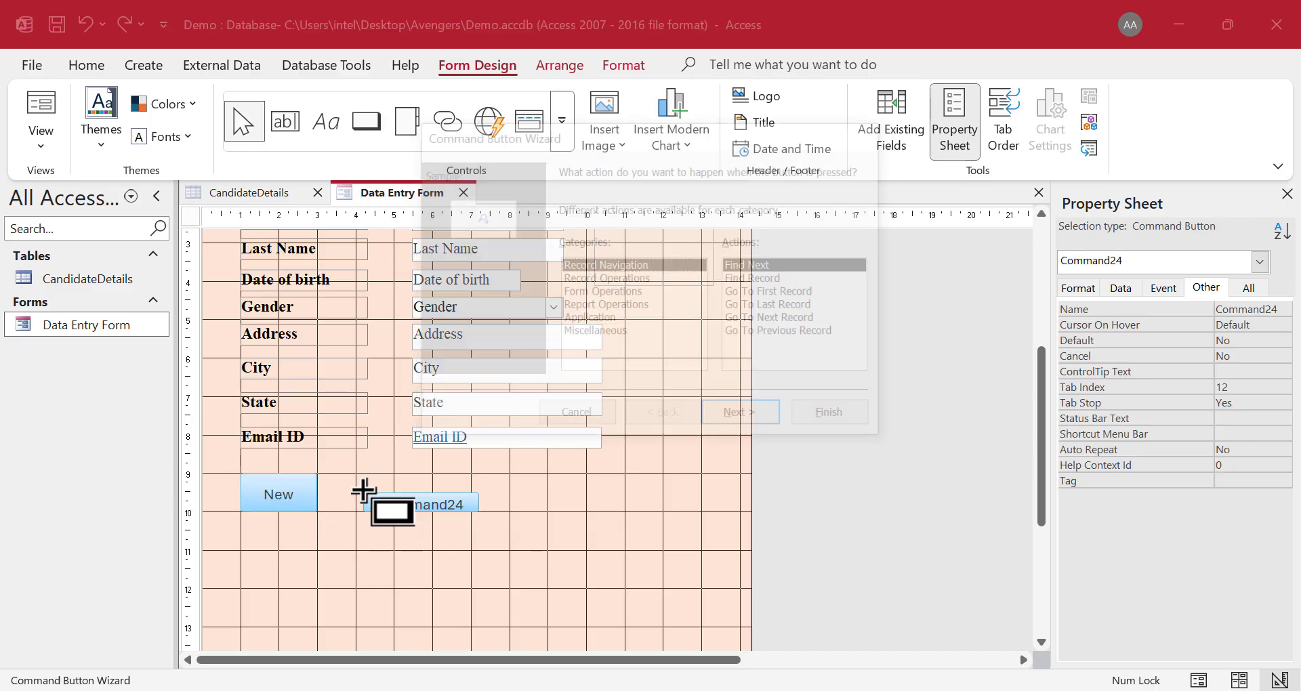
left_click(623, 279)
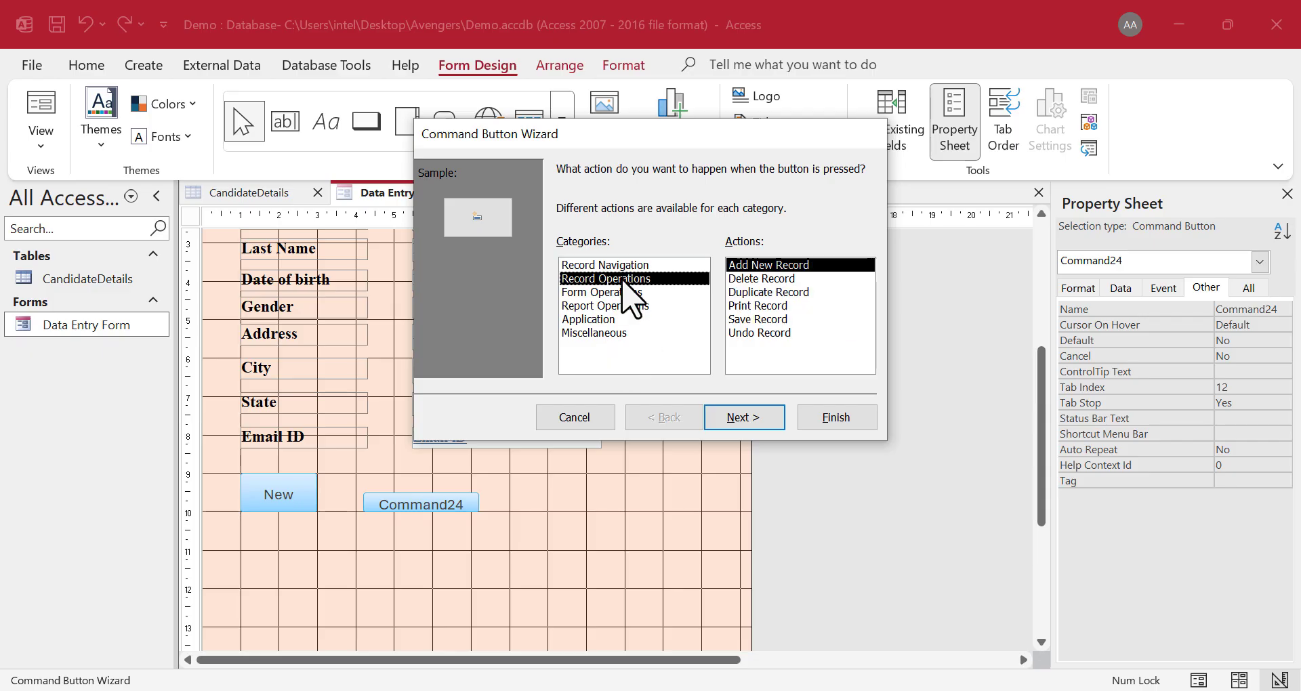
left_click(774, 319)
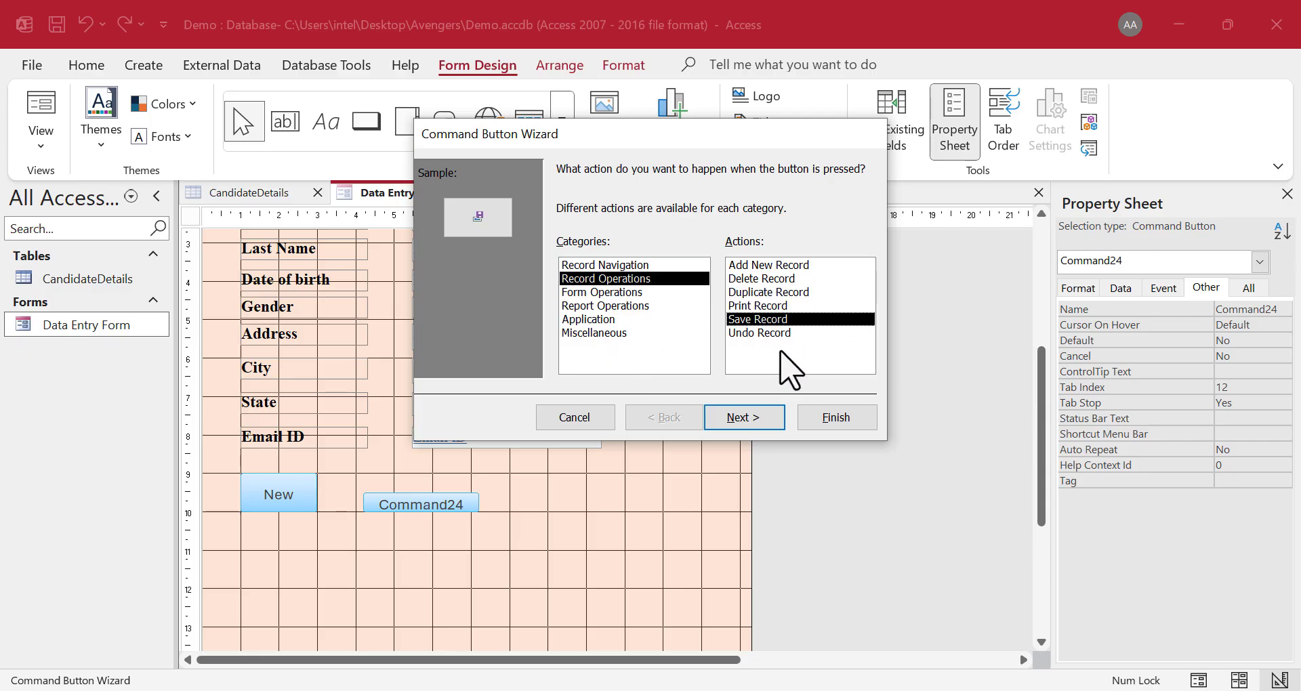
left_click(765, 418)
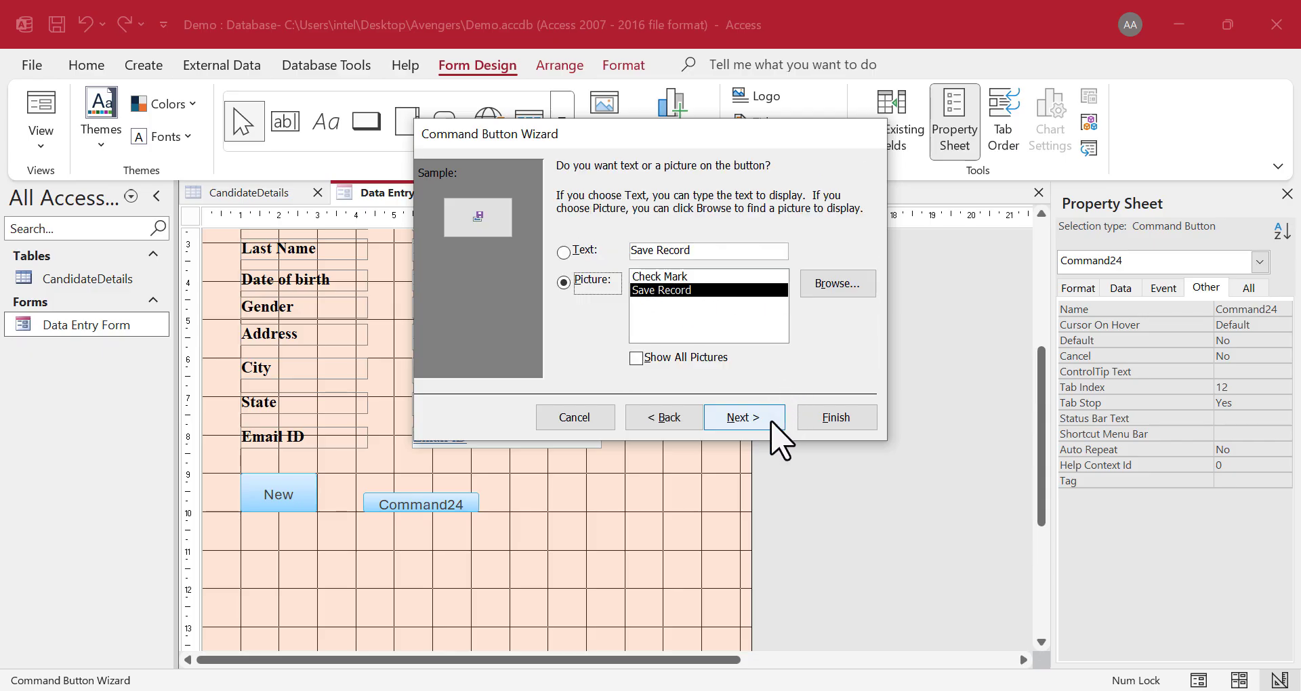
left_click(564, 253)
left_click_drag(655, 254, 713, 254)
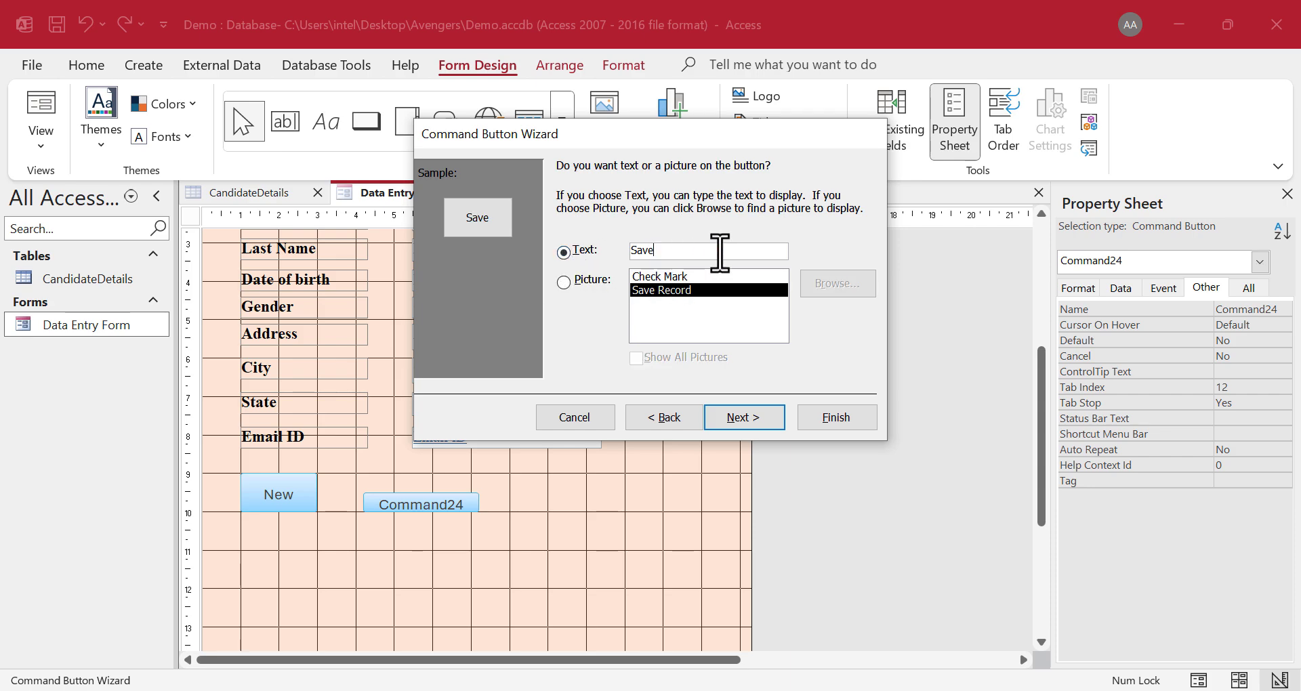
left_click(831, 418)
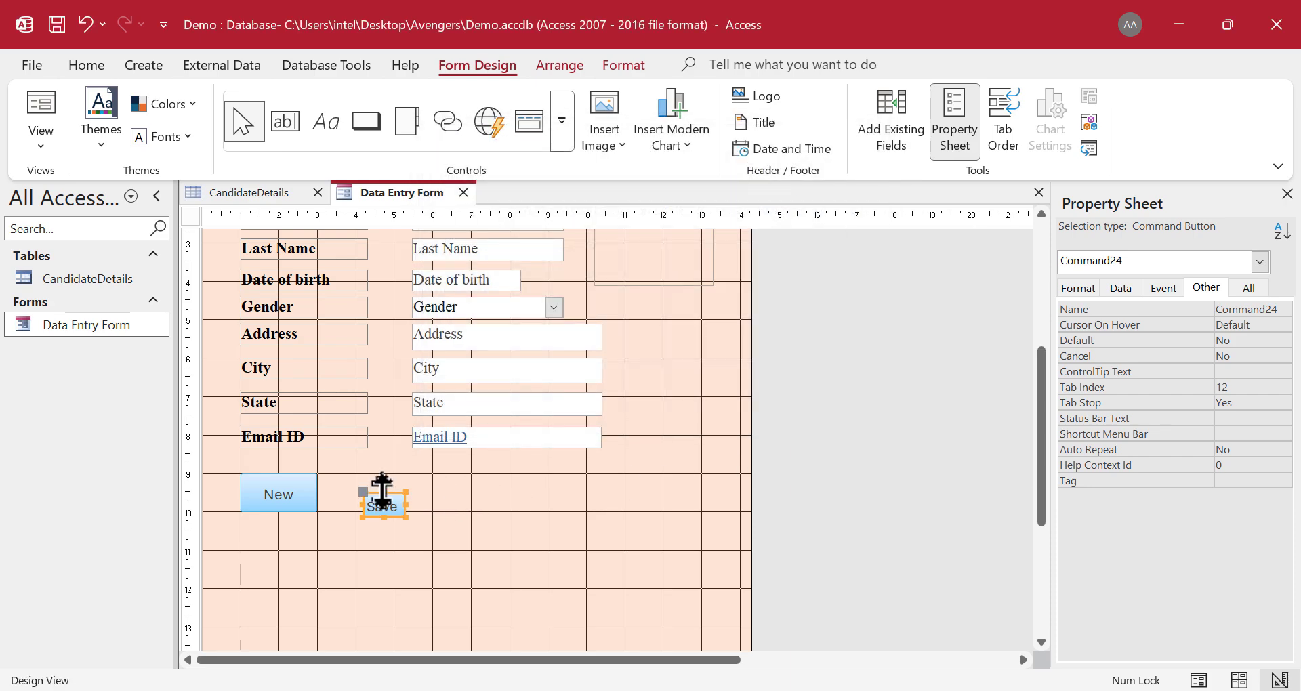
left_click_drag(400, 500, 434, 513)
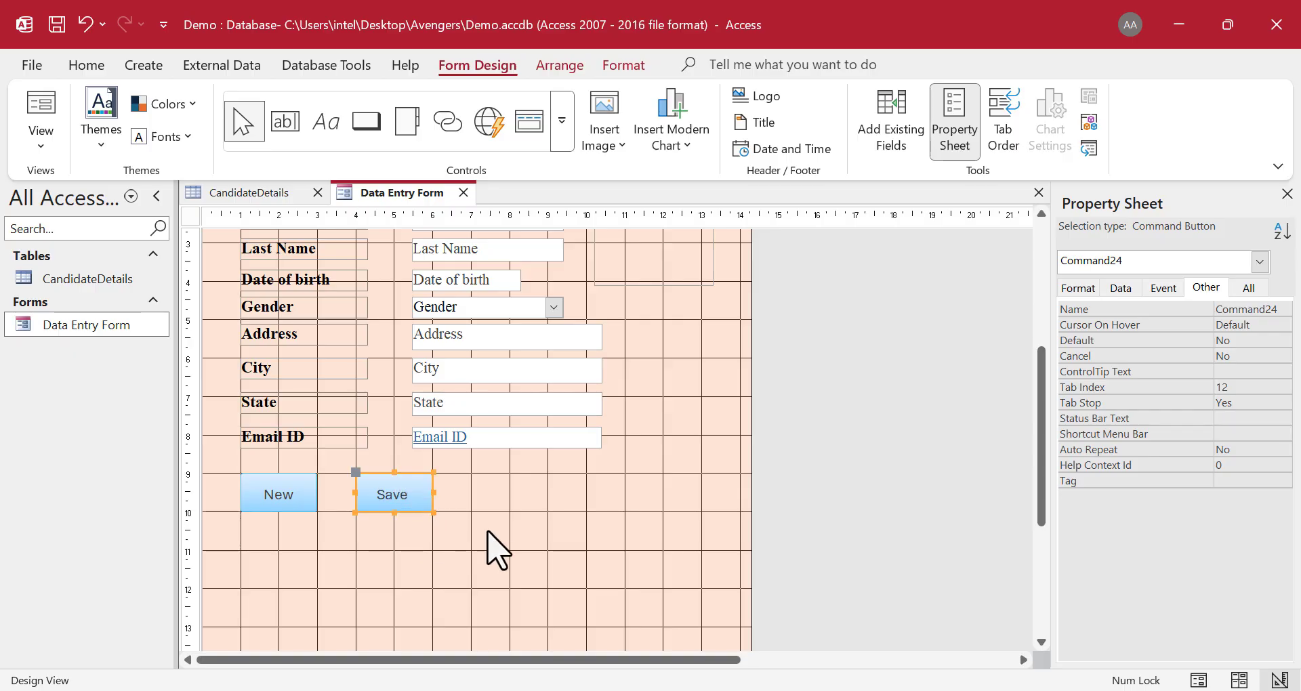
- Add a Delete Record command button with the text Delete beside the Save button, sized to about two by one grid squares
left_click(375, 130)
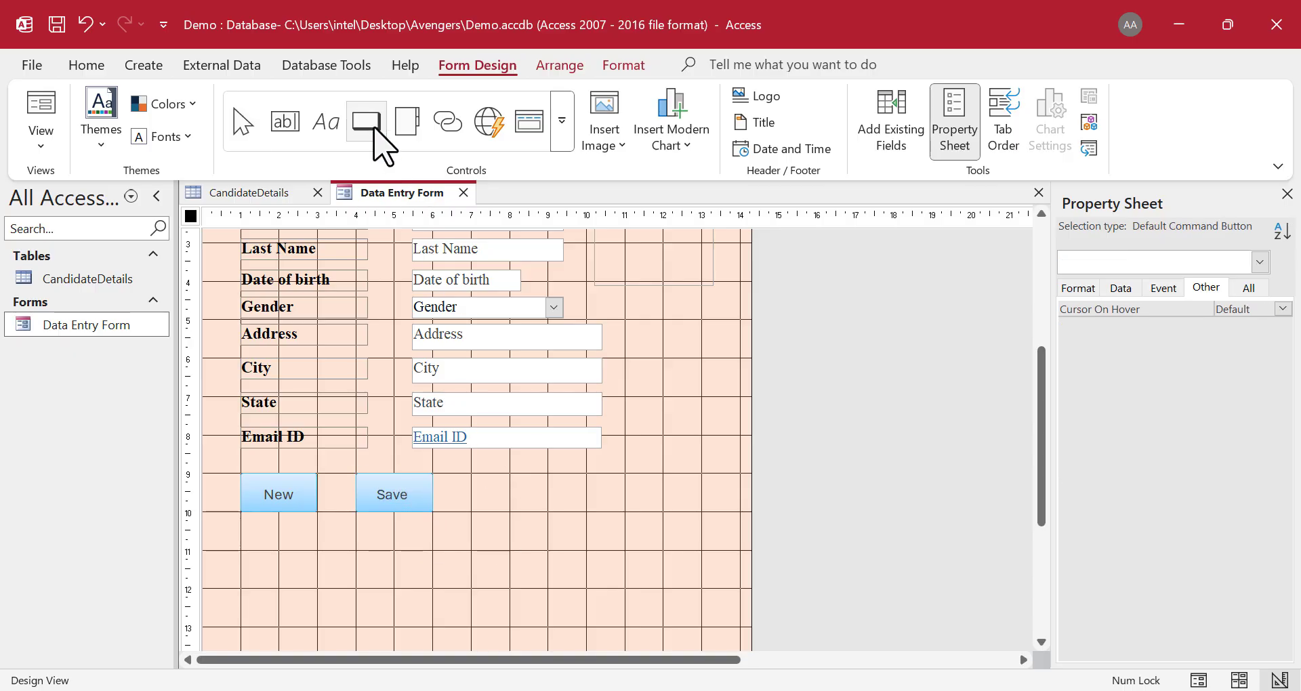
left_click(479, 485)
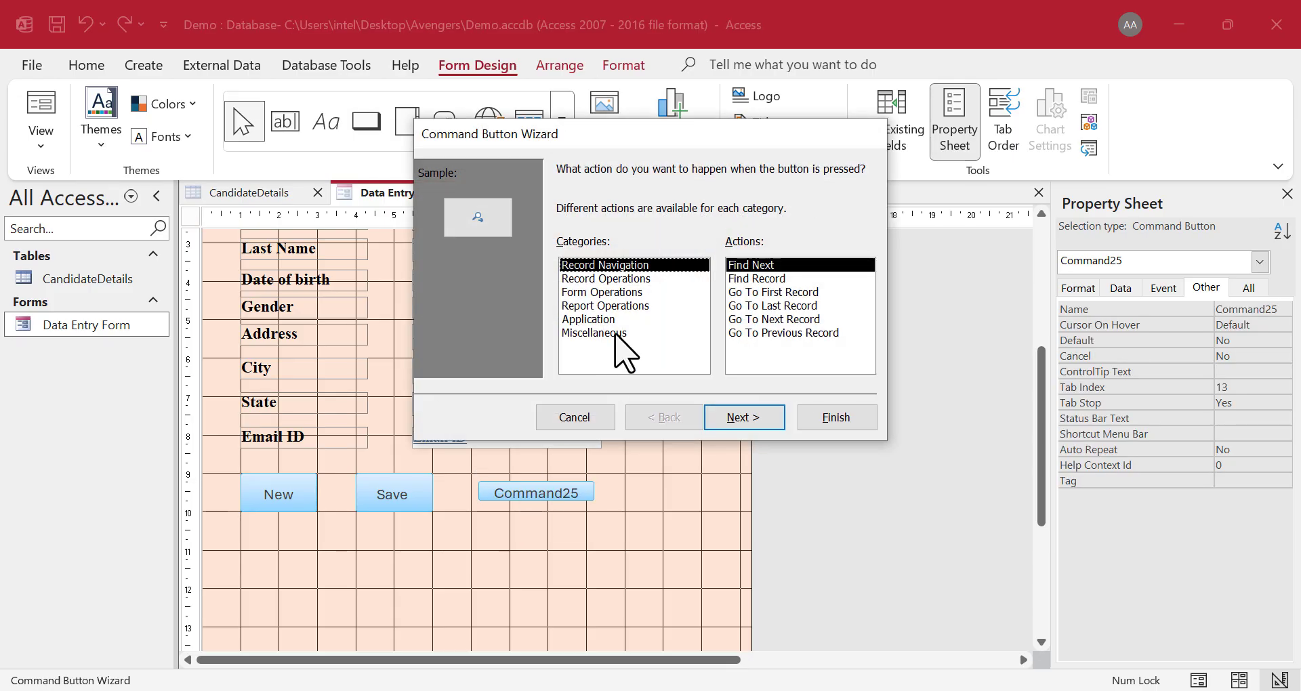
left_click(623, 278)
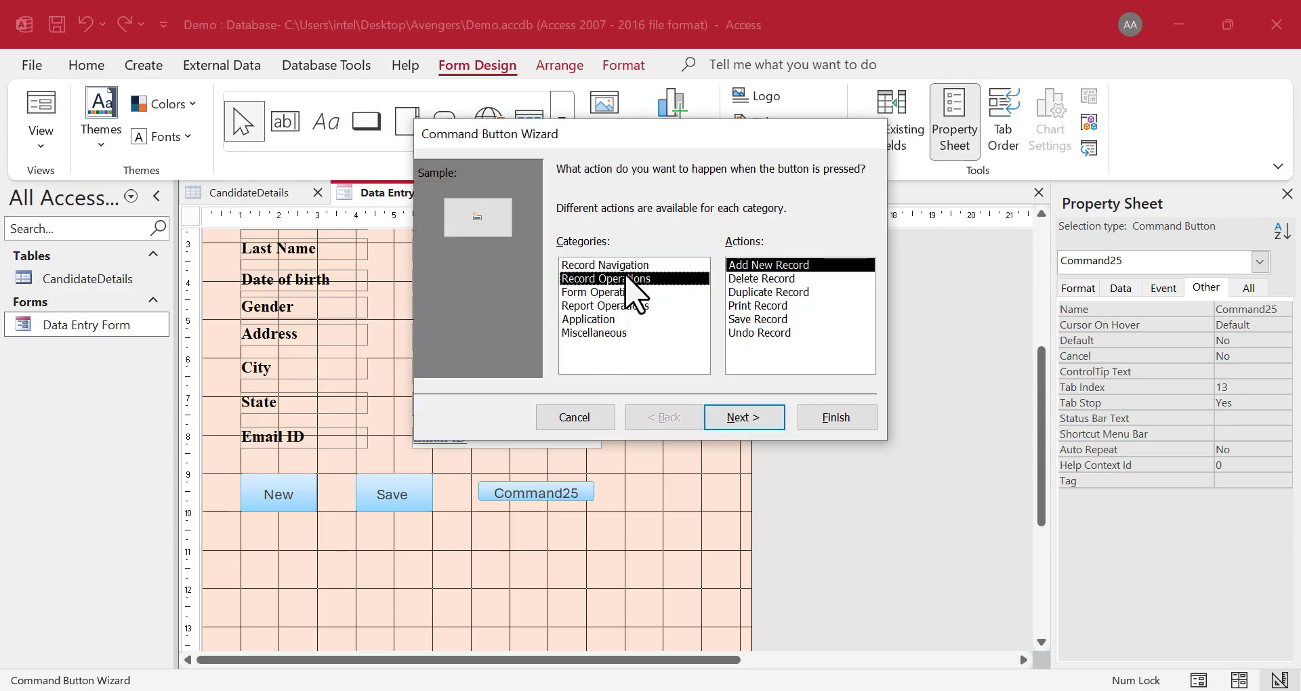
left_click(760, 278)
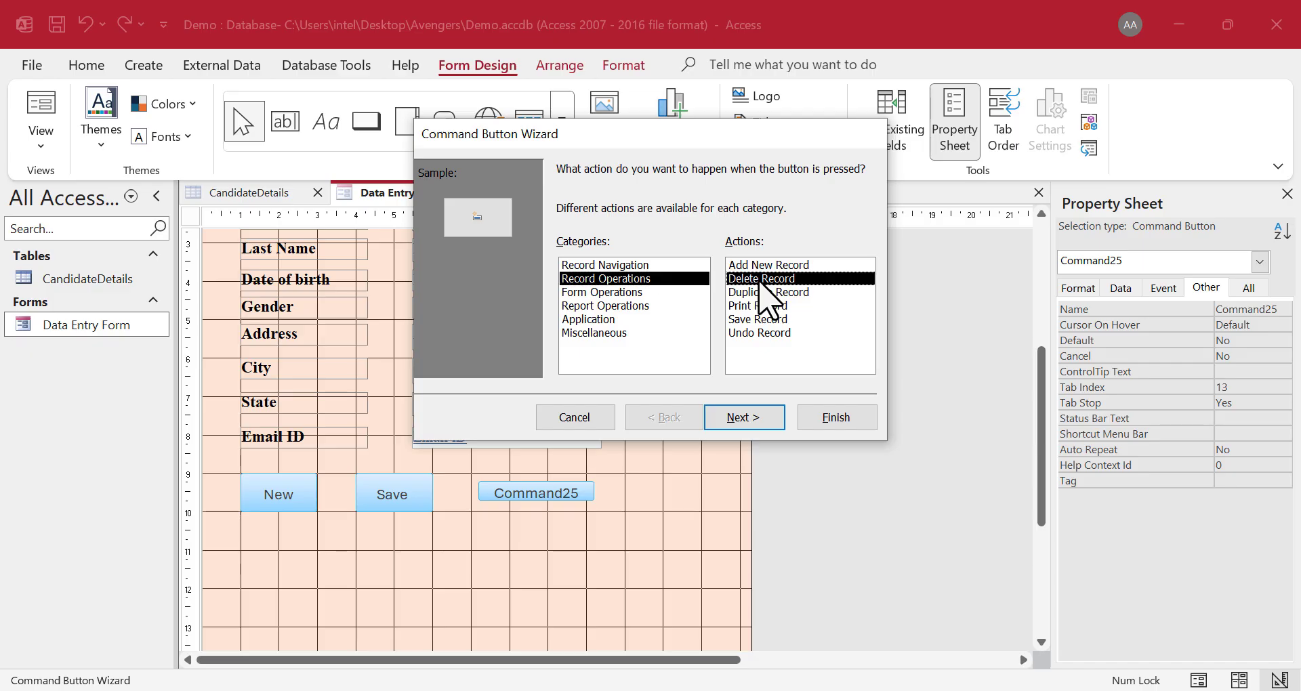
left_click(765, 420)
left_click(577, 251)
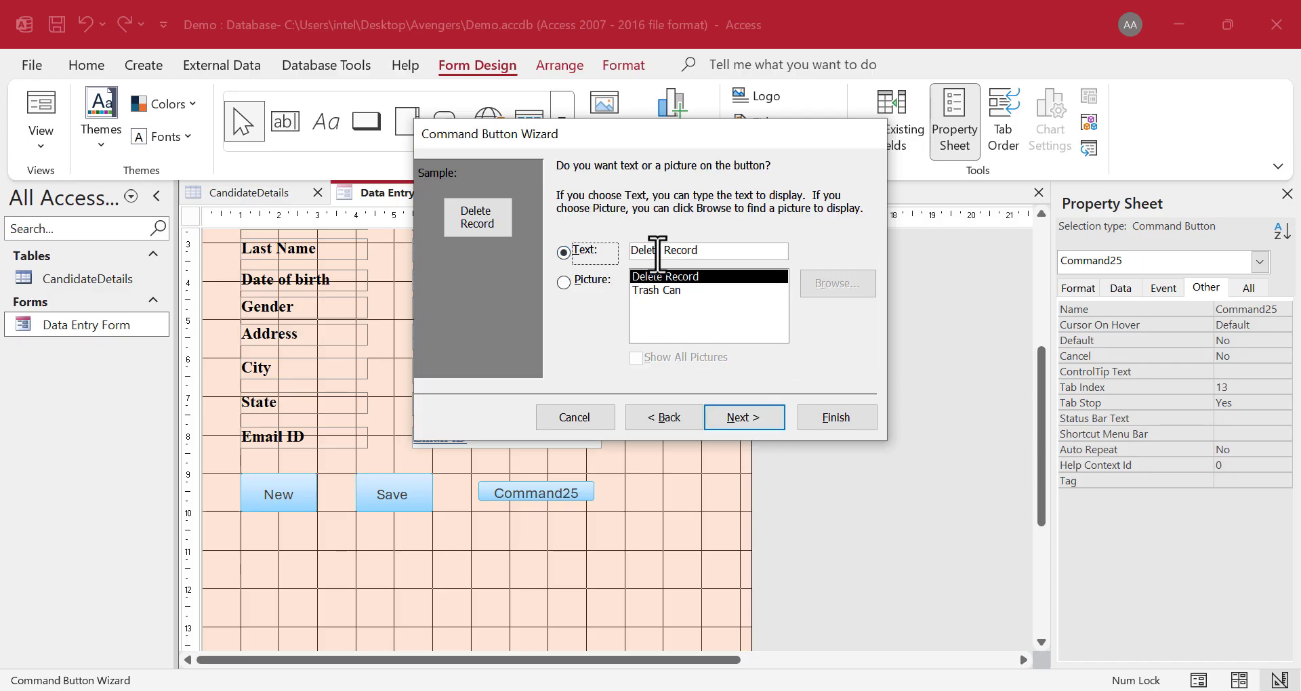
left_click_drag(664, 251, 741, 252)
key("BackSpace")
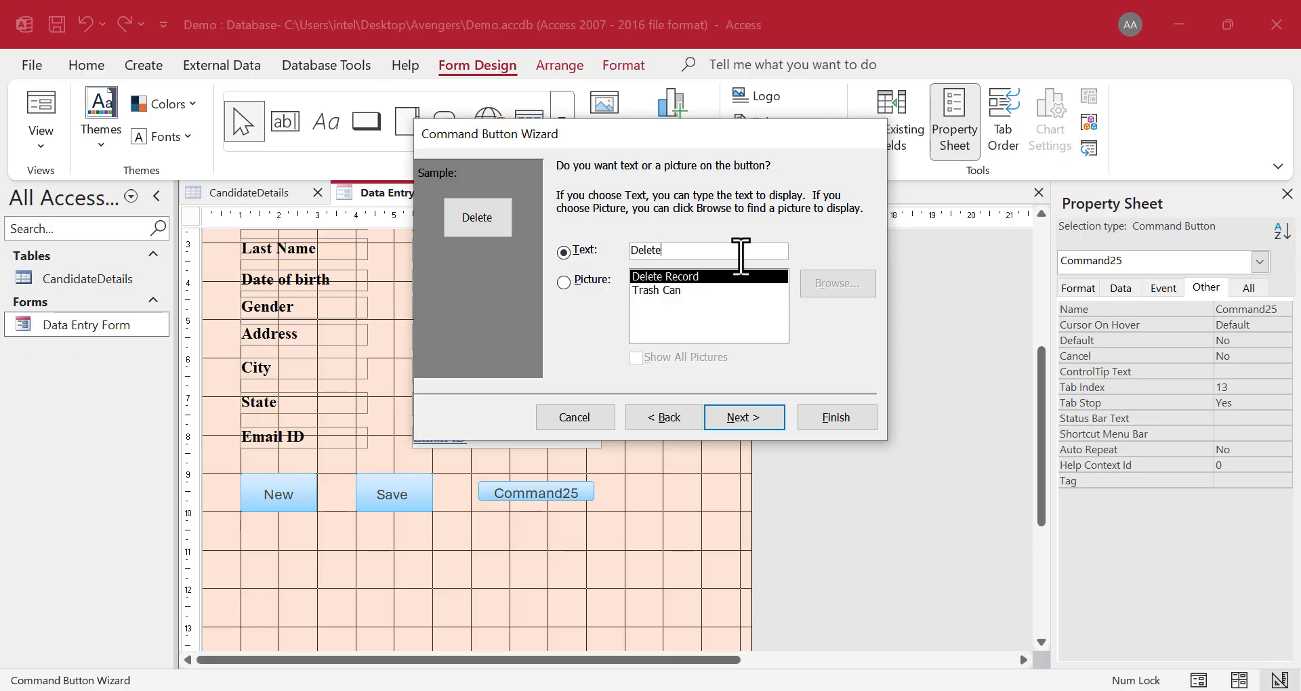
left_click(813, 423)
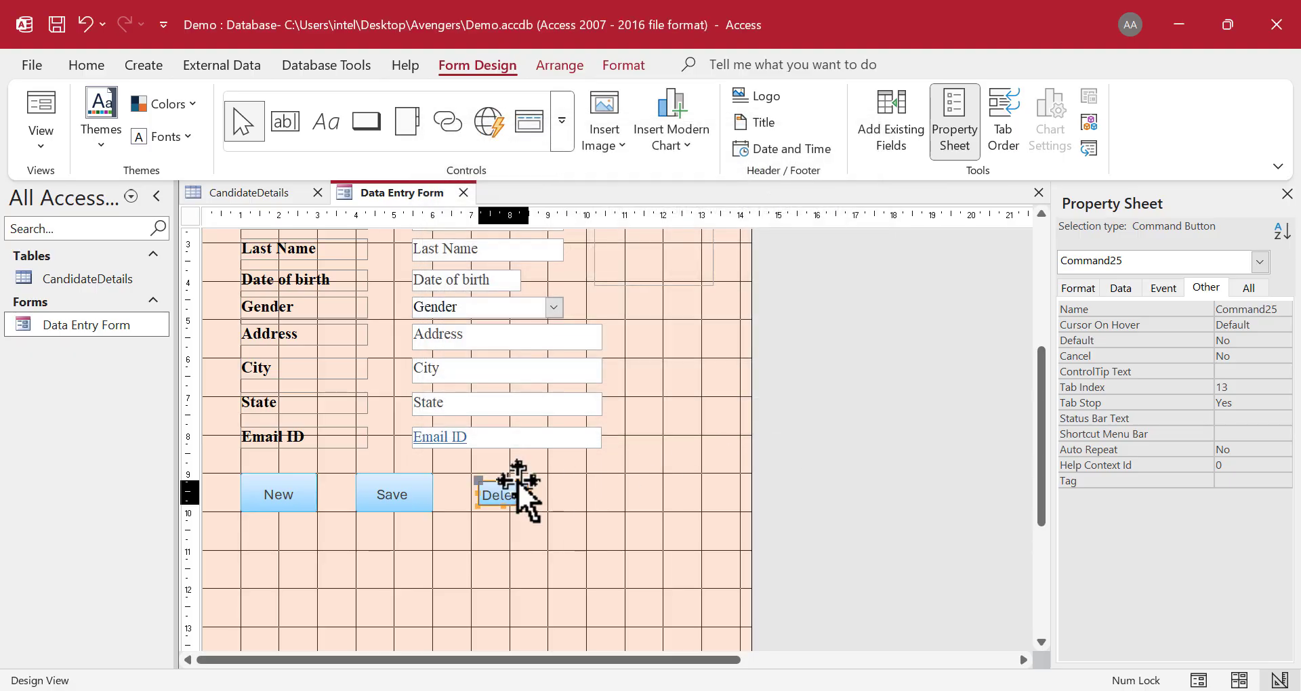
left_click_drag(518, 482, 548, 512)
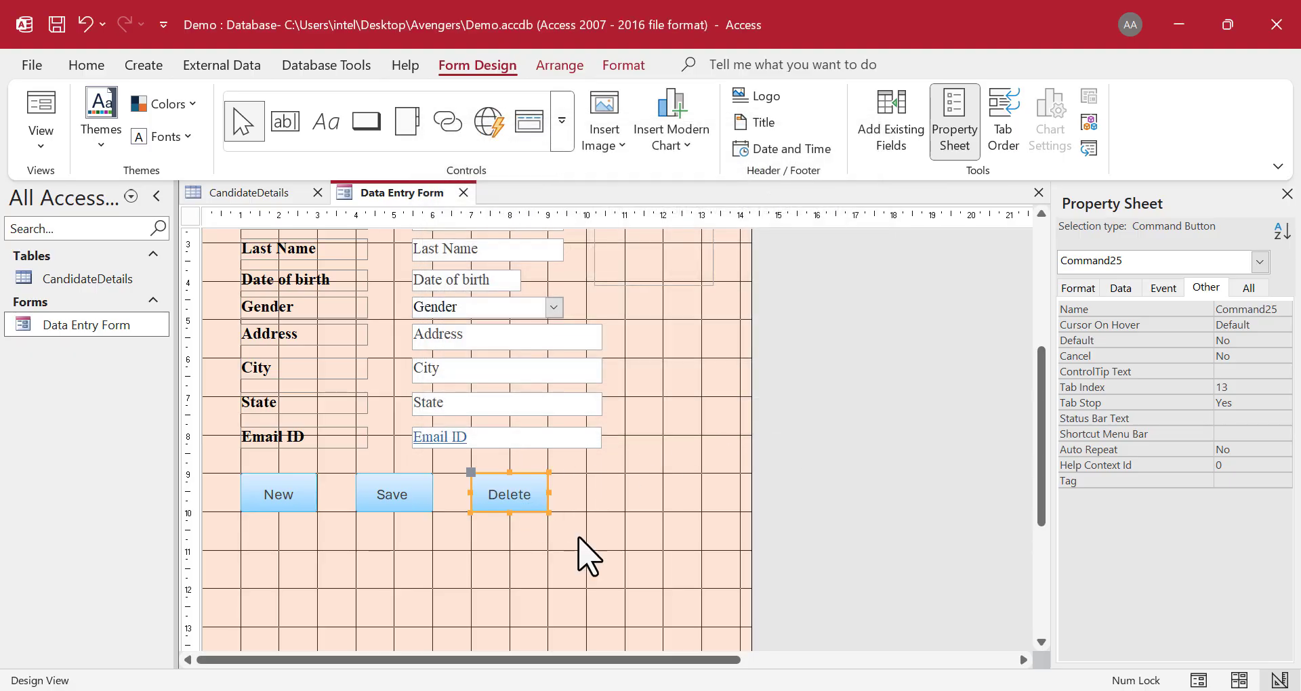
- Shorten the form's Detail section so that it ends just below the row of command buttons
scroll(578, 539, "down", 2)
left_click_drag(583, 583, 579, 452)
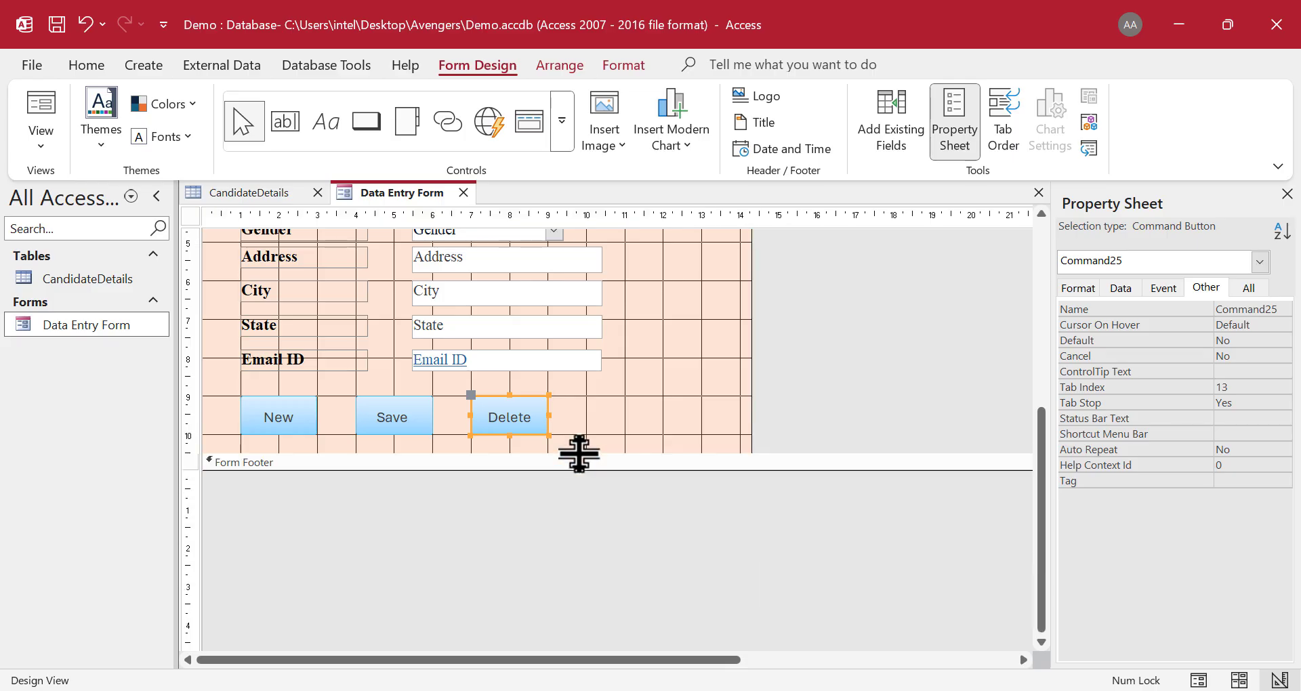
scroll(691, 525, "up", 4)
left_click(691, 525)
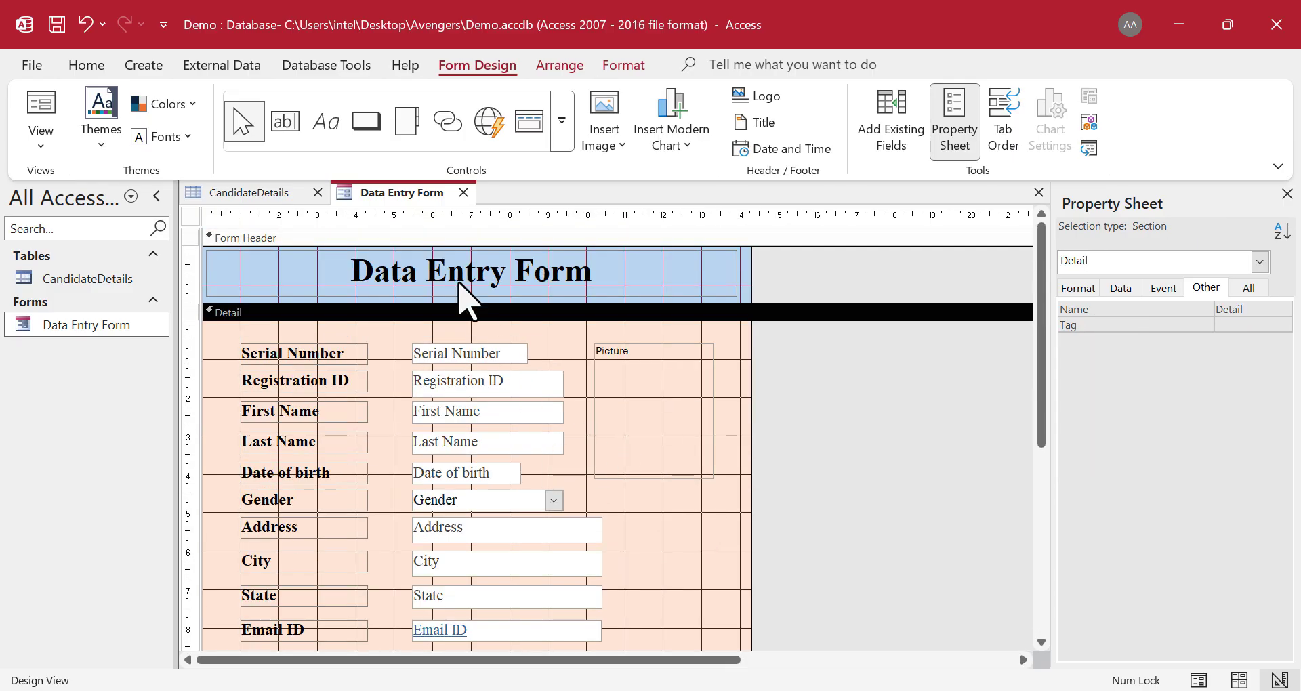
- Save the form, and switch it to Form View with the whole pop-up window moved into sight
right_click(417, 197)
left_click(465, 210)
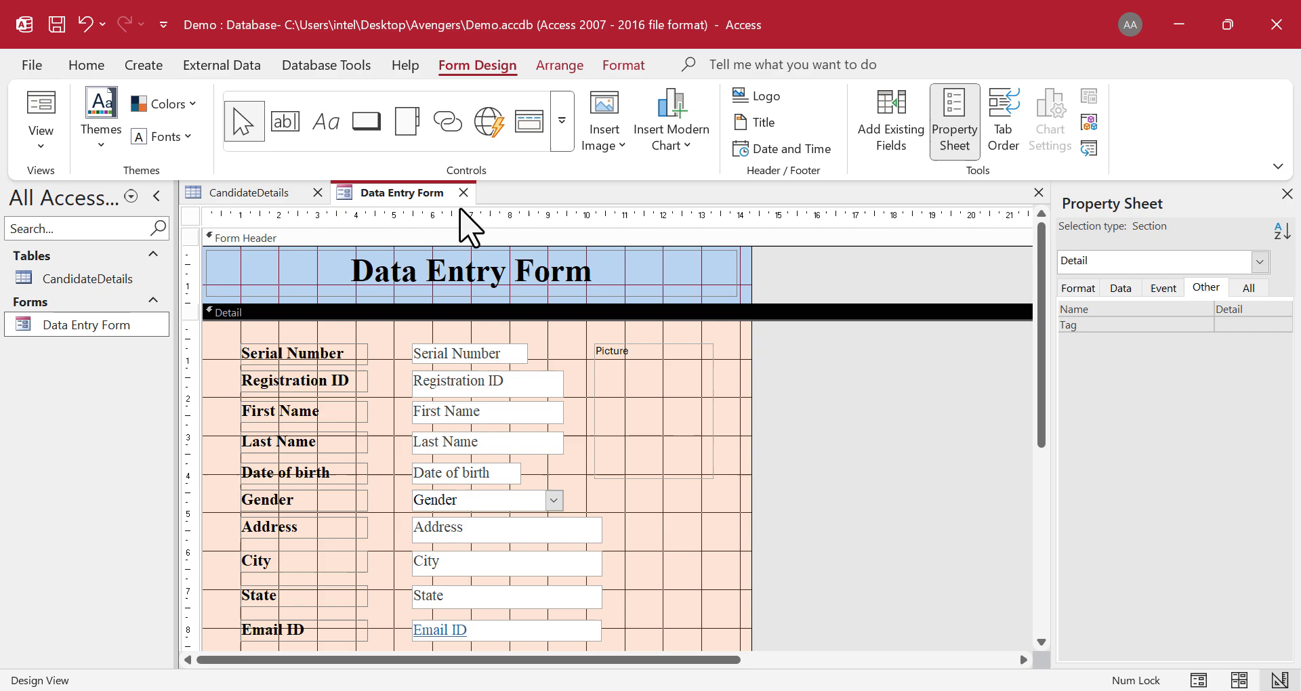
right_click(414, 194)
left_click(488, 296)
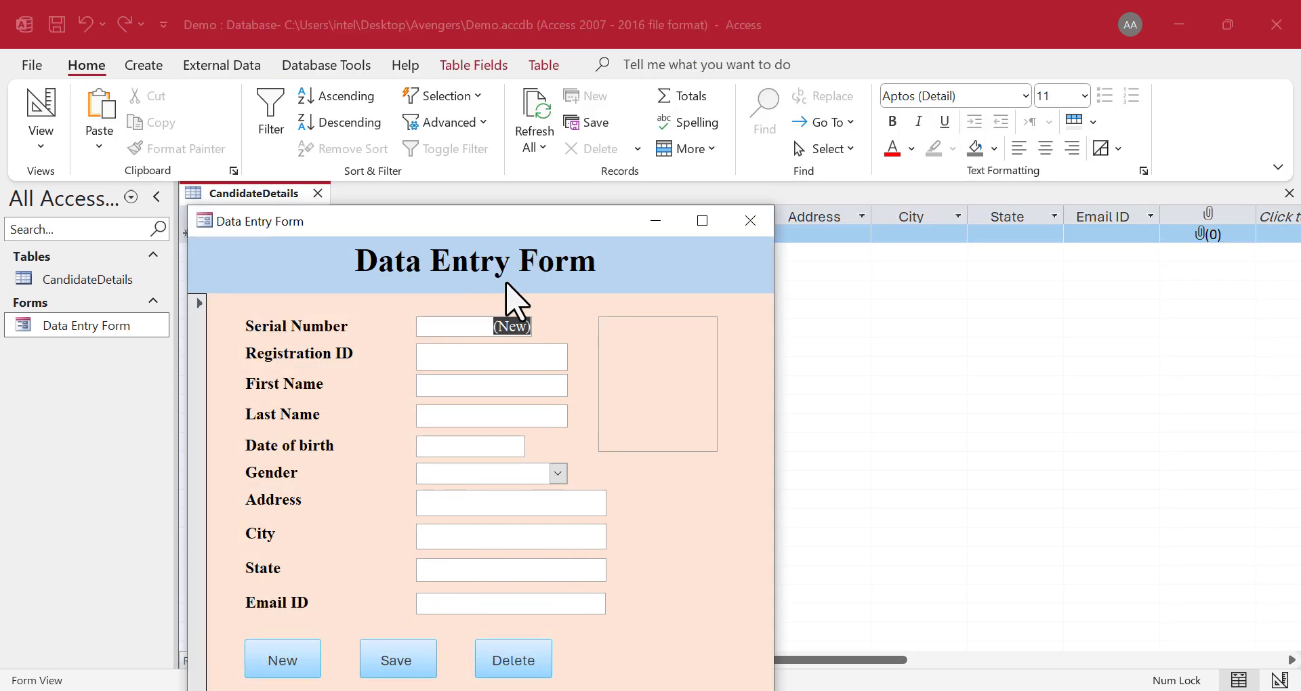
left_click_drag(518, 224, 618, 118)
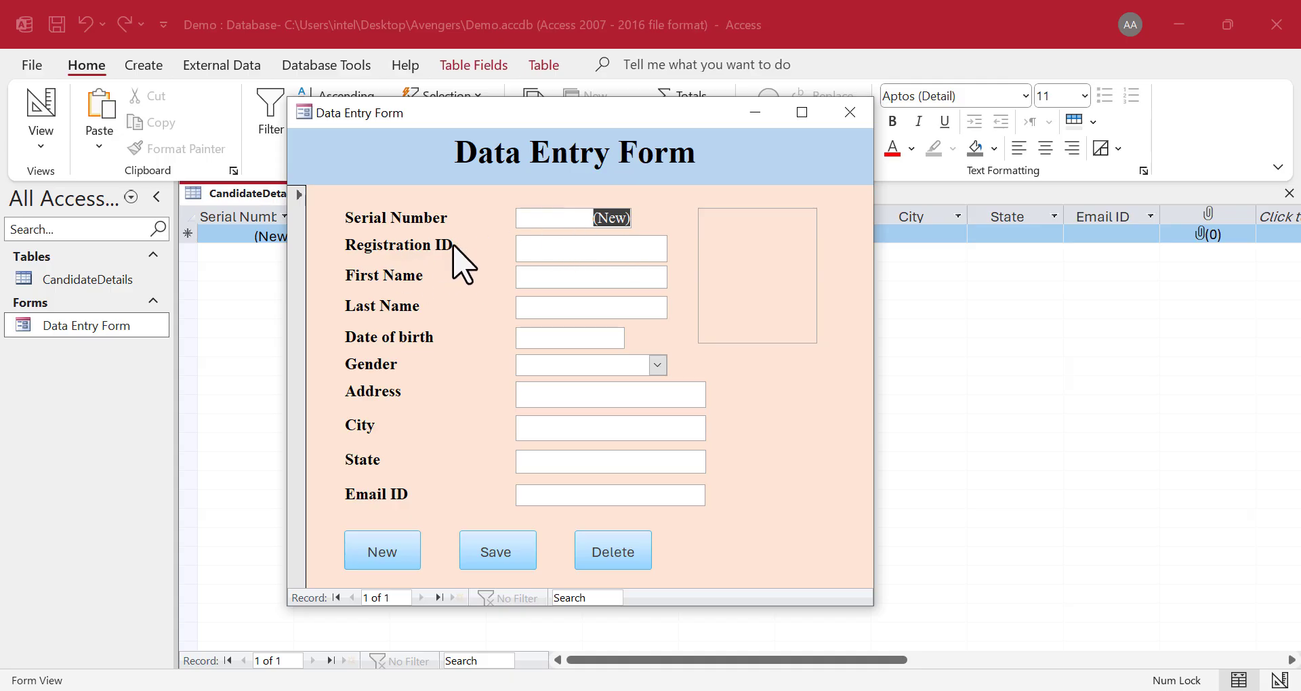
- Enter the first candidate's registration ID, first name and last name in the form
left_click(531, 246)
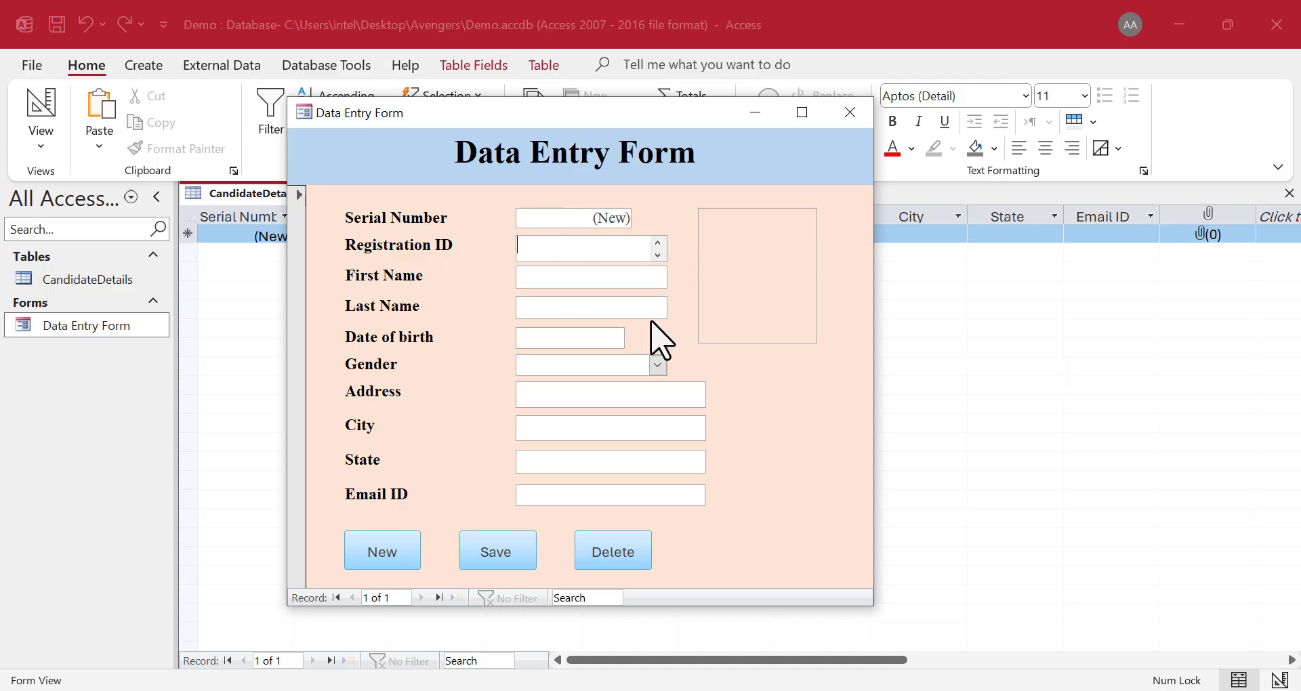
type("AVN101")
key("Tab")
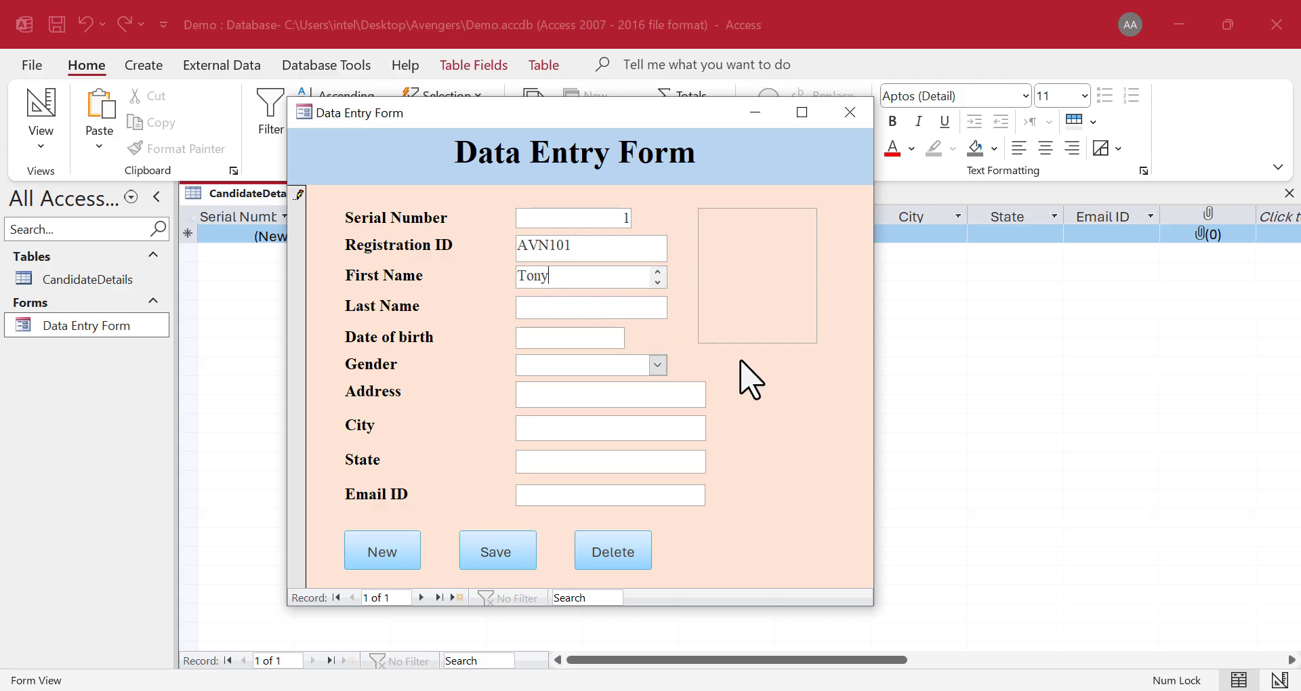
key("Tab")
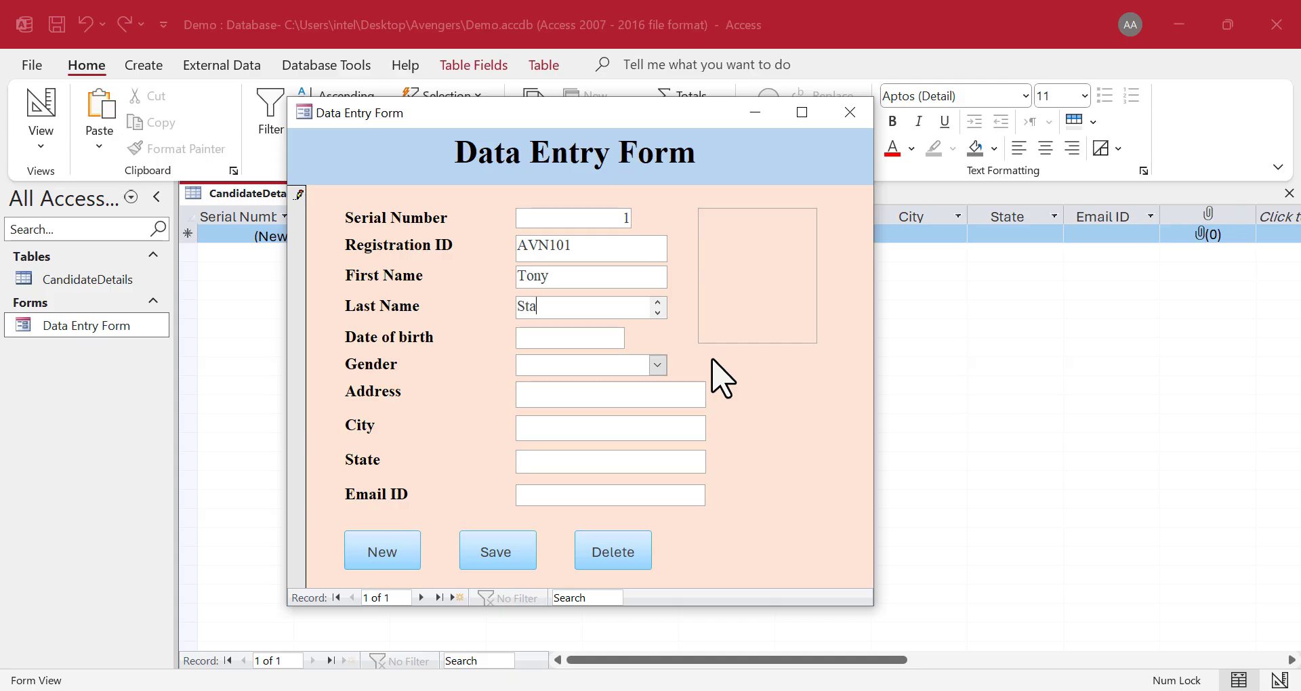
- Enter the candidate's date of birth by picking a calendar day and correcting the year
left_click(595, 338)
left_click(634, 337)
left_click(630, 355)
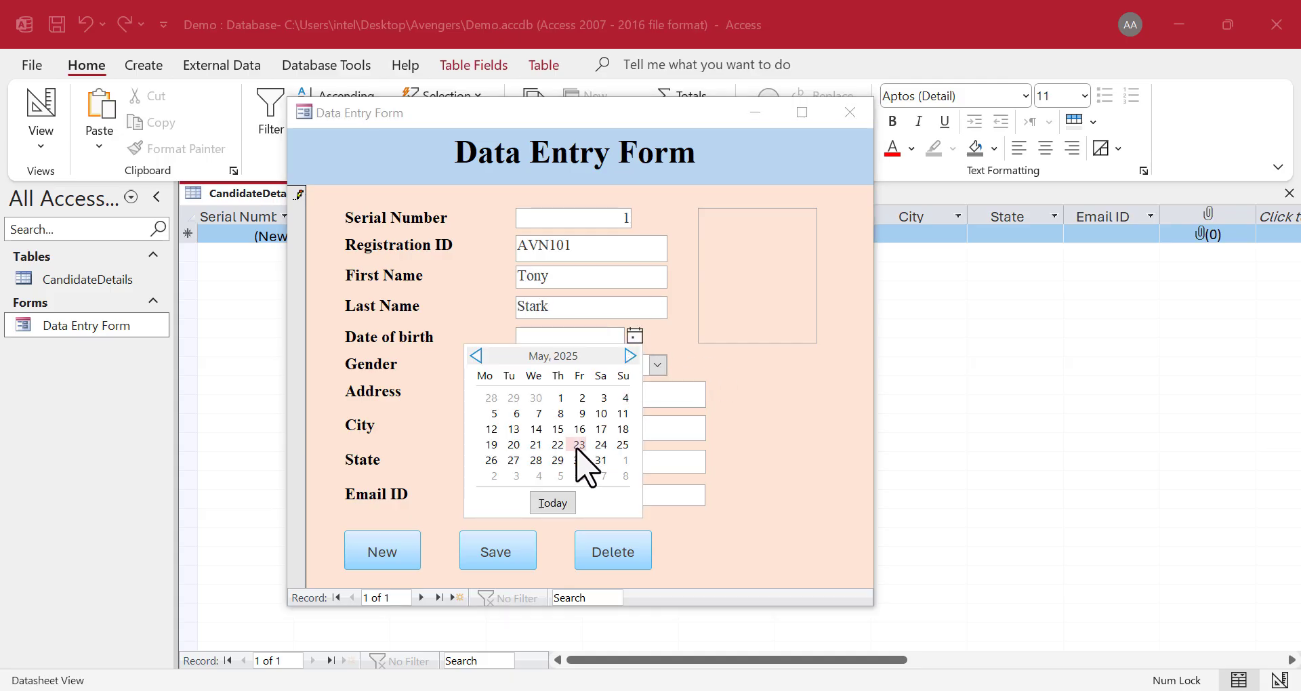
left_click(559, 461)
left_click_drag(594, 338, 642, 359)
type("1970")
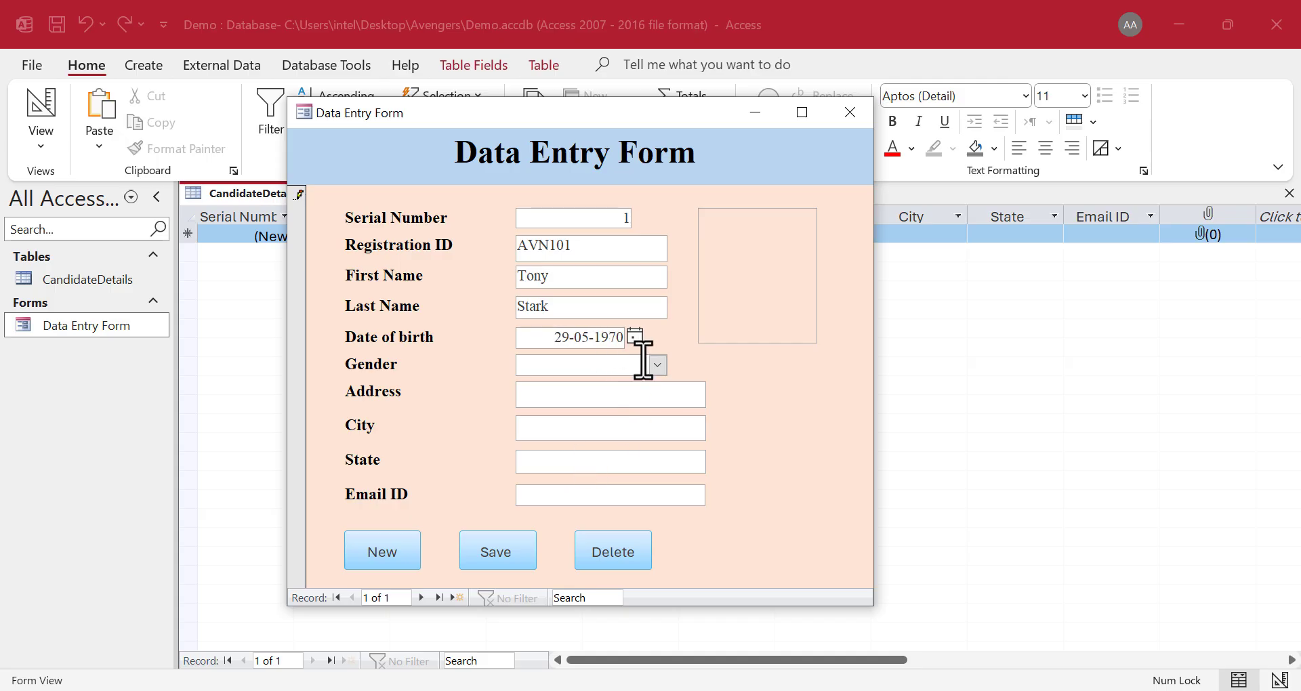
- Set the first candidate's gender to Male and fill in the address, city, state and email fields
left_click(657, 365)
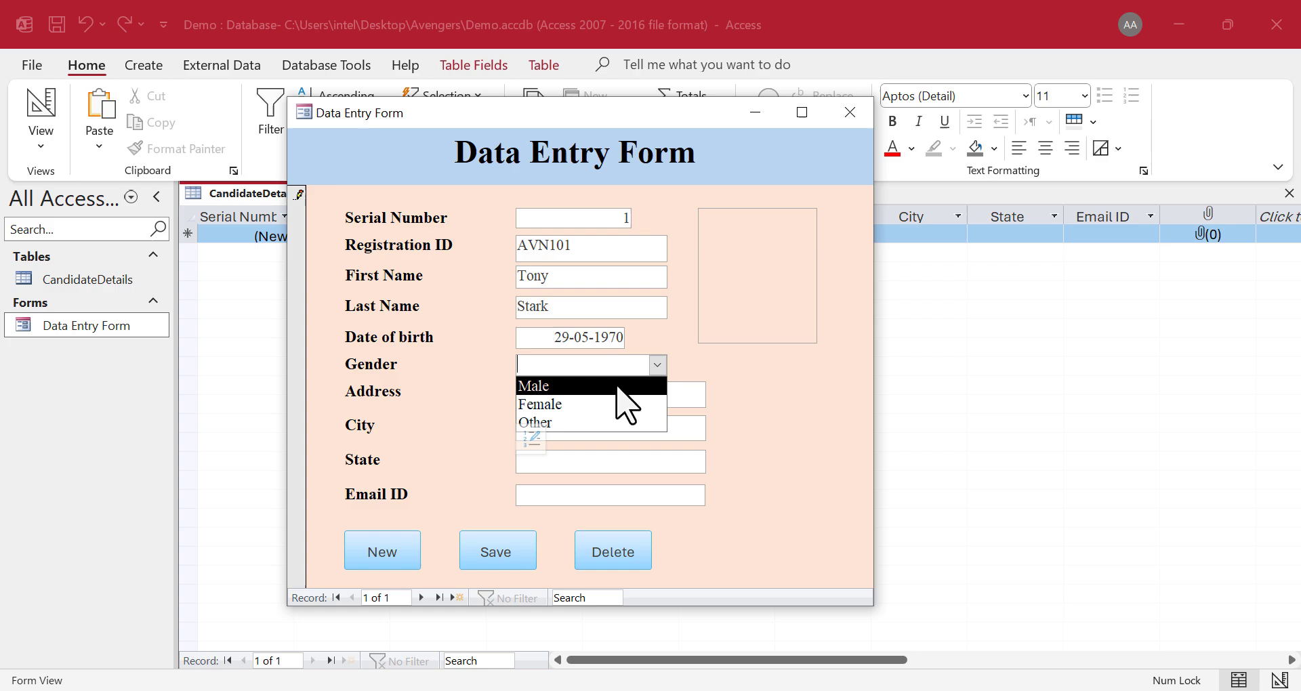
left_click(578, 385)
left_click(552, 397)
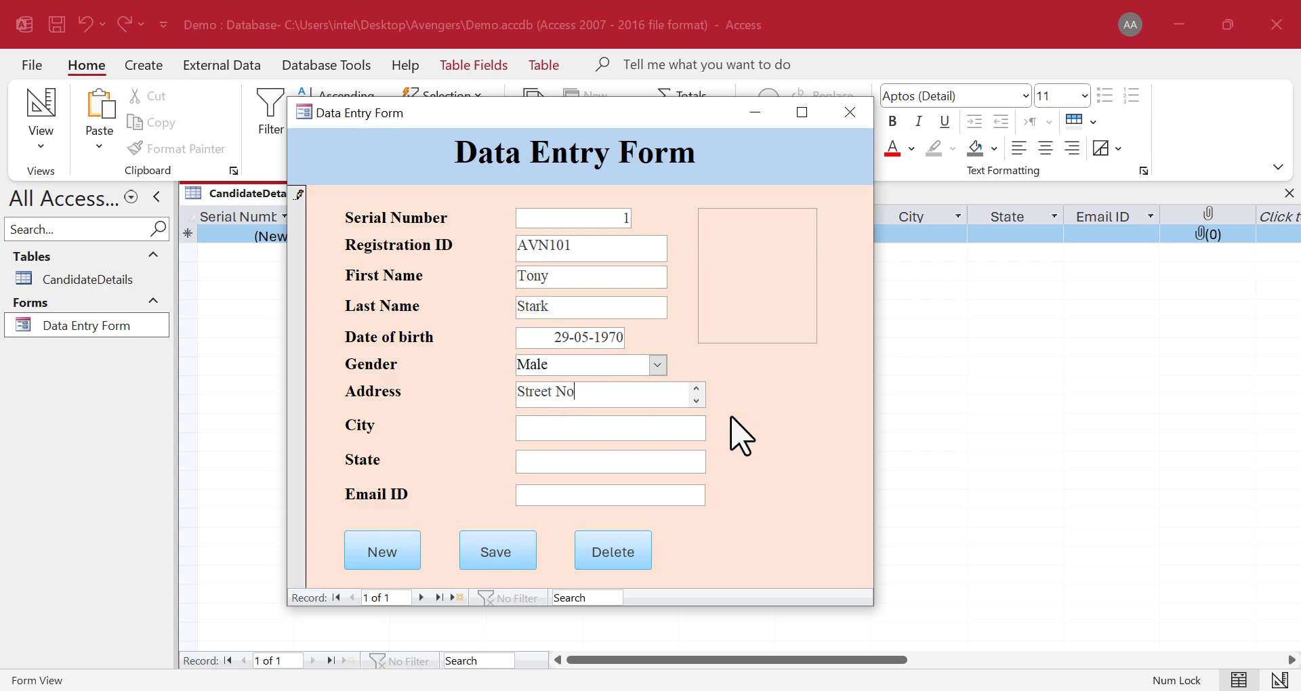
left_click(578, 428)
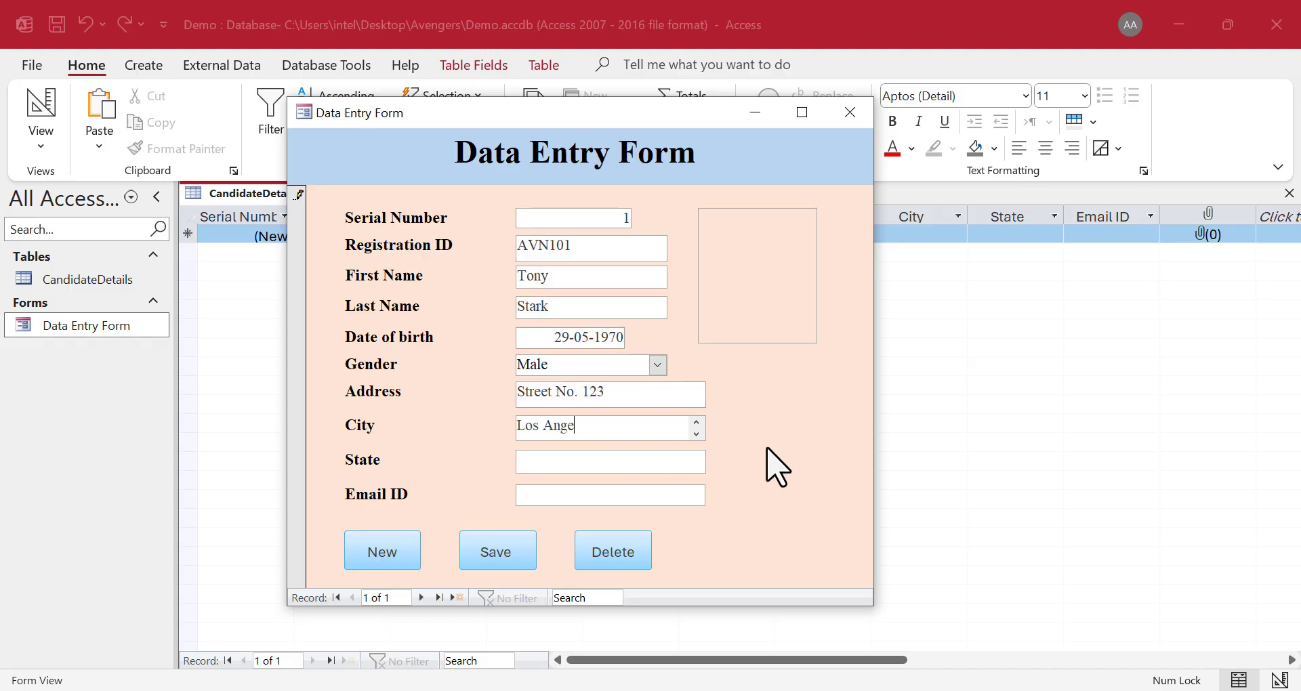
left_click(578, 461)
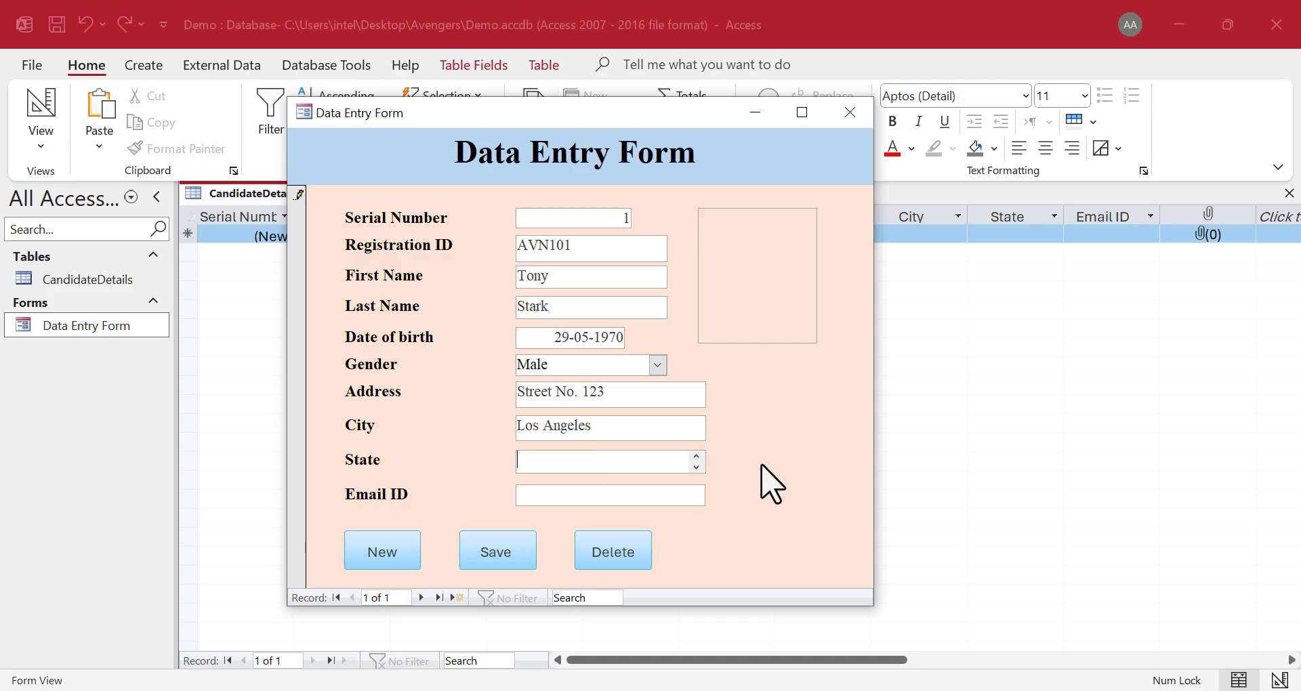
type("California")
left_click(539, 494)
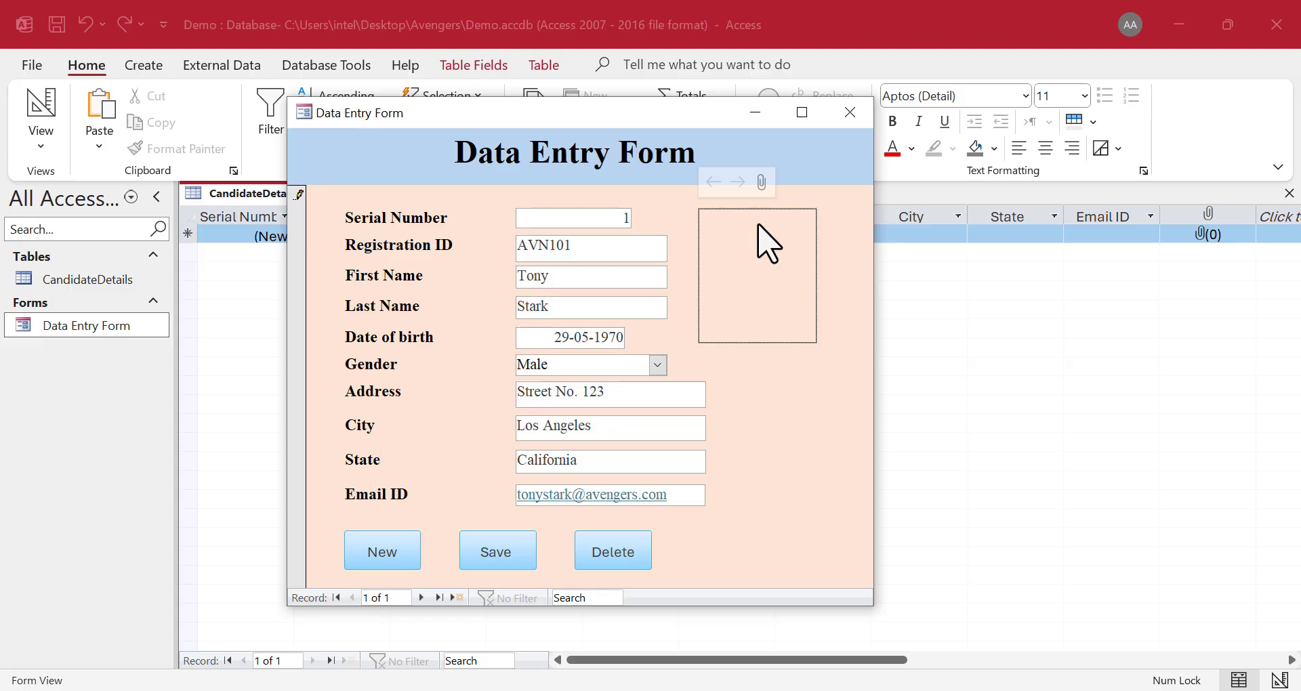
- Attach the first candidate's photo from the Pics folder on the Desktop, and save the record
left_click(766, 185)
left_click(806, 292)
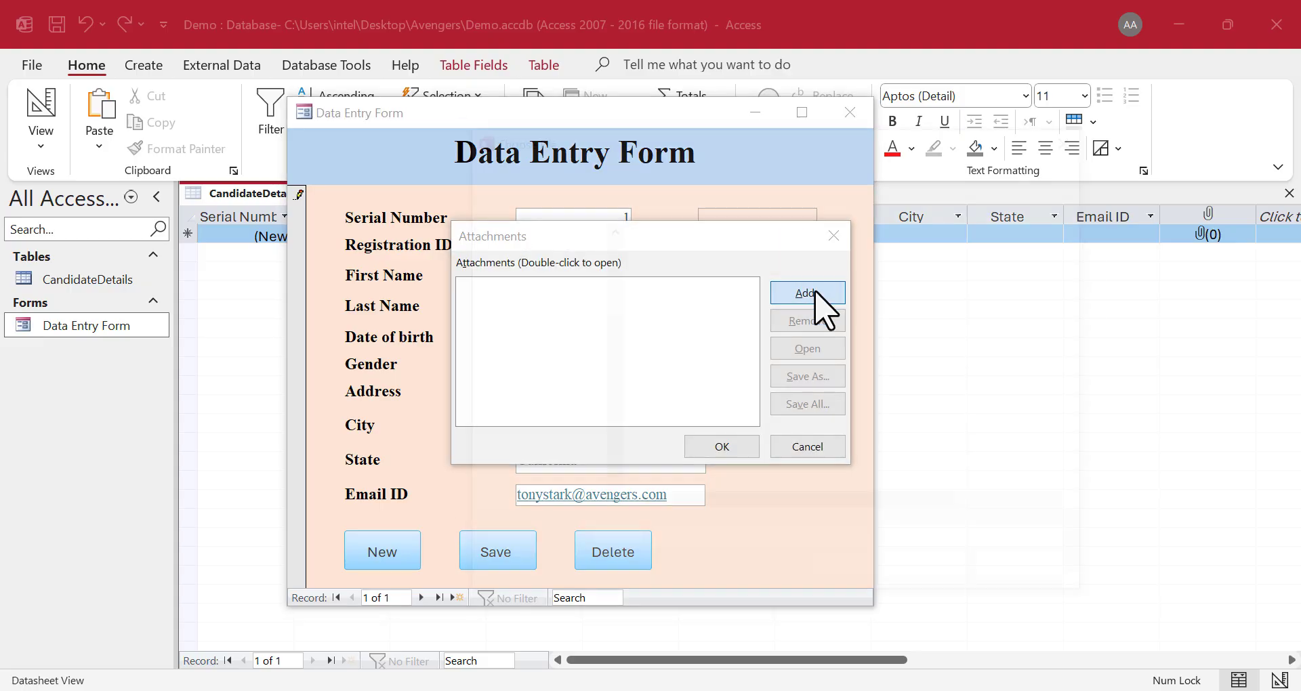
left_click(550, 287)
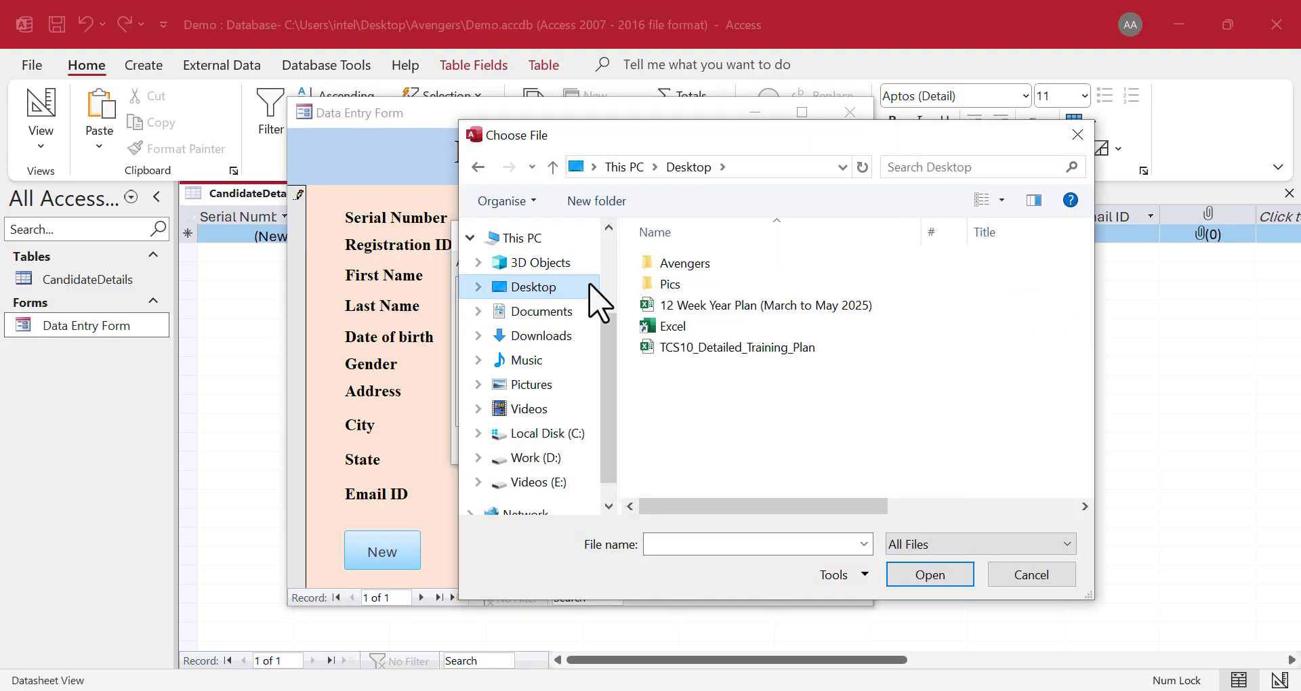
double_click(694, 285)
left_click(1027, 308)
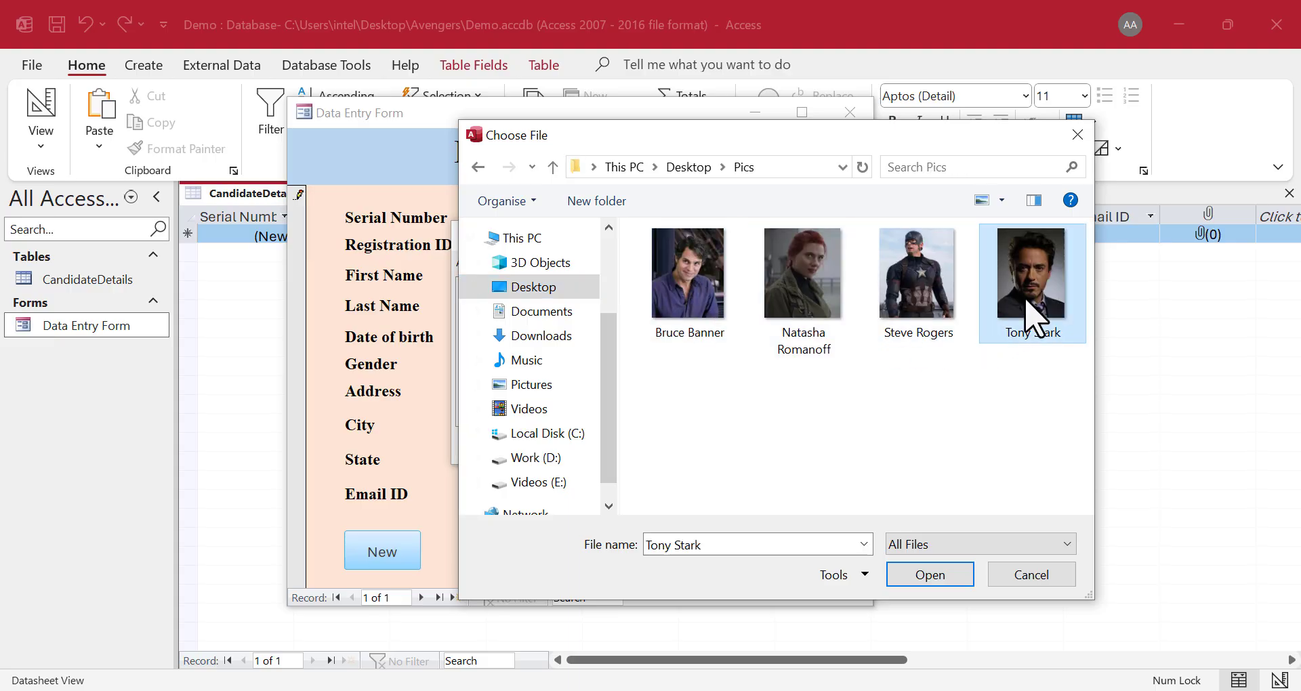
left_click(925, 573)
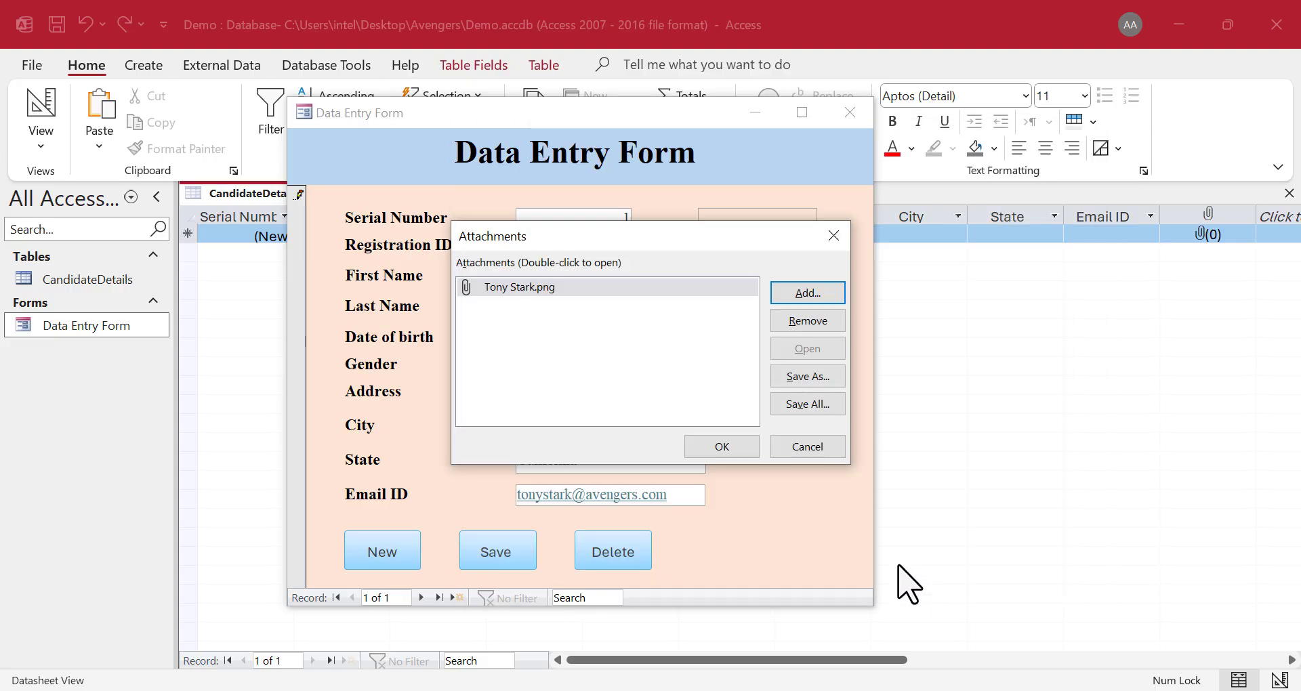
left_click(745, 447)
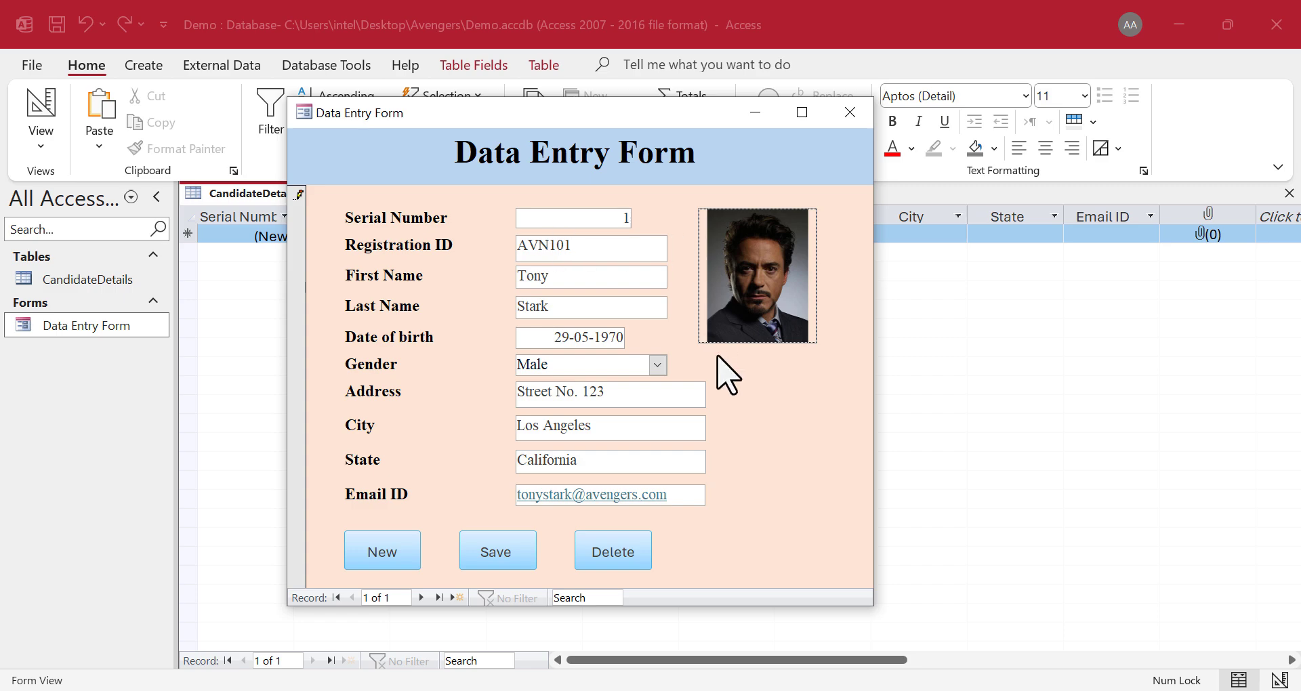
left_click(527, 553)
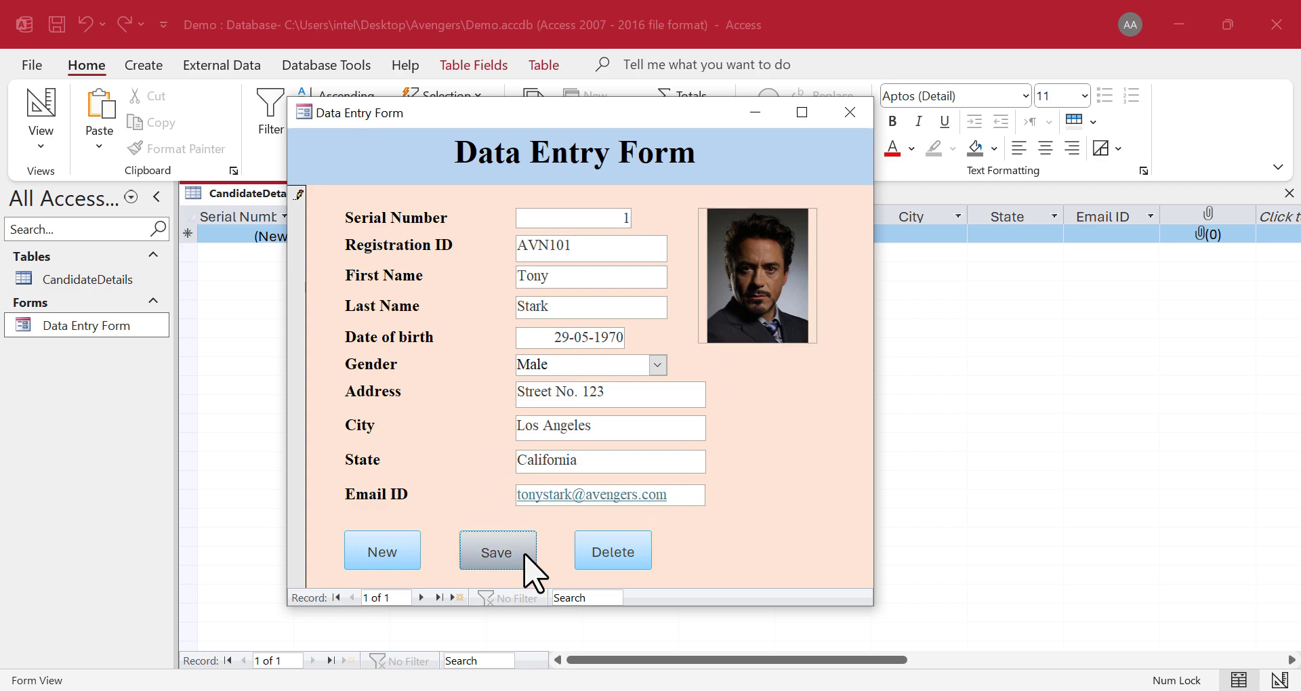
- Start a new record in the form and enter the second candidate's registration ID, first name and last name
left_click(395, 554)
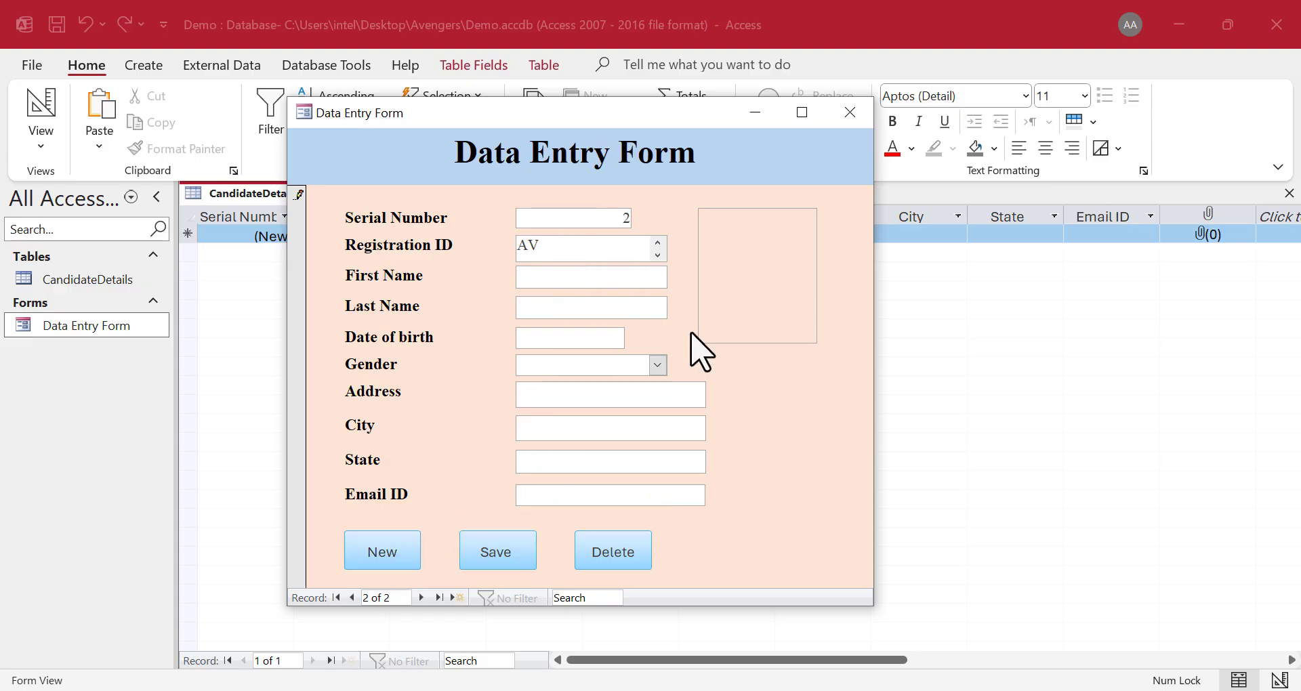
type("AVN102")
left_click(572, 278)
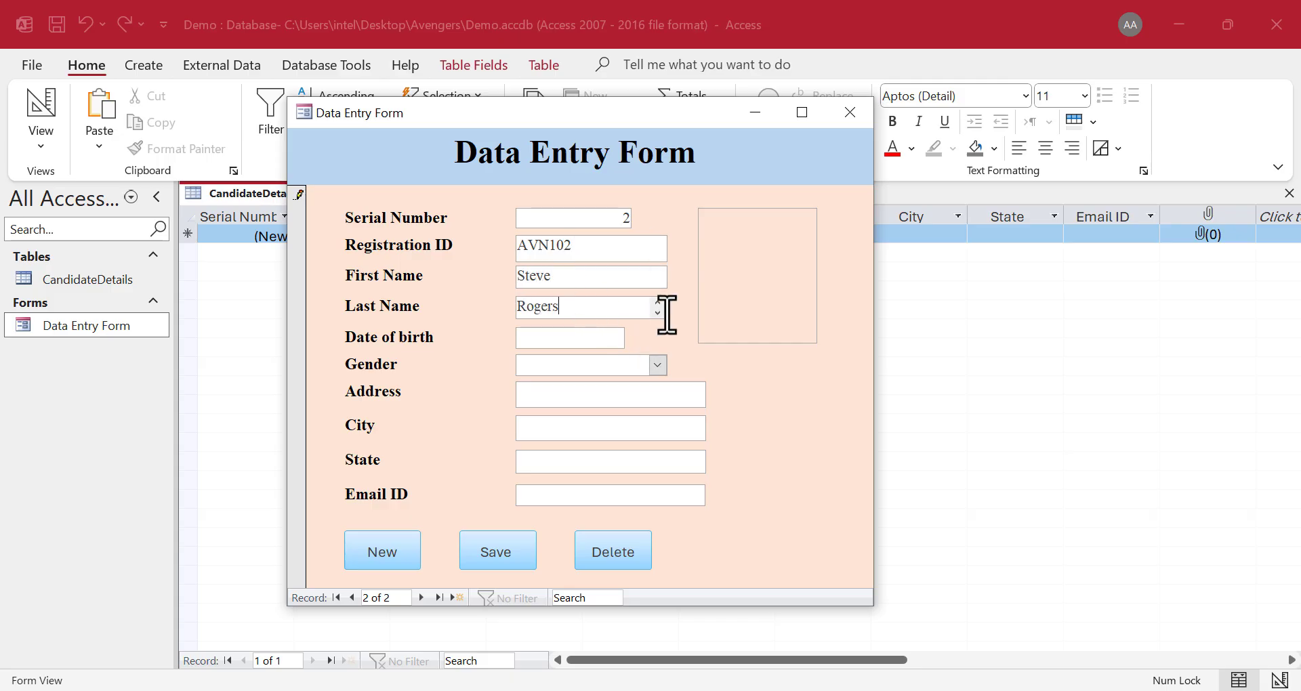
- Enter the second candidate's date of birth by picking the day in the calendar and correcting the year
left_click(634, 336)
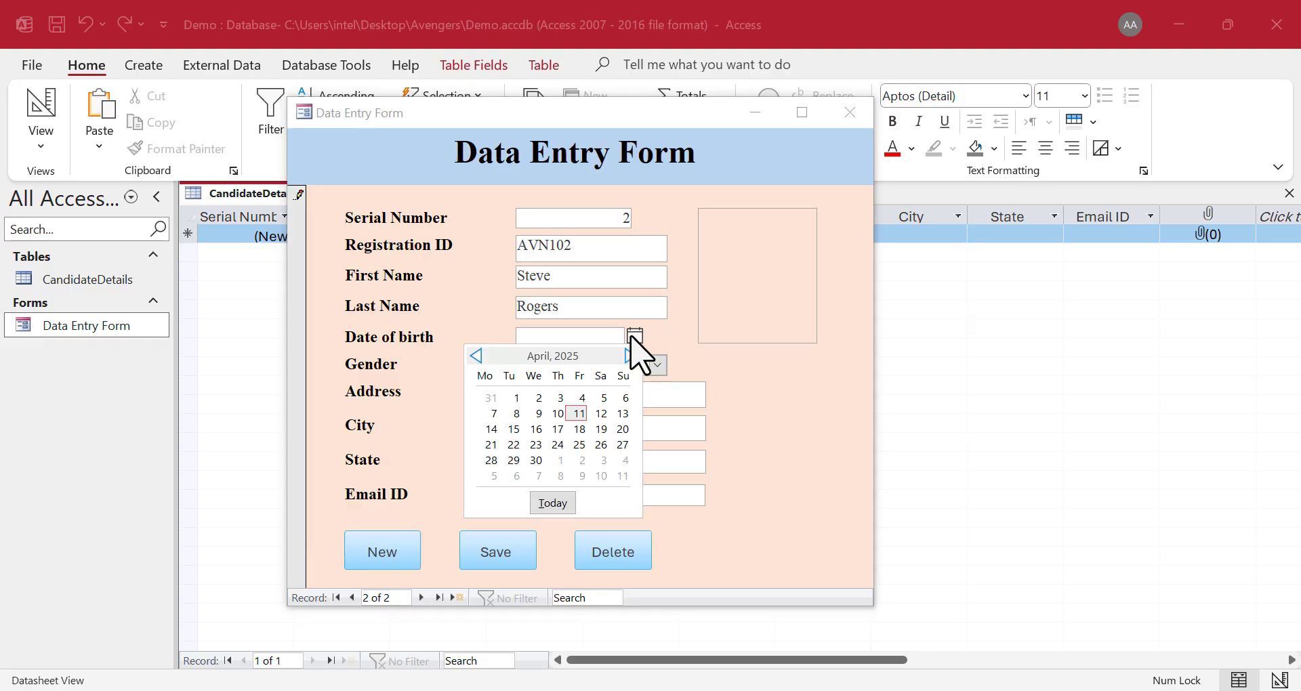
left_click(630, 356)
left_click(630, 356)
left_click(630, 355)
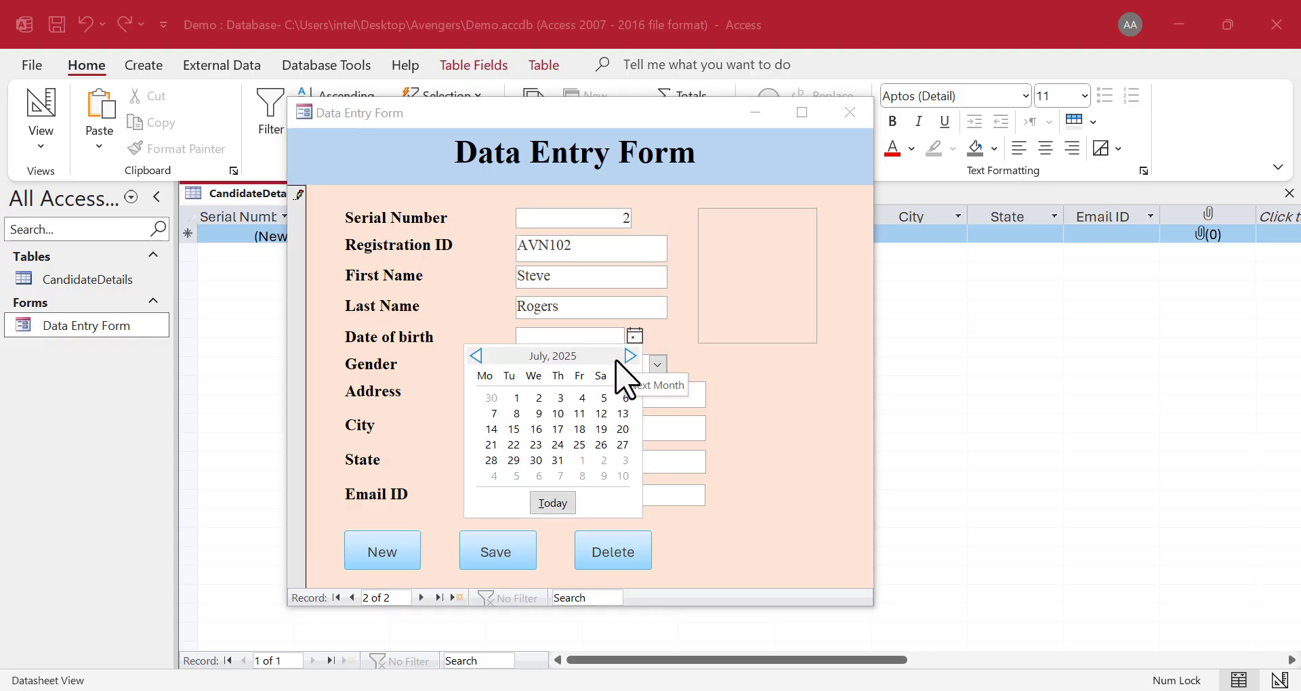
left_click(582, 398)
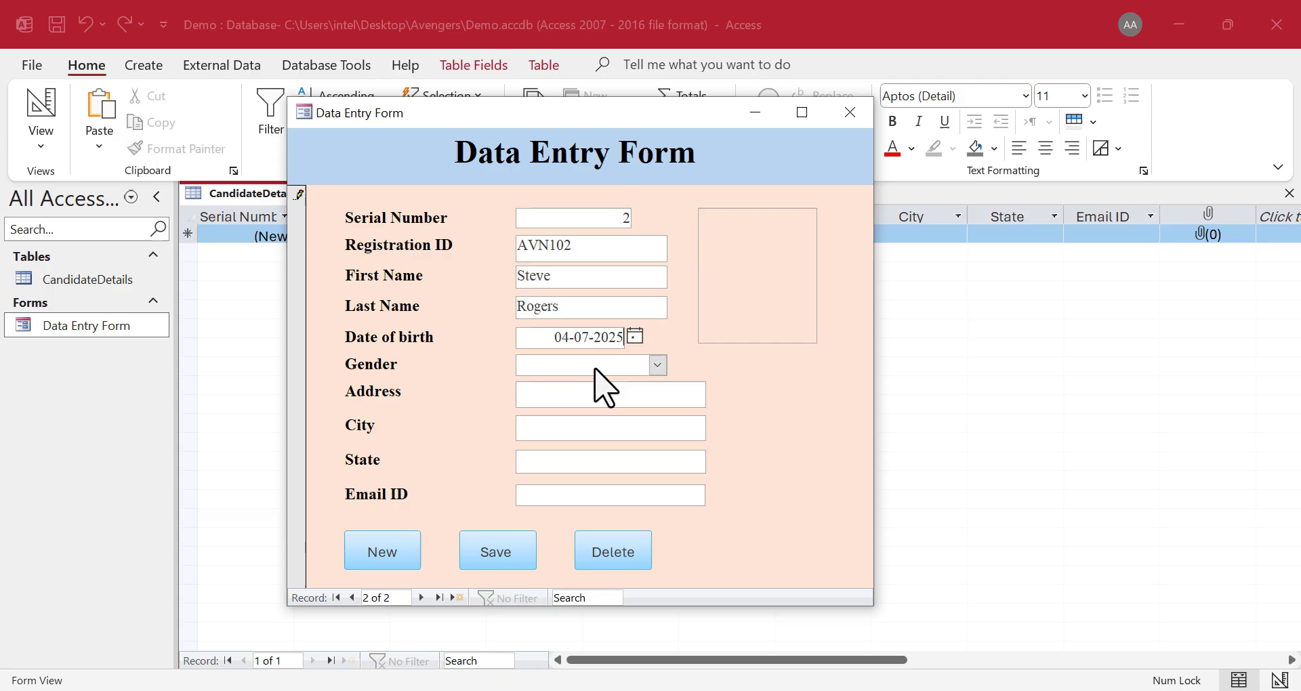
double_click(610, 337)
- Set the second candidate's gender to Male and fill in the address, city, state and email fields
left_click(657, 366)
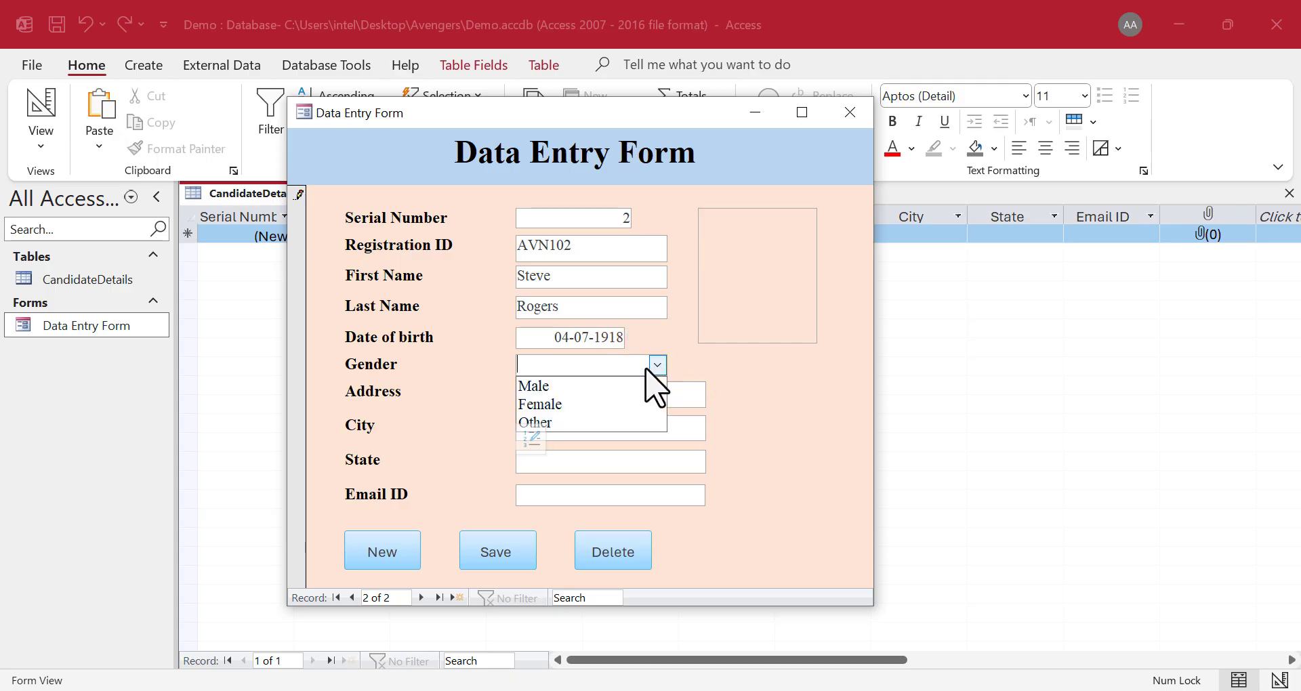
left_click(620, 384)
left_click(562, 393)
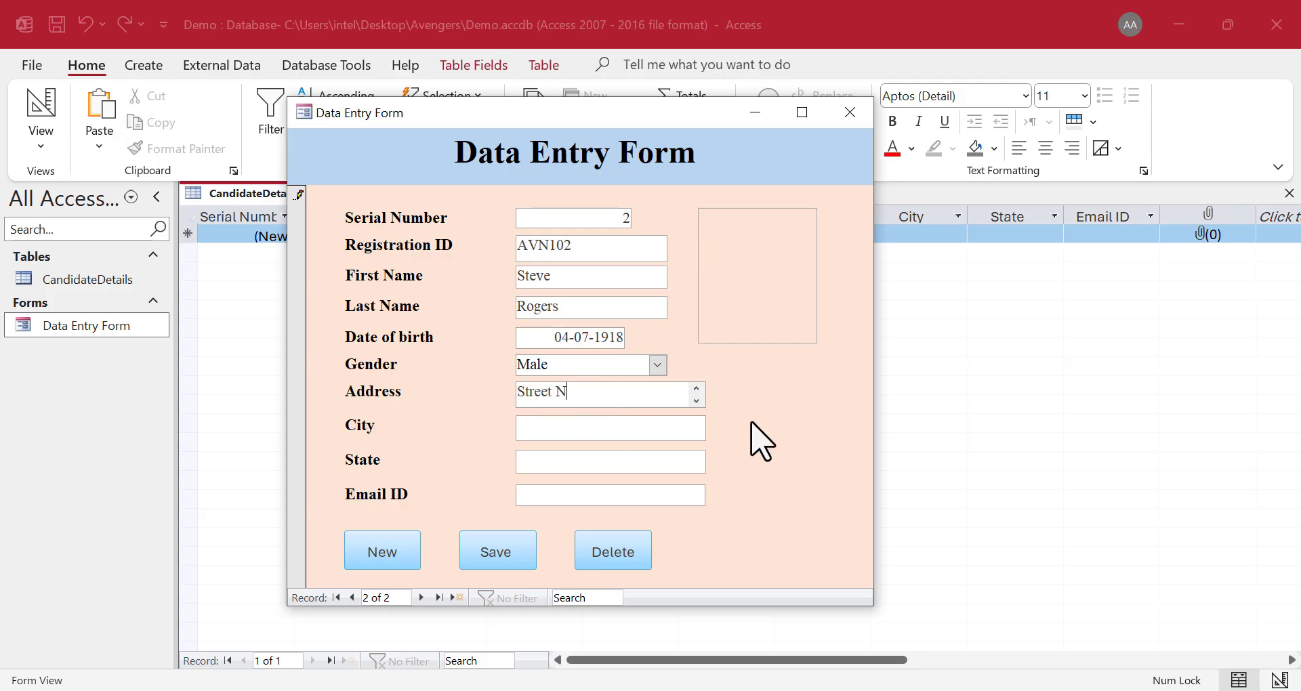
type("Street No. 987")
left_click(623, 427)
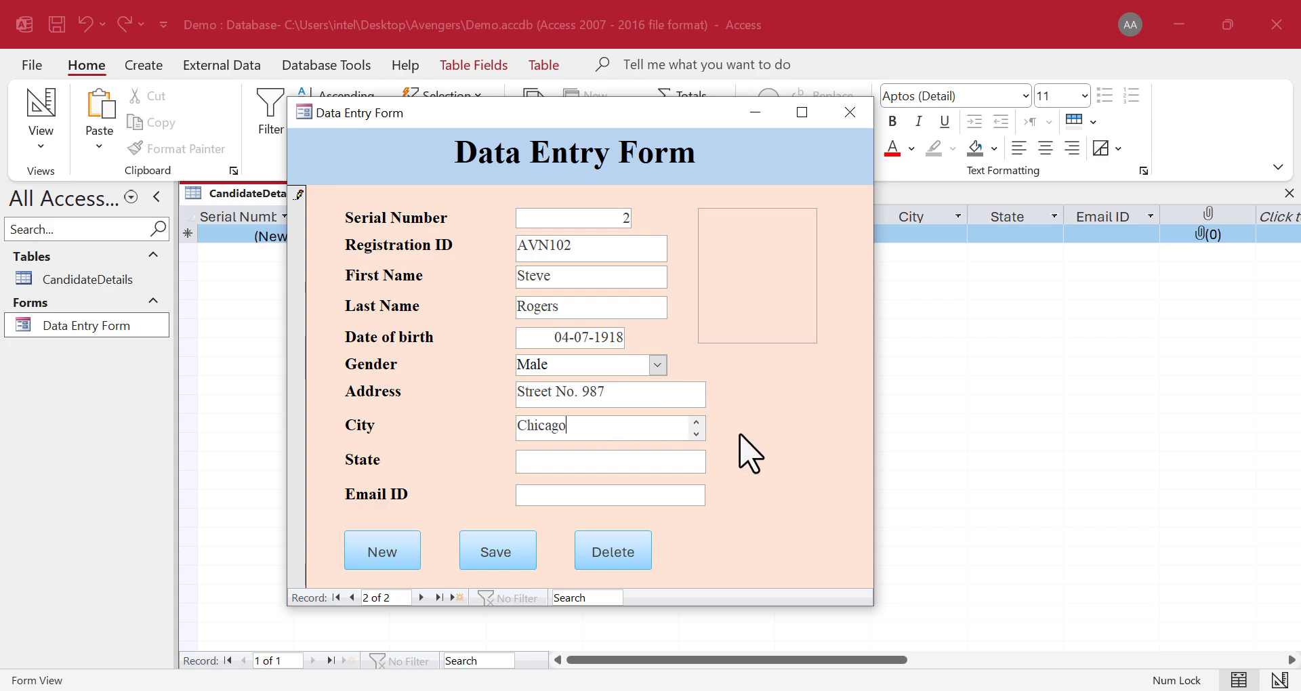
left_click(626, 461)
left_click(580, 494)
type("steverogers@avengers.com")
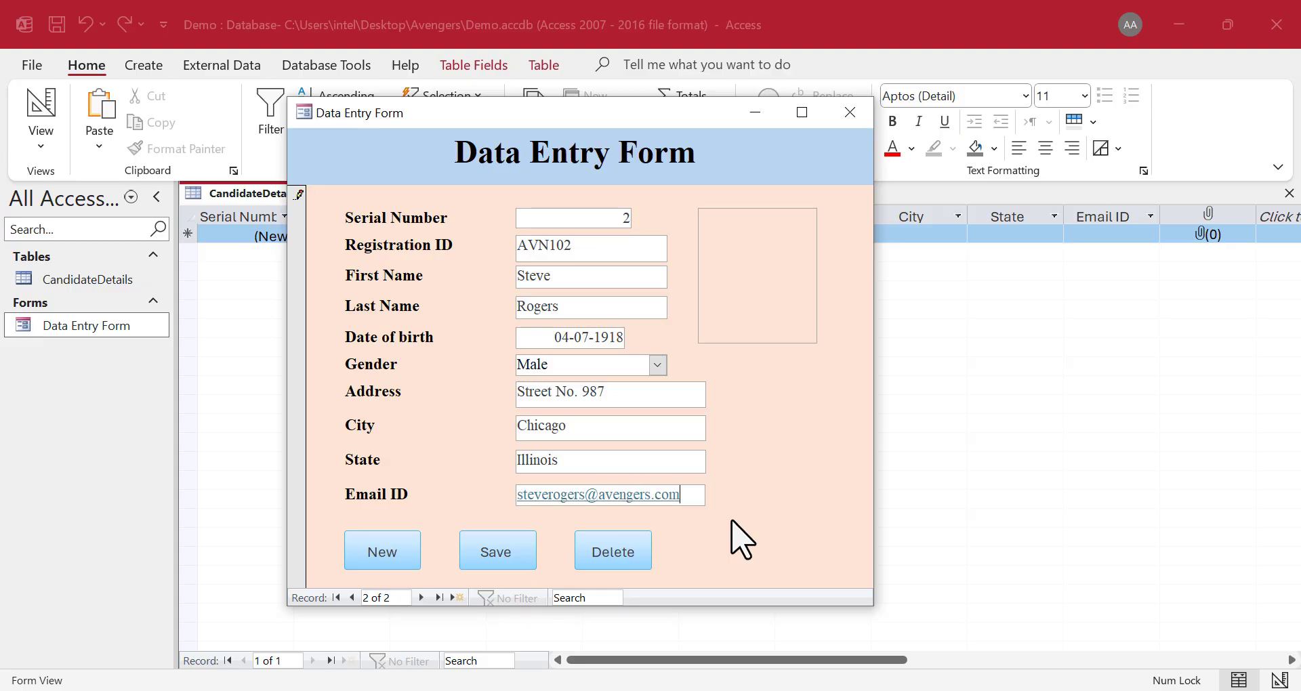
- Attach the second candidate's photo from the Pics folder, and save the record
double_click(757, 274)
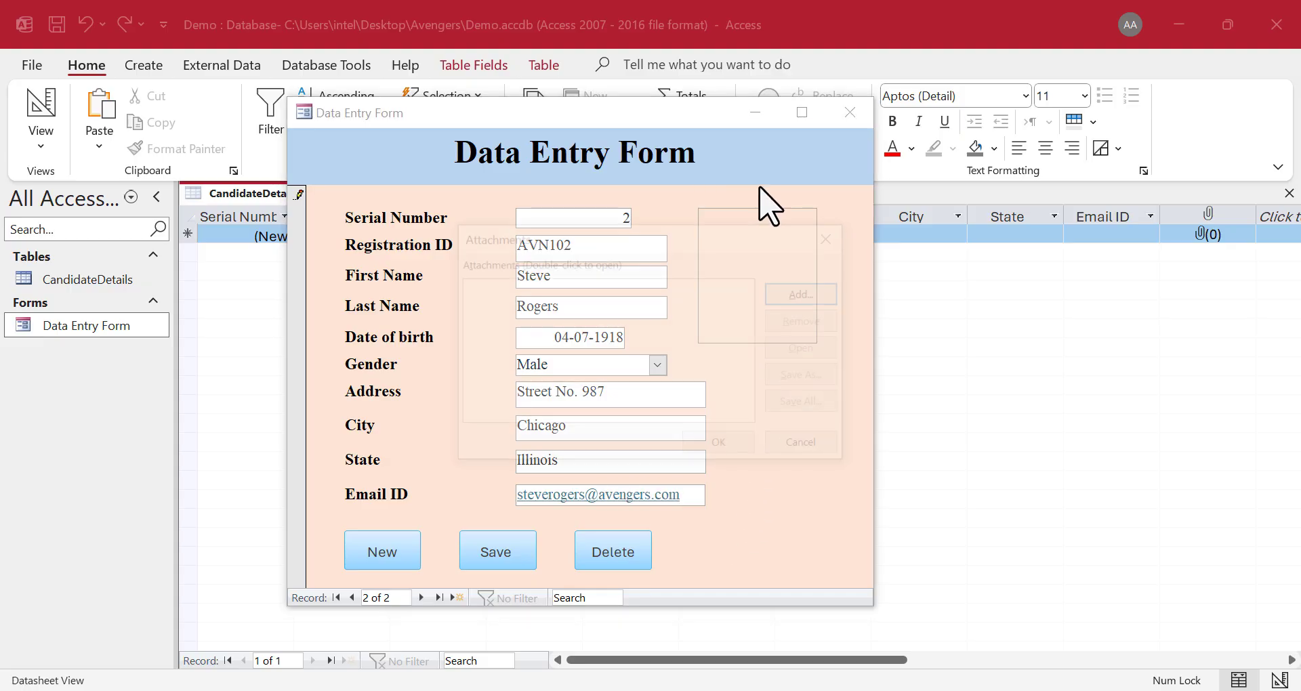
left_click(800, 294)
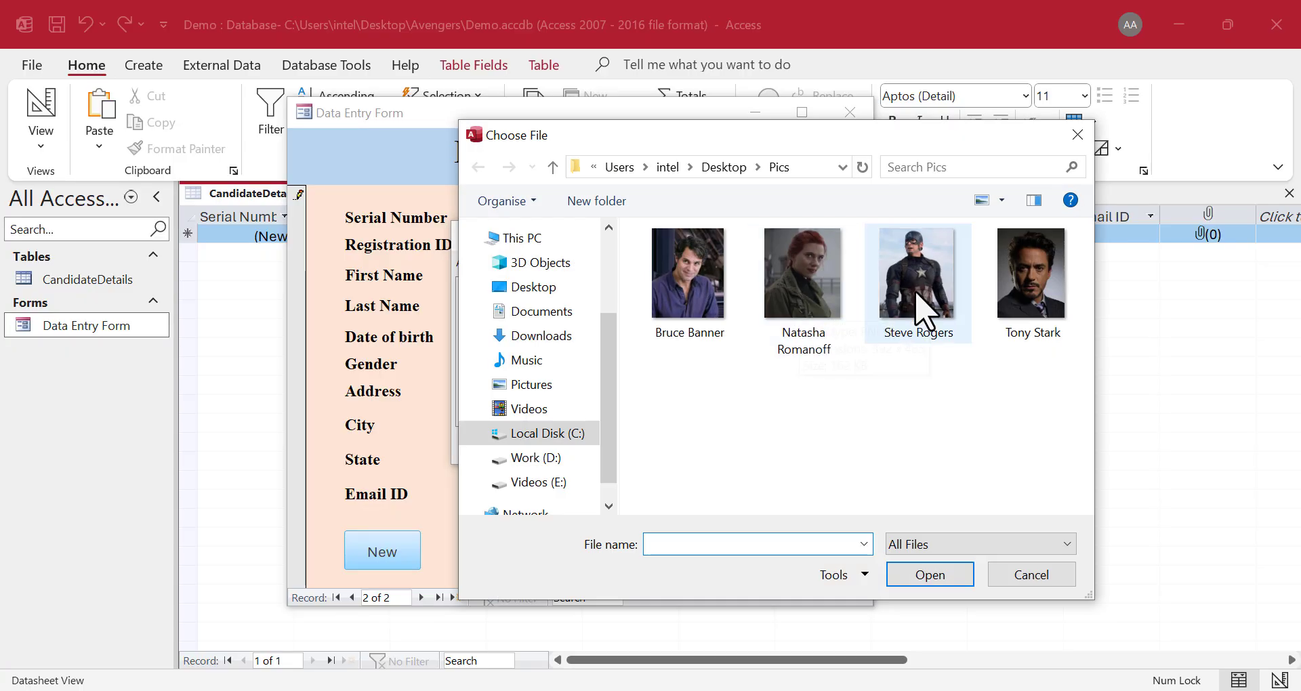
left_click(924, 312)
left_click(941, 579)
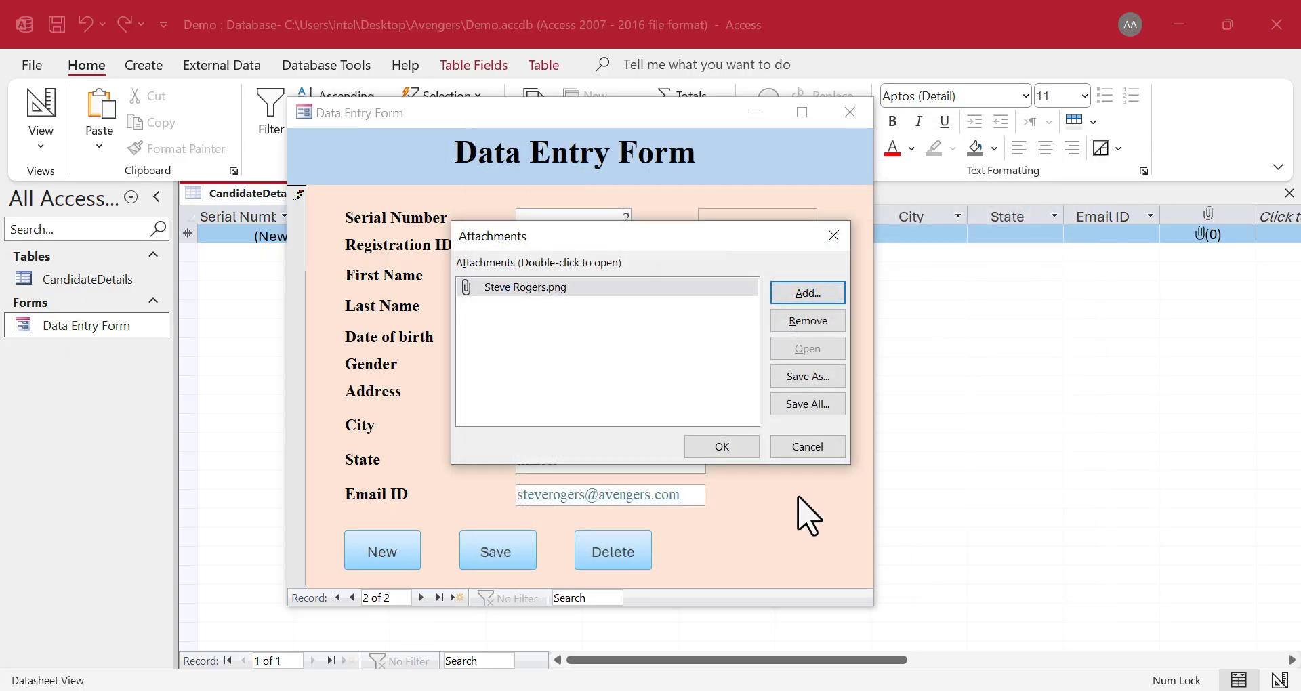
left_click(744, 446)
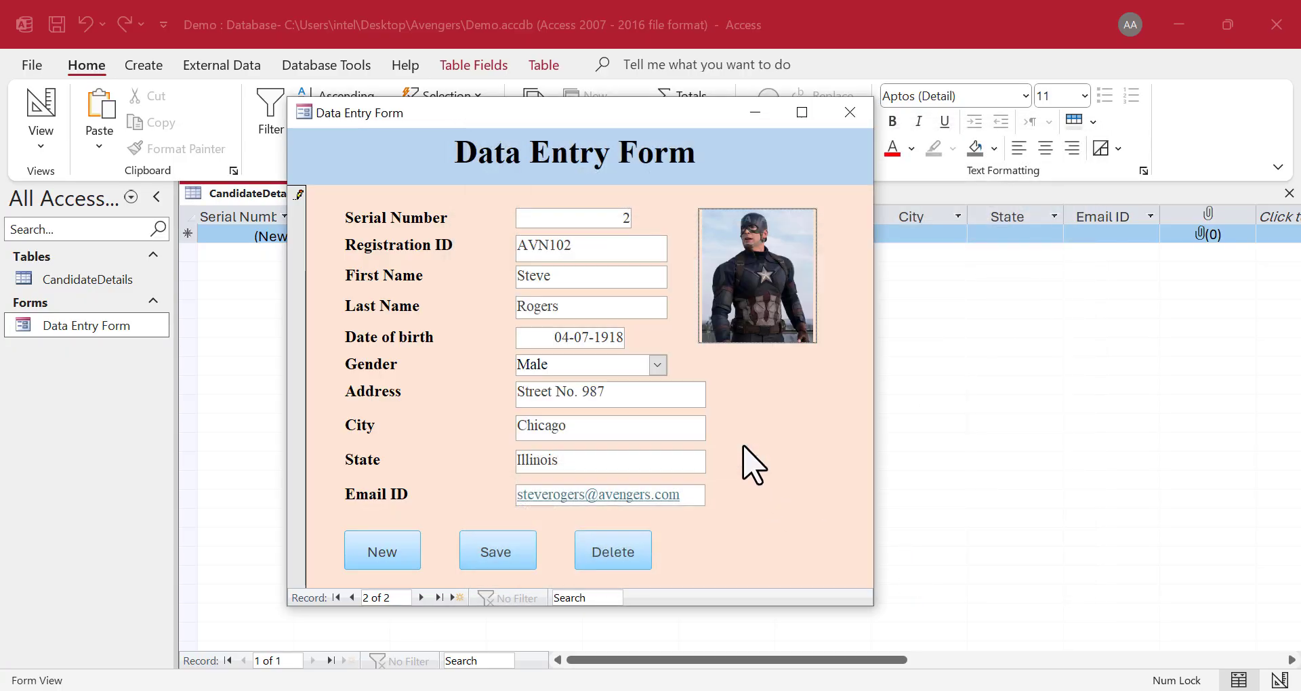
left_click(476, 561)
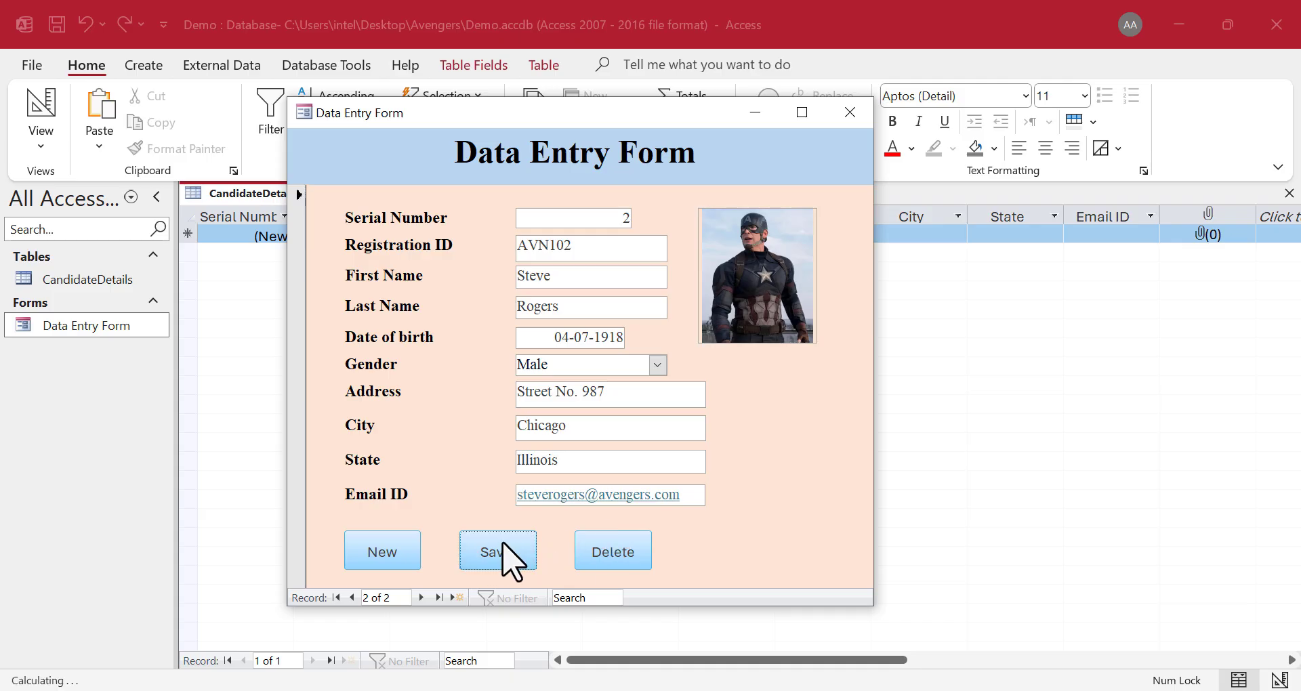
- Close the Data Entry Form and refresh the CandidateDetails table to load the saved records
left_click(850, 113)
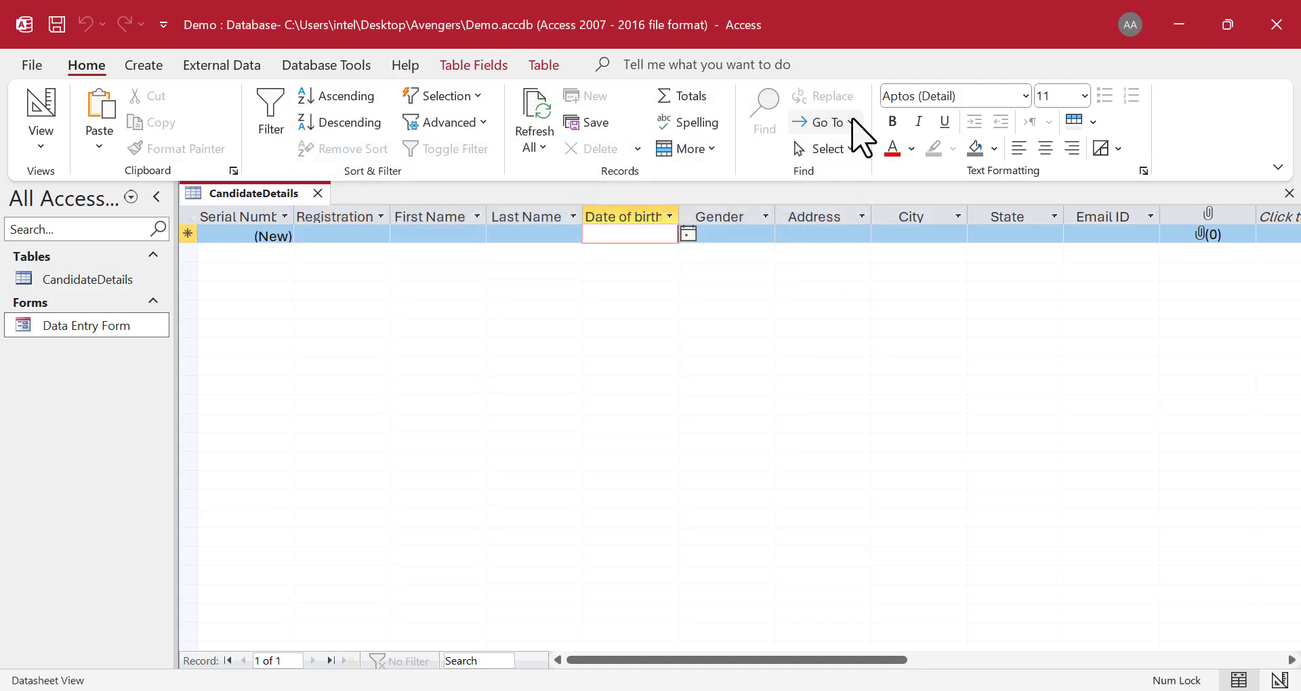
left_click(538, 110)
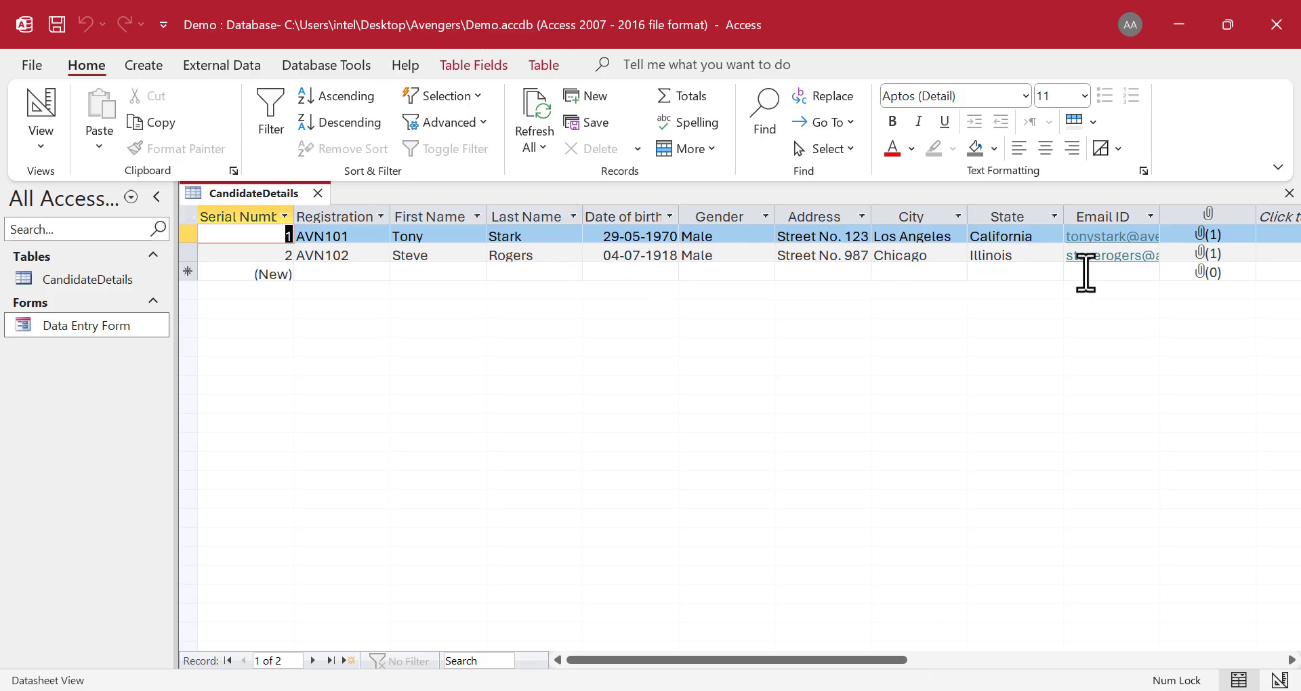
- View the photo attached to the second record in the table, and close the picture and its attachment list
double_click(1197, 252)
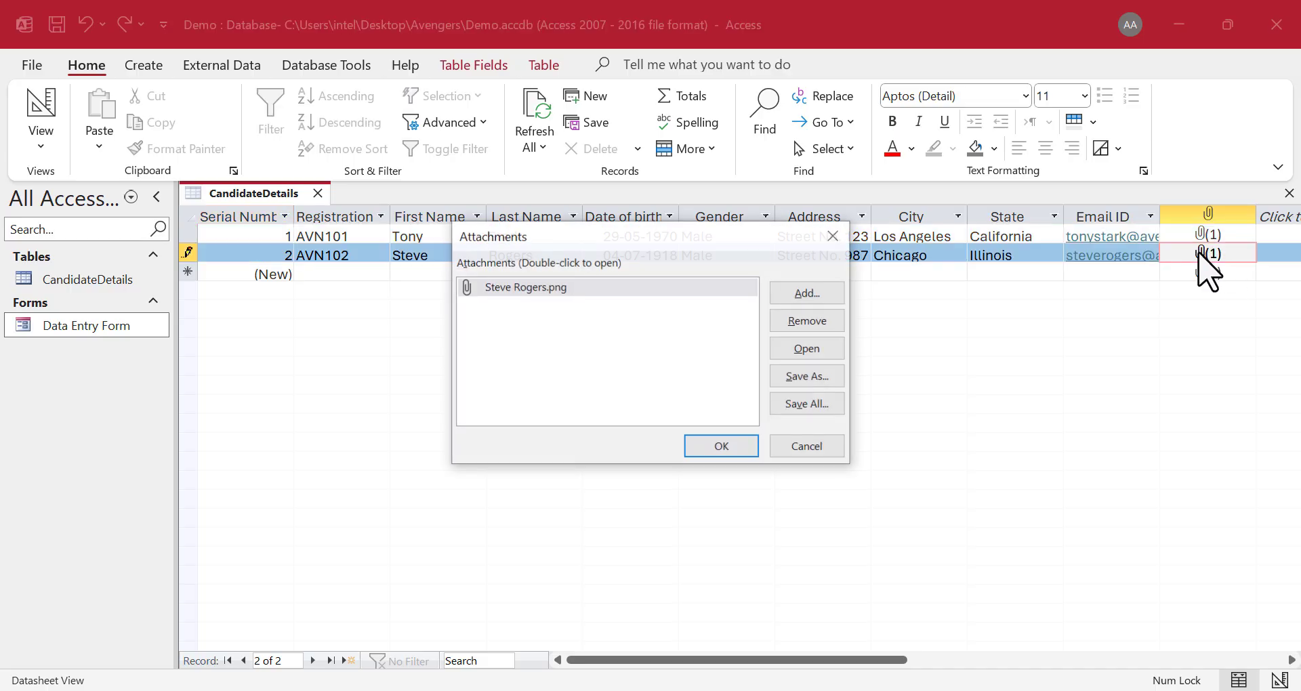
left_click(823, 349)
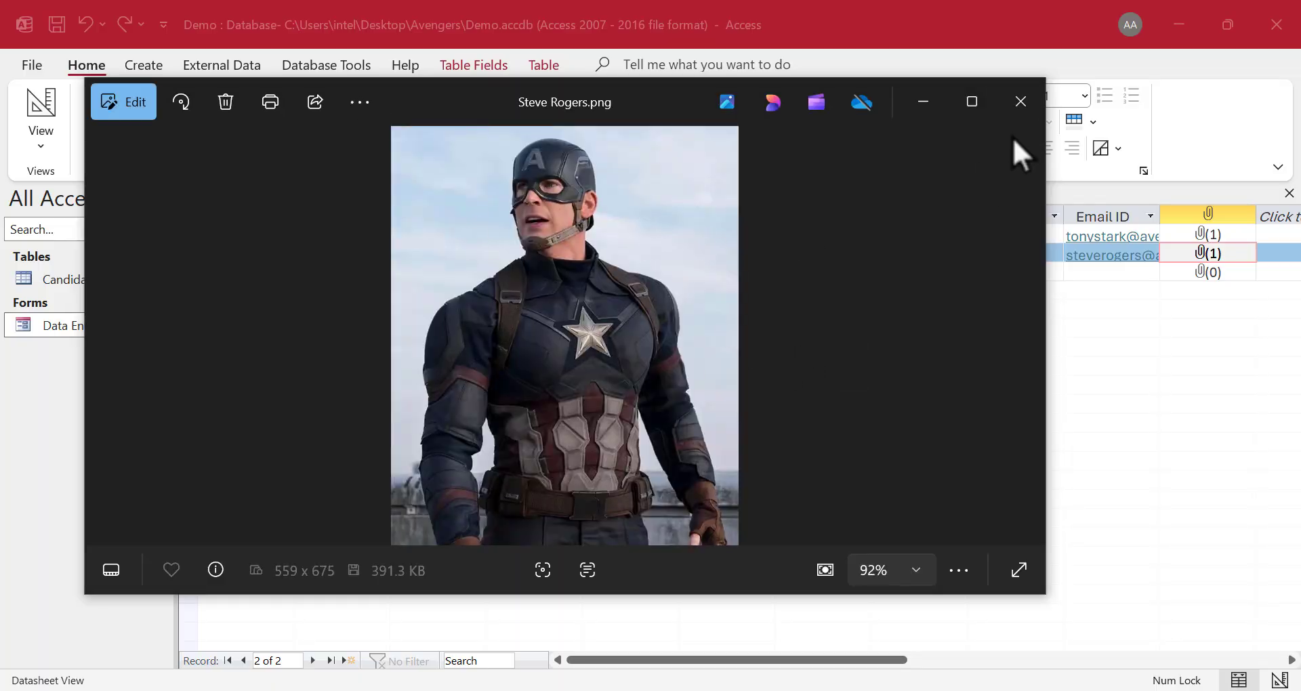
left_click(1020, 103)
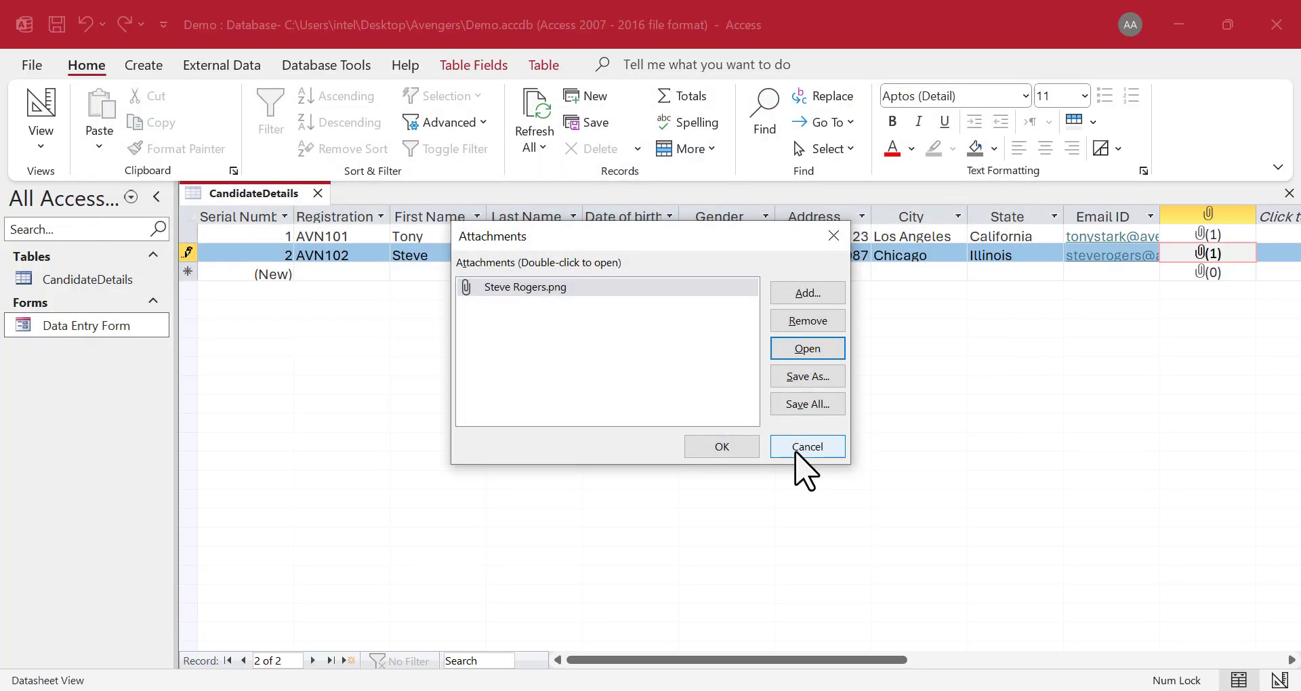
left_click(834, 236)
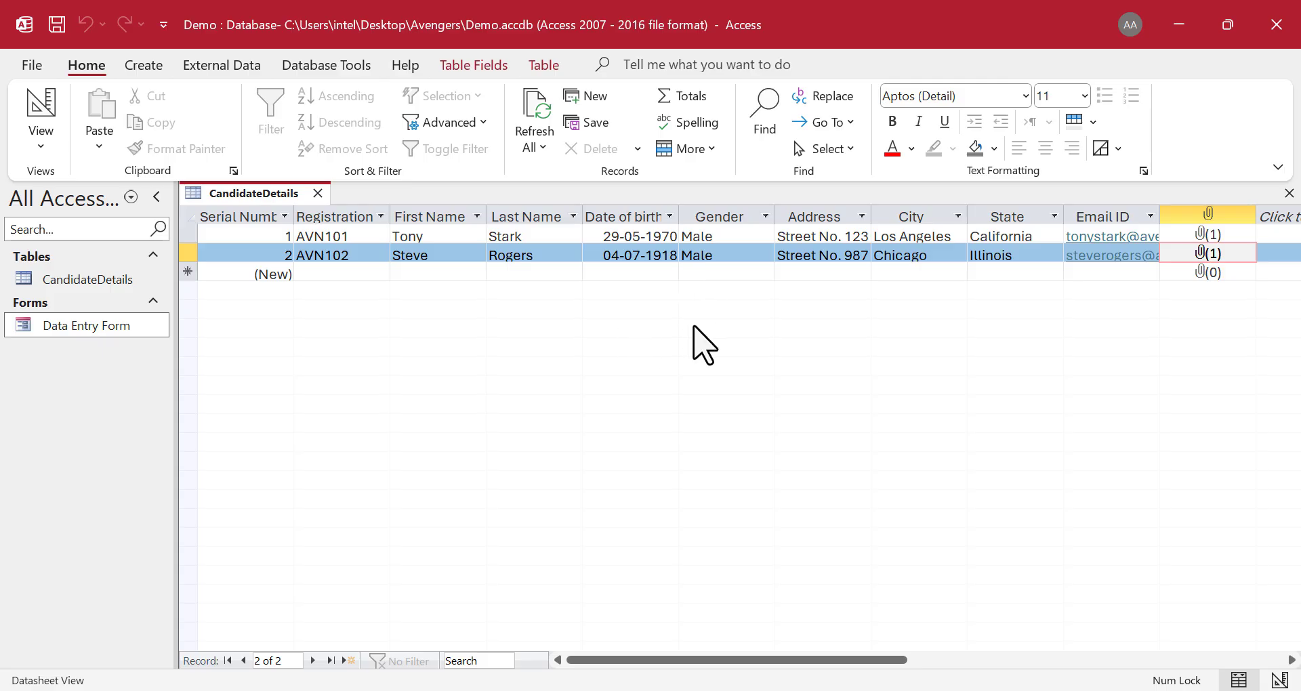
- Start the third record in the CandidateDetails table with the candidate's registration ID, first name, last name and date of birth
left_click(327, 273)
type("AVN103")
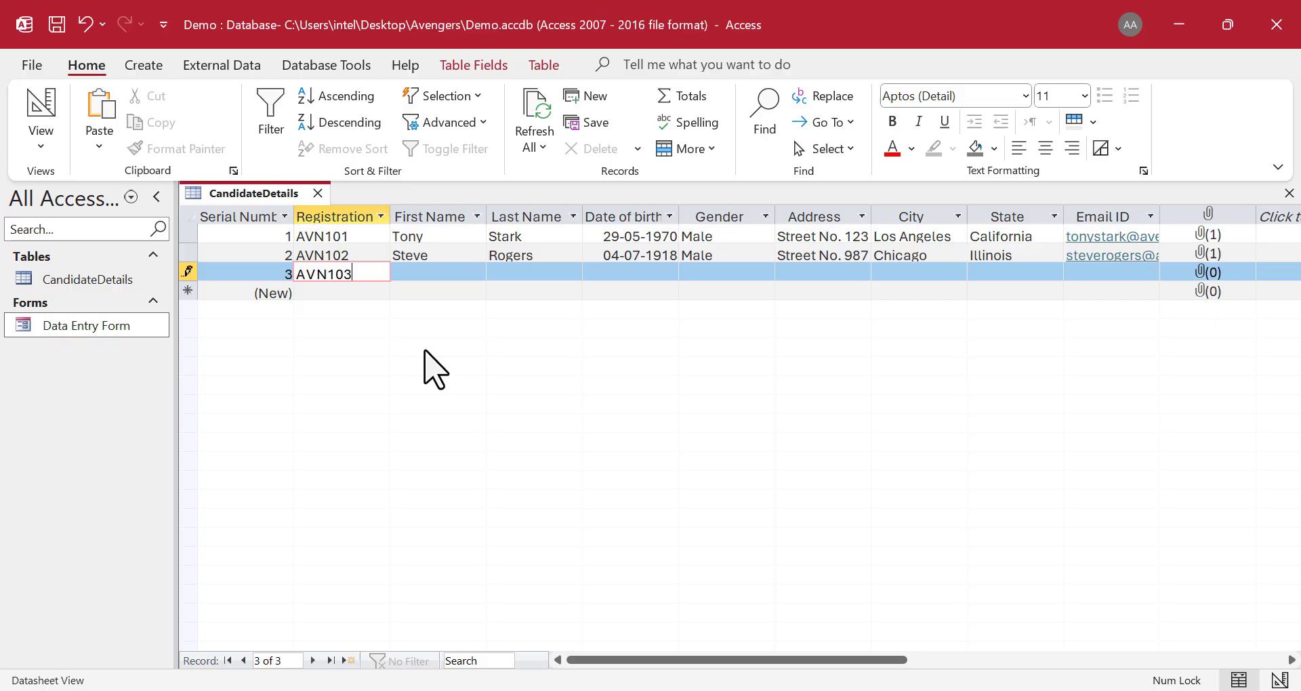
key("Tab")
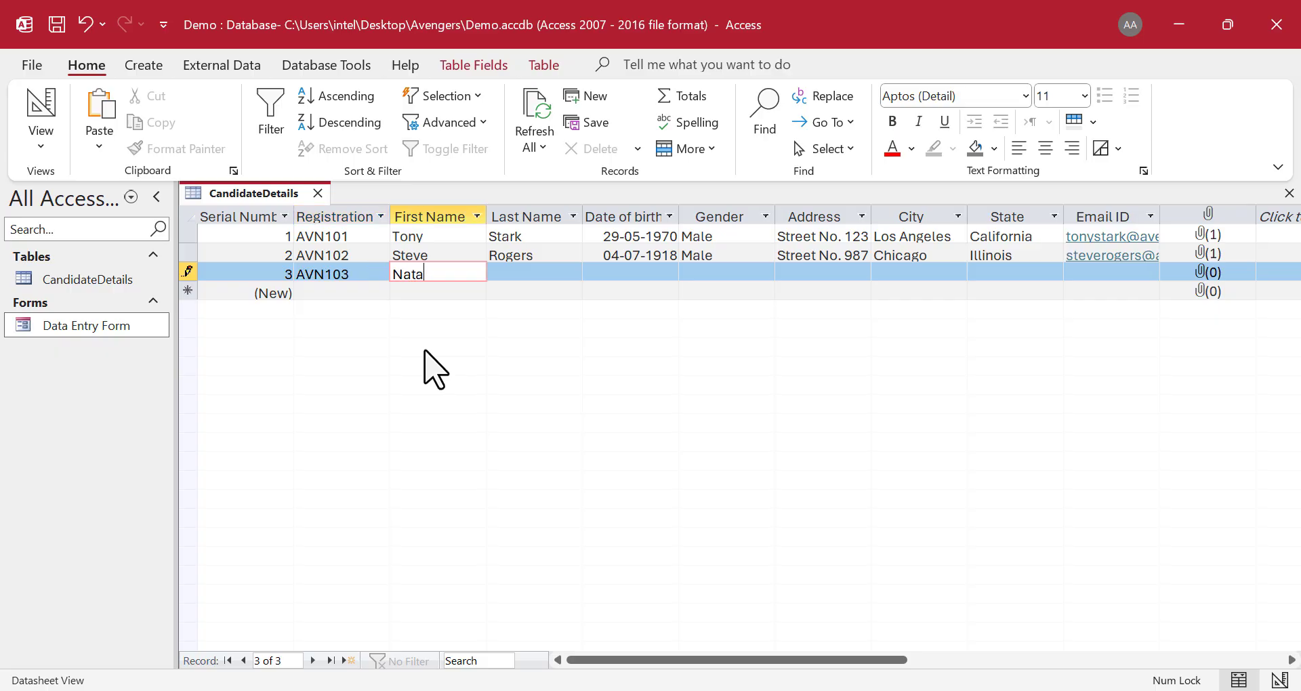
key("Tab")
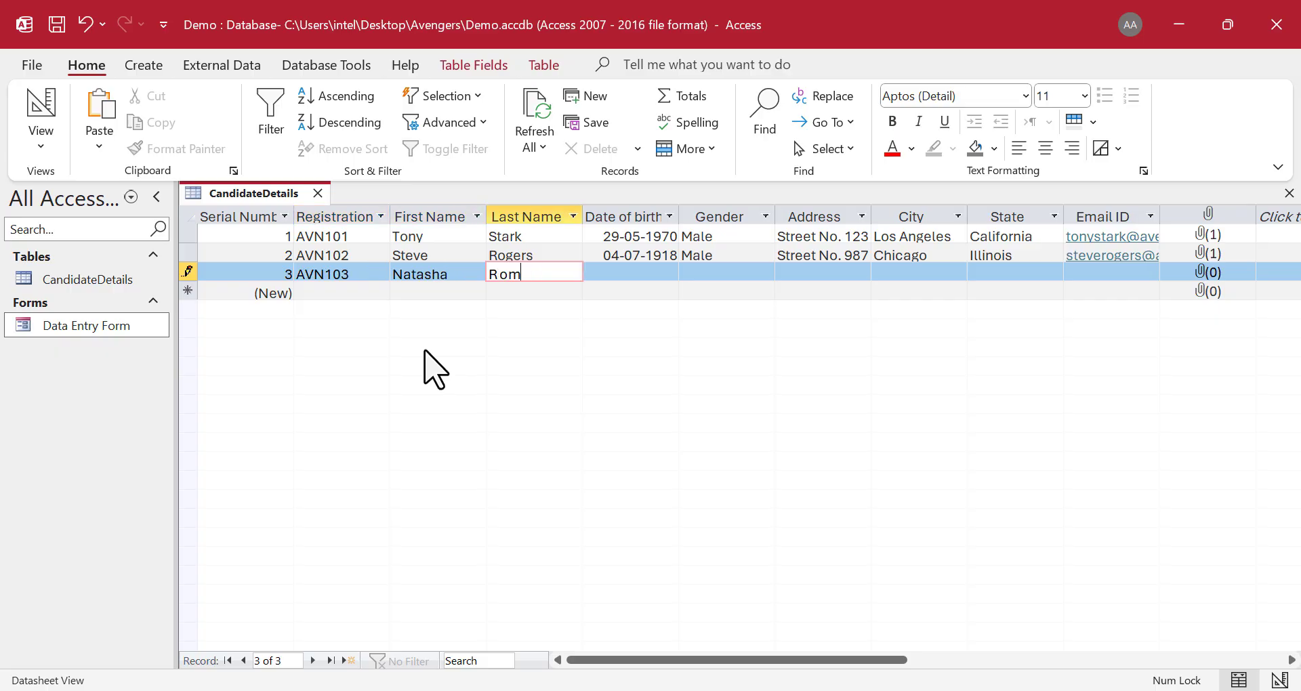
key("Tab")
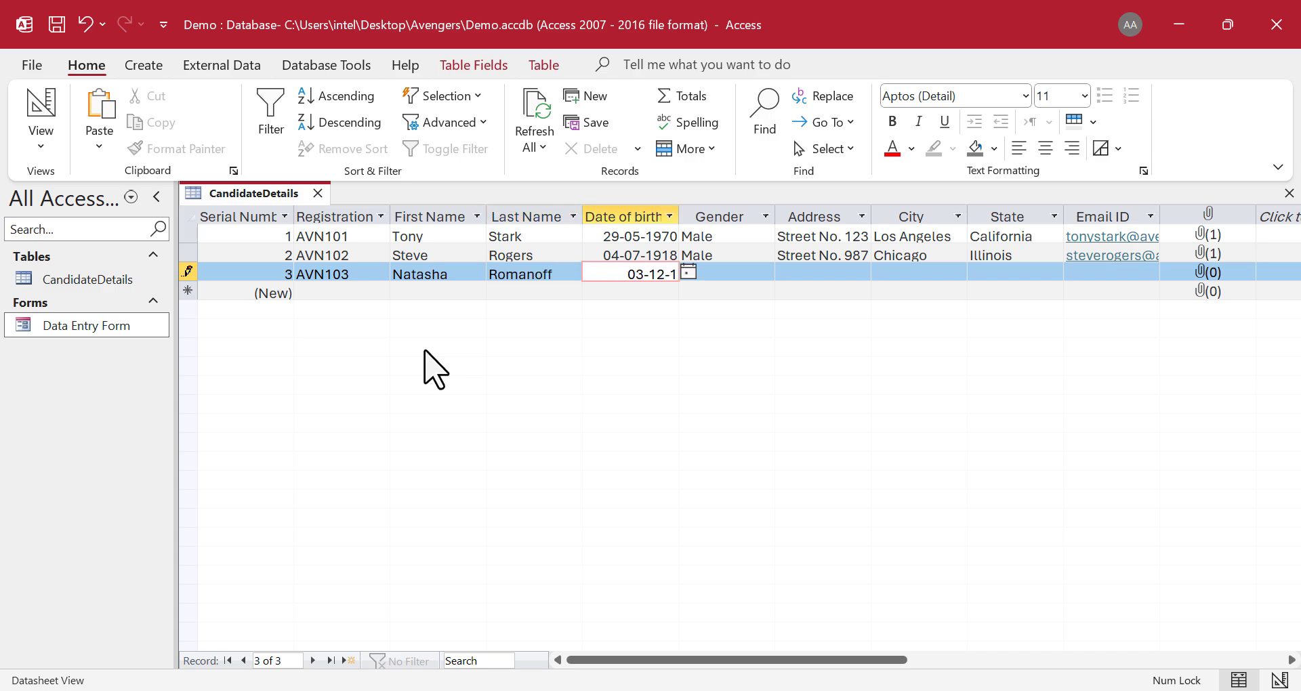
key("Tab")
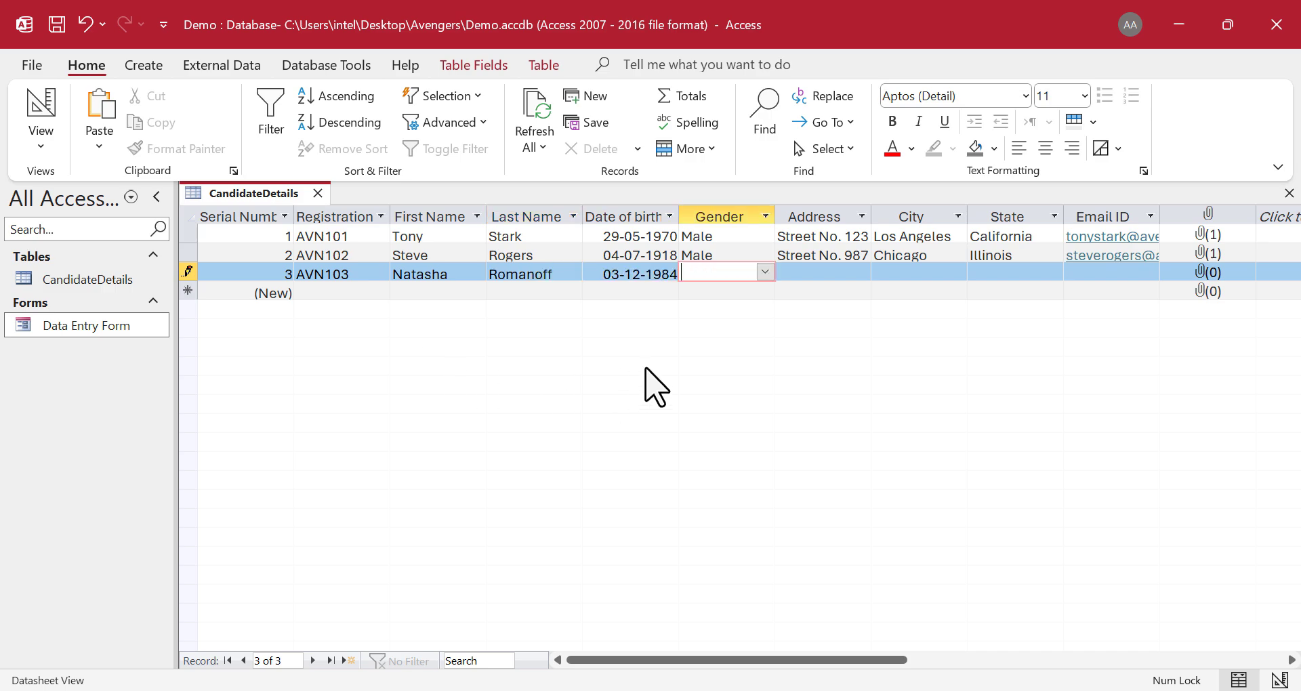
- Set the third candidate's gender to Female and fill in the address, city and state
left_click(764, 271)
left_click(738, 311)
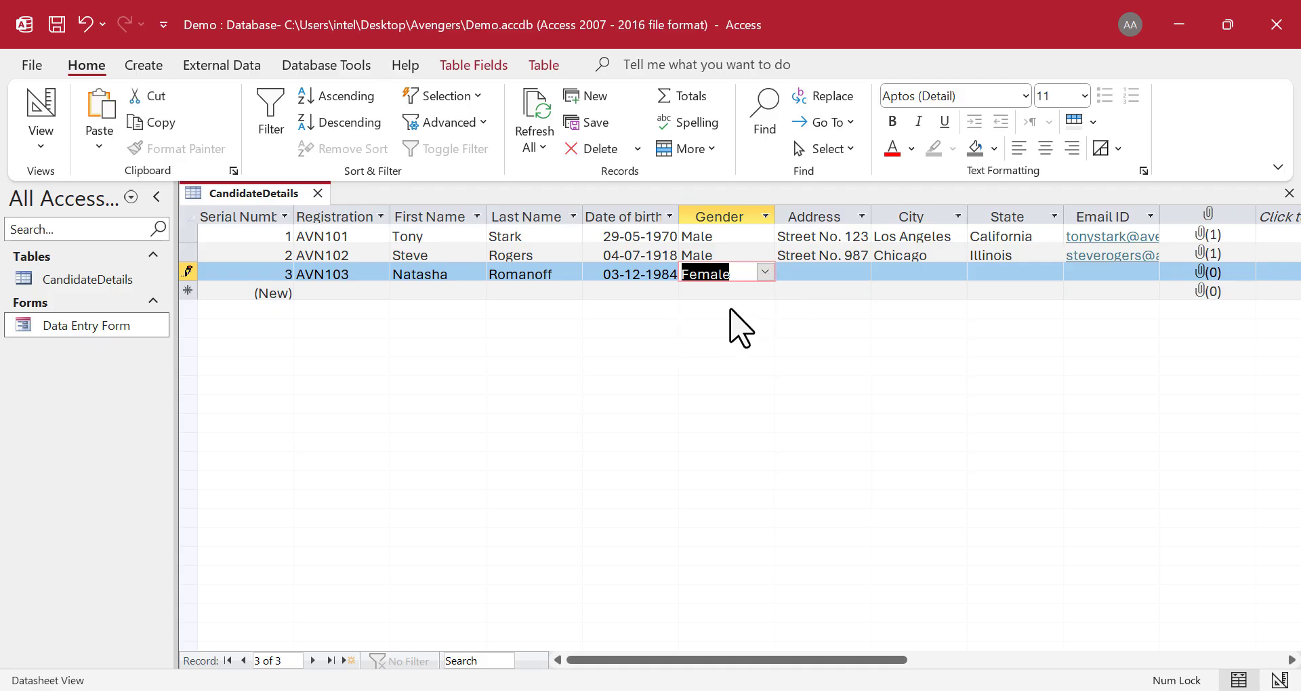
left_click(838, 273)
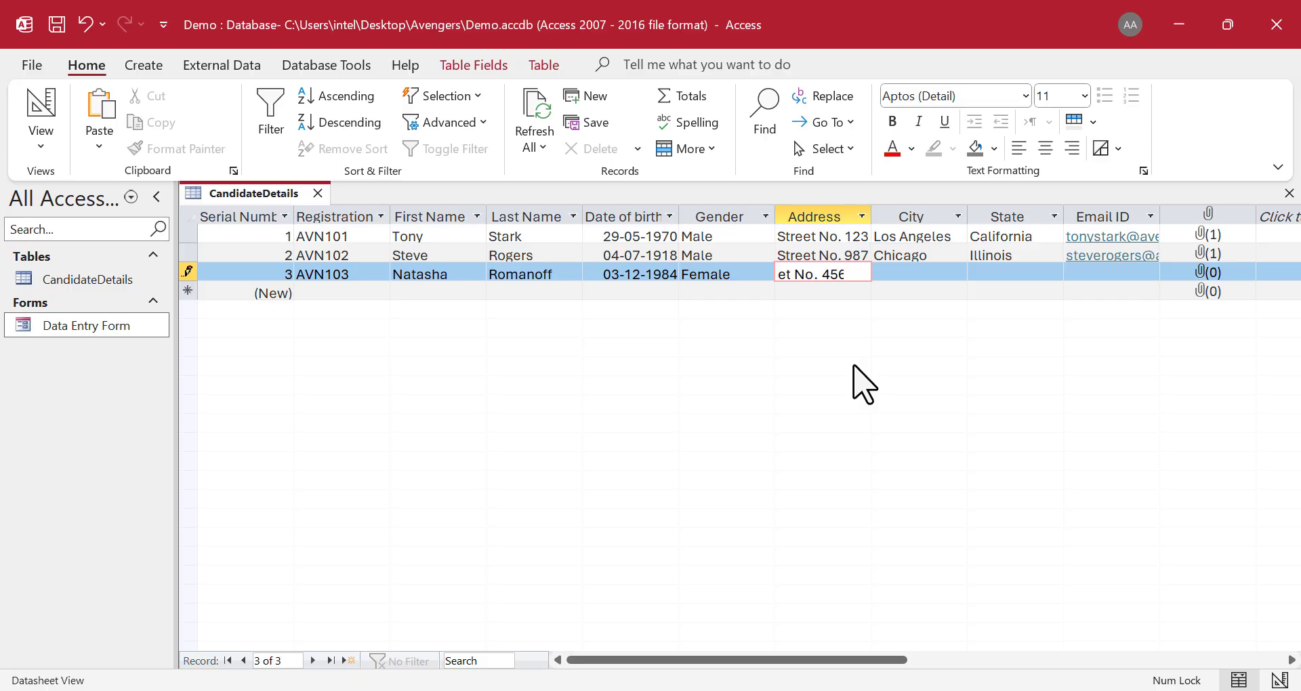
type("Street No. 456")
key("Tab")
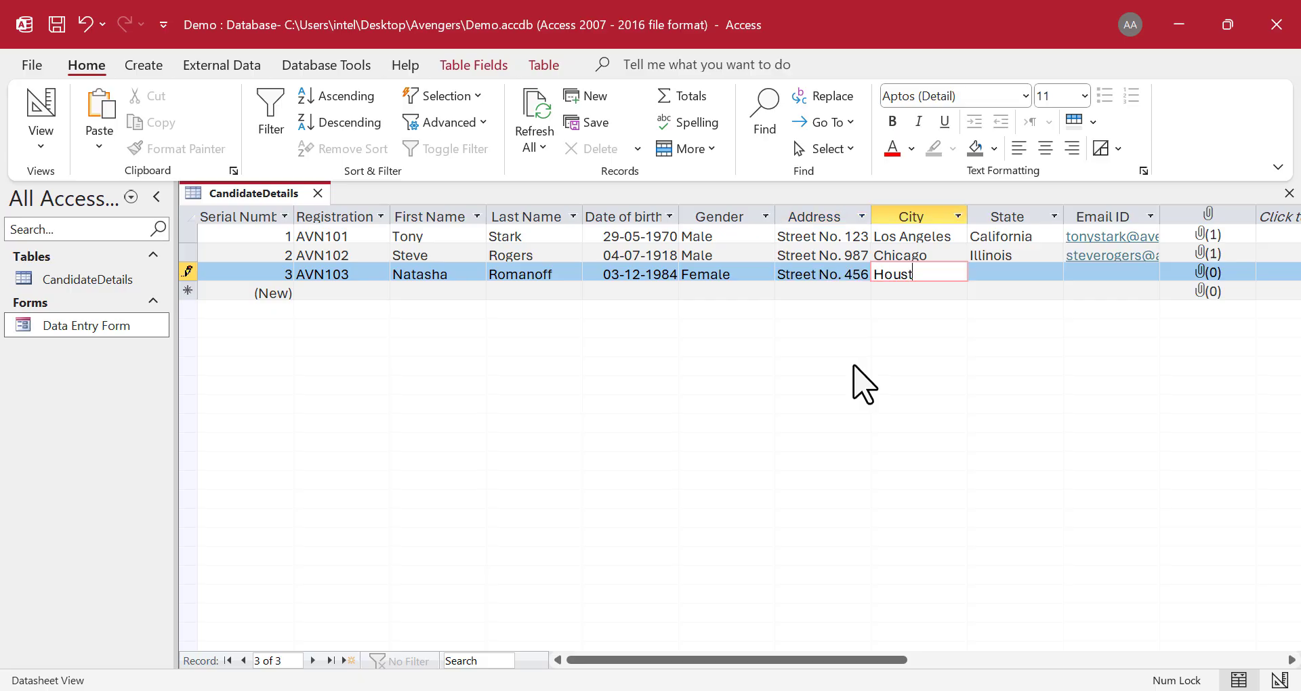
key("Tab")
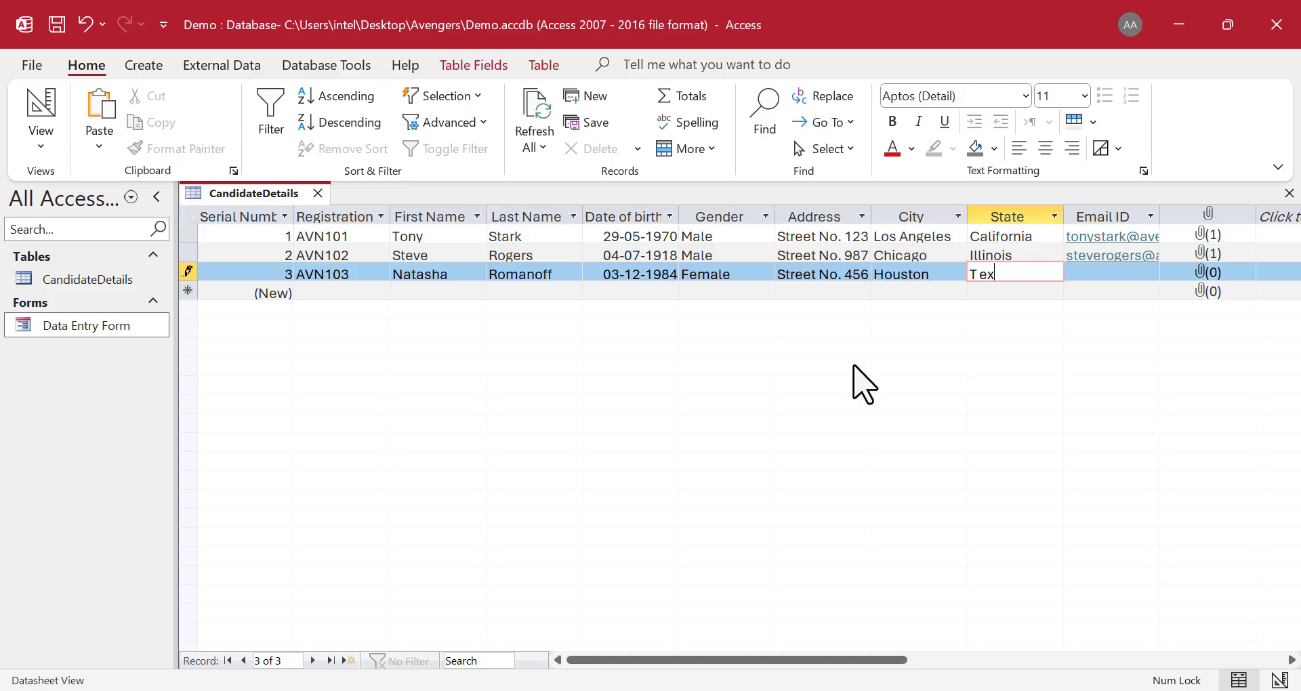
key("Tab")
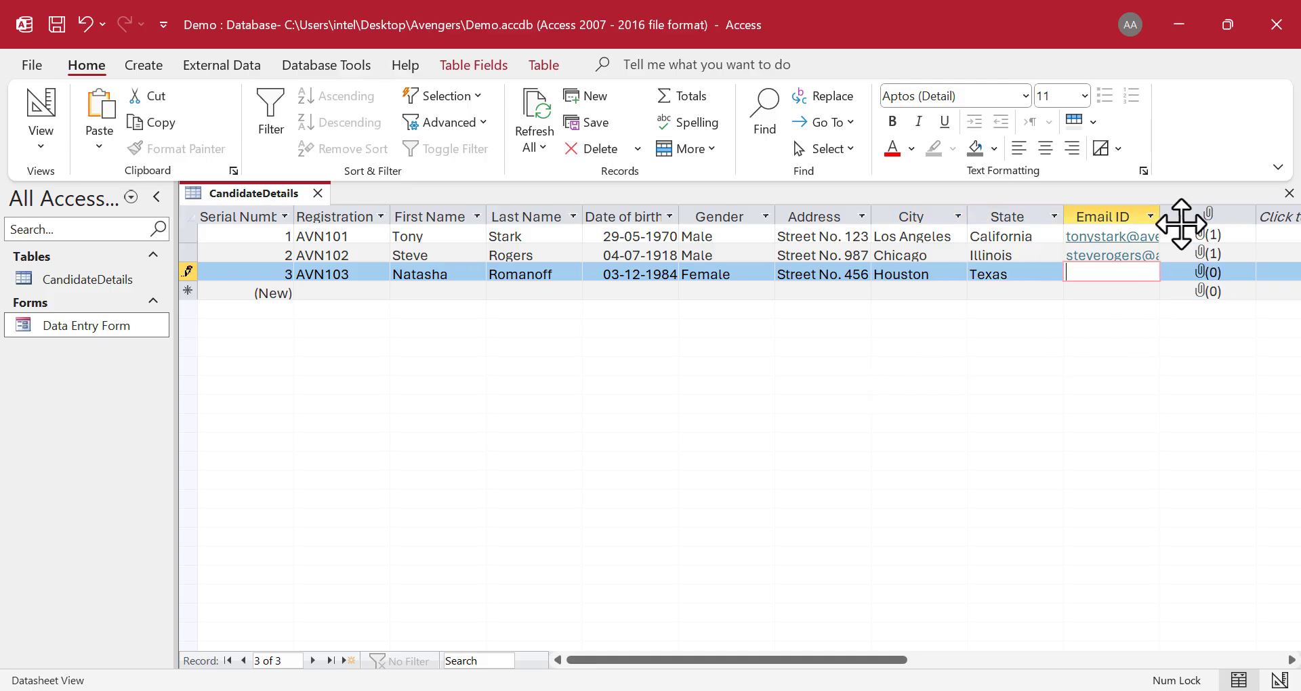
- Widen the Email ID column and enter the third candidate's email address
left_click_drag(1161, 217, 1245, 217)
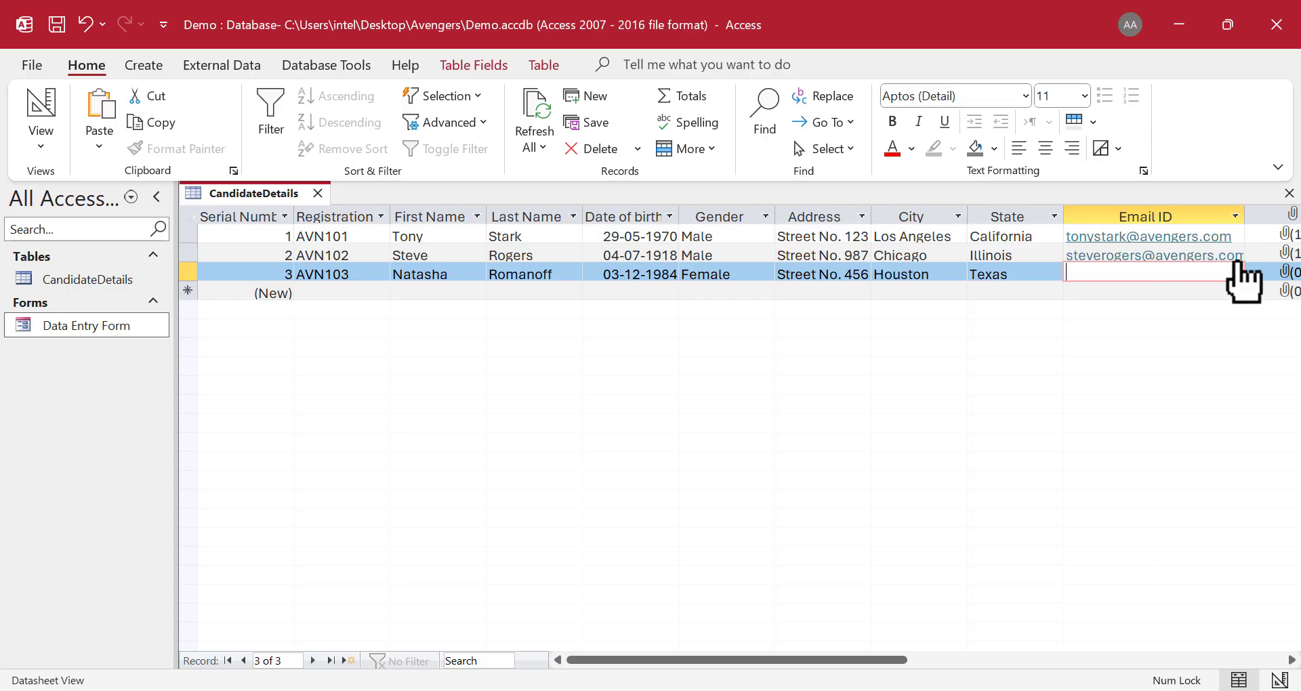
type("natasha")
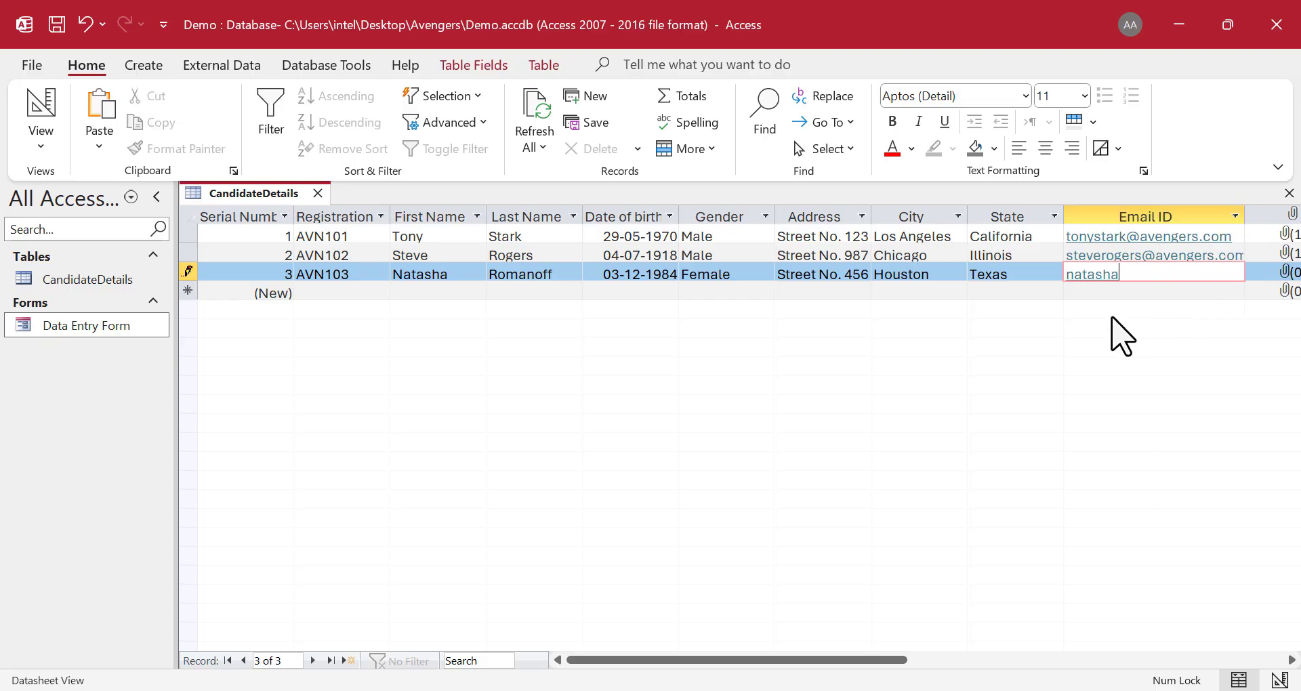
type("romanoff@avenger")
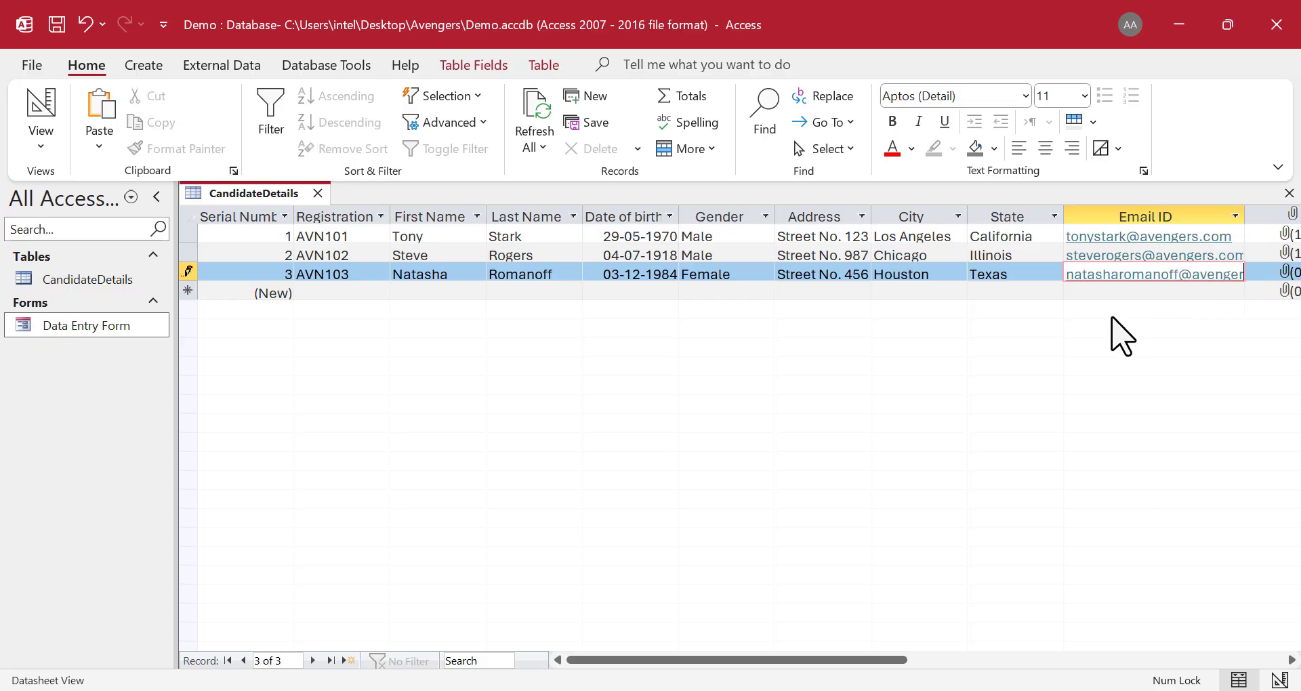
type("s.com")
key("Tab")
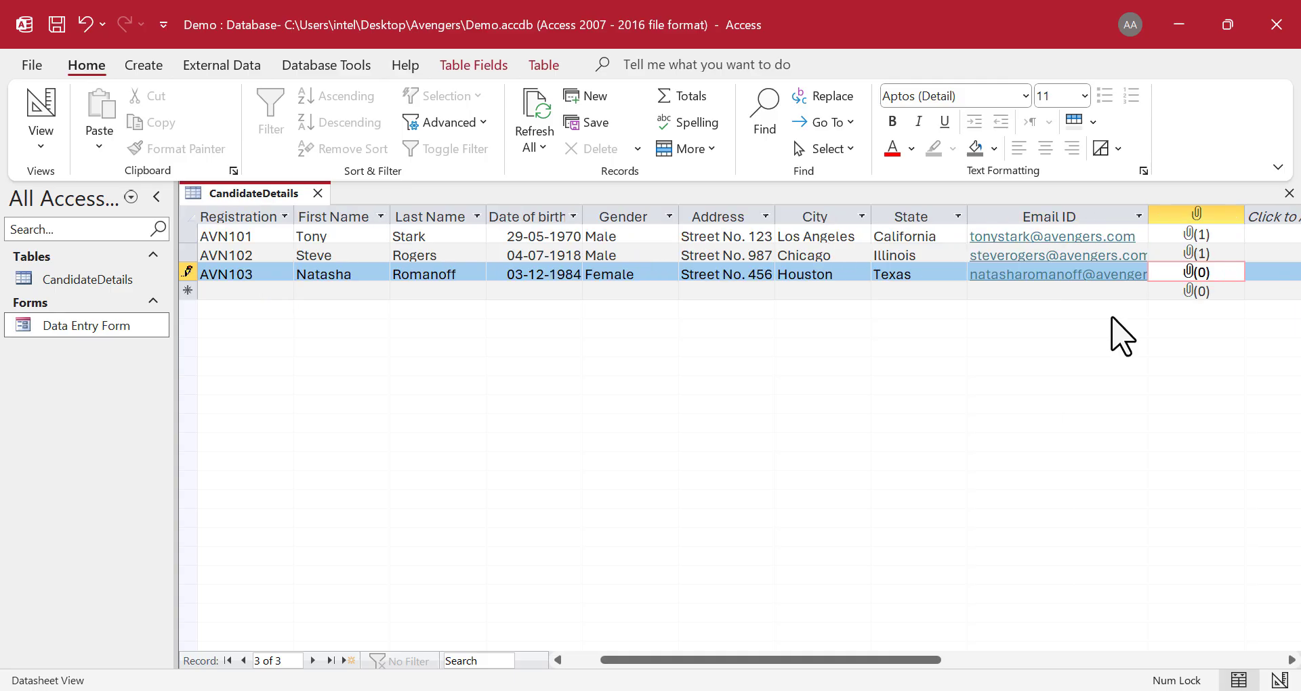
- Attach the third candidate's photo from the Pics folder to the record's attachment field
double_click(1186, 271)
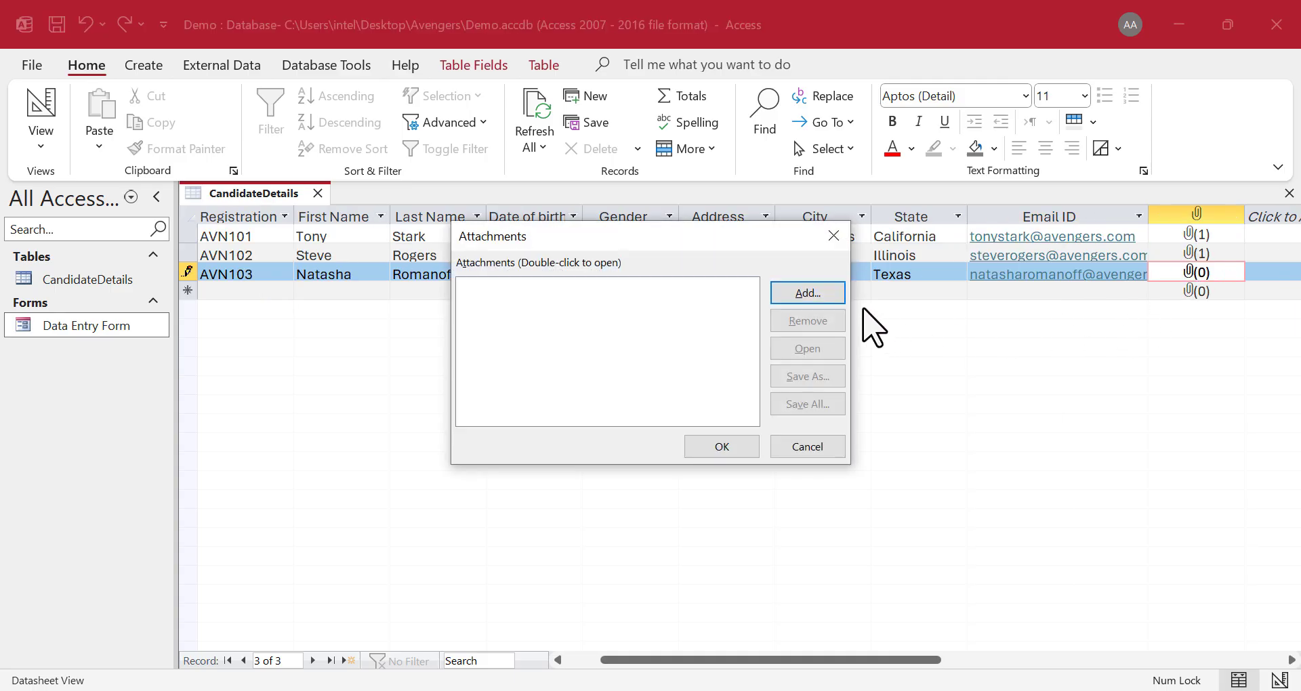
left_click(819, 292)
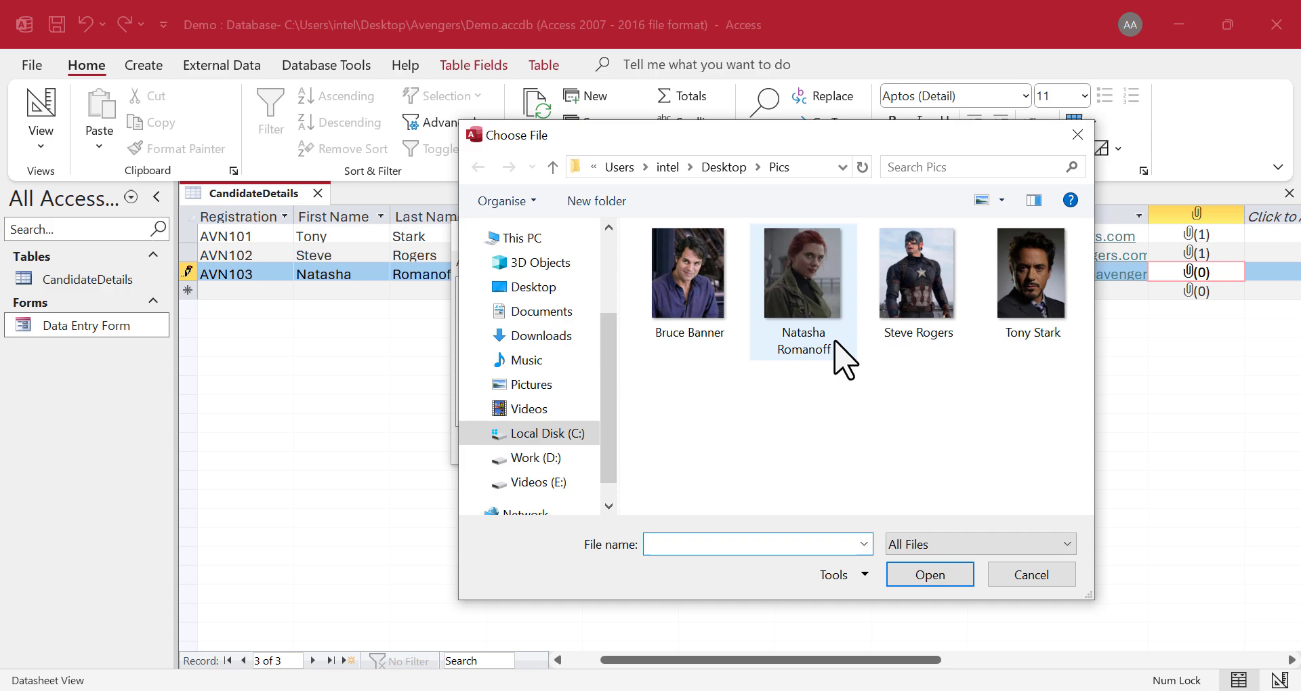
left_click(822, 307)
left_click(949, 575)
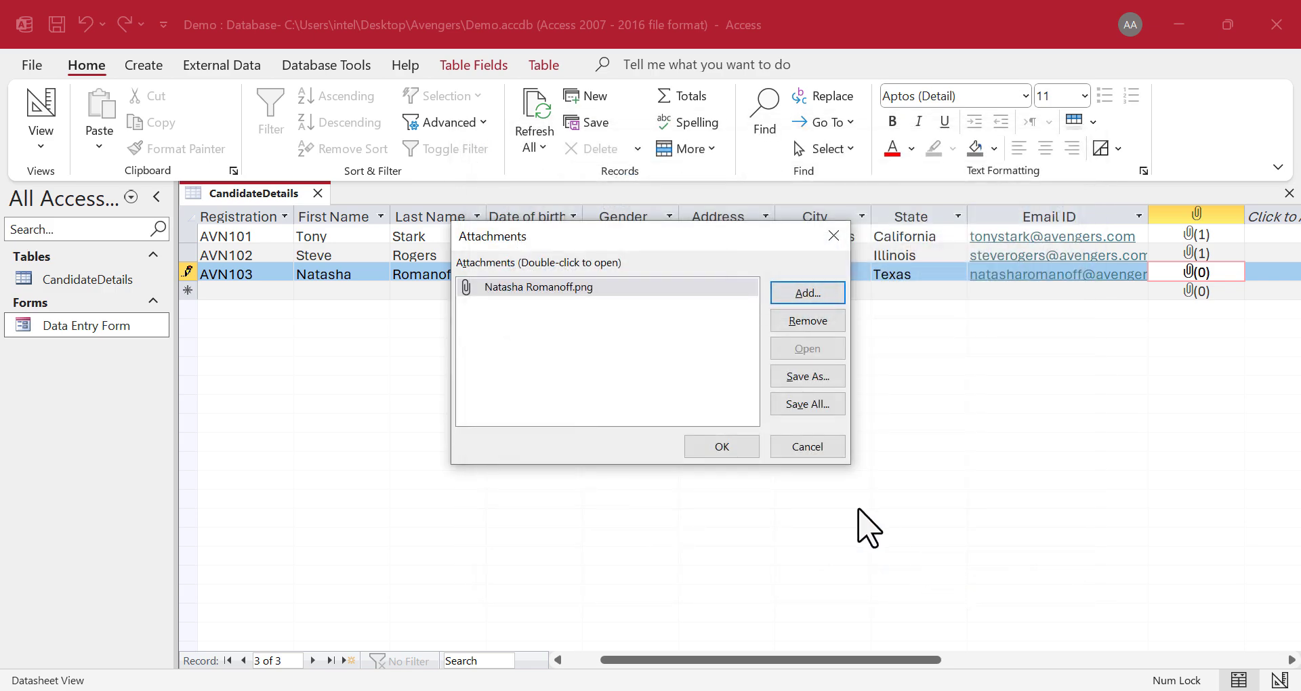
left_click(735, 445)
- Save the CandidateDetails table with the third candidate's record
left_click_drag(744, 674, 619, 673)
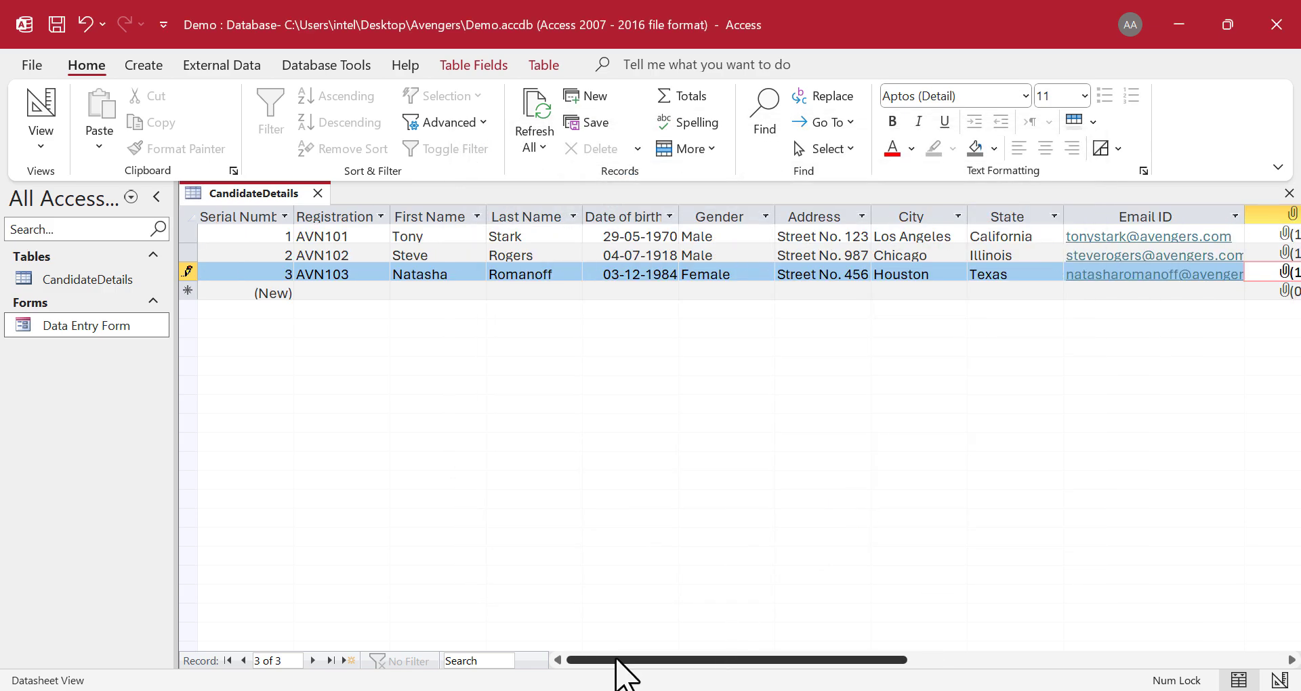
left_click(113, 280)
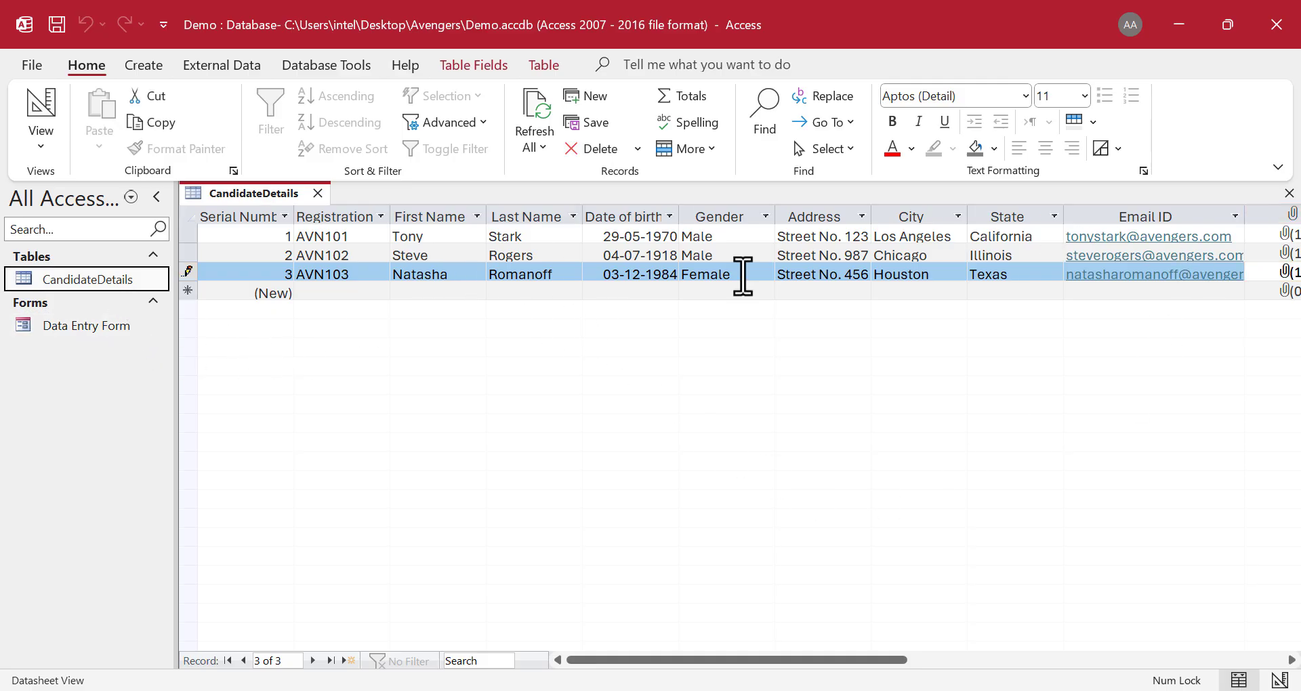
right_click(281, 194)
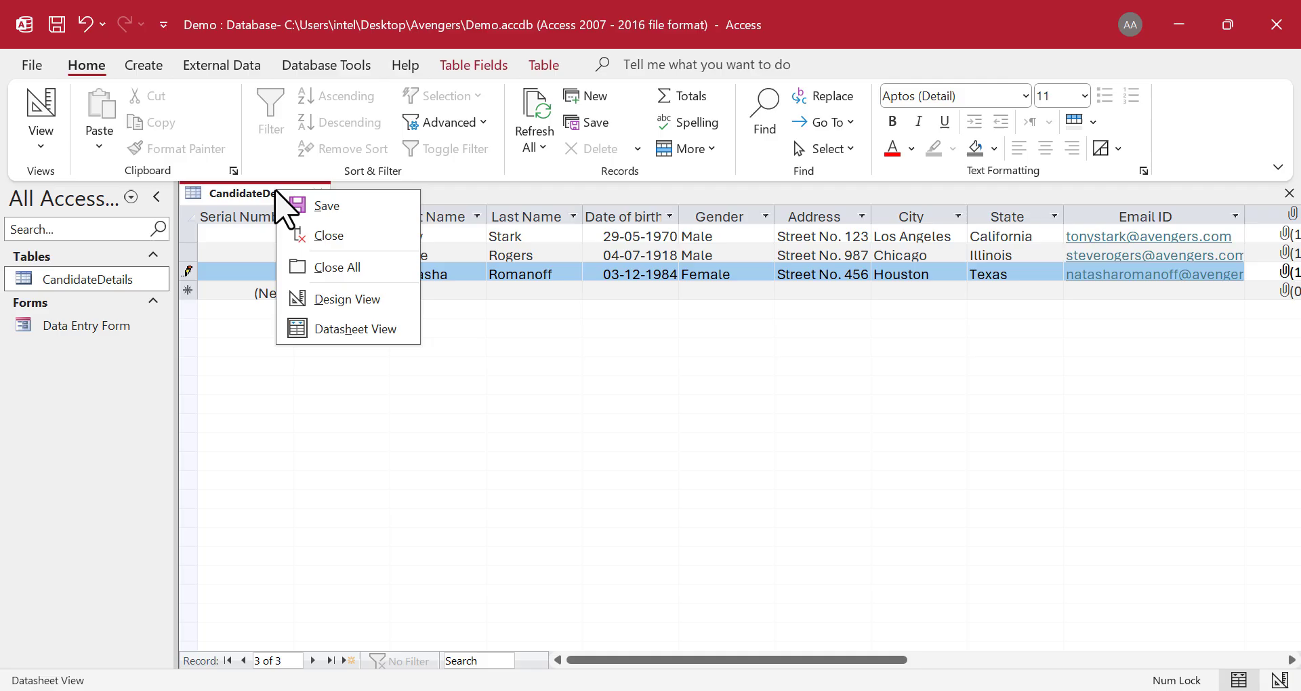
left_click(347, 206)
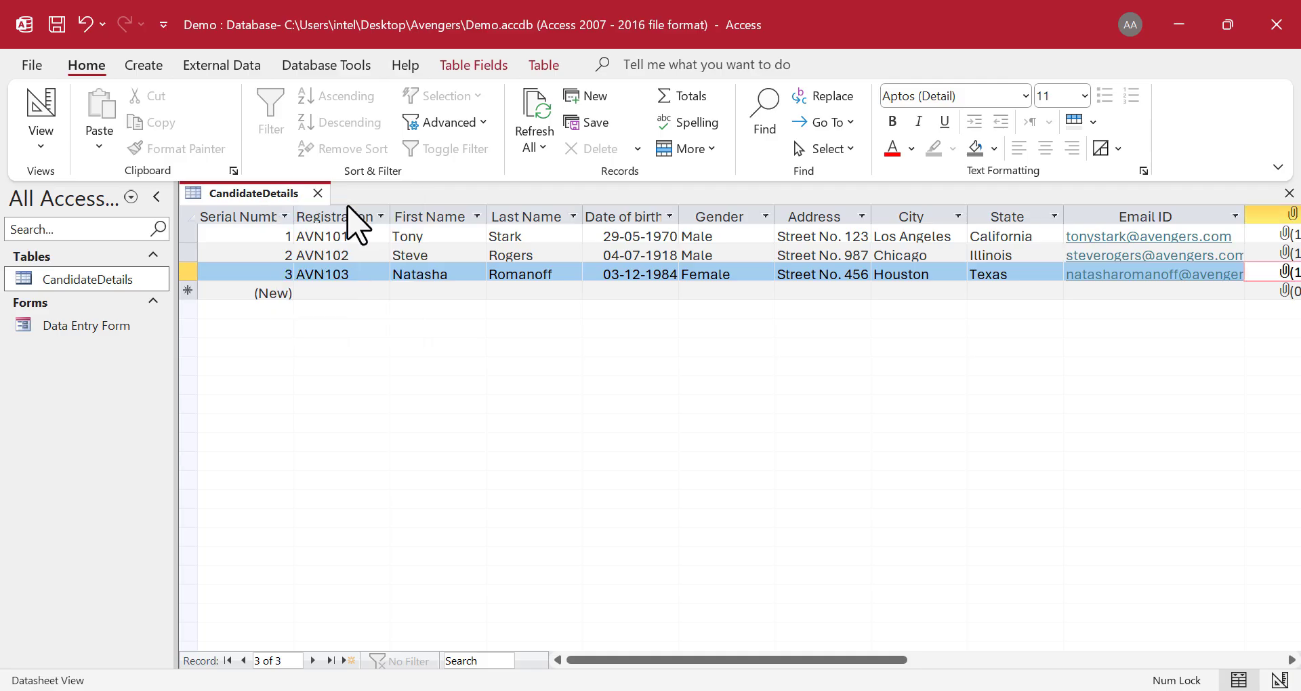
- Open the Data Entry Form and browse through the three candidate records
double_click(134, 330)
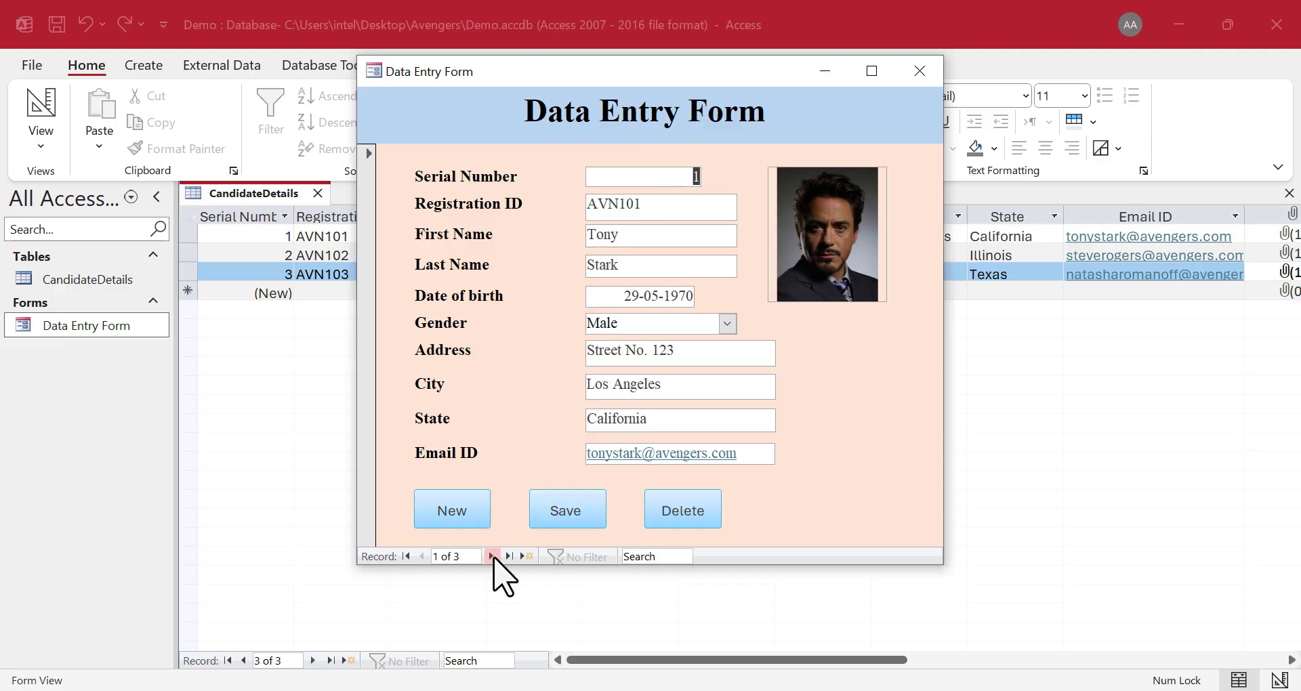
left_click(493, 556)
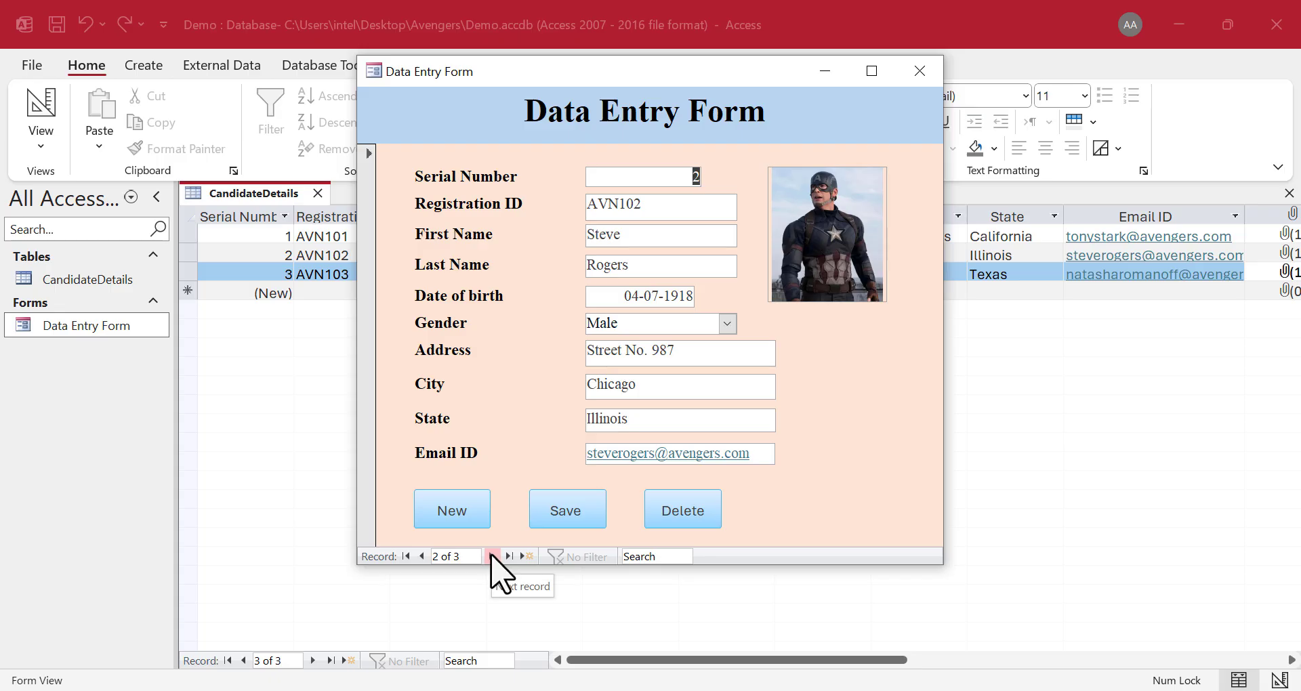
left_click(492, 556)
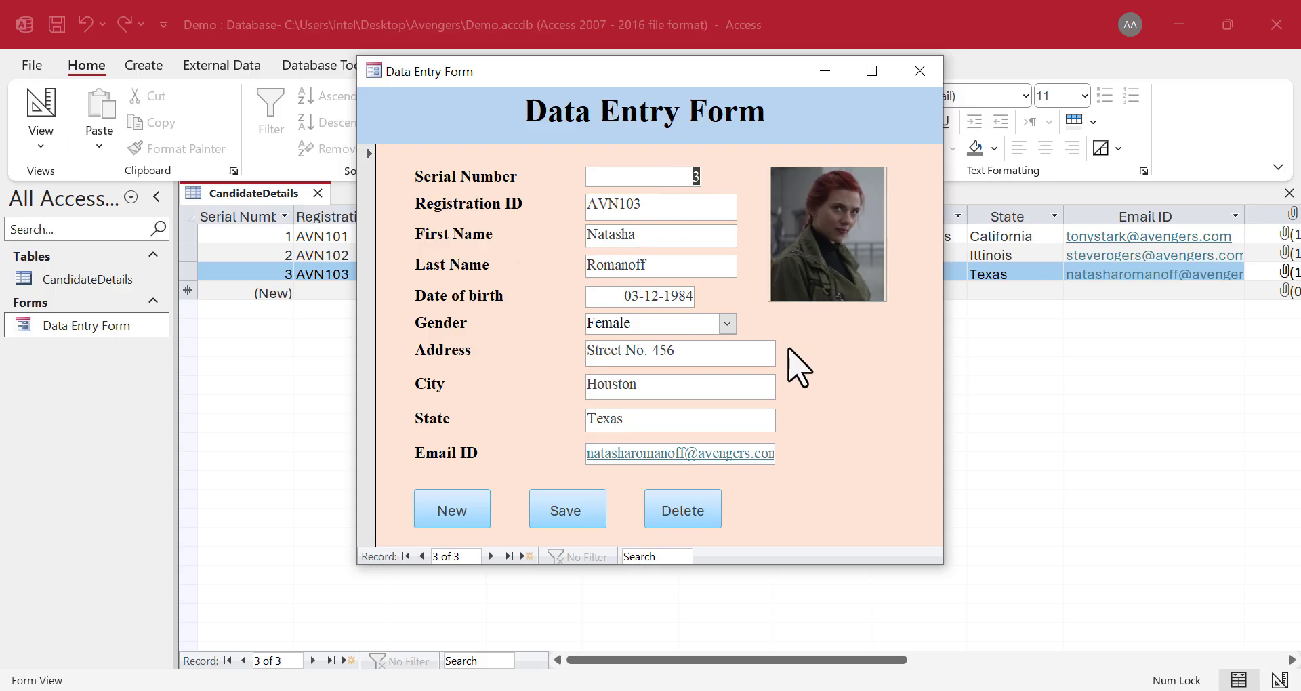
- Start a new record in the form and enter the fourth candidate's registration ID, first name and last name
left_click(474, 513)
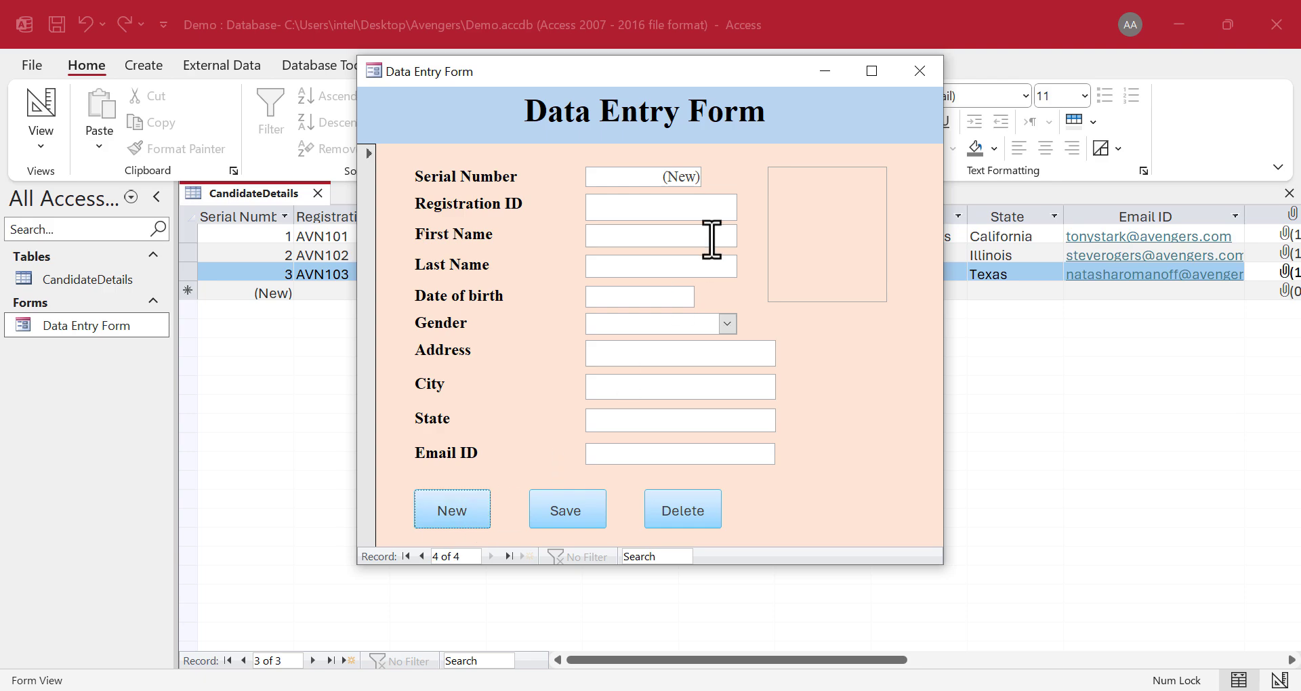
left_click(645, 209)
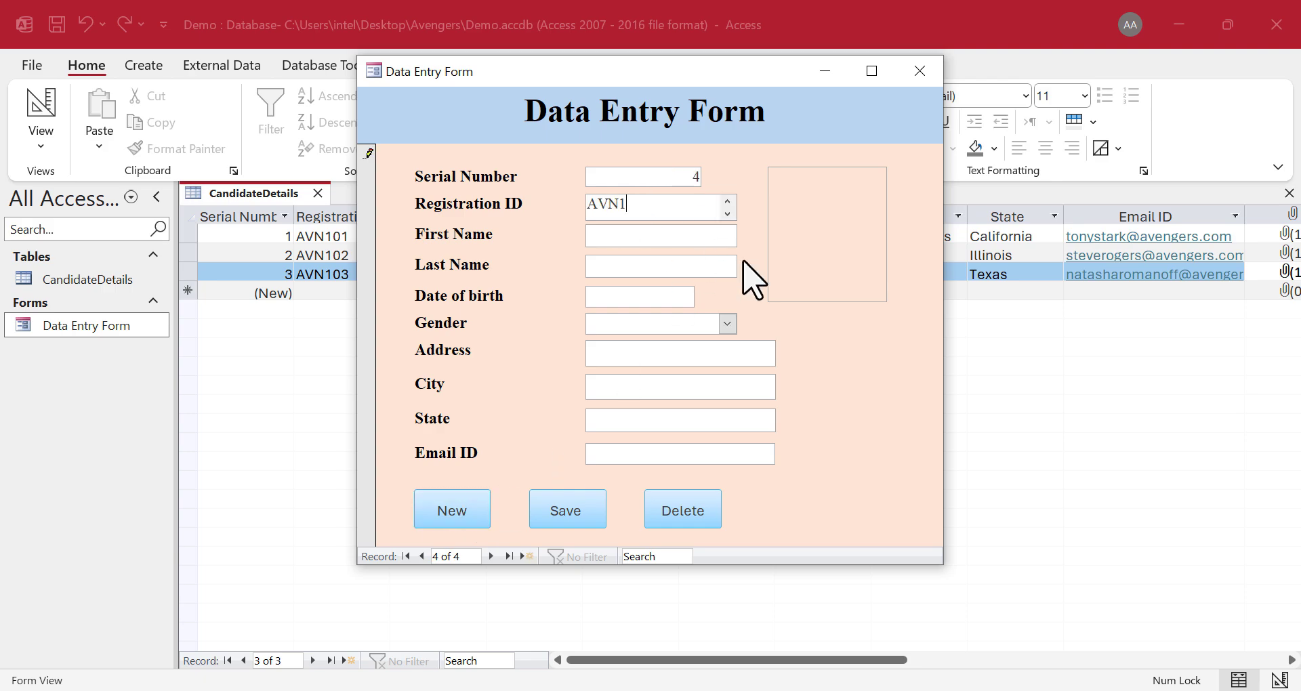
left_click(678, 237)
type("Bruce")
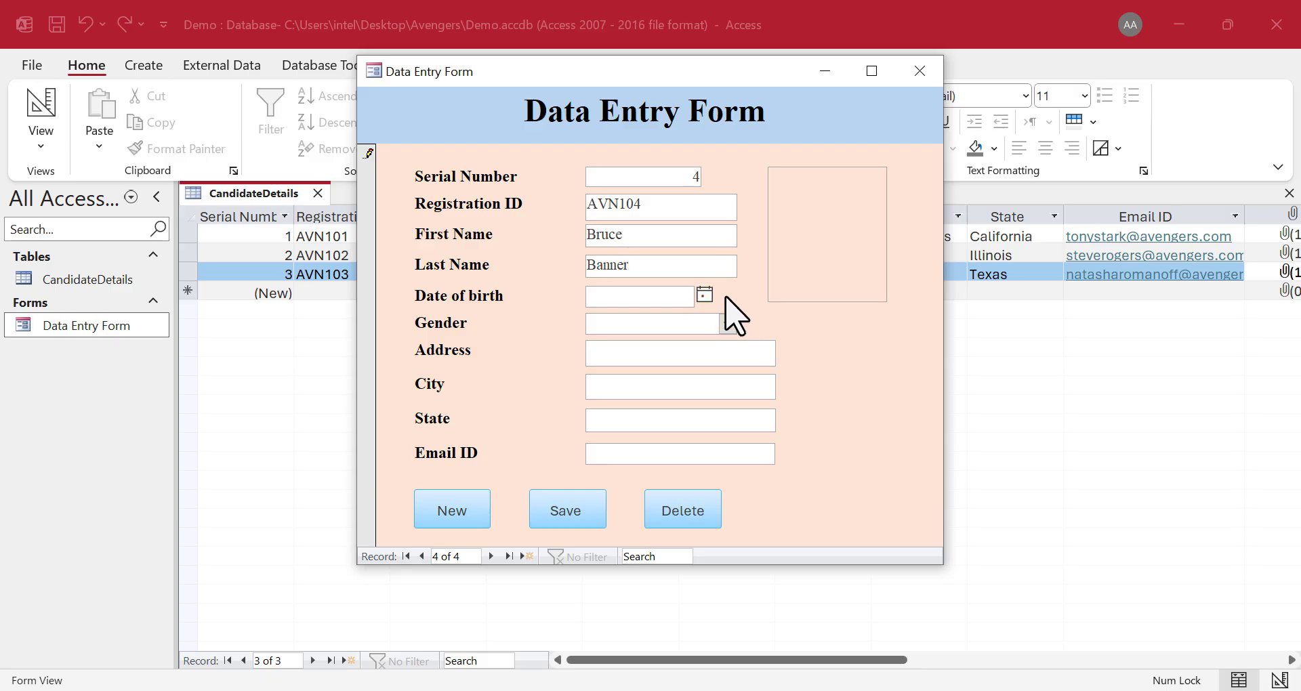
- Enter the fourth candidate's date of birth by picking the day in the calendar and correcting the year
left_click(696, 291)
left_click(546, 314)
left_click(546, 315)
left_click(546, 314)
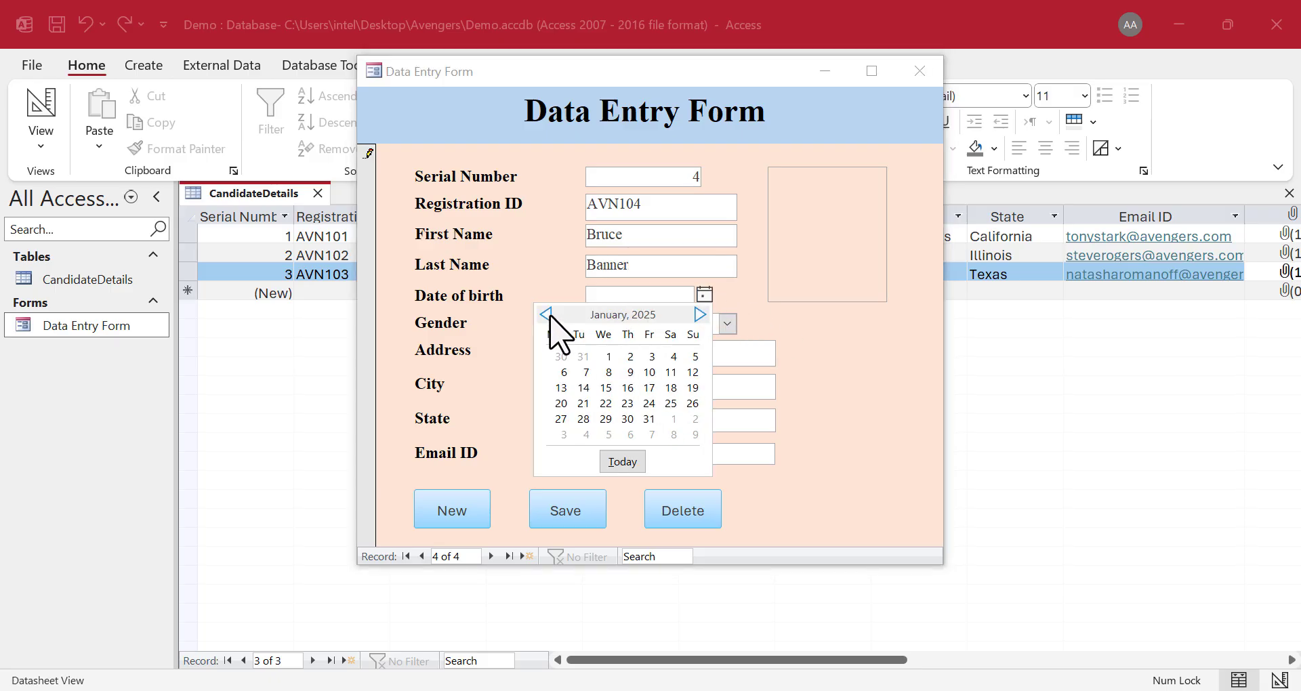
left_click(545, 314)
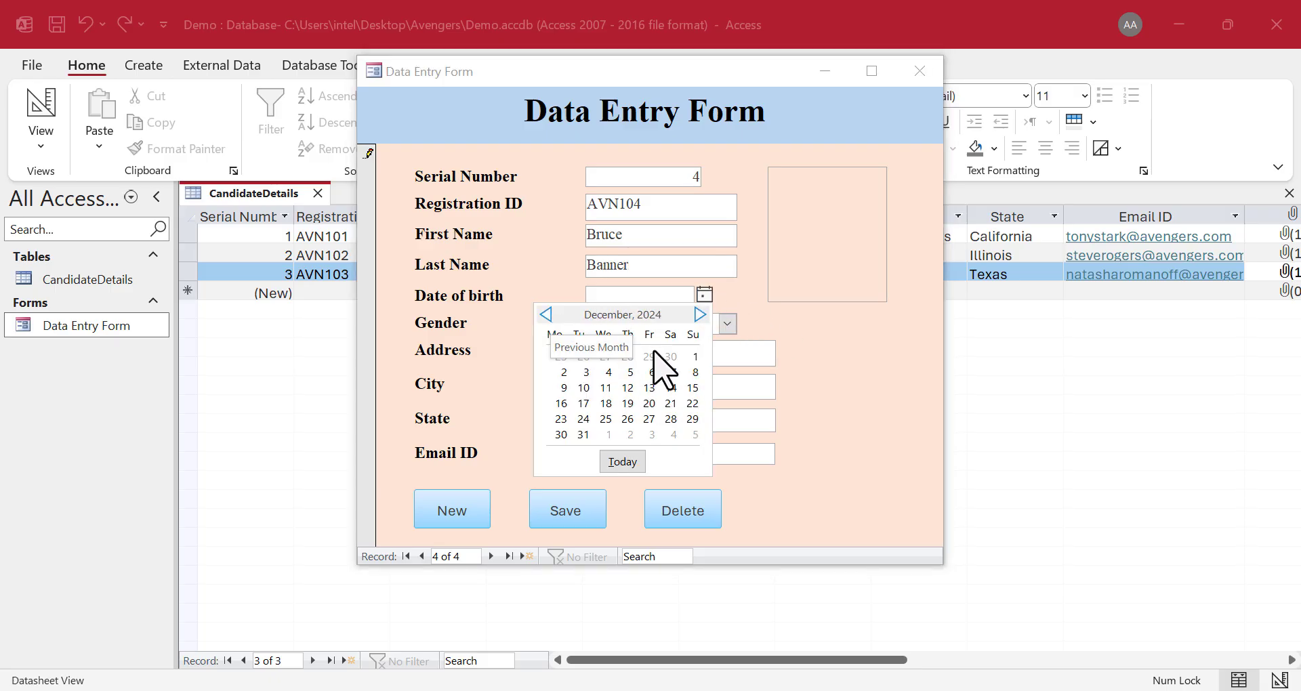
left_click(607, 403)
left_click_drag(665, 296, 696, 303)
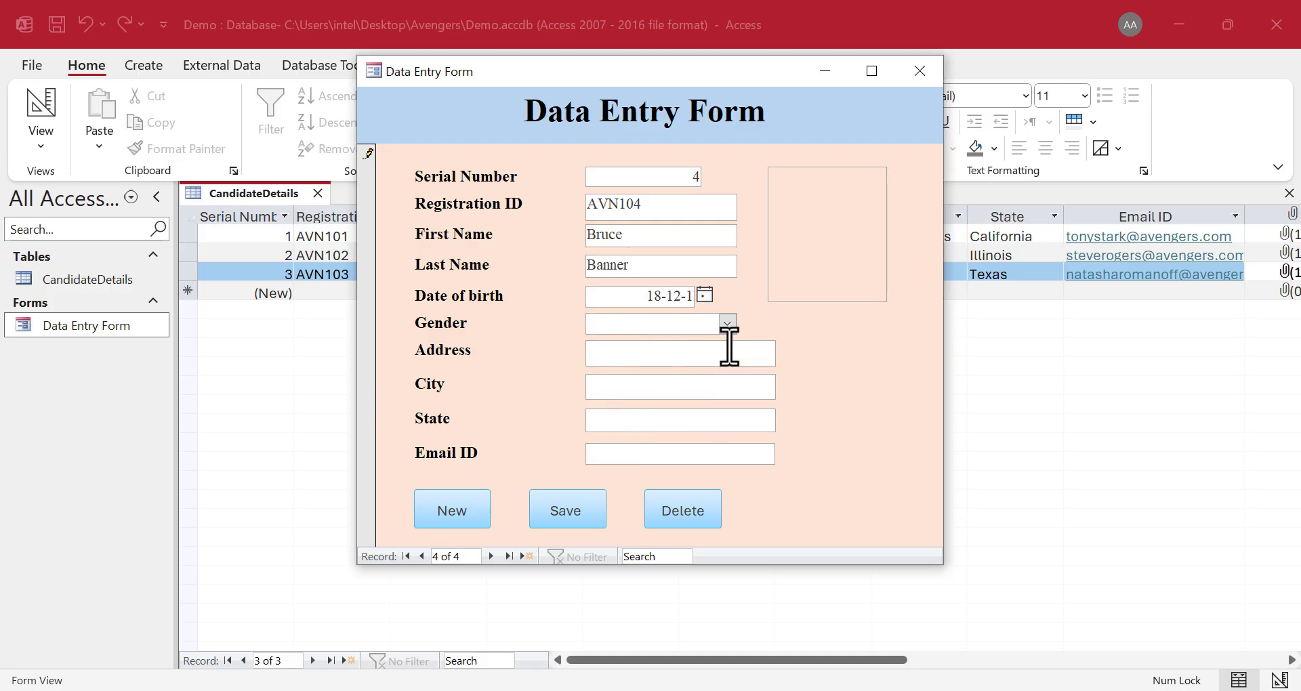
- Set the fourth candidate's gender to Male and fill in the address, city, state and email fields
left_click(727, 323)
left_click(677, 344)
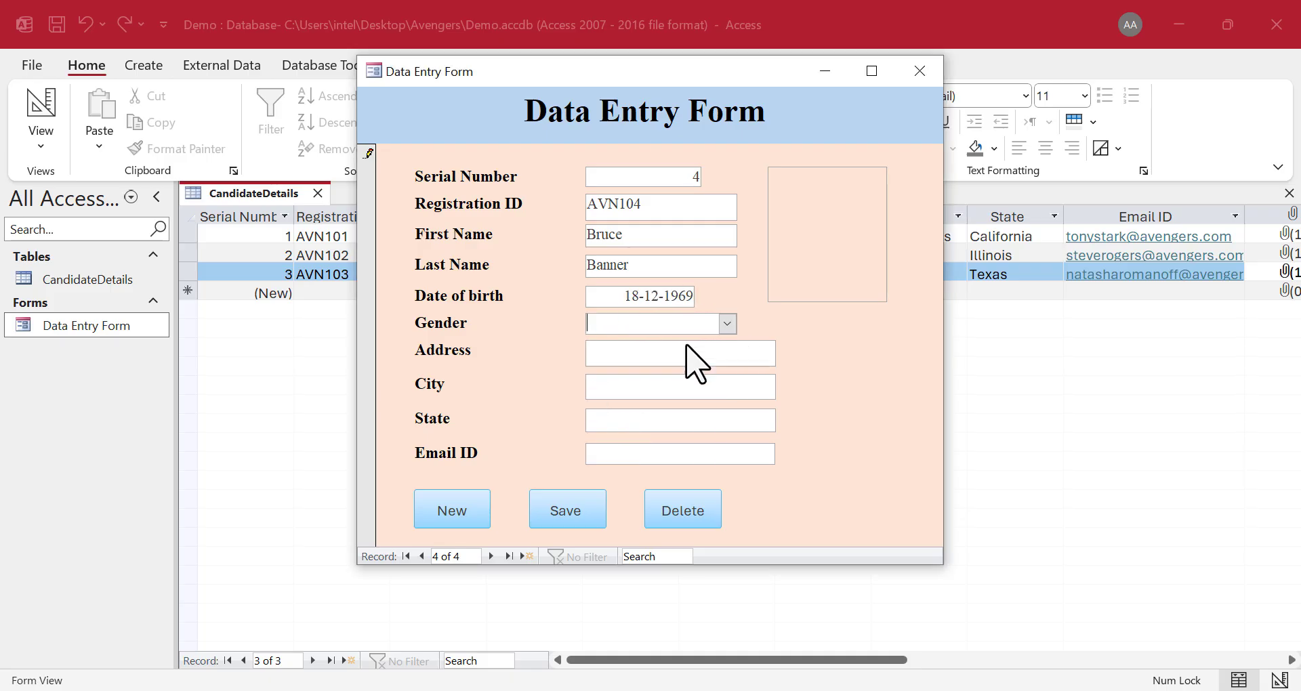
left_click(642, 355)
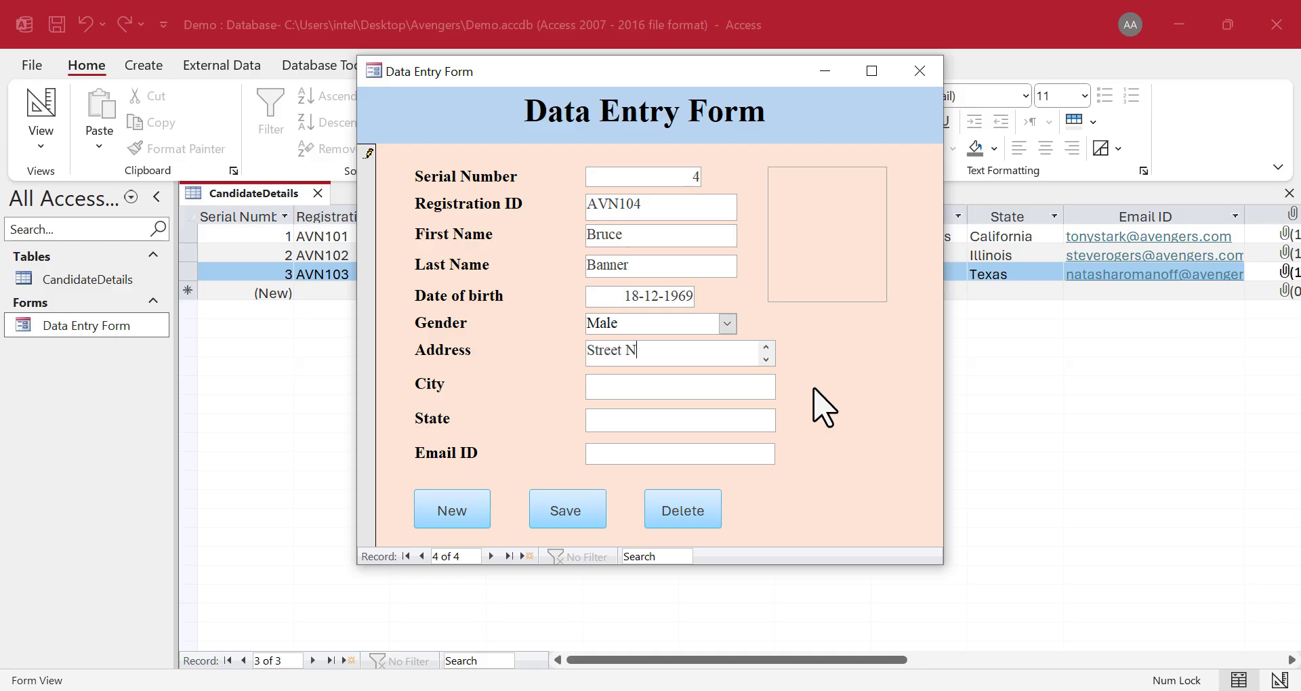
left_click(670, 387)
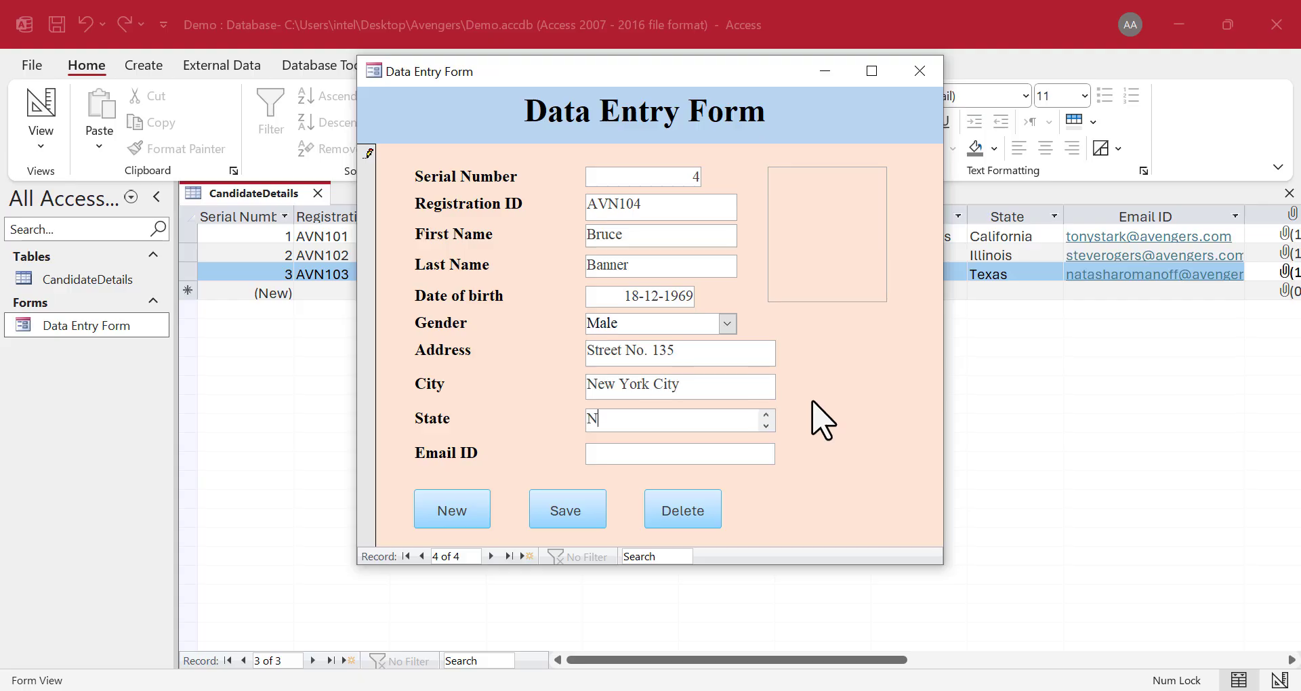
left_click(664, 454)
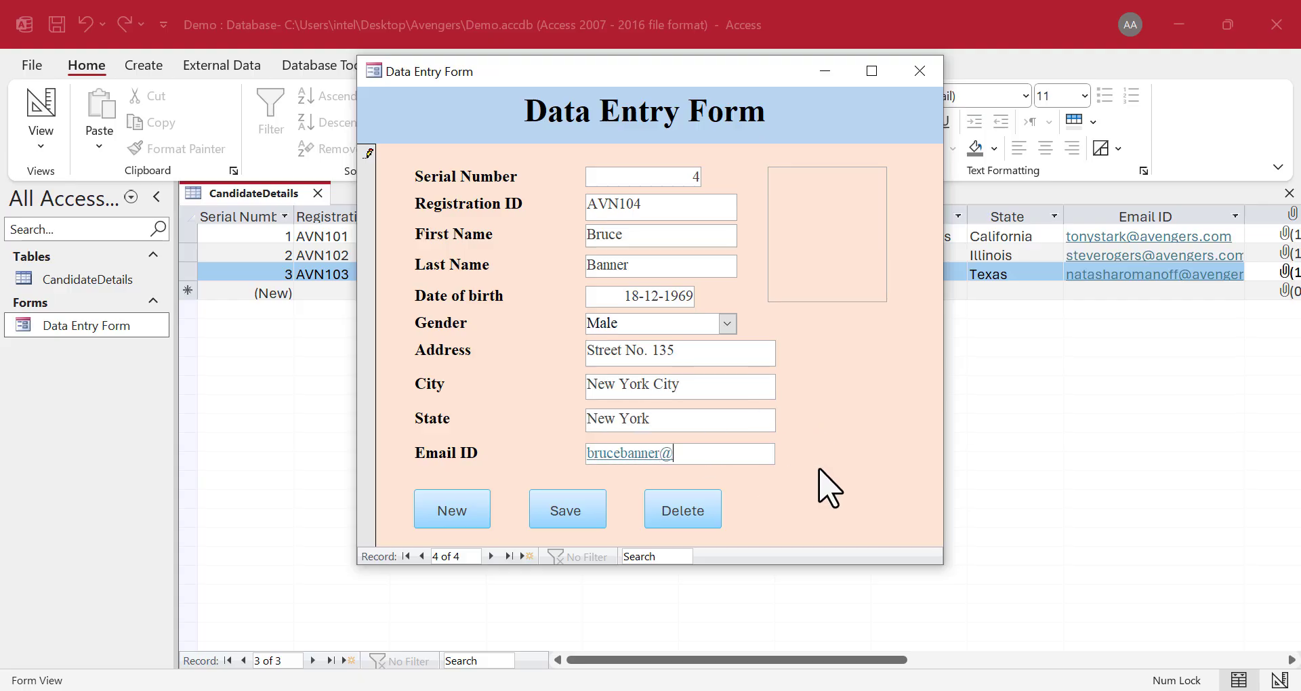
- Attach the fourth candidate's photo from the Pics folder to the record's picture field and save the record
double_click(836, 217)
left_click(817, 292)
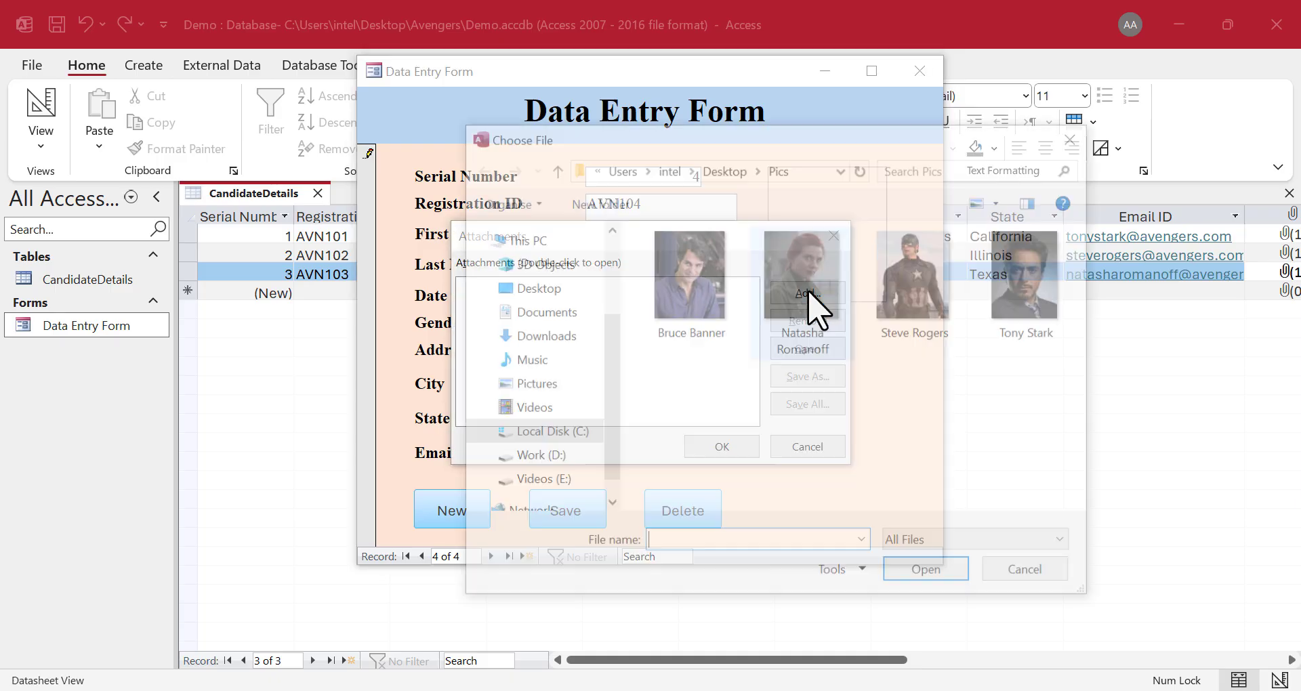
left_click(704, 313)
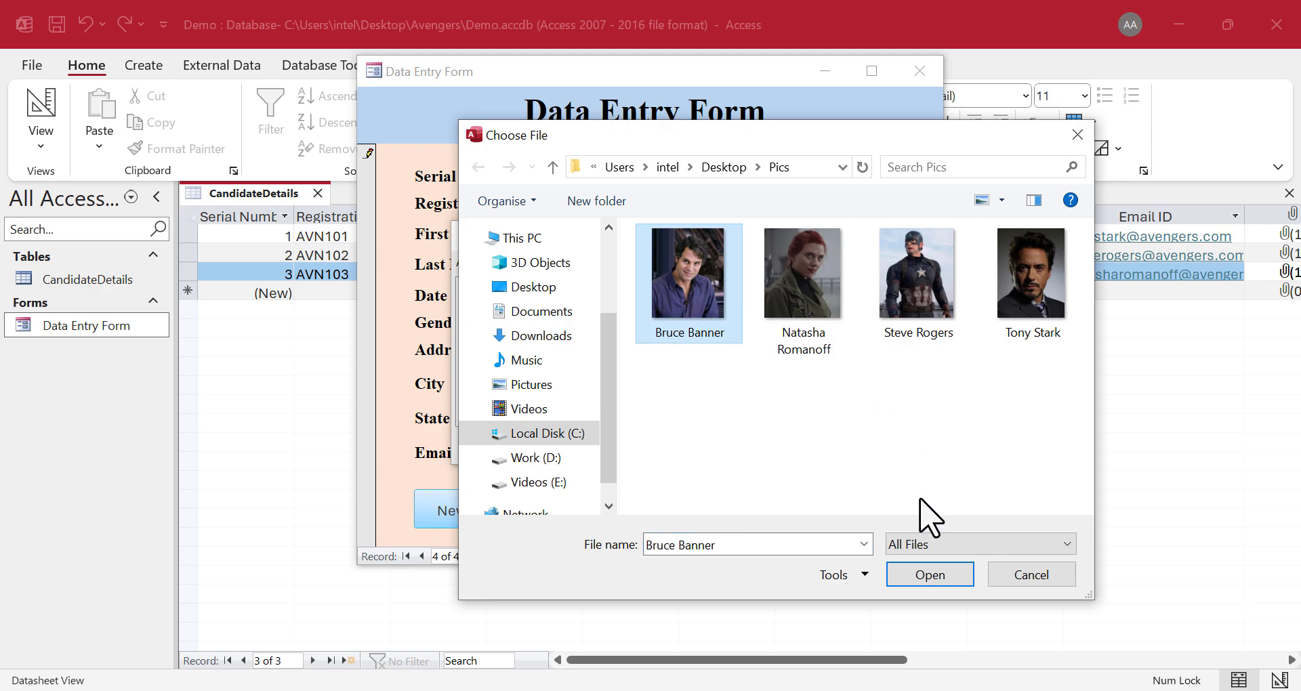
left_click(928, 575)
left_click(721, 446)
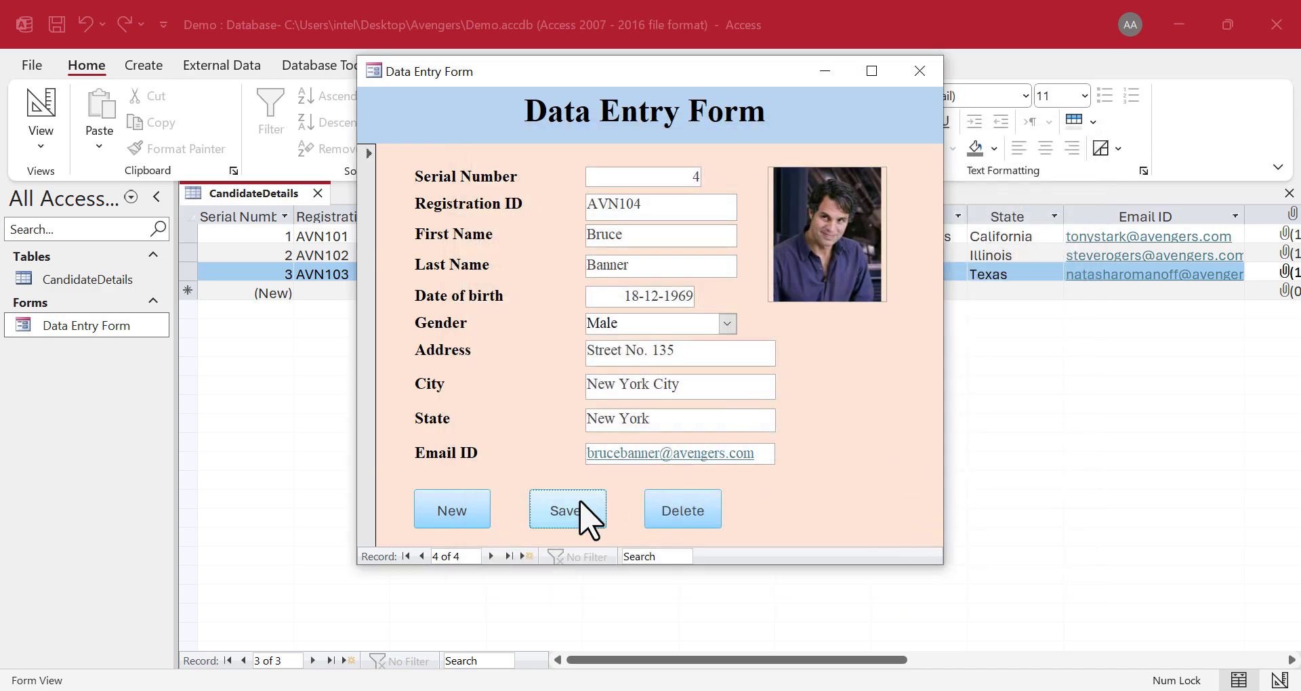
- Close the Data Entry Form and refresh the CandidateDetails table to load the fourth candidate's record
left_click(919, 70)
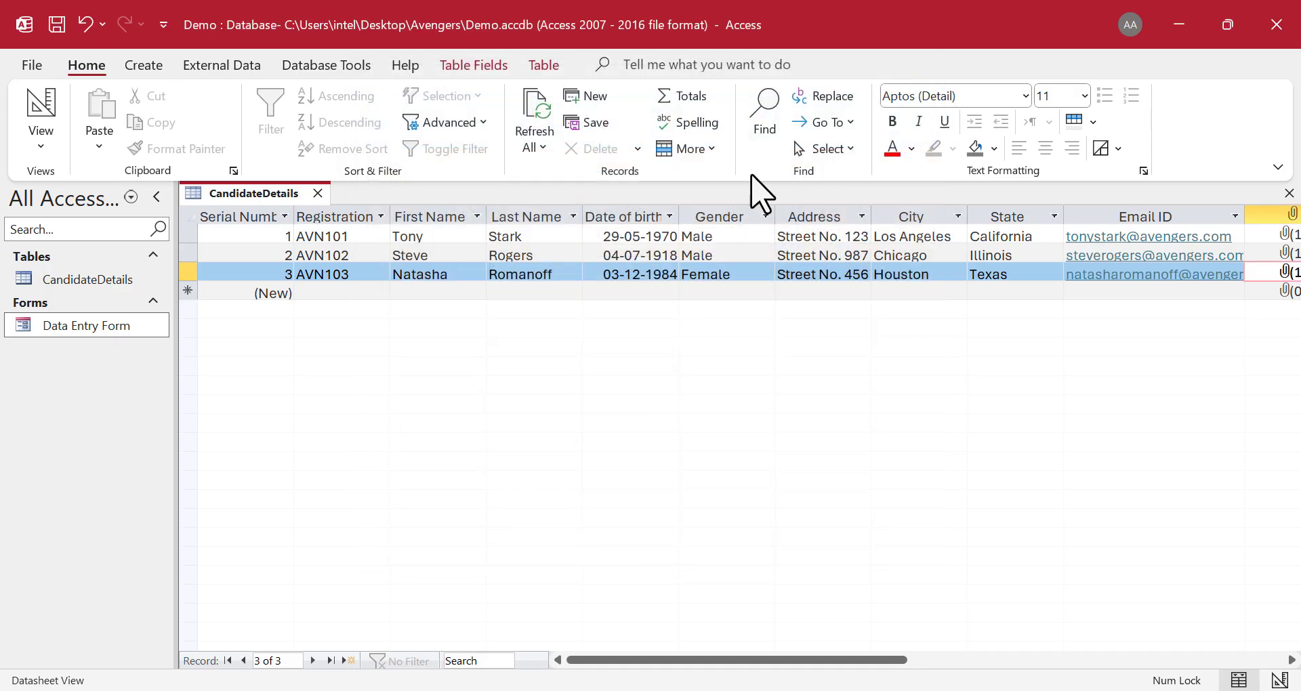
left_click(540, 128)
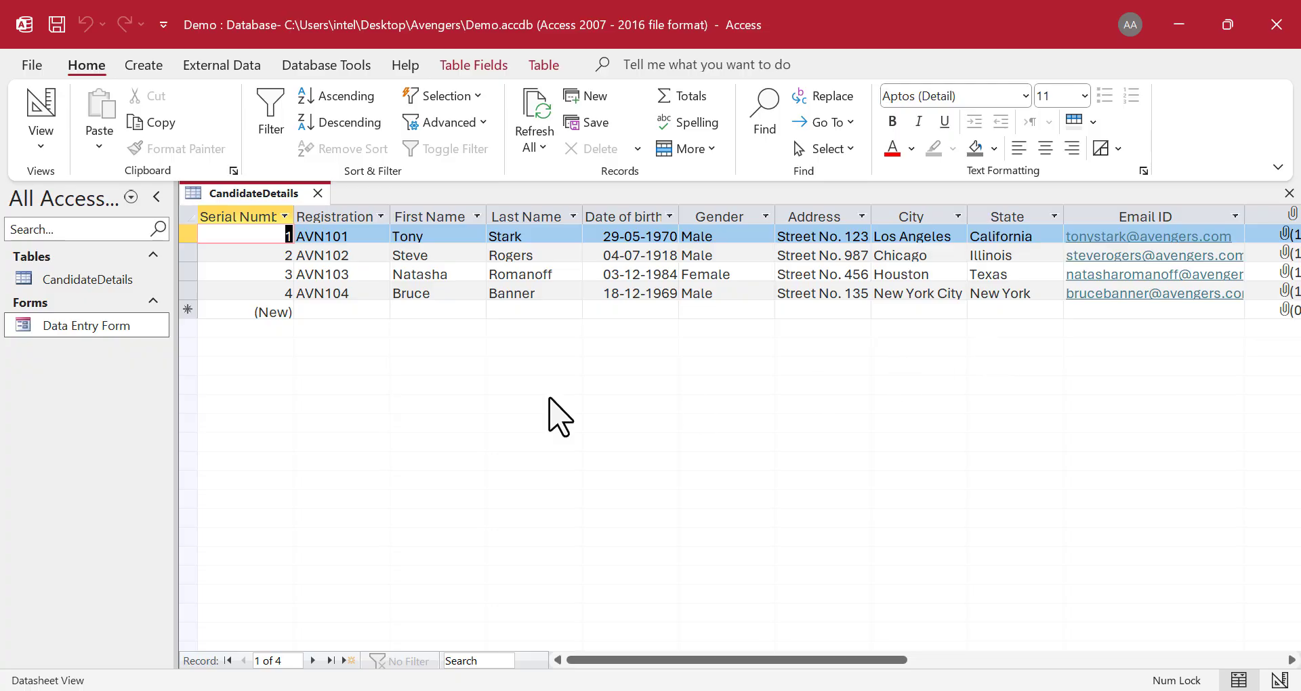
- Reopen the Data Entry Form and browse from the first record to the fourth candidate's record
double_click(135, 325)
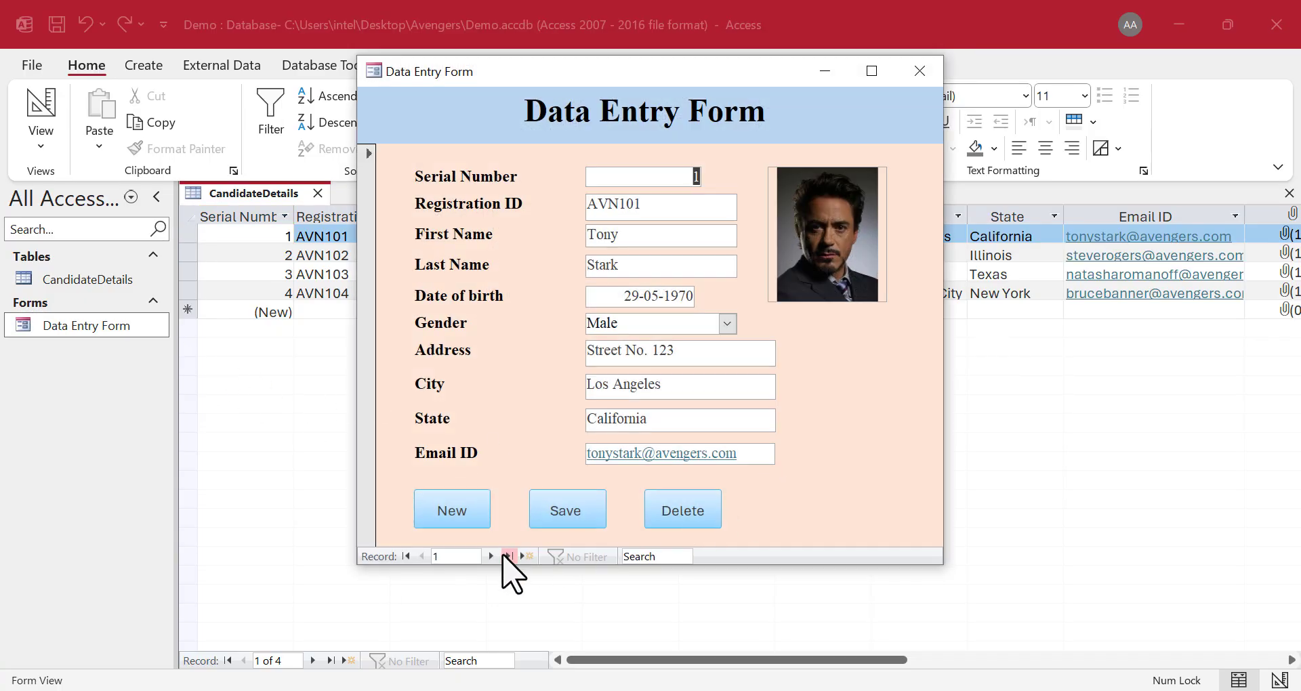
left_click(492, 557)
left_click(492, 556)
left_click(493, 556)
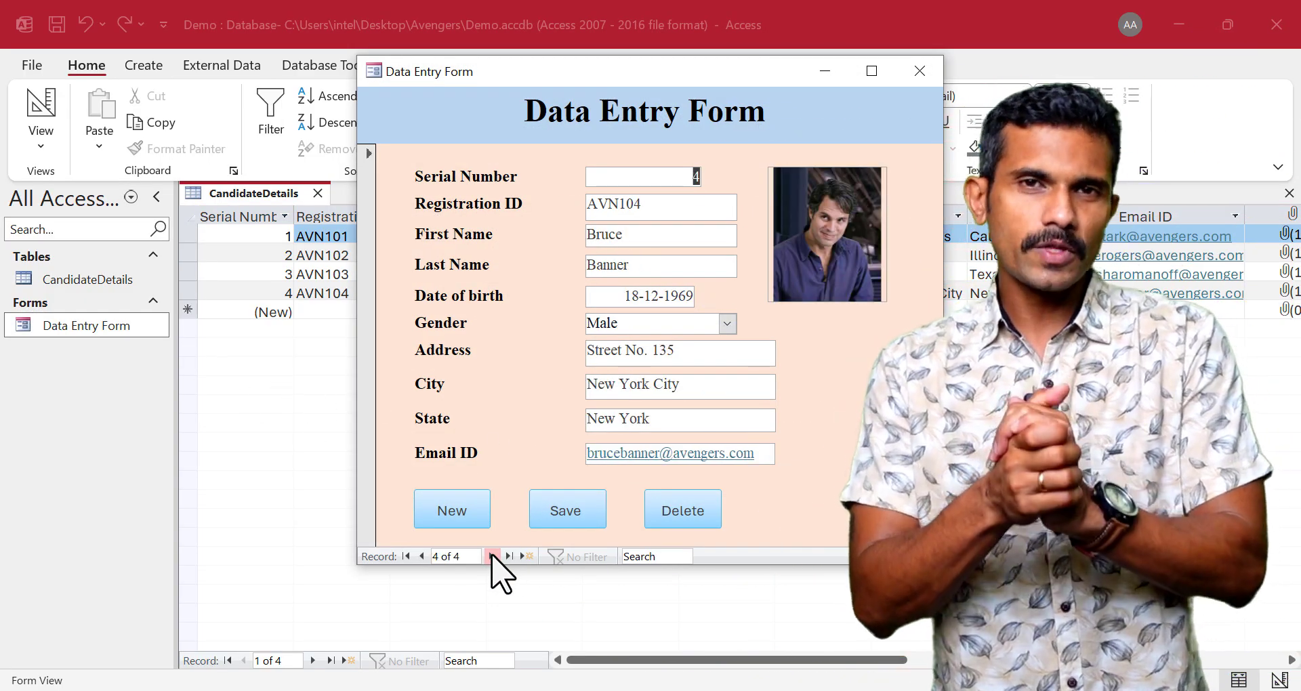